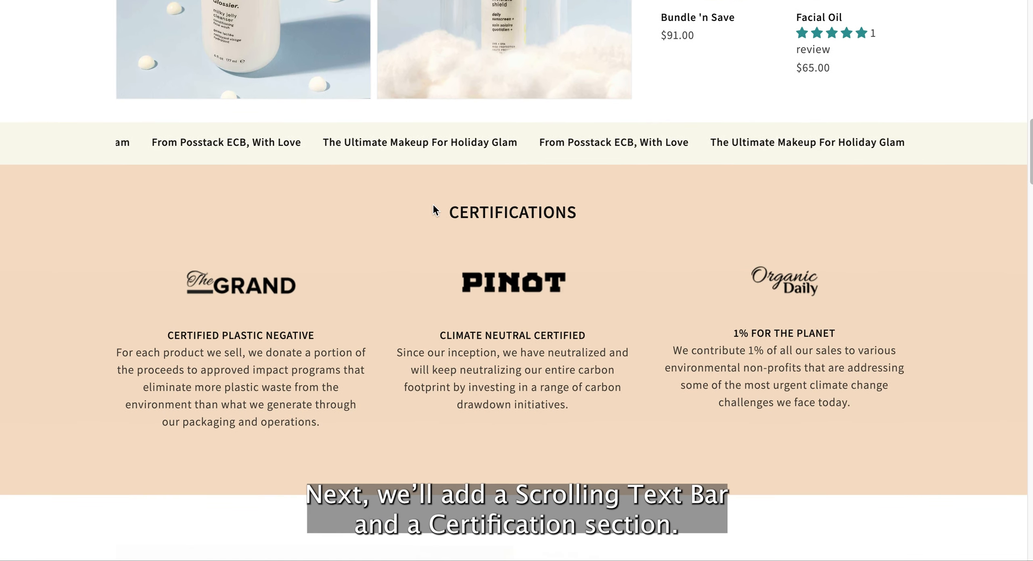
Step: Examine the demo product page's certifications, how-to-use and key-benefits sections, and try the before/after image slider
scroll(433, 204, "down", 6)
scroll(433, 210, "down", 6)
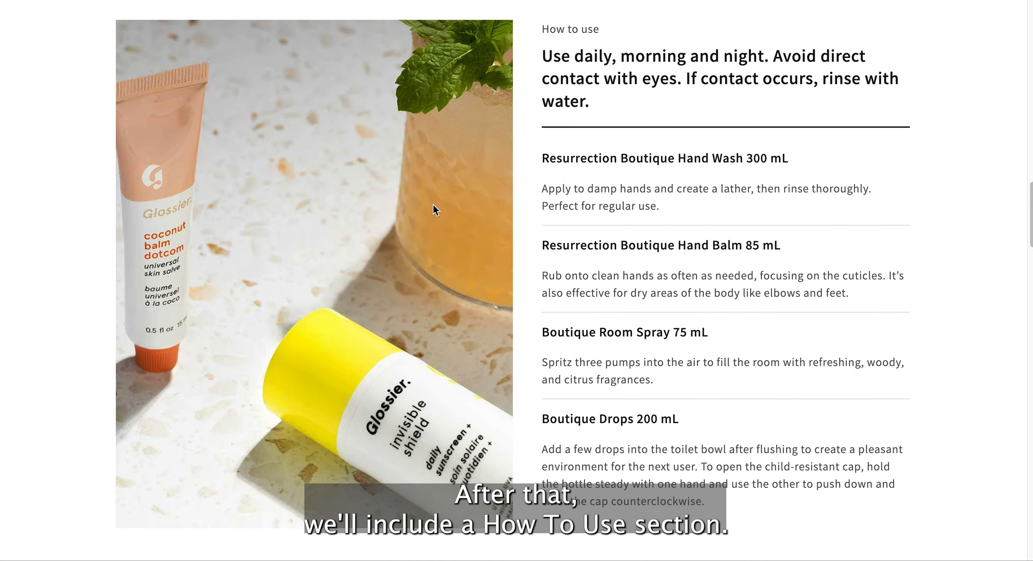
scroll(432, 204, "down", 12)
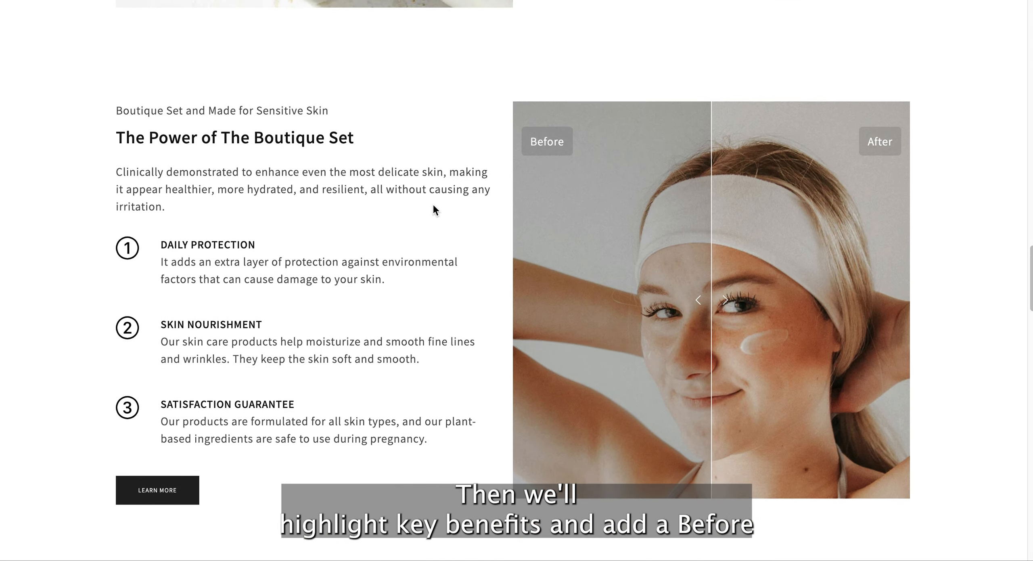
mouse_move(704, 277)
left_mouse_down()
mouse_move(568, 261)
mouse_move(771, 267)
mouse_move(698, 267)
left_mouse_up()
scroll(444, 447, "down", 8)
scroll(444, 447, "down", 11)
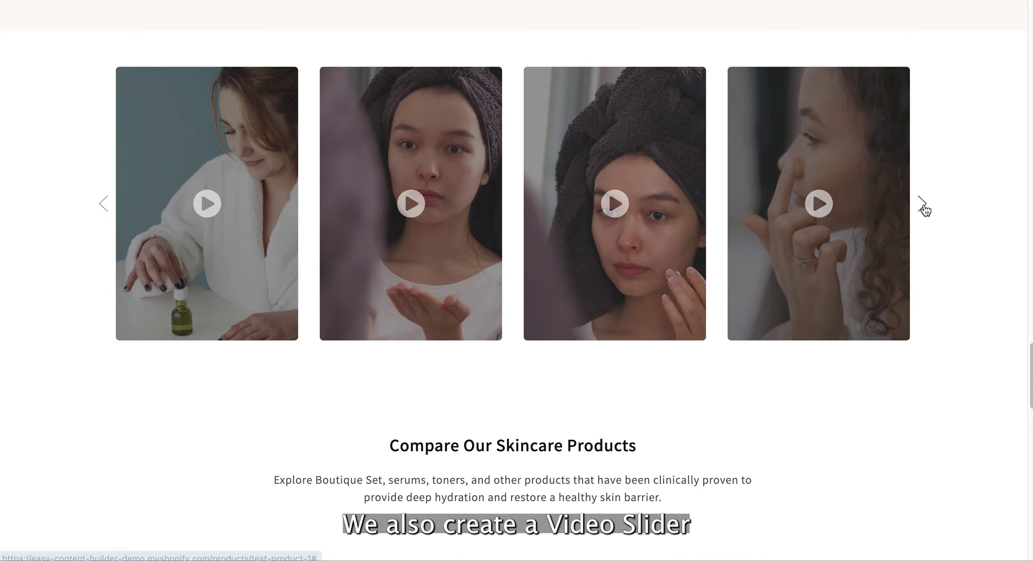
Step: Advance the demo page's video slider, view the video of the woman with the green bottle, and close it
left_click(922, 205)
left_click(924, 206)
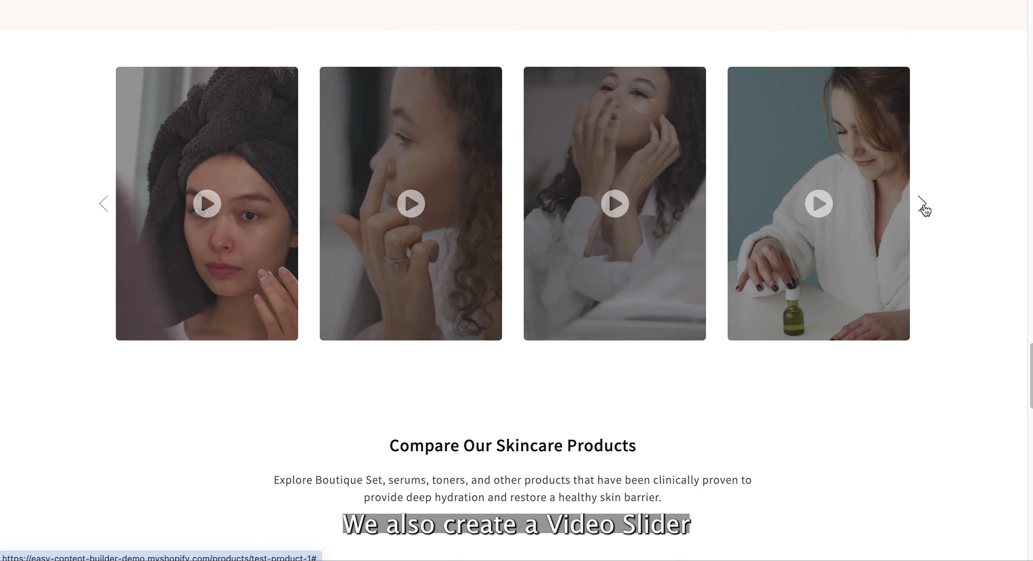
left_click(803, 258)
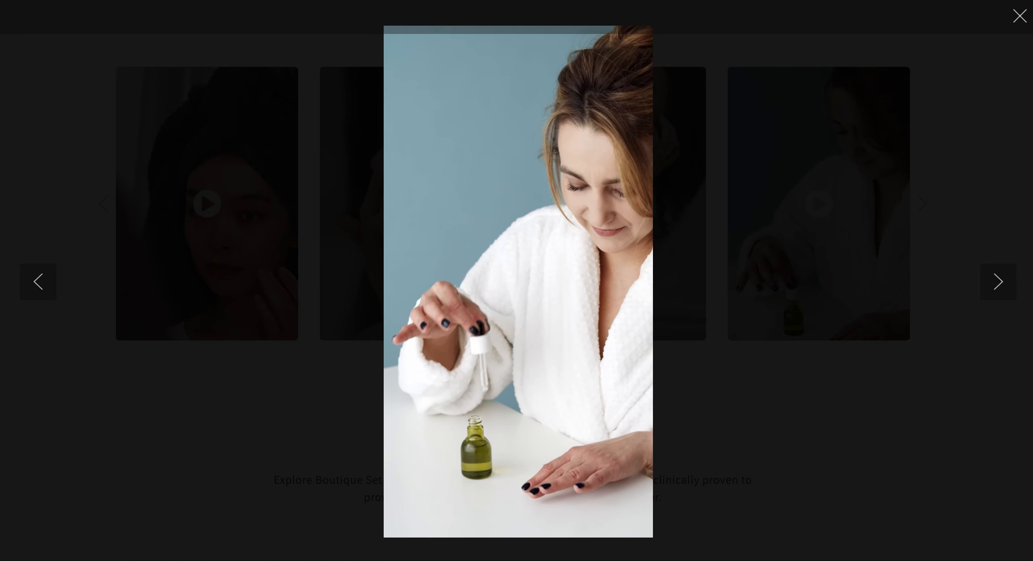
left_click(1020, 16)
Step: Examine the skincare product comparison chart and the "Get personalized advice" blog post carousel on the demo page
scroll(792, 378, "down", 10)
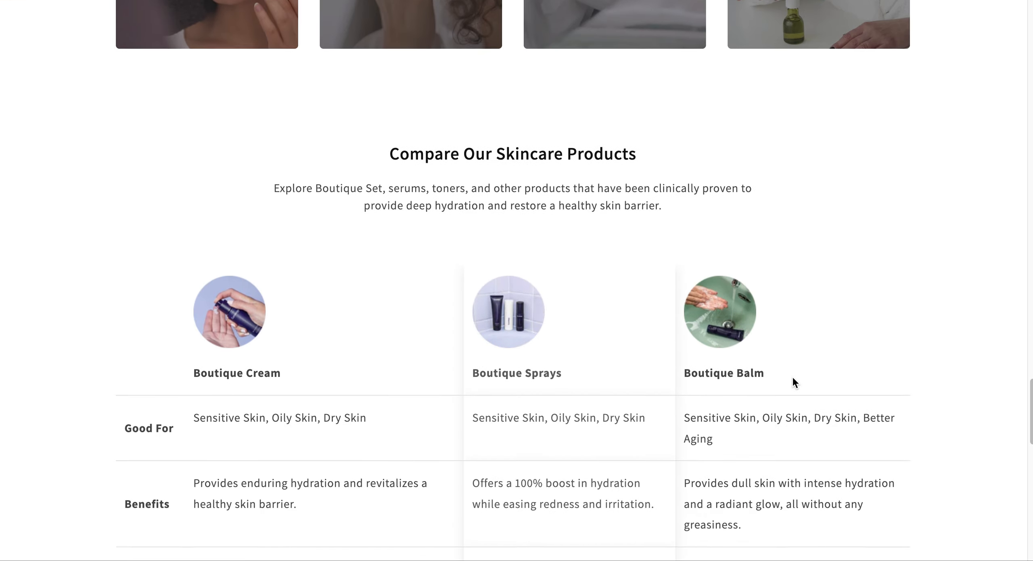
scroll(788, 373, "up", 1)
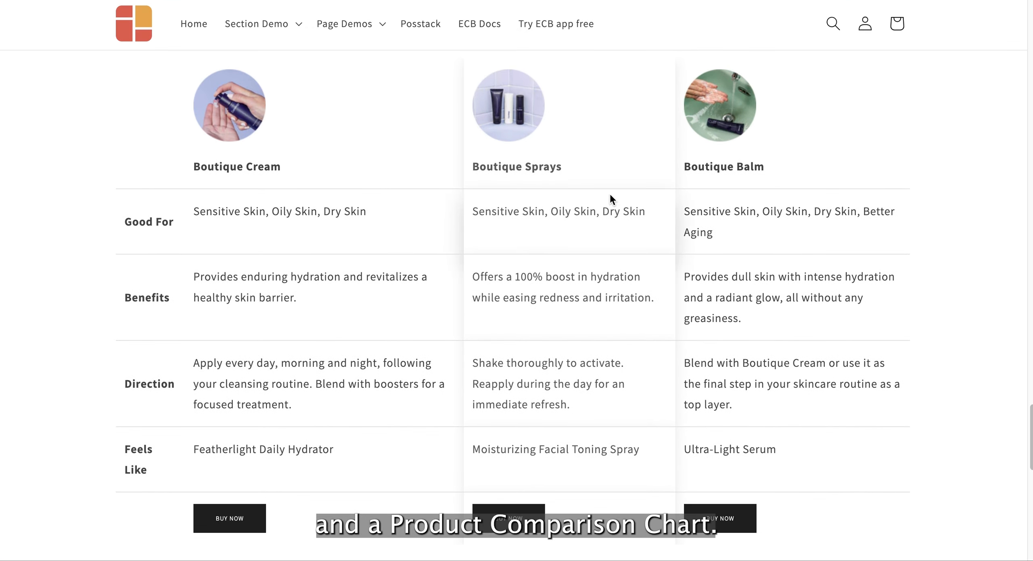
scroll(546, 452, "down", 10)
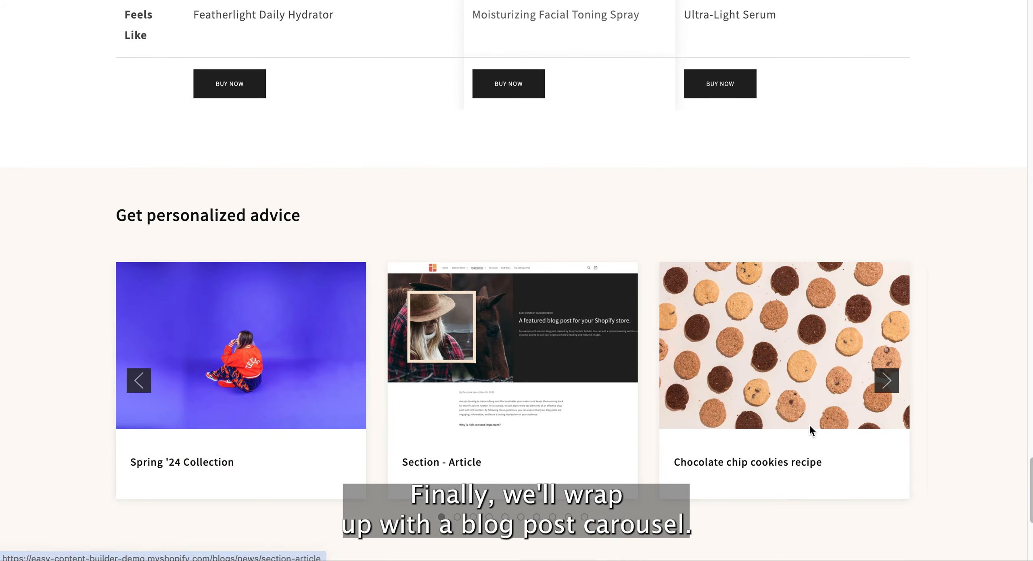
left_click(888, 382)
scroll(862, 175, "up", 20)
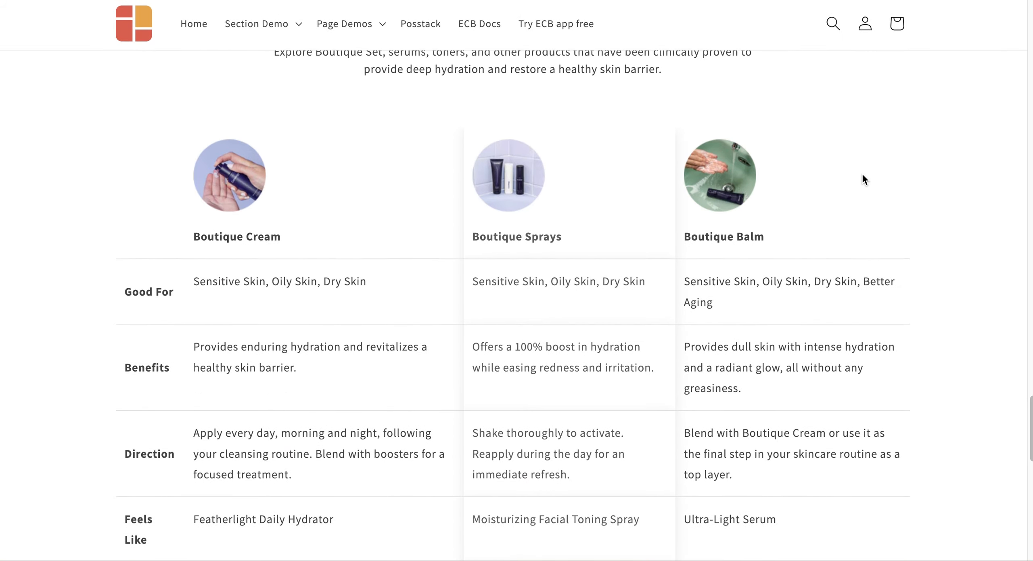
scroll(861, 173, "up", 10)
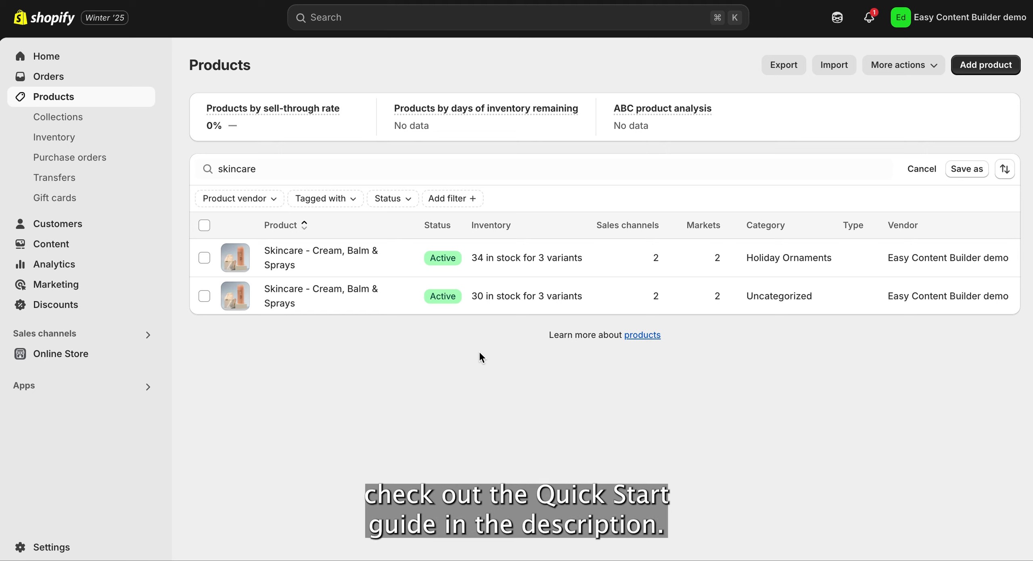
Step: Open the uncategorized "Skincare - Cream, Balm & Sprays" product in the Shopify admin and start creating a template for it
left_click(375, 303)
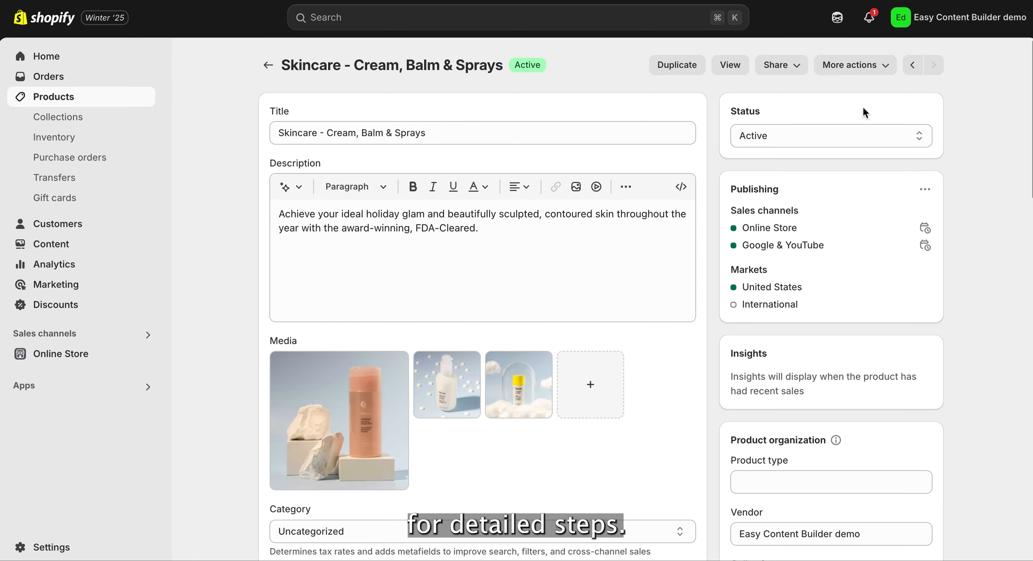
left_click(888, 66)
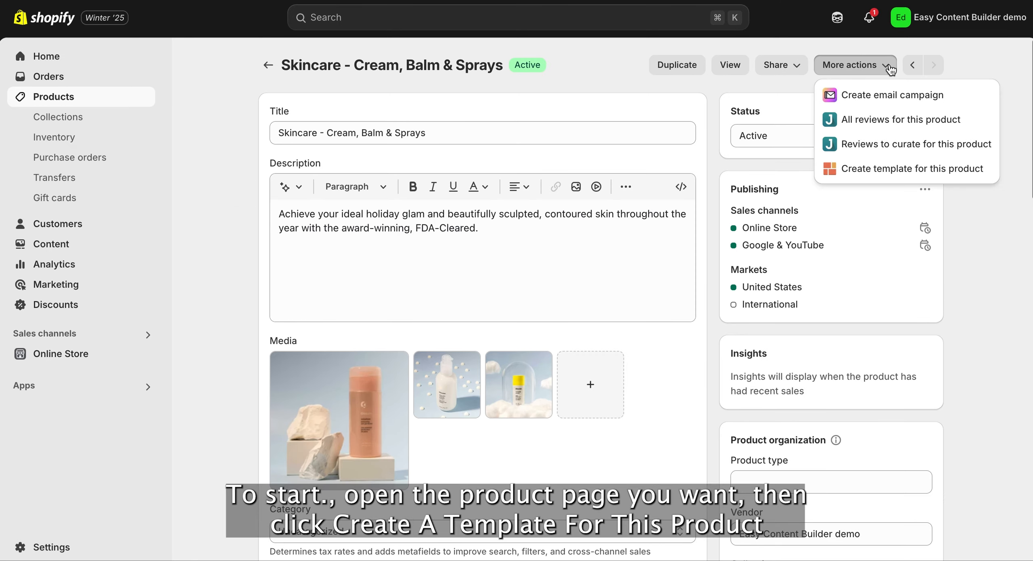
left_click(872, 169)
Step: Look through the main theme's existing templates that a new template can be based on, without choosing one
left_click(727, 211)
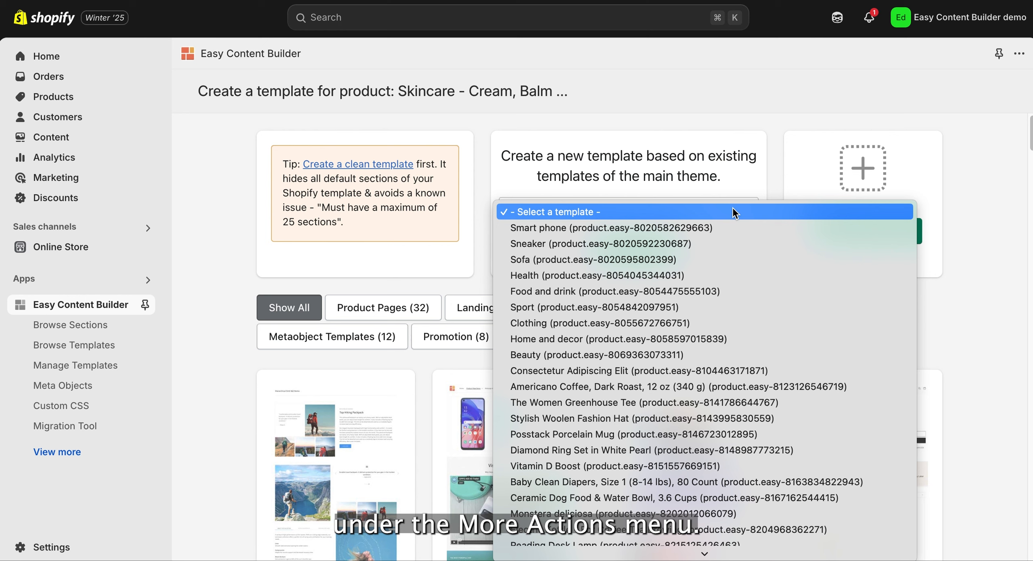
scroll(709, 454, "down", 5)
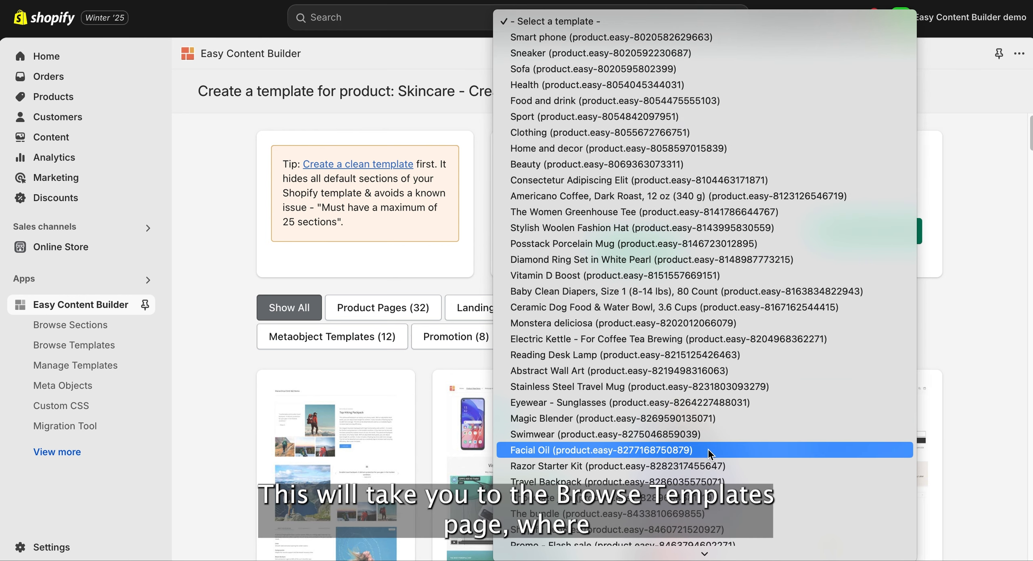
left_click(956, 342)
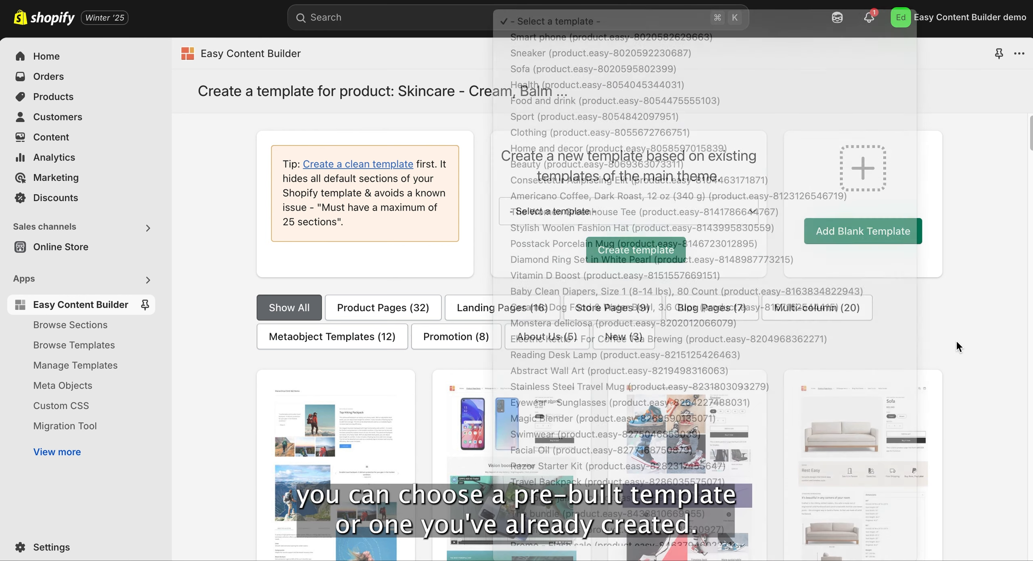
Step: Add a blank template for the skincare product and open it in the theme editor
left_click(852, 234)
left_click(657, 92)
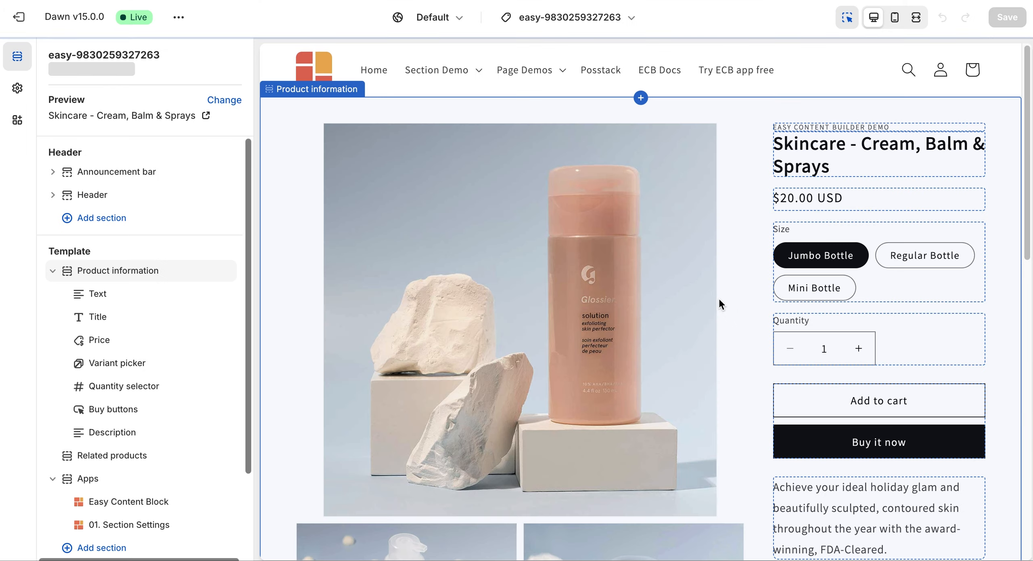
Step: Hide the Related products section of the product template
scroll(750, 326, "down", 5)
scroll(750, 325, "down", 8)
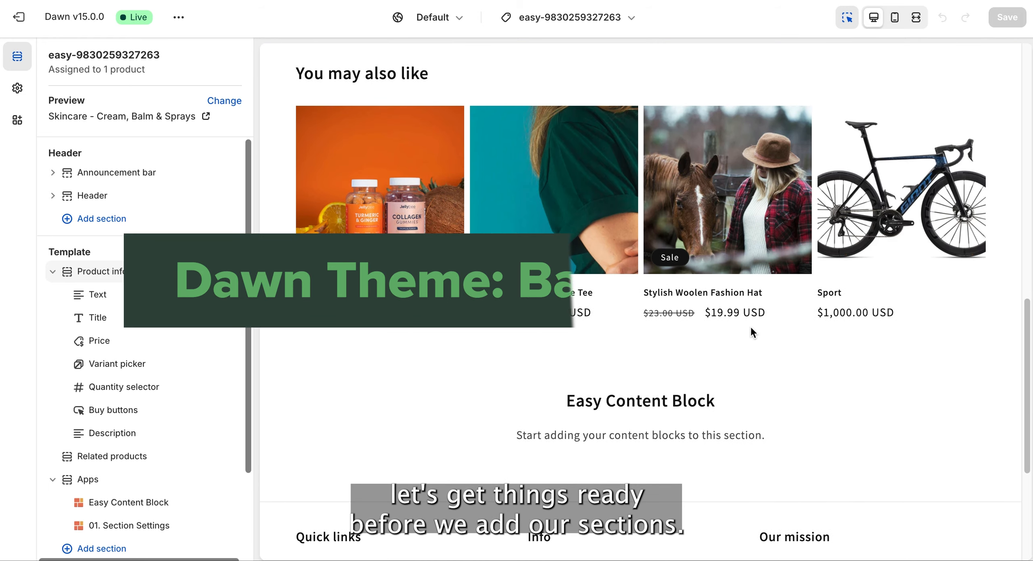
scroll(198, 334, "down", 3)
mouse_move(173, 365)
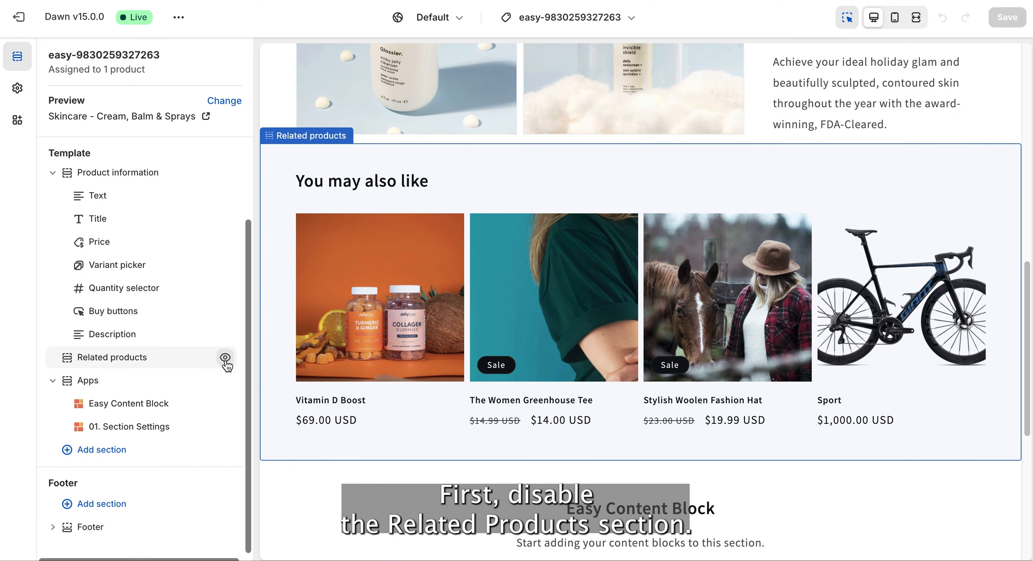
left_click(225, 357)
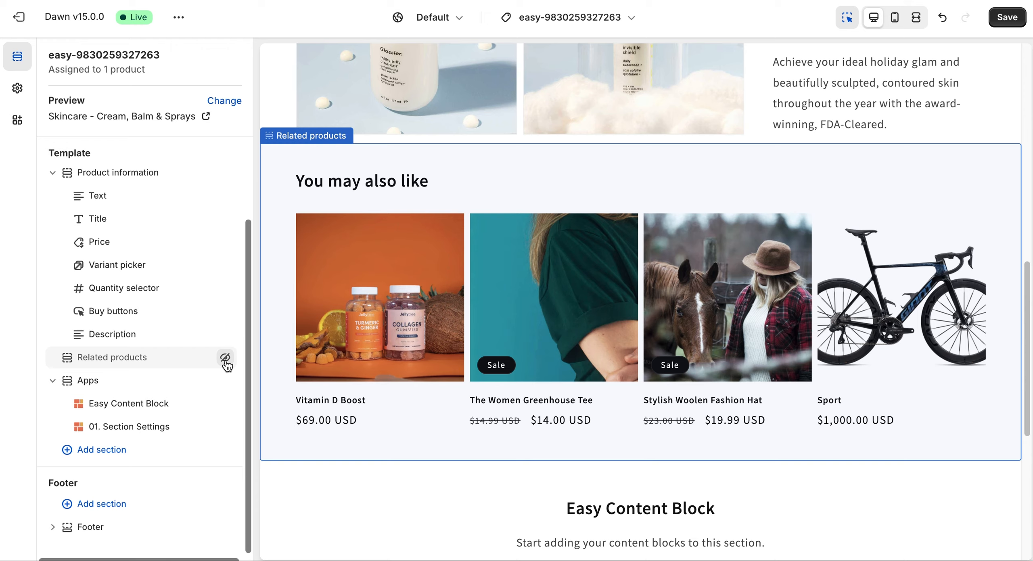
Step: Set the media fit of the Product information section to Fill
scroll(457, 317, "up", 2)
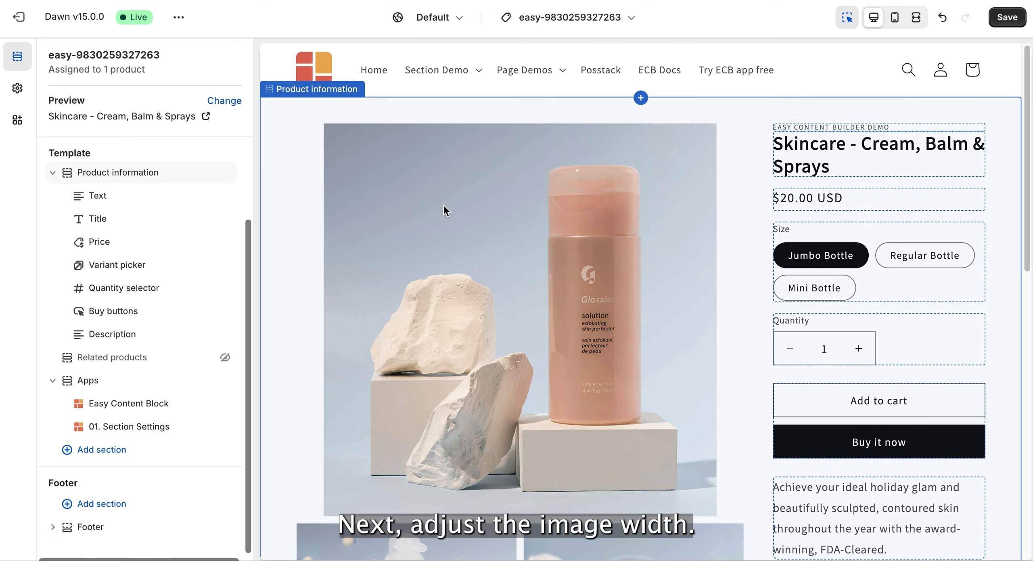
left_click(143, 174)
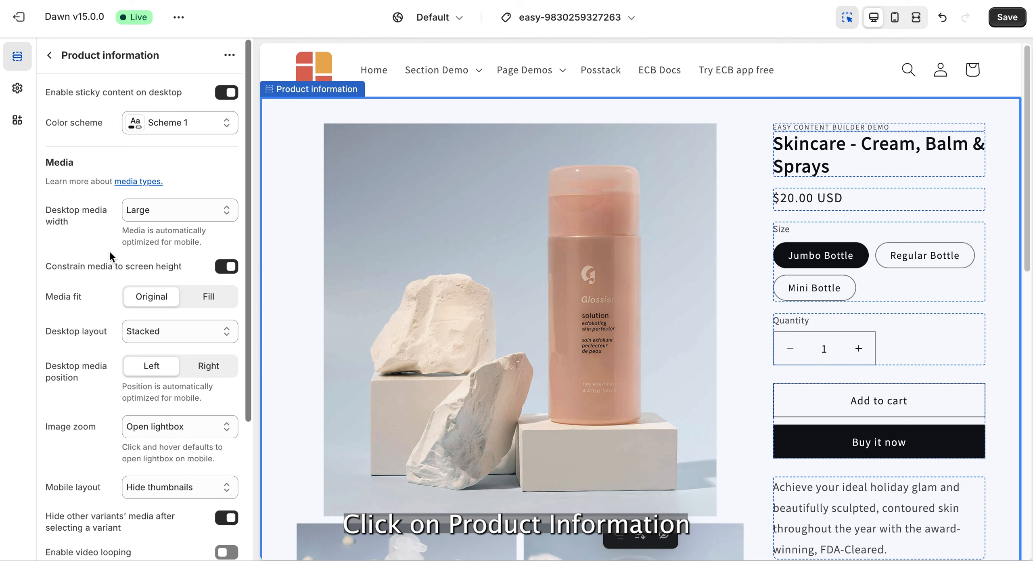
scroll(110, 256, "down", 3)
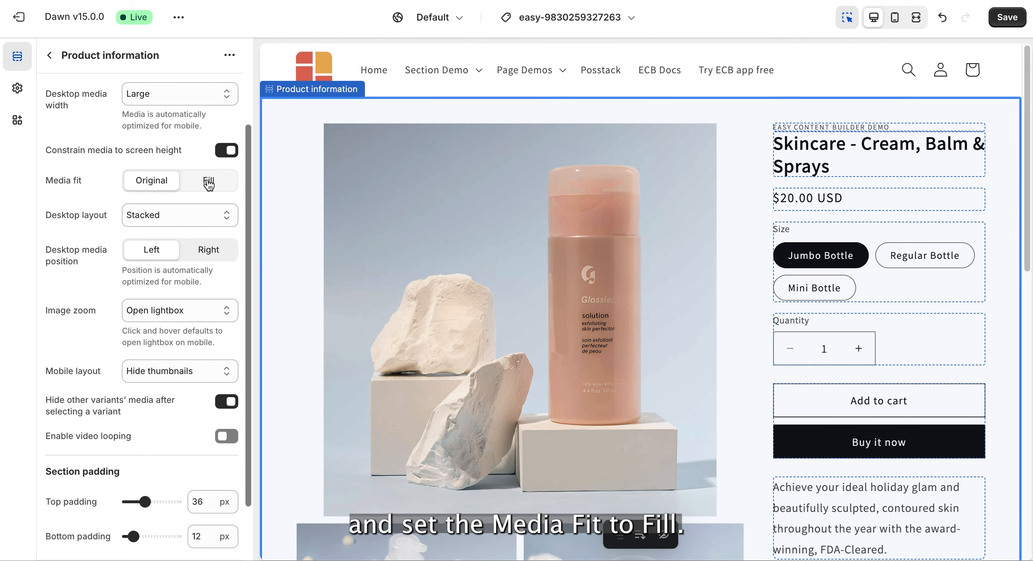
left_click(208, 181)
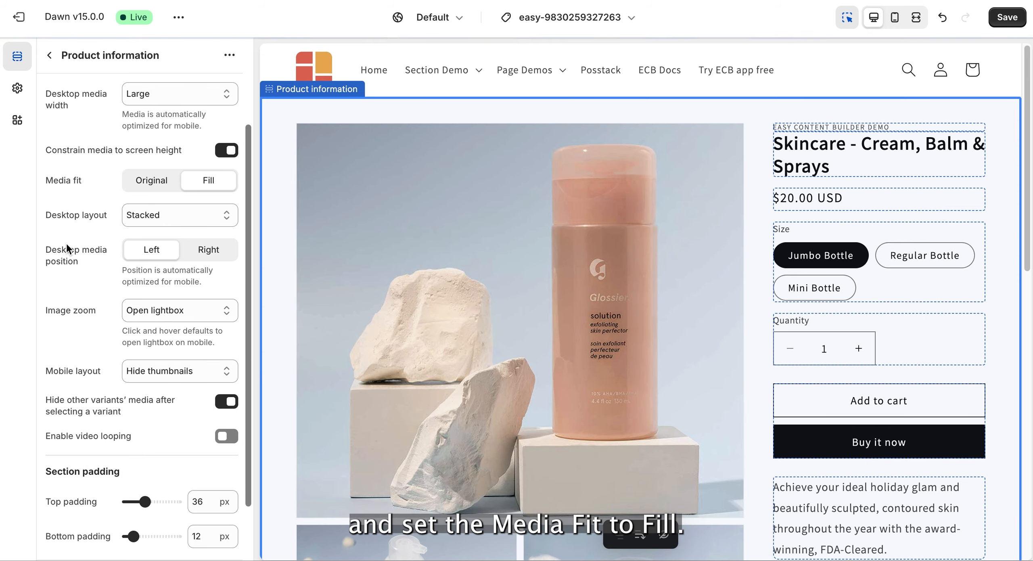
Step: Try the Thumbnail carousel desktop layout for the product media, restore Stacked, and leave the section's settings
scroll(437, 322, "down", 4)
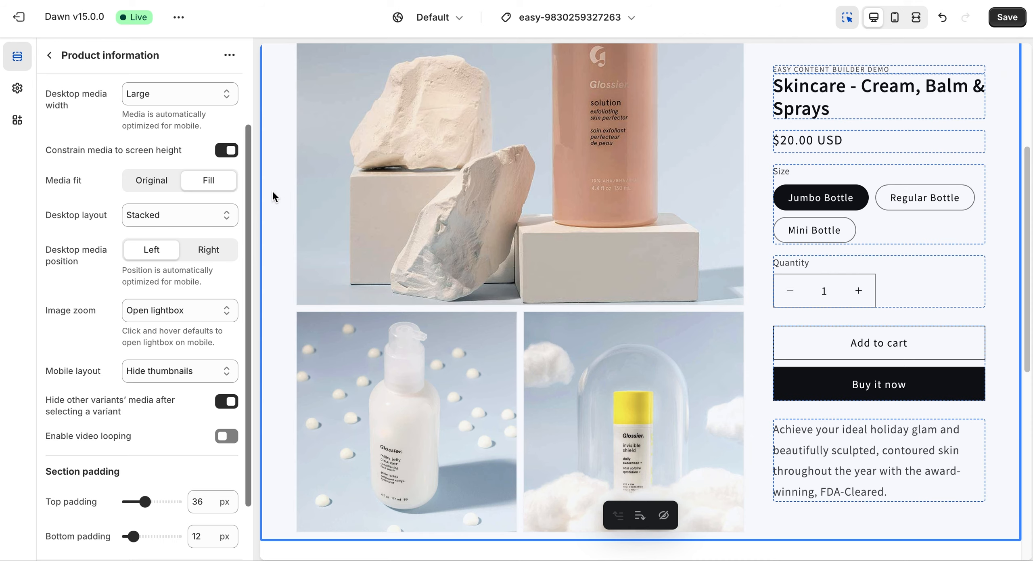
left_click(203, 209)
left_click(200, 261)
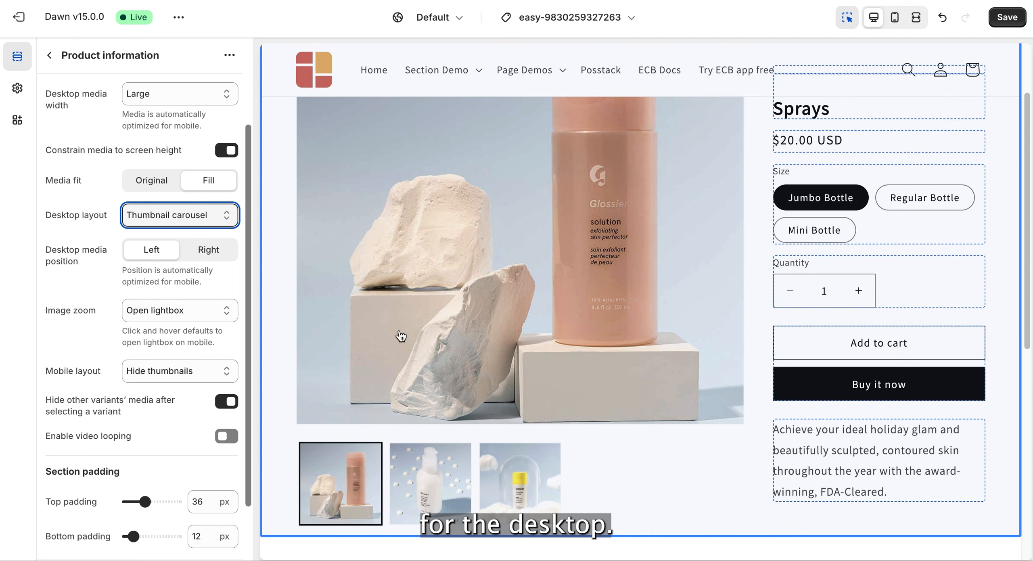
left_click(171, 212)
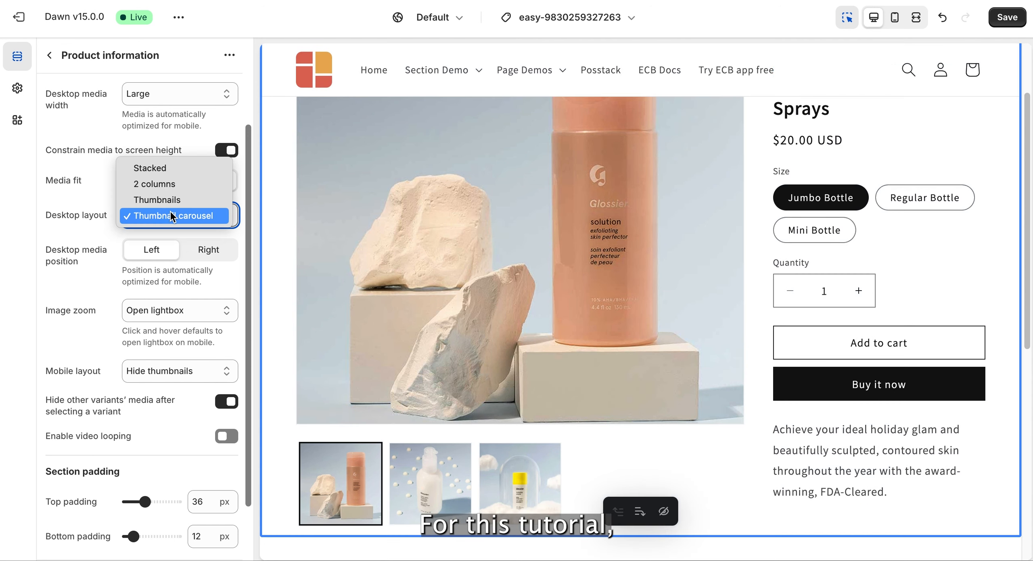
left_click(164, 168)
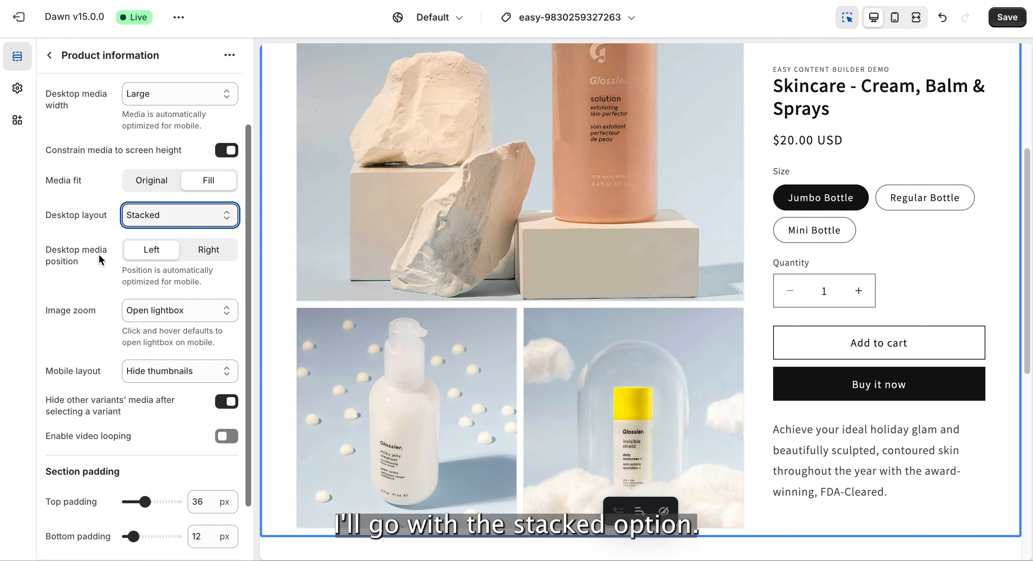
left_click(49, 55)
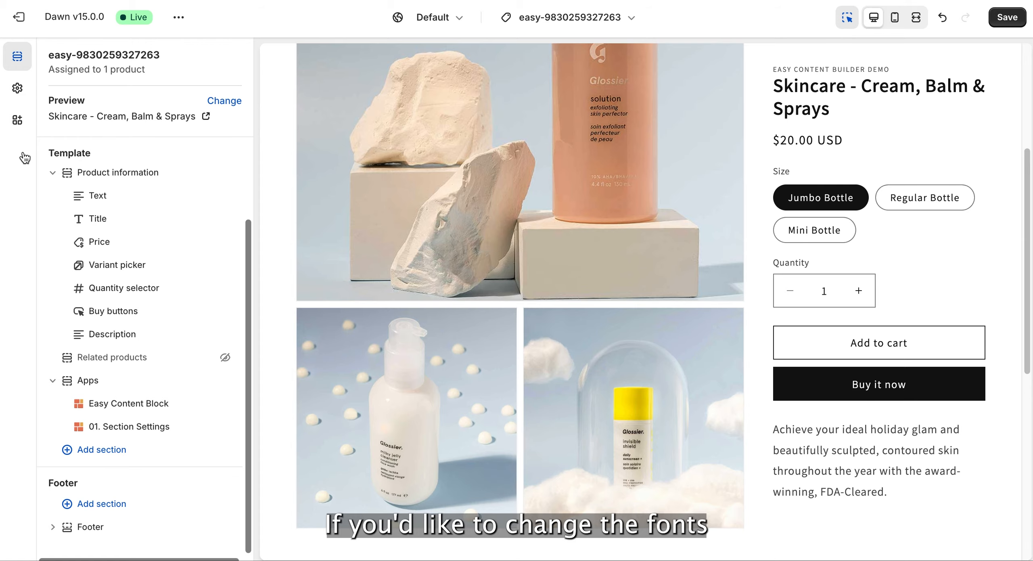
Step: Review the theme settings for logo, color schemes and the typography of headings and body text
scroll(503, 250, "up", 3)
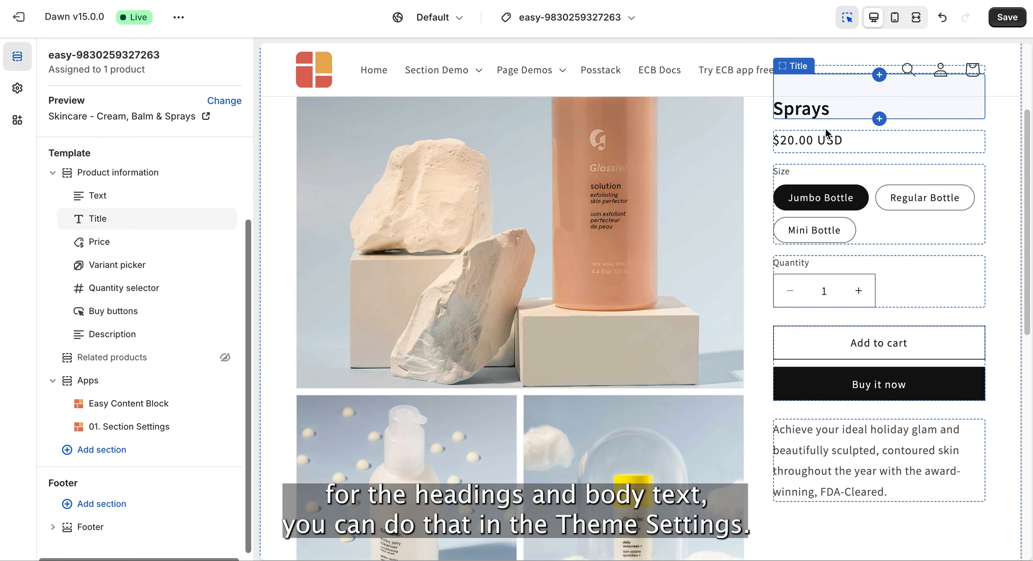
scroll(834, 155, "up", 2)
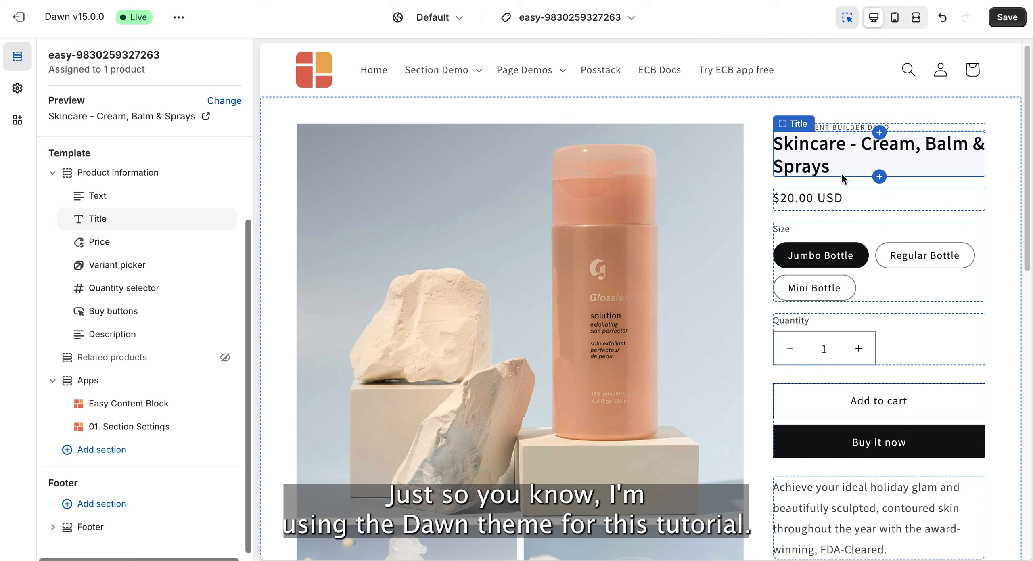
left_click(18, 95)
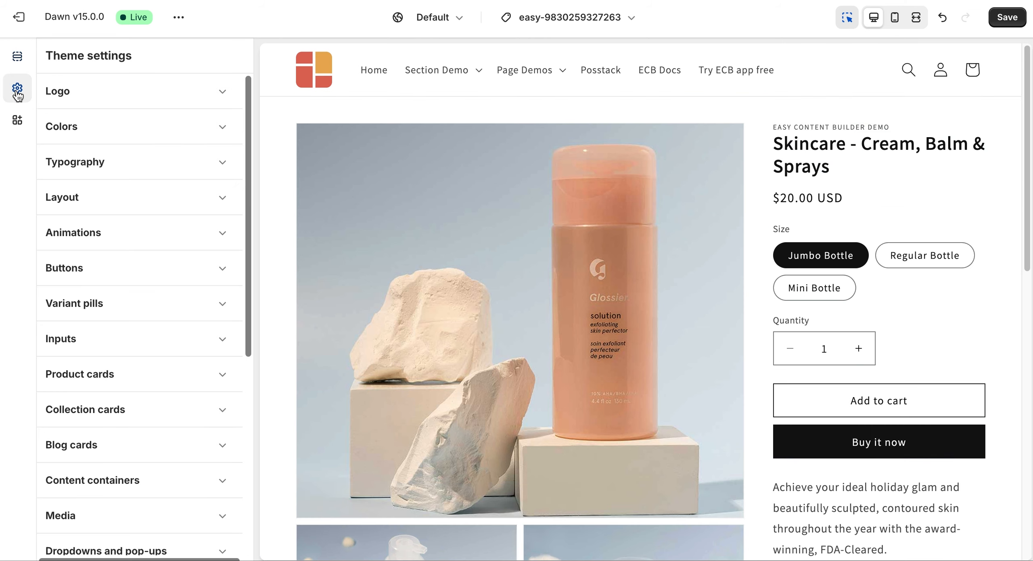
left_click(214, 101)
left_click(215, 97)
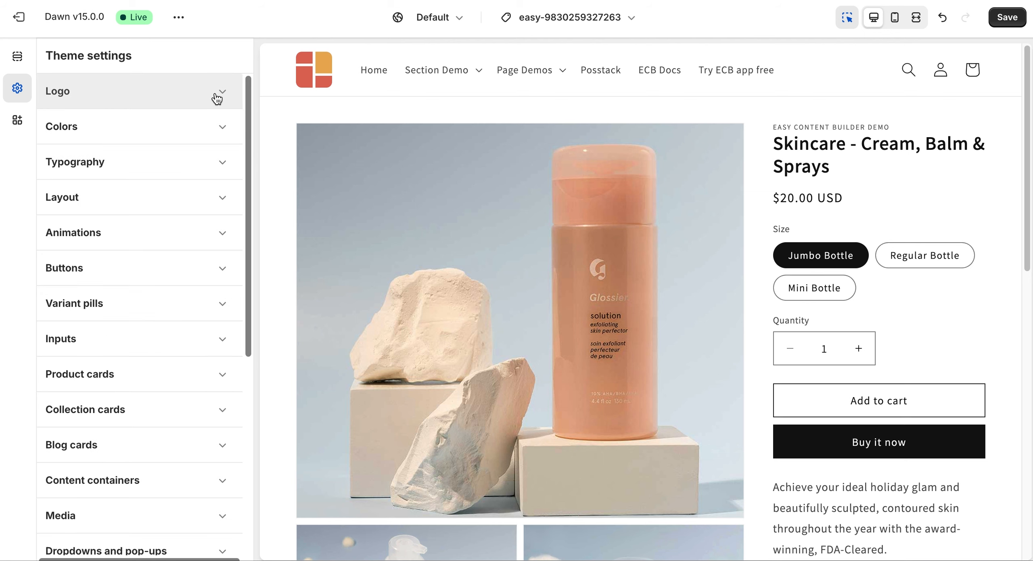
left_click(203, 129)
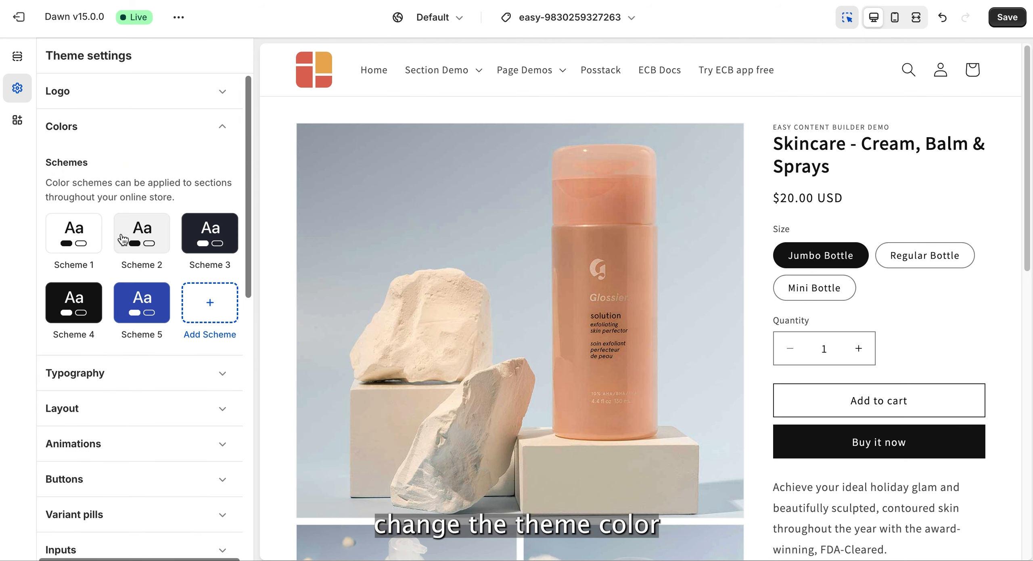
left_click(223, 128)
left_click(146, 161)
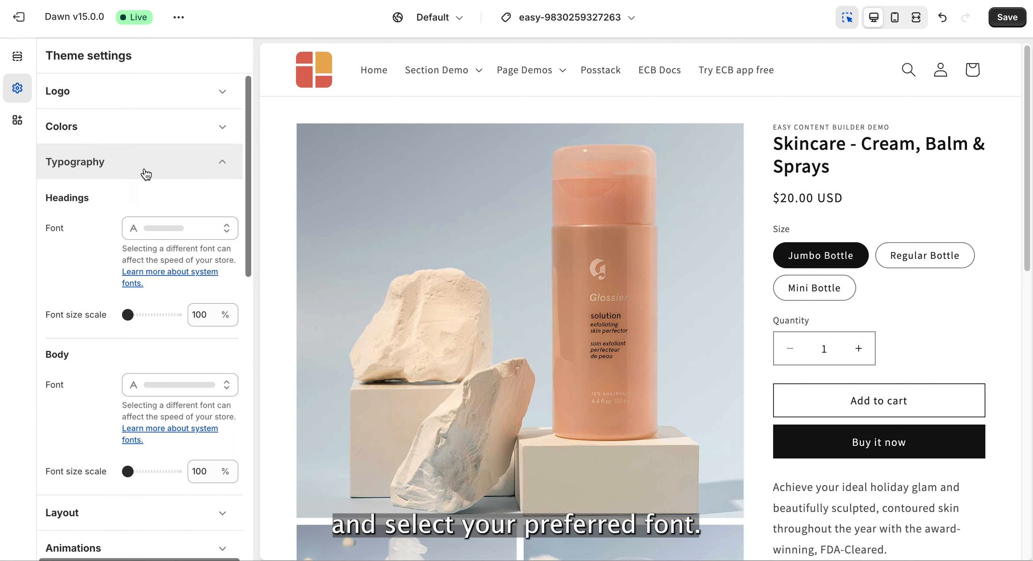
double_click(70, 197)
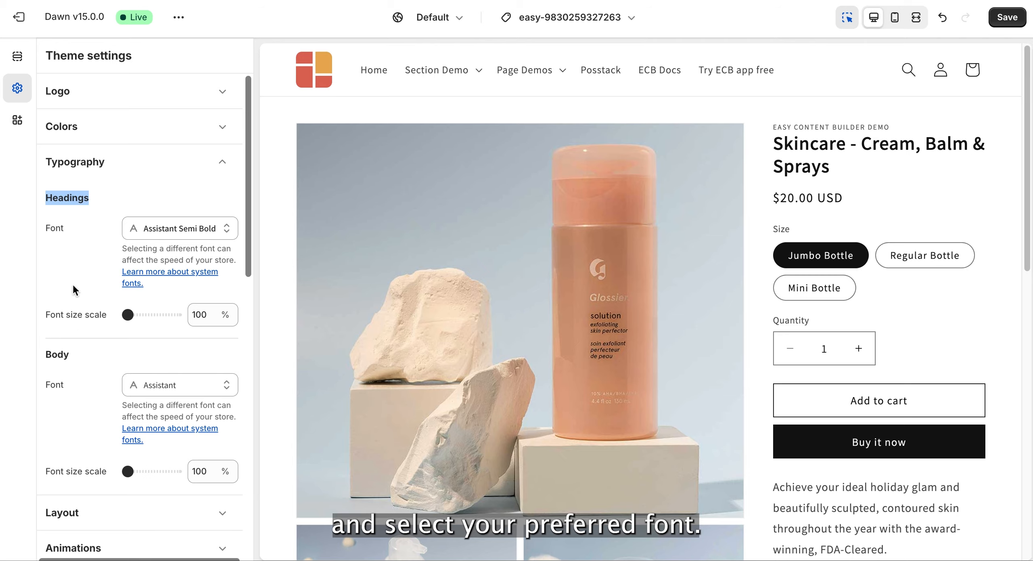
Step: Finish reviewing the typography settings, return to the template's sections and save the changes
double_click(62, 354)
left_click(16, 271)
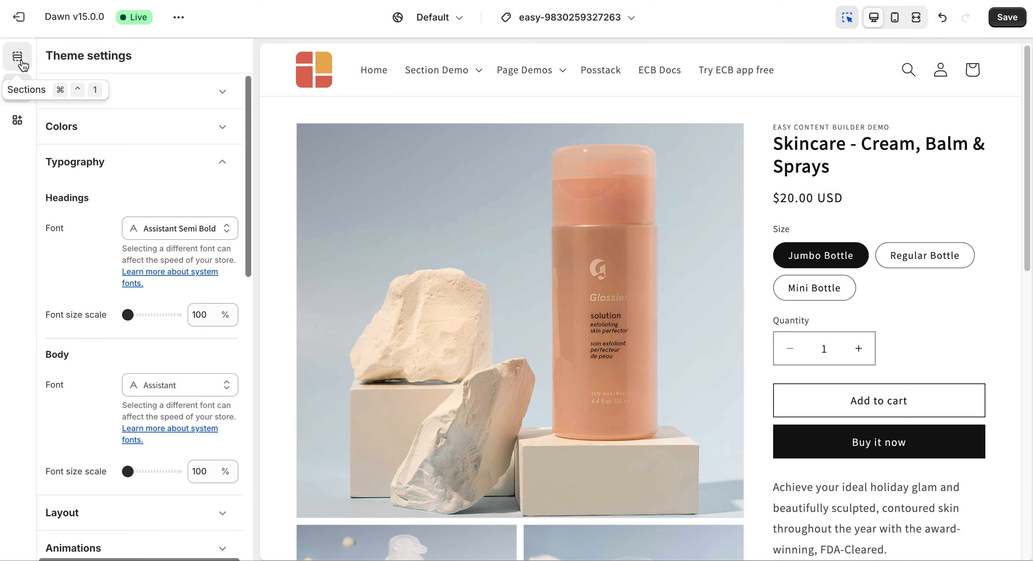
left_click(87, 161)
left_click(18, 56)
scroll(725, 438, "down", 5)
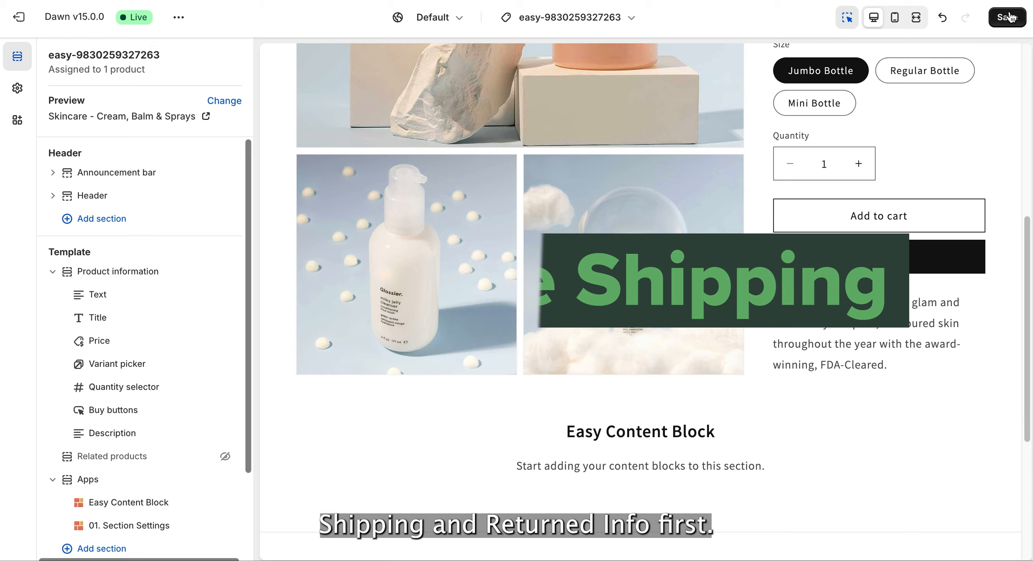
left_click(1008, 17)
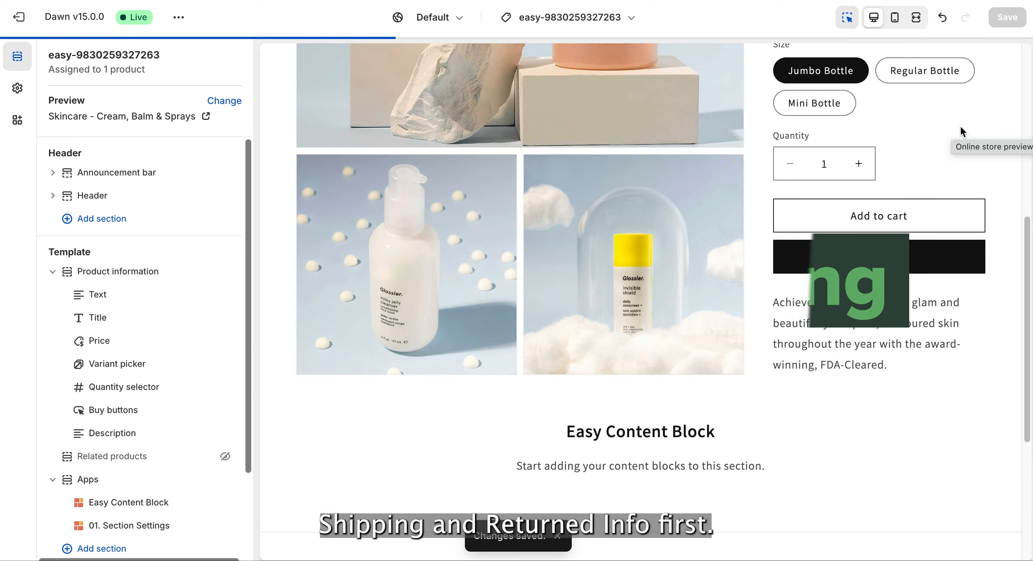
scroll(897, 338, "down", 1)
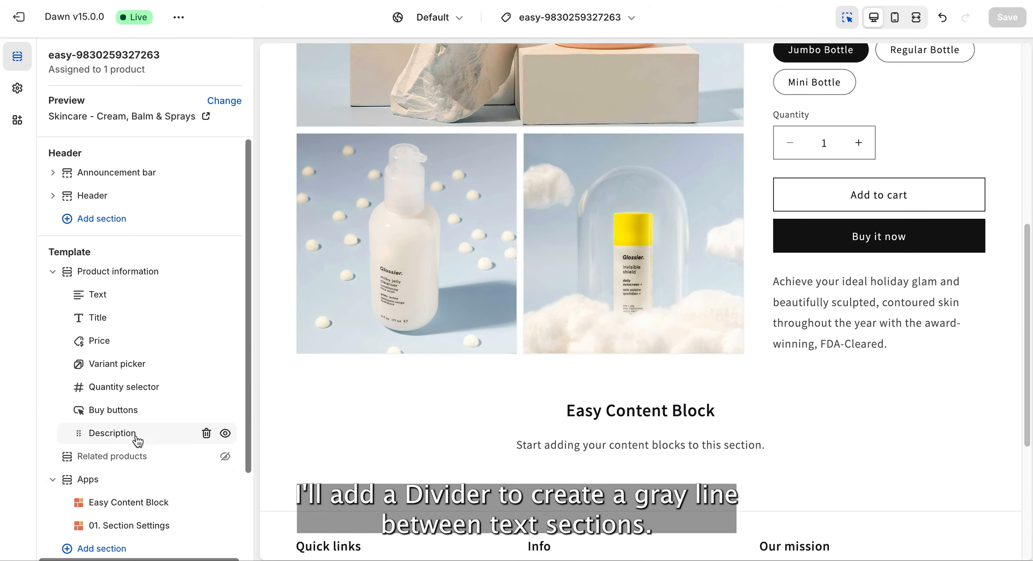
Step: Add the Easy Content Builder "16. Divider" app block below the Description in the Product information section
left_click(153, 445)
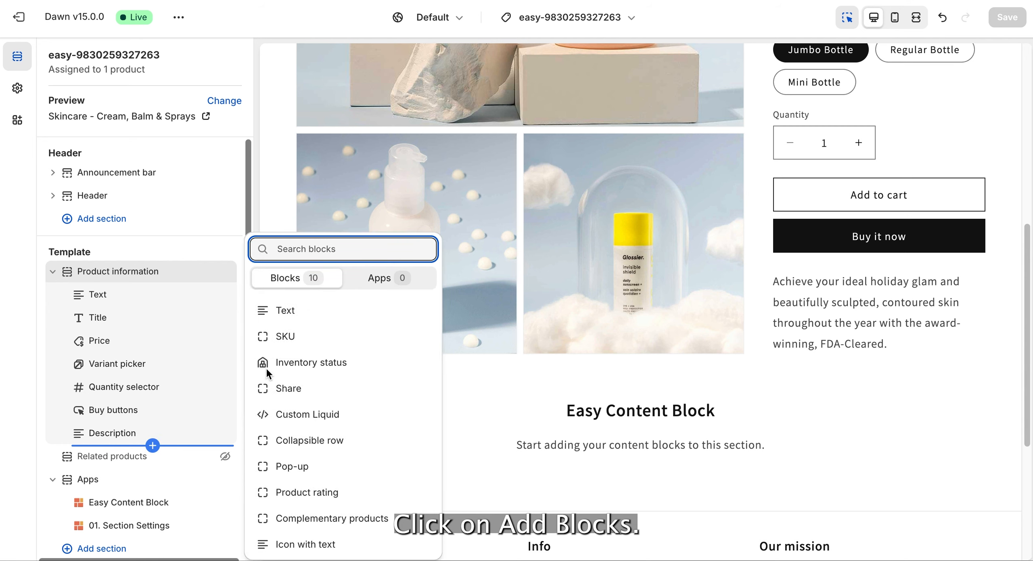
left_click(383, 278)
left_click(337, 153)
type("divid")
left_click(339, 504)
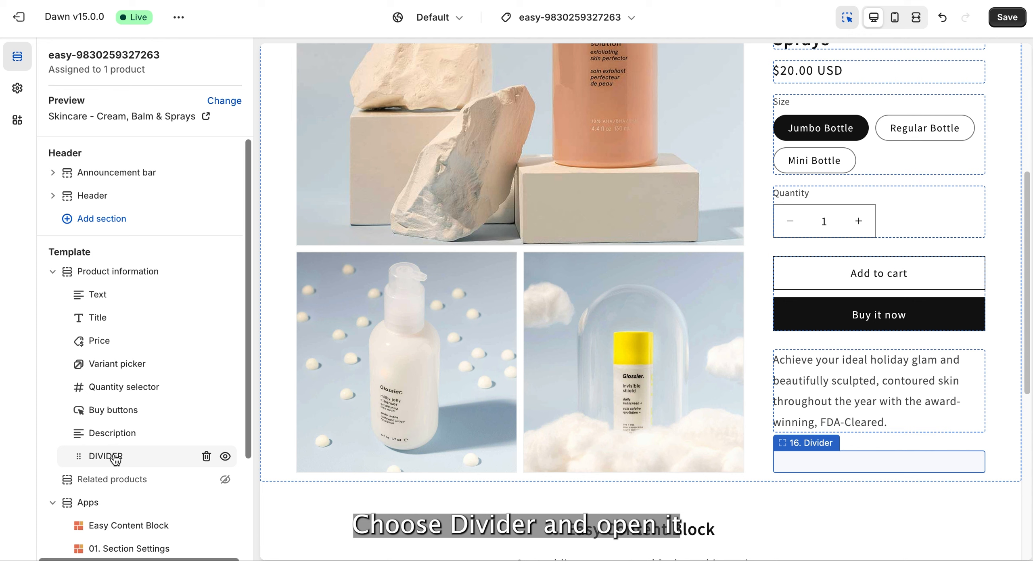
Step: Look over the new divider's style options and set the custom divider.jpg as its background image
left_click(120, 460)
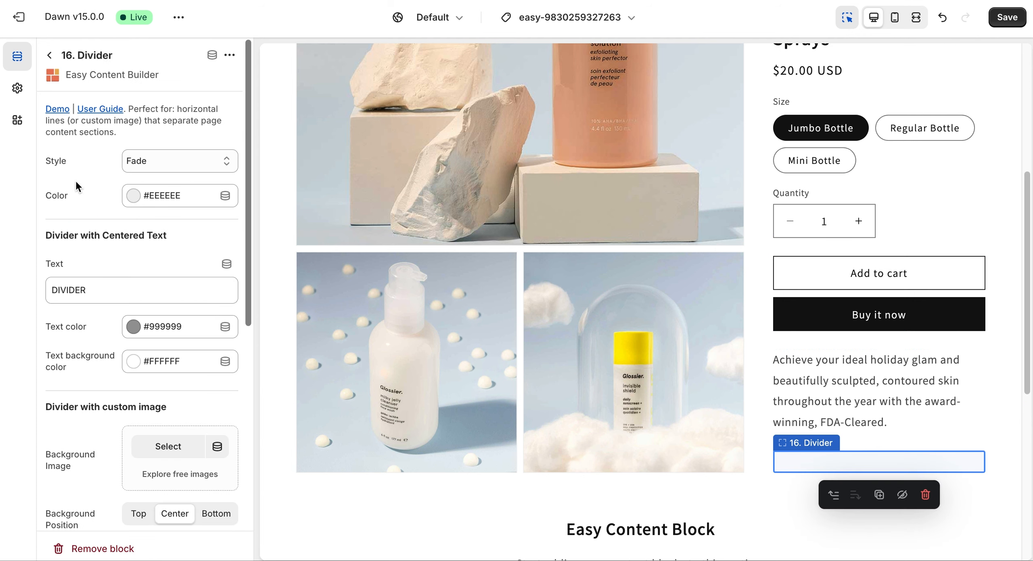
left_click(173, 163)
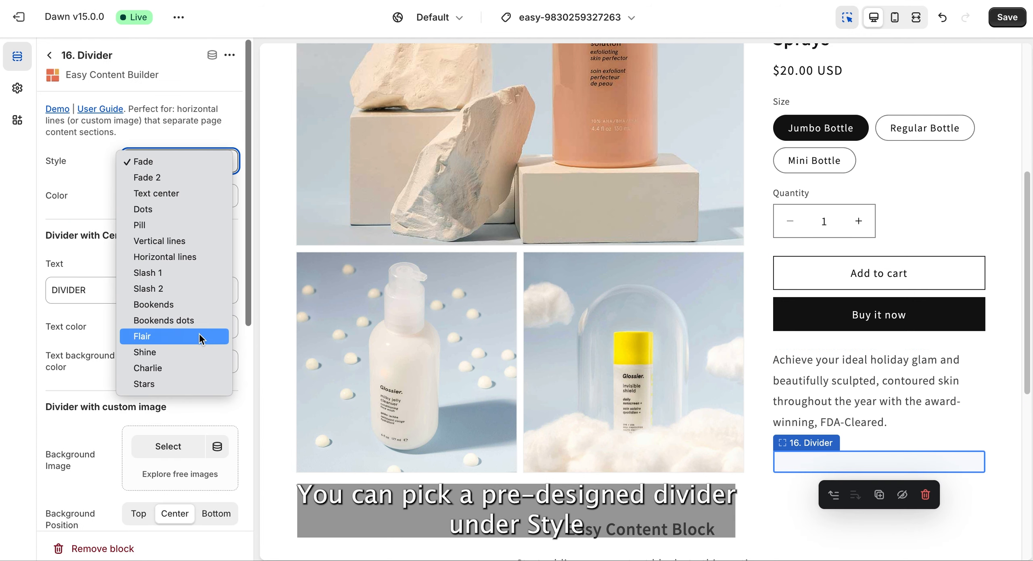
left_click(84, 178)
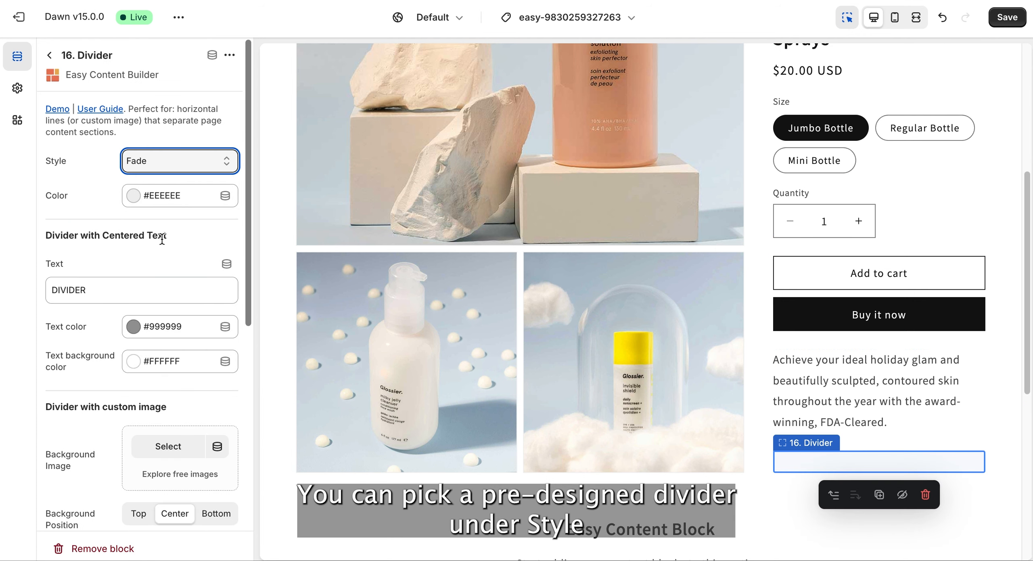
scroll(161, 238, "down", 3)
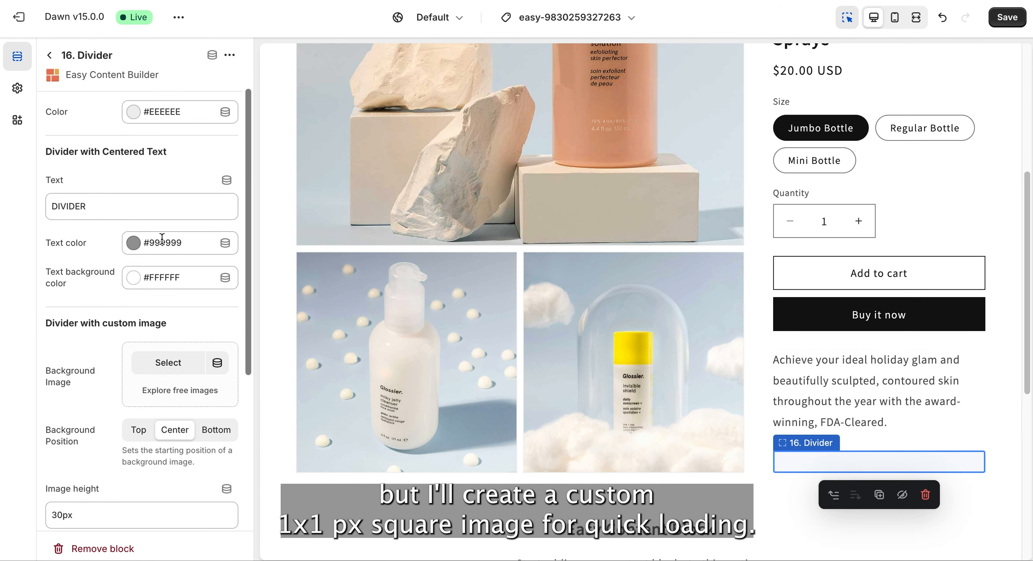
left_click(183, 367)
type("divider")
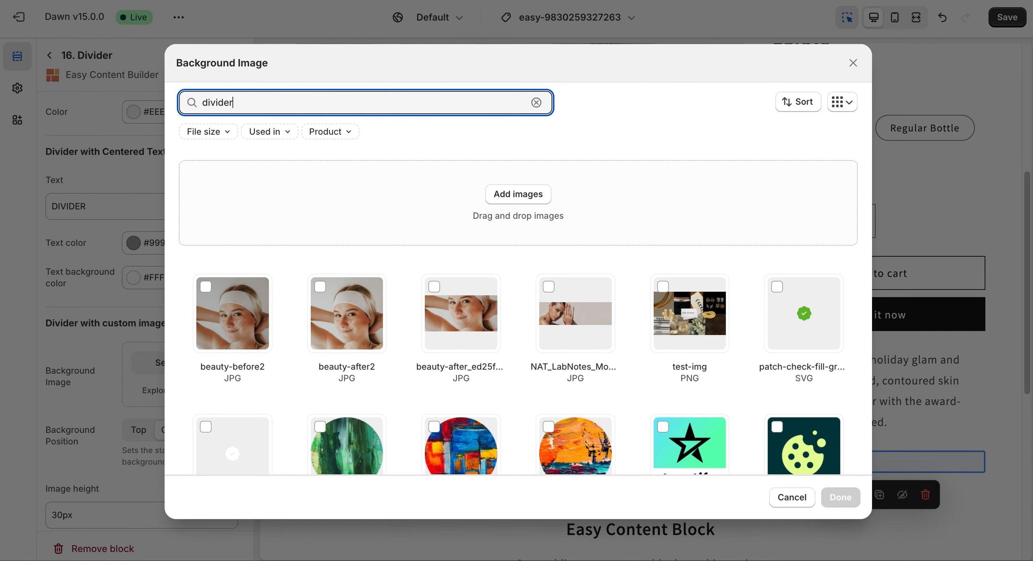
left_click(365, 438)
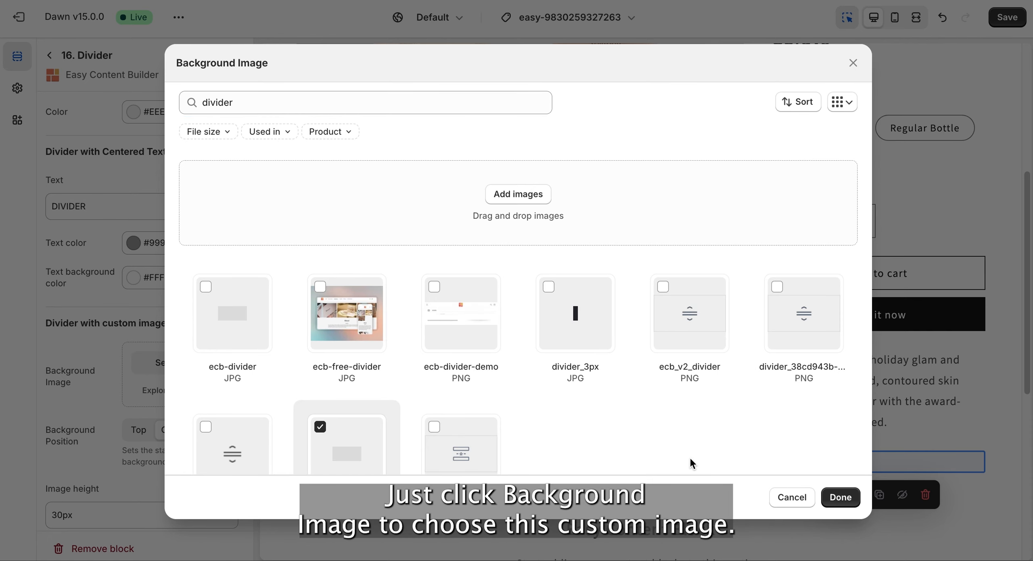
scroll(689, 456, "down", 1)
left_click(840, 497)
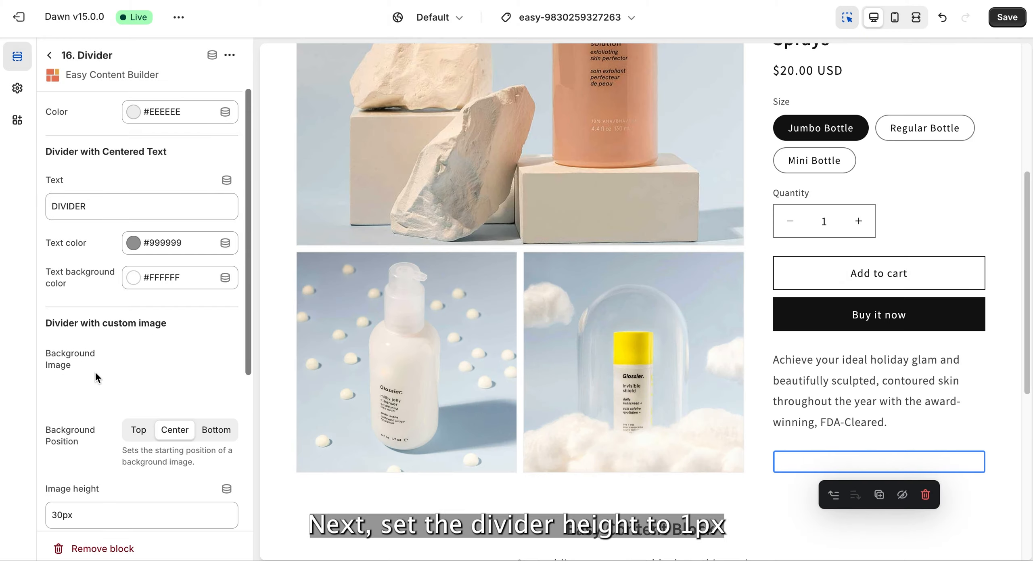
Step: Set the divider's image height to 1px and its background image repeat to Repeat
scroll(96, 370, "down", 2)
left_click_drag(61, 442, 51, 442)
type("1")
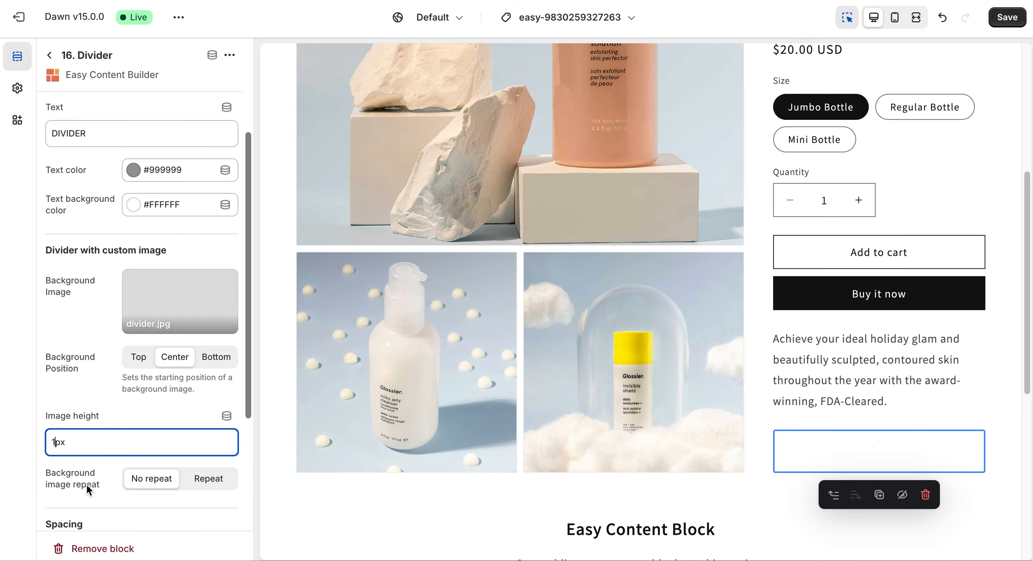
scroll(109, 521, "down", 2)
scroll(109, 522, "down", 1)
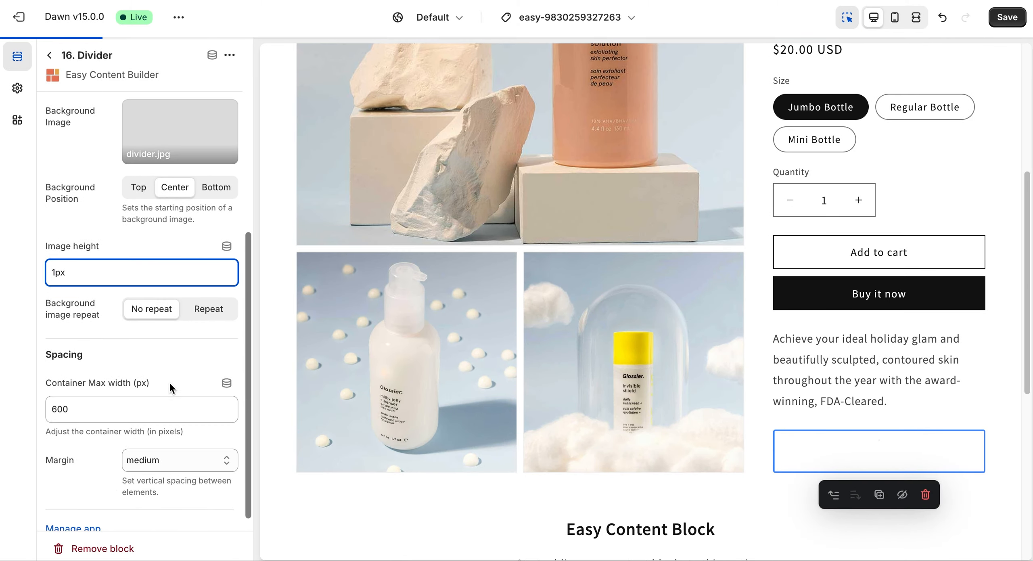
left_click(213, 317)
Step: Set the divider's margin to No Margin and leave its settings
scroll(179, 344, "down", 1)
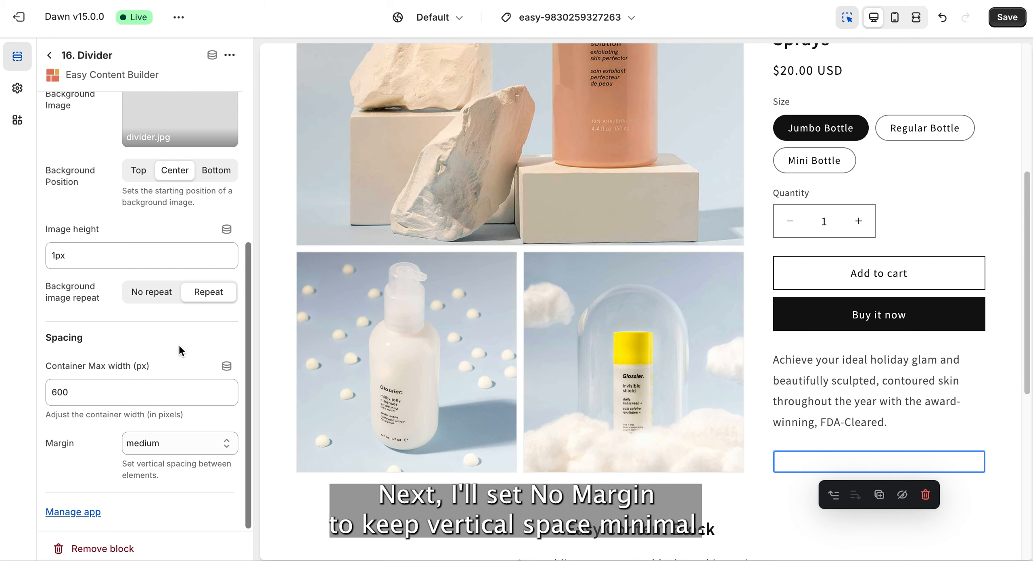
left_click(184, 444)
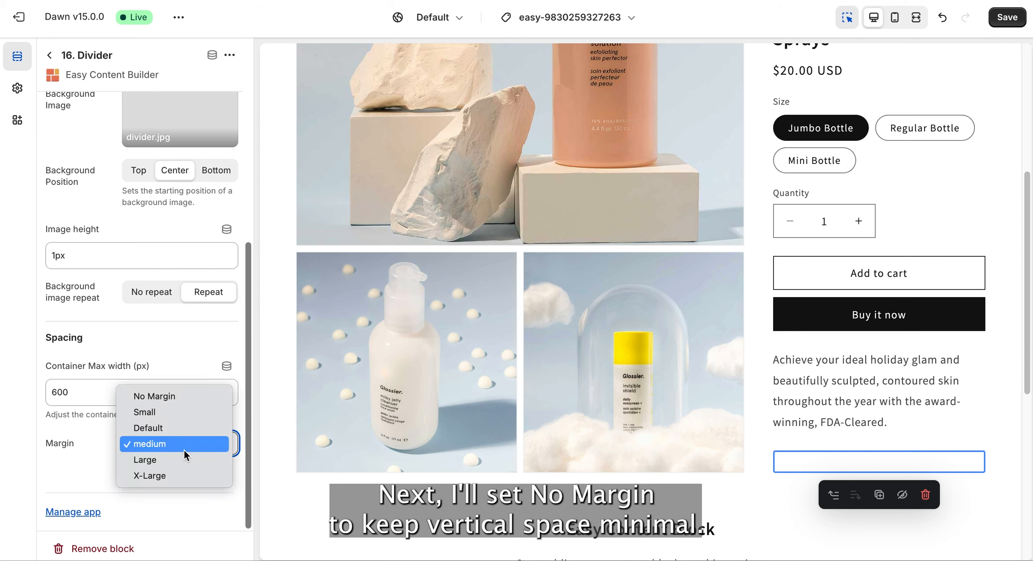
left_click(185, 397)
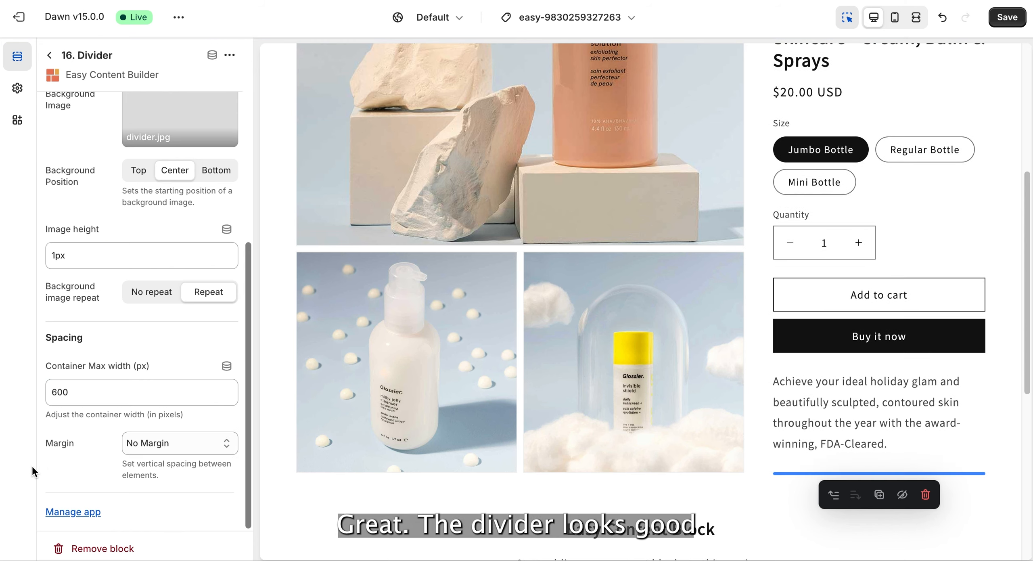
left_click(49, 55)
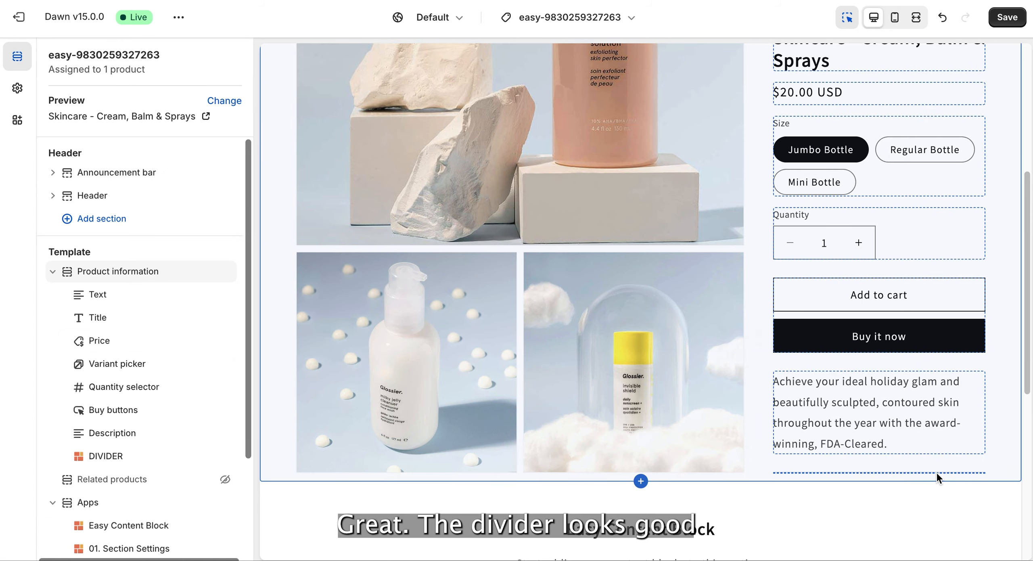
Step: Add the "05. Icons With Text" app block below the divider in the Product information section and open its settings
mouse_move(148, 468)
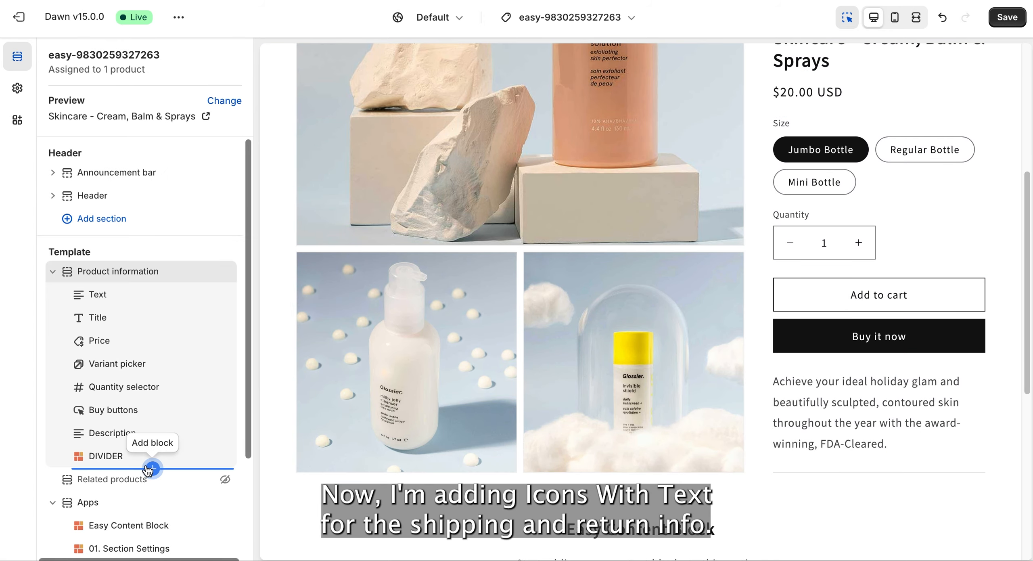
left_click(152, 469)
left_click(374, 275)
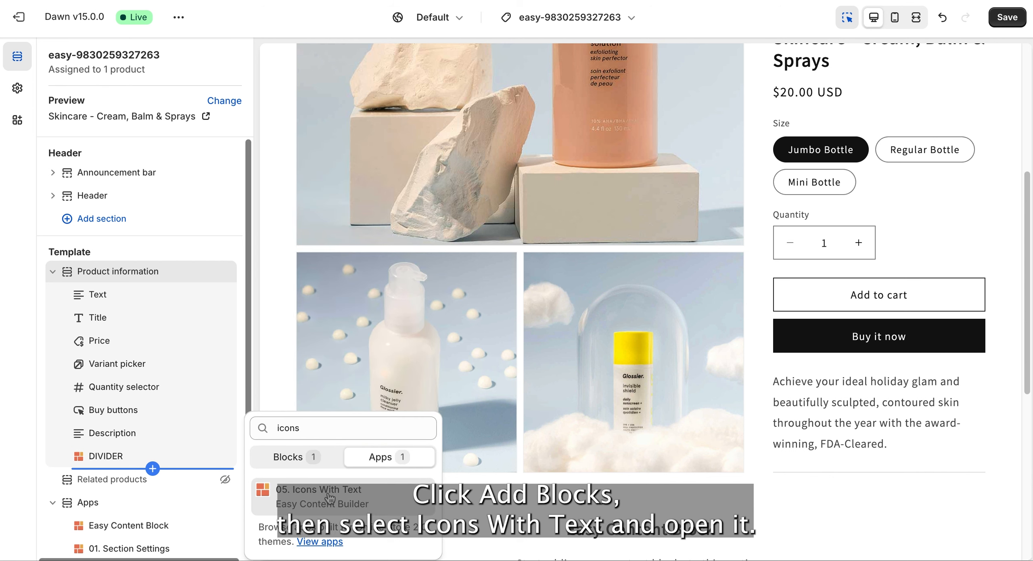
left_click(307, 490)
left_click(138, 481)
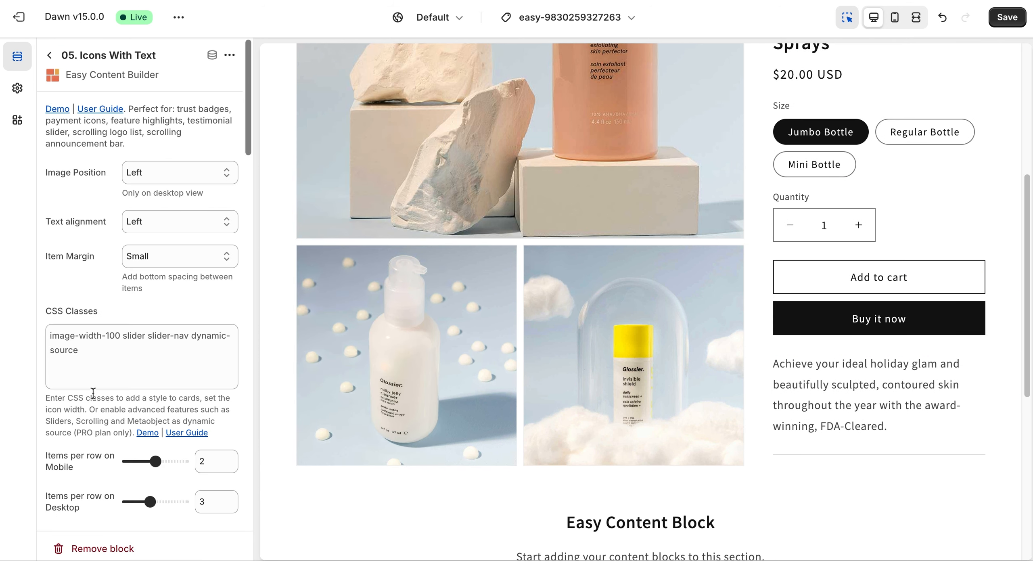
Step: Replace the block's CSS classes with image-width-26 and set the items per row on mobile and desktop to 1
left_click(101, 351)
key("ctrl+a")
type("im")
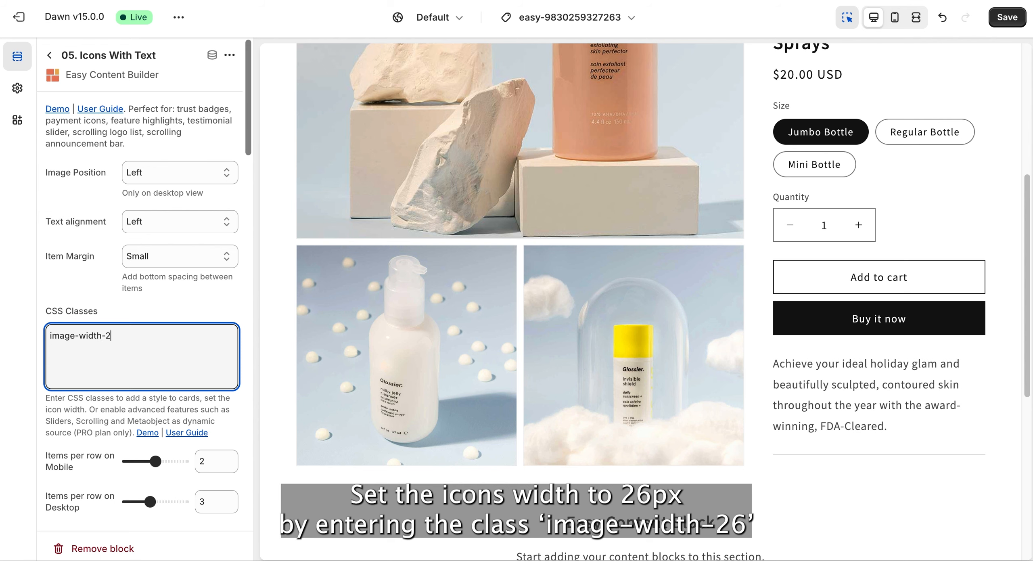
left_click(69, 421)
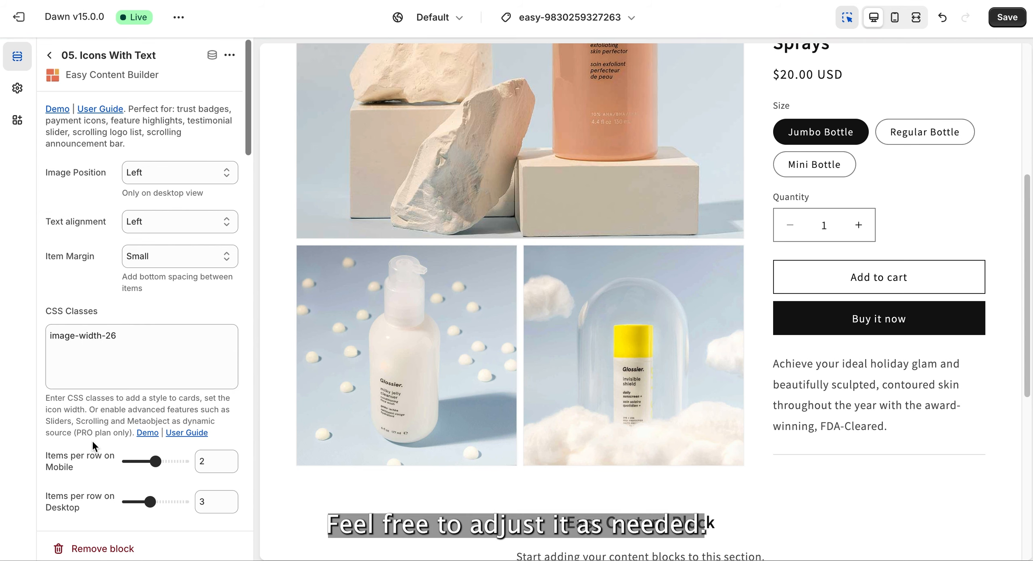
scroll(127, 465, "down", 3)
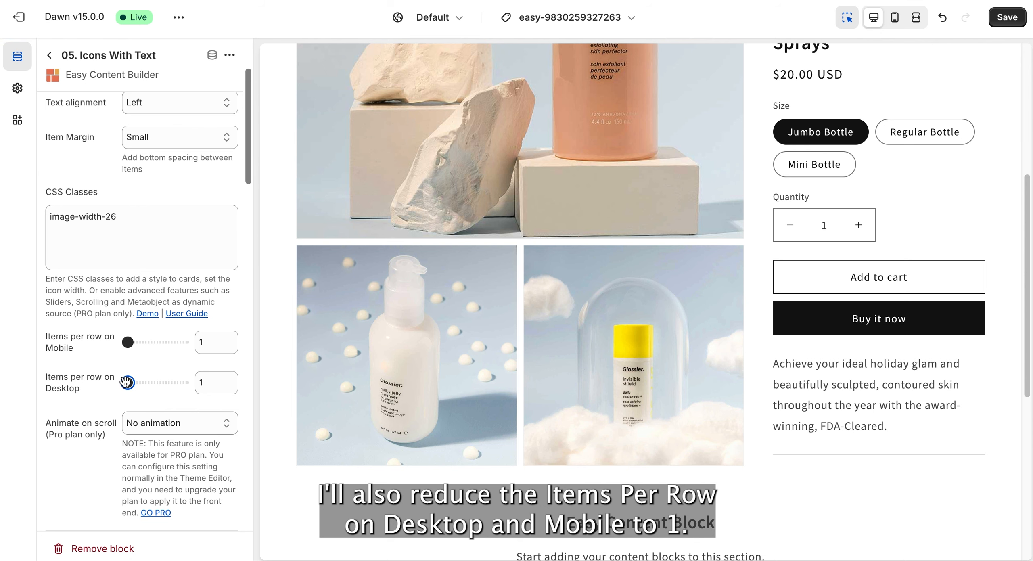
Step: Title item #1 "30-Day Money Back Guarantee" and give it the arrow-repeat SVG icon
scroll(128, 382, "down", 7)
left_click(133, 323)
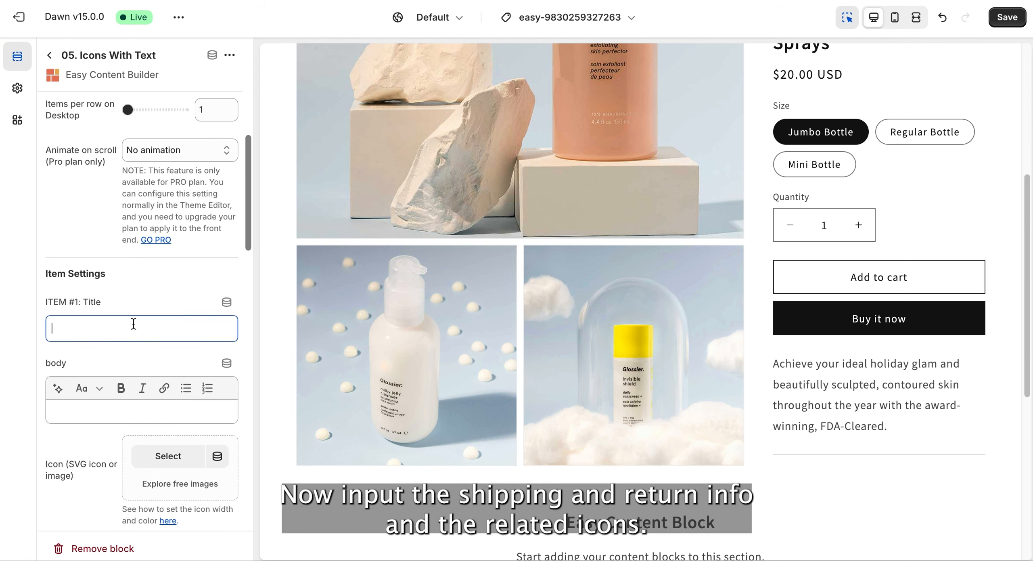
type("30-Day Money Back Guarantee")
left_click(121, 357)
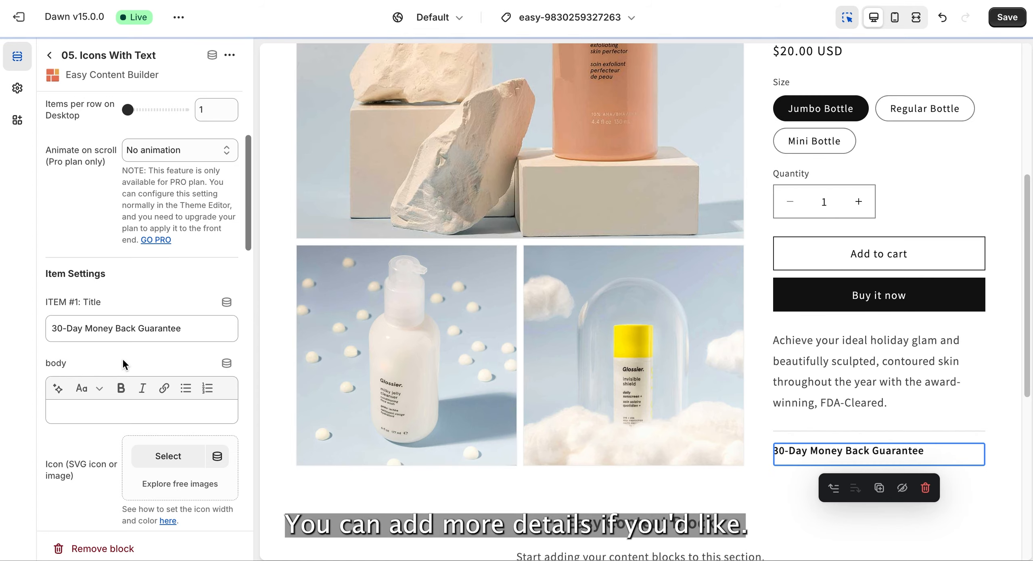
left_click(172, 457)
type("ar")
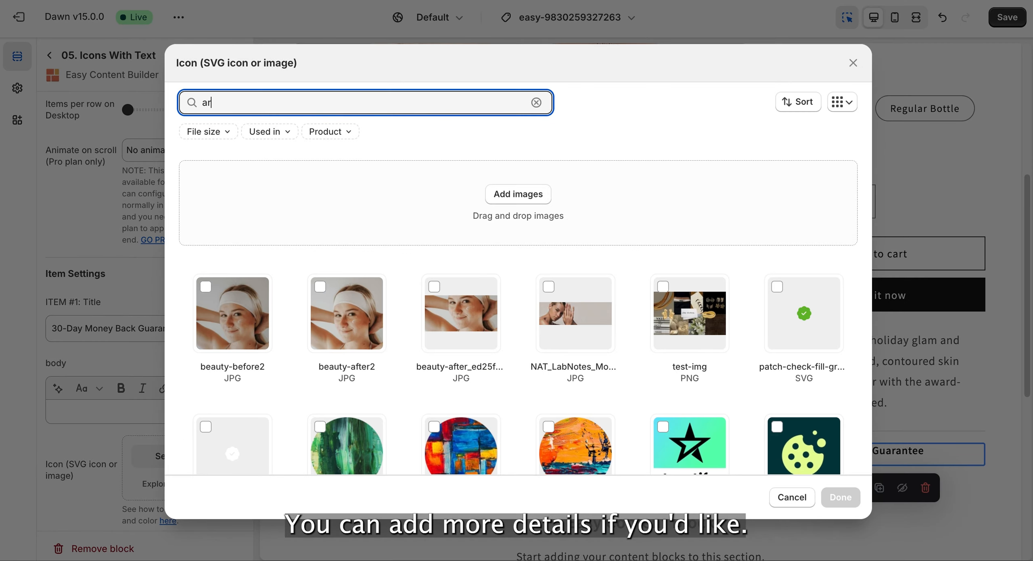
type("row-repeat")
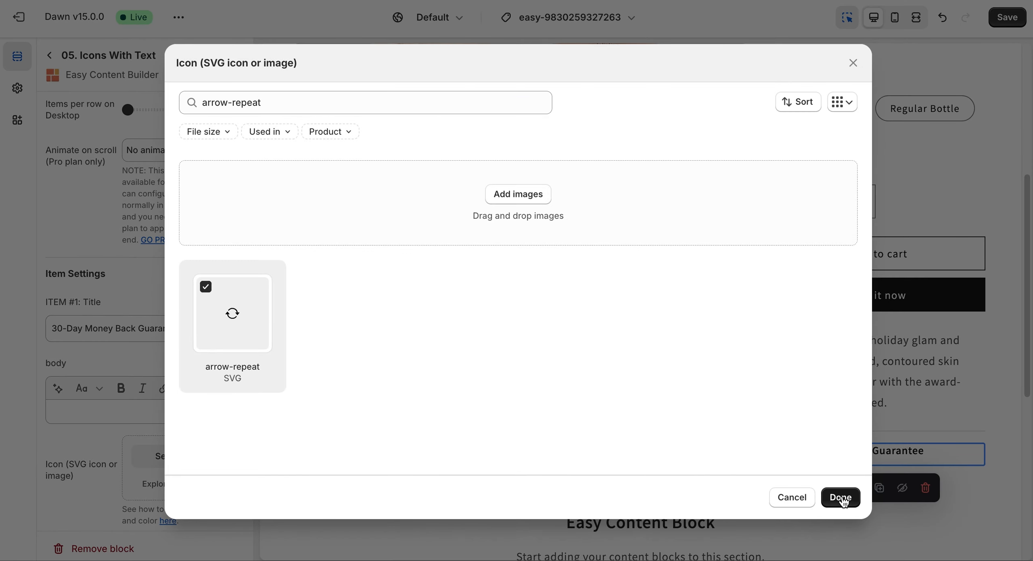
left_click(841, 497)
Step: Title item #2 "Free Shipping for orders over $50", give it the ecb-truck SVG icon, and leave the block's settings
scroll(160, 355, "down", 8)
left_click(131, 226)
type("Free Shipping for orders over $50")
left_click(156, 357)
type("truck")
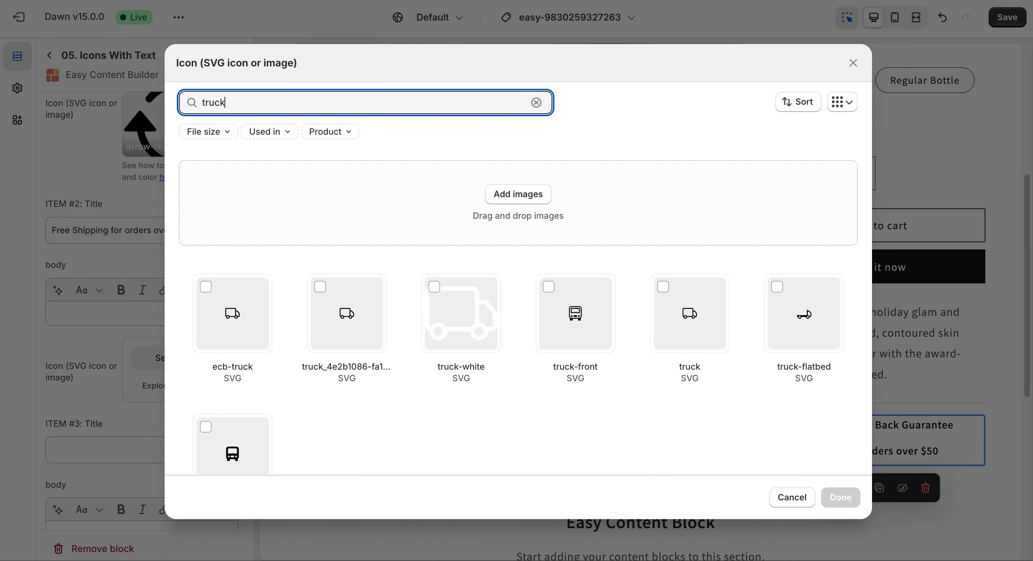
left_click(226, 319)
left_click(845, 497)
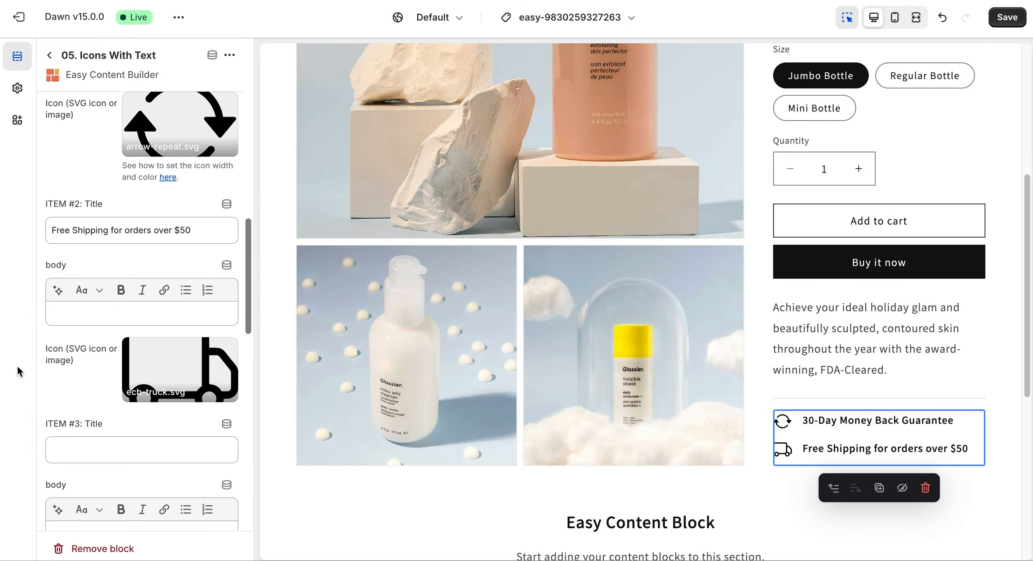
left_click(49, 56)
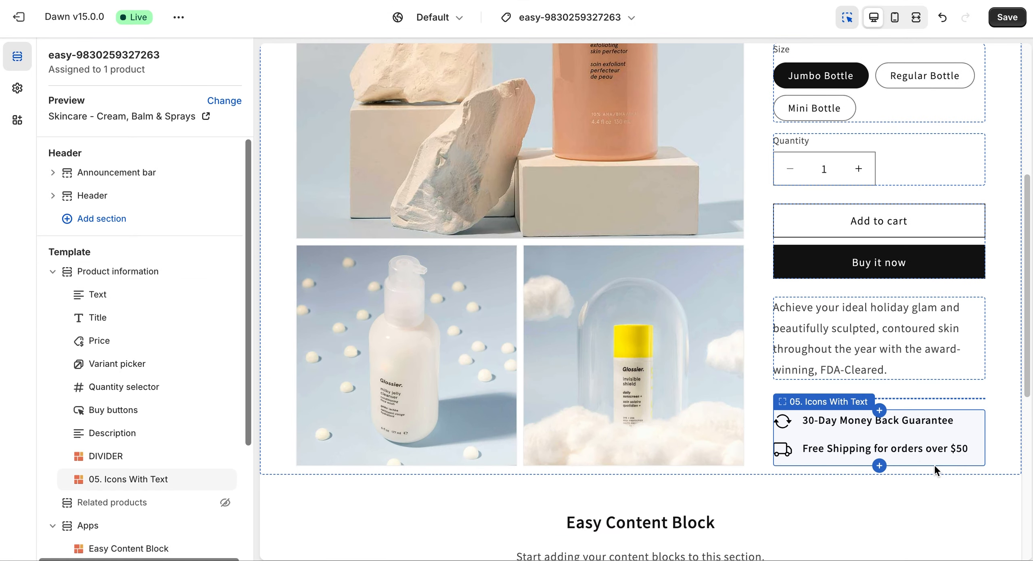
Step: Add another "16. Divider" app block below the Icons With Text block and open its background image settings
left_click(152, 491)
type("divider")
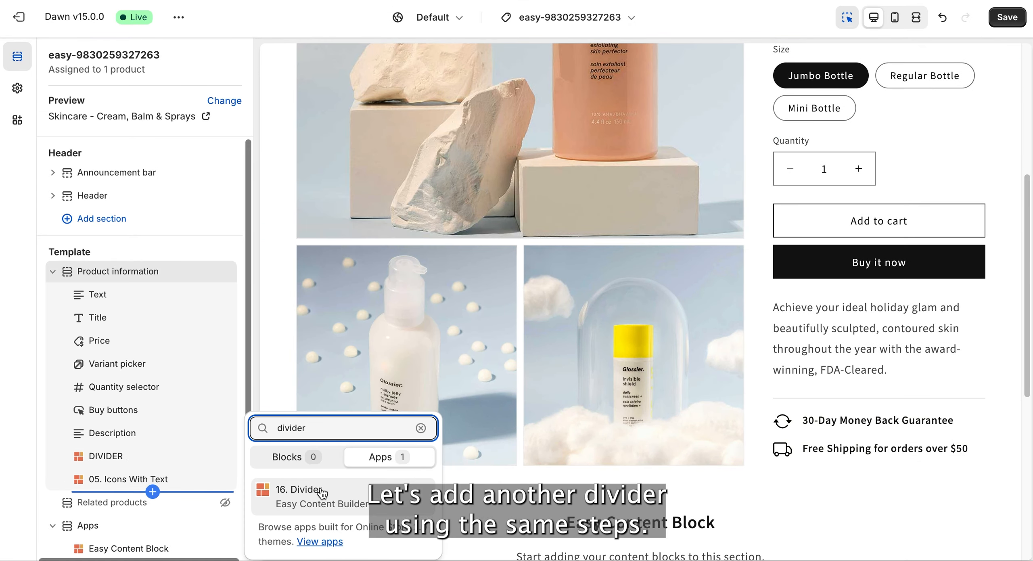
left_click(321, 492)
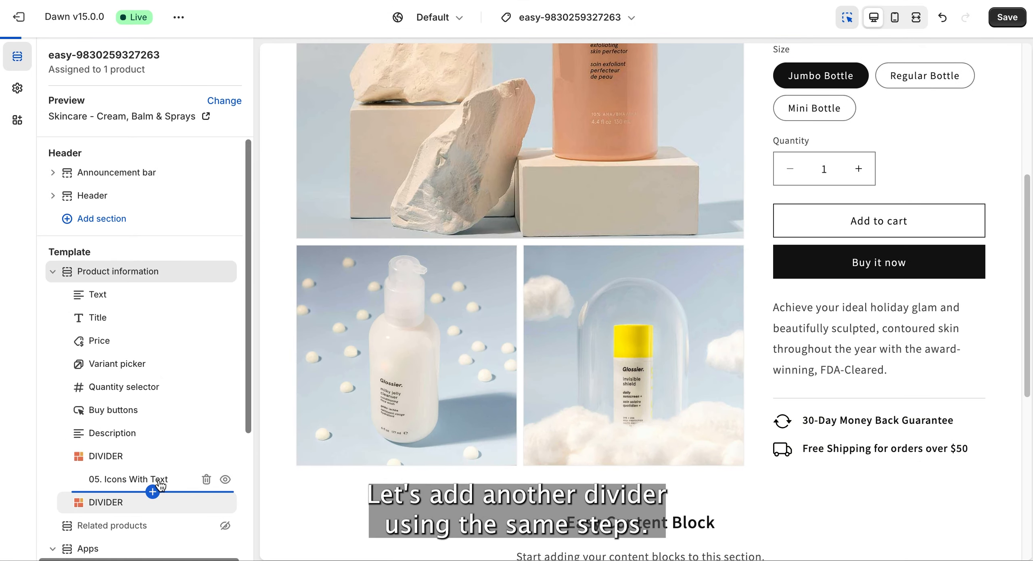
left_click(110, 499)
scroll(104, 421, "down", 4)
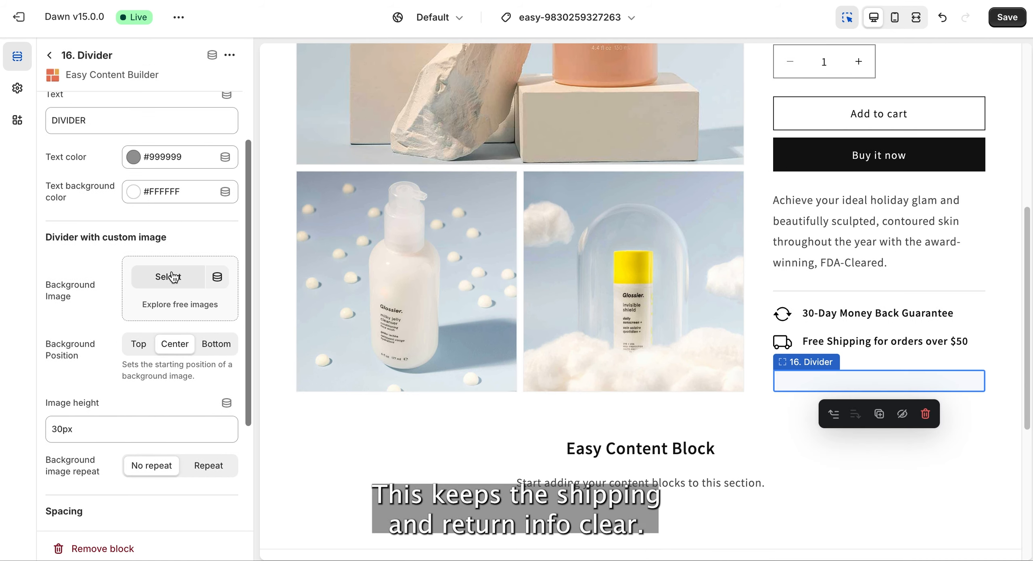
Step: Use divider.jpg as the divider block's background image and set the image height to 1px
left_click(166, 277)
left_click(345, 436)
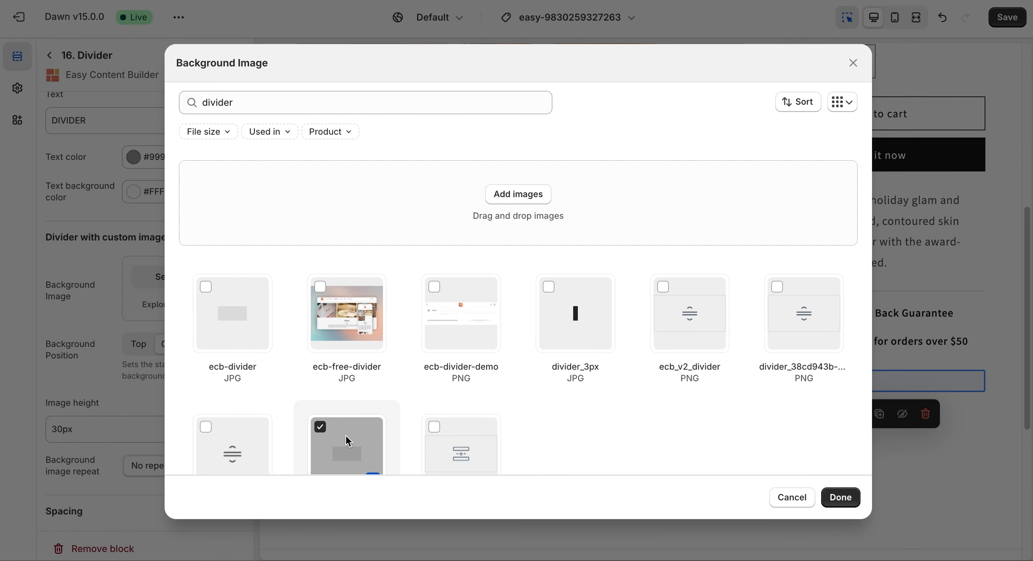
left_click(835, 498)
left_click(63, 420)
key("BackSpace")
key("BackSpace")
type("1")
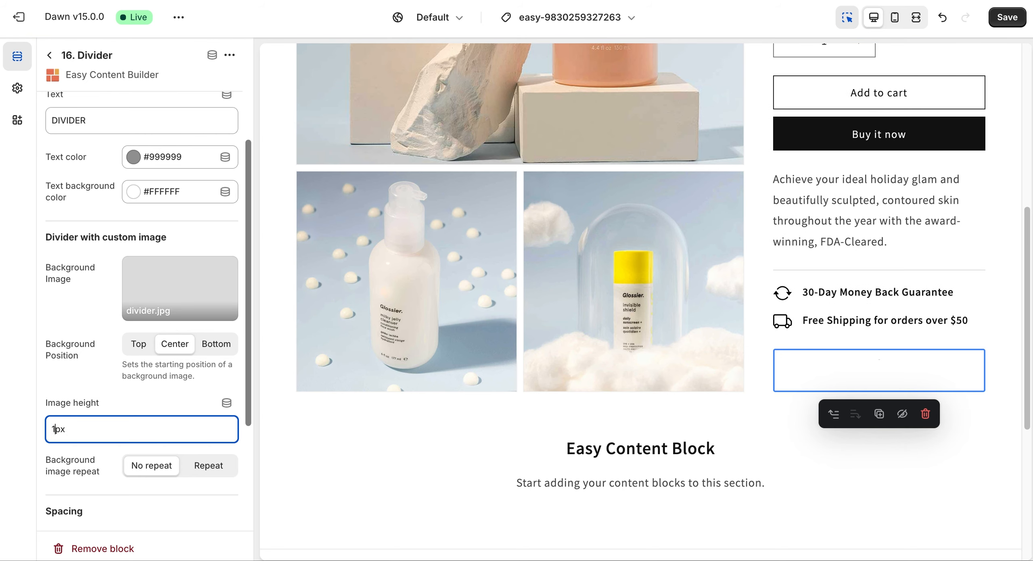
Step: Set the divider's background image to Repeat, change its vertical margin, and leave the block's settings
scroll(202, 488, "down", 4)
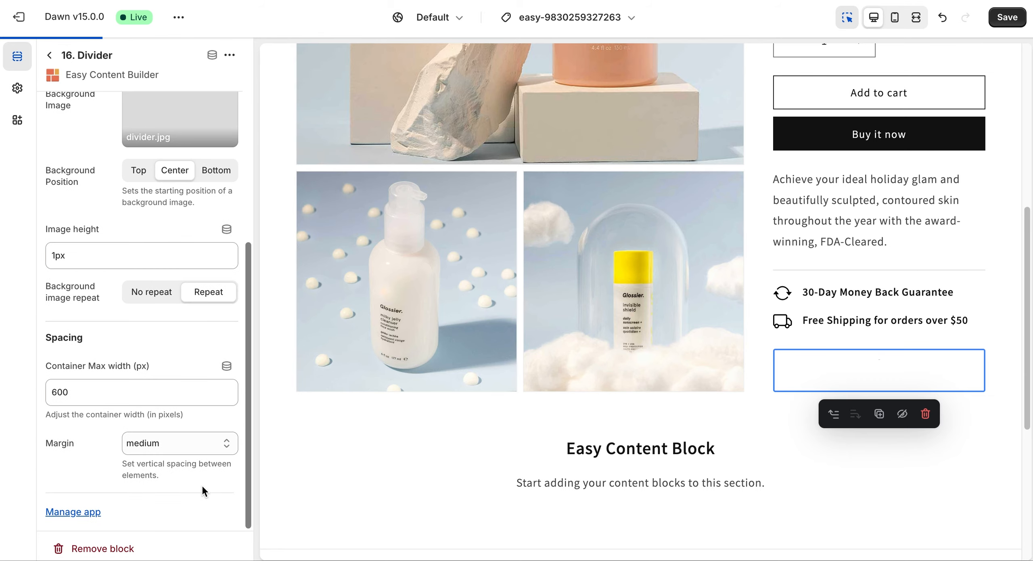
left_click(195, 444)
left_click(180, 392)
left_click(50, 55)
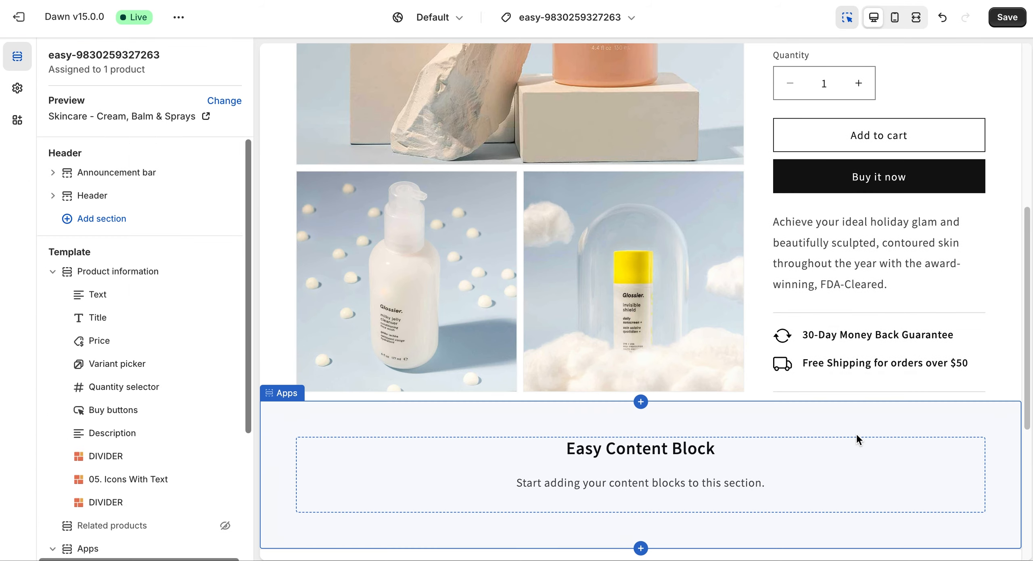
Step: Add a "02. Section Title" app block below the second divider in the product information
scroll(153, 363, "down", 3)
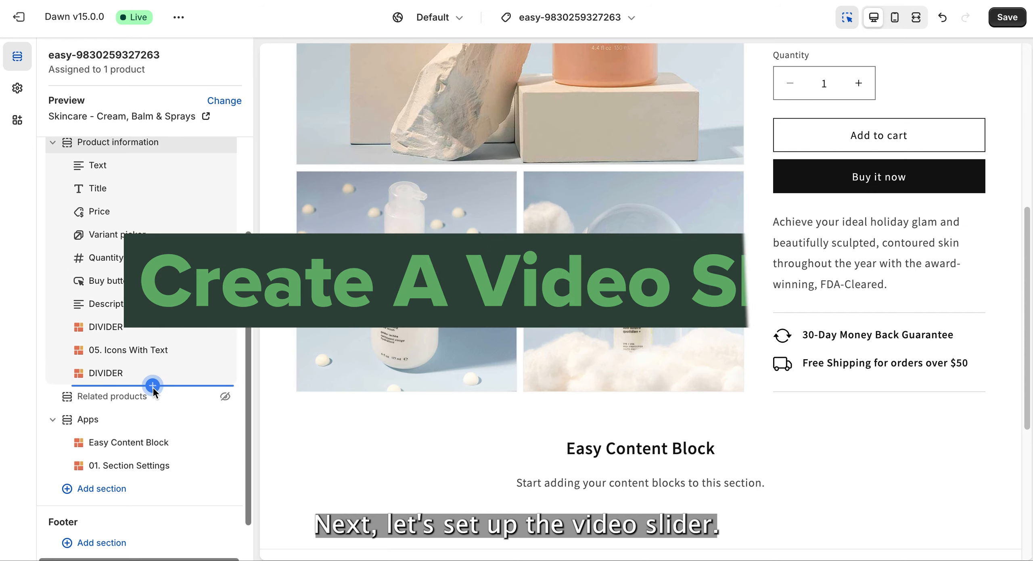
left_click(153, 385)
scroll(363, 287, "down", 5)
scroll(337, 454, "down", 2)
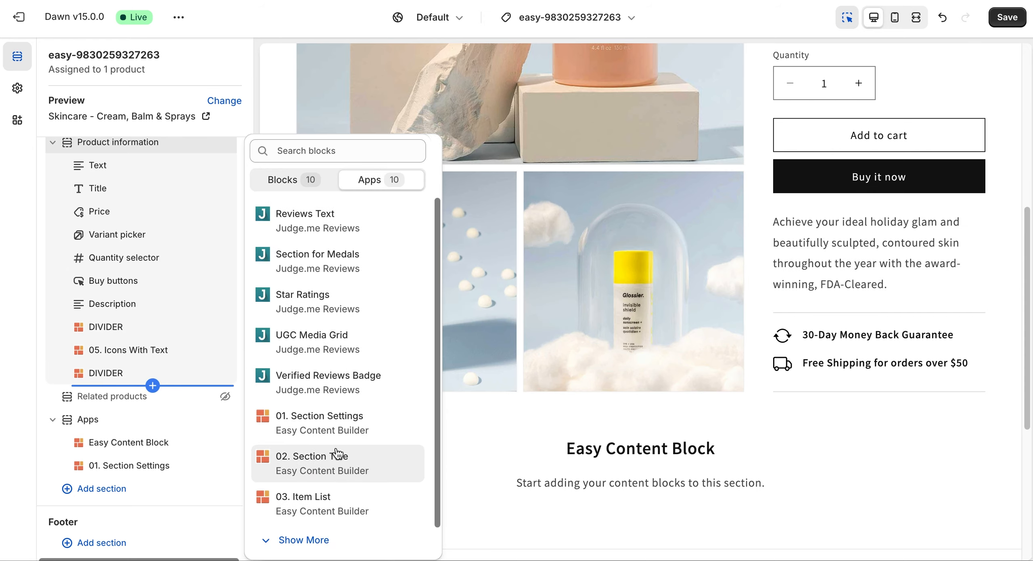
left_click(337, 468)
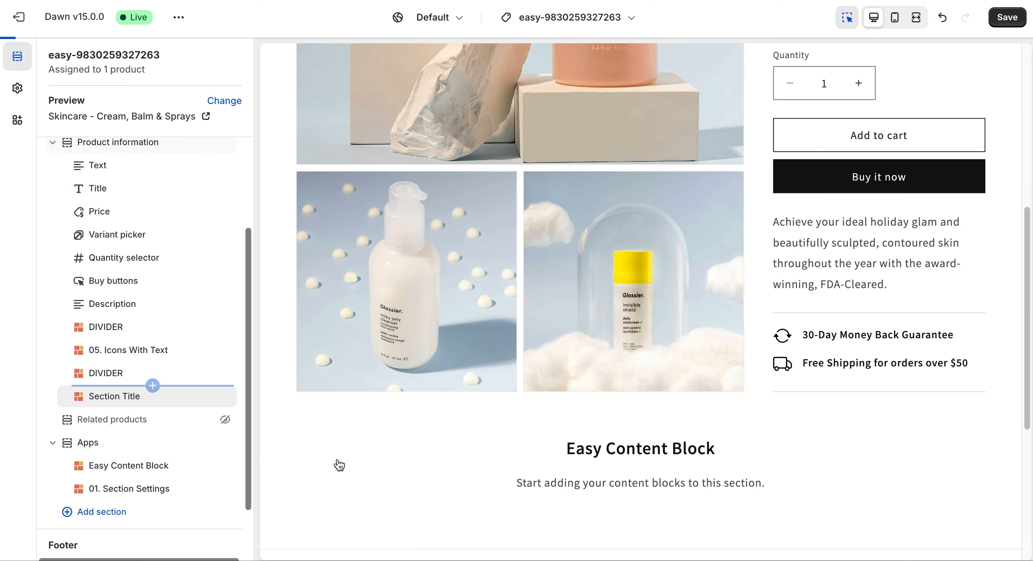
Step: Title the new section title block "See it in action" and align its text left
left_click(133, 401)
scroll(101, 303, "down", 1)
left_click_drag(119, 316, 28, 310)
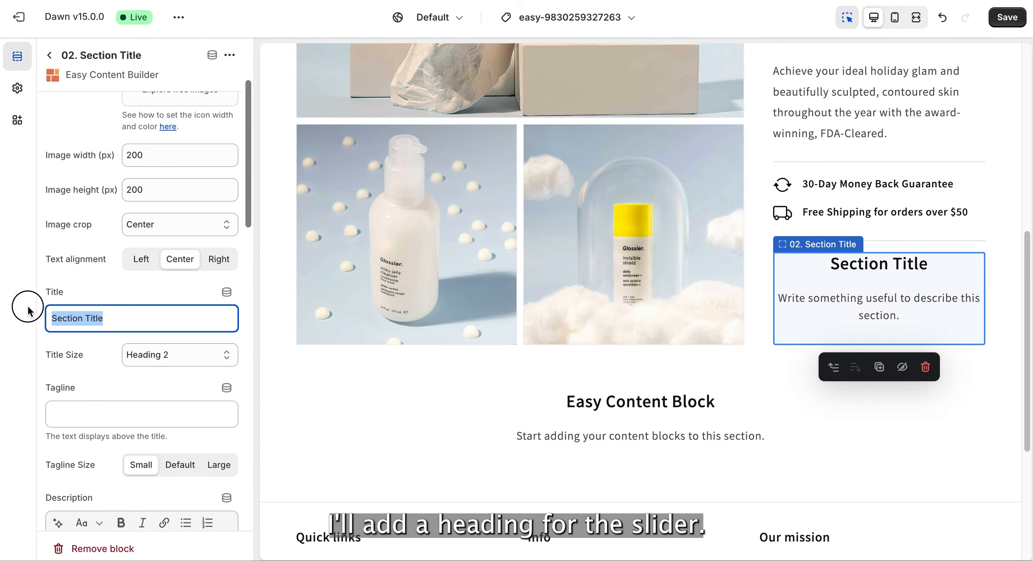
left_click(141, 260)
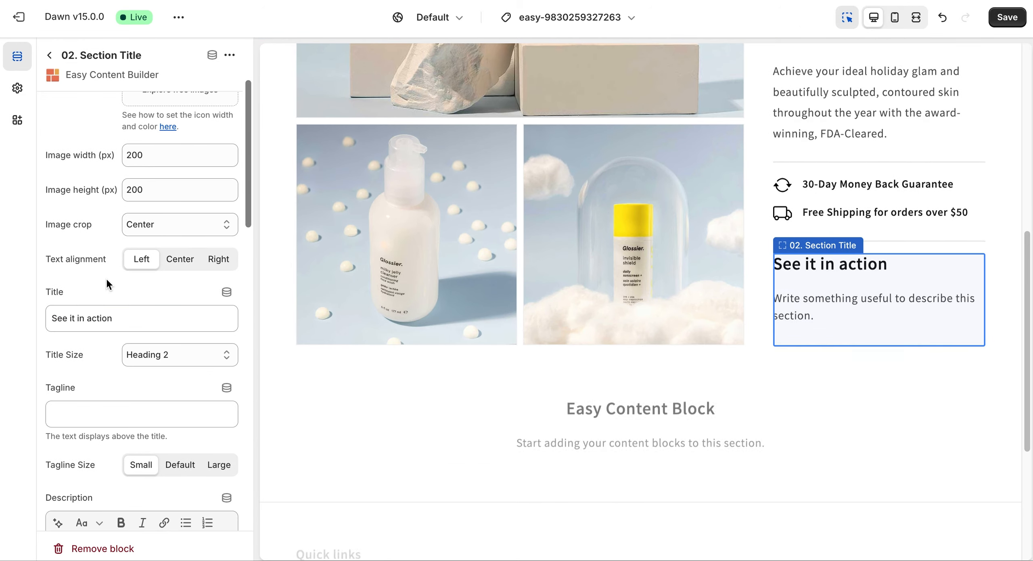
Step: Clear the section title's placeholder description and set its title size to Heading 3
scroll(125, 404, "down", 2)
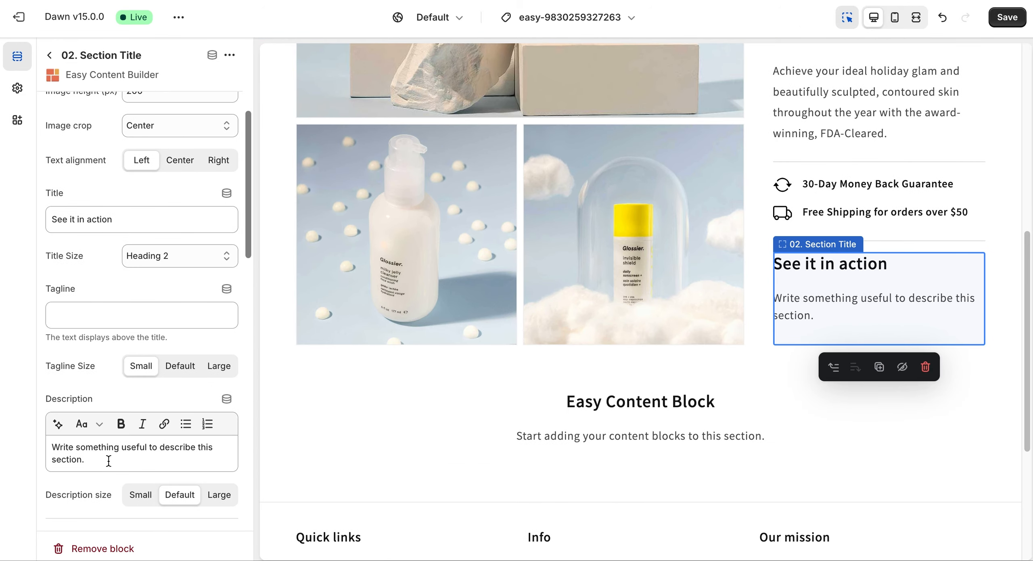
key("BackSpace")
left_click(209, 256)
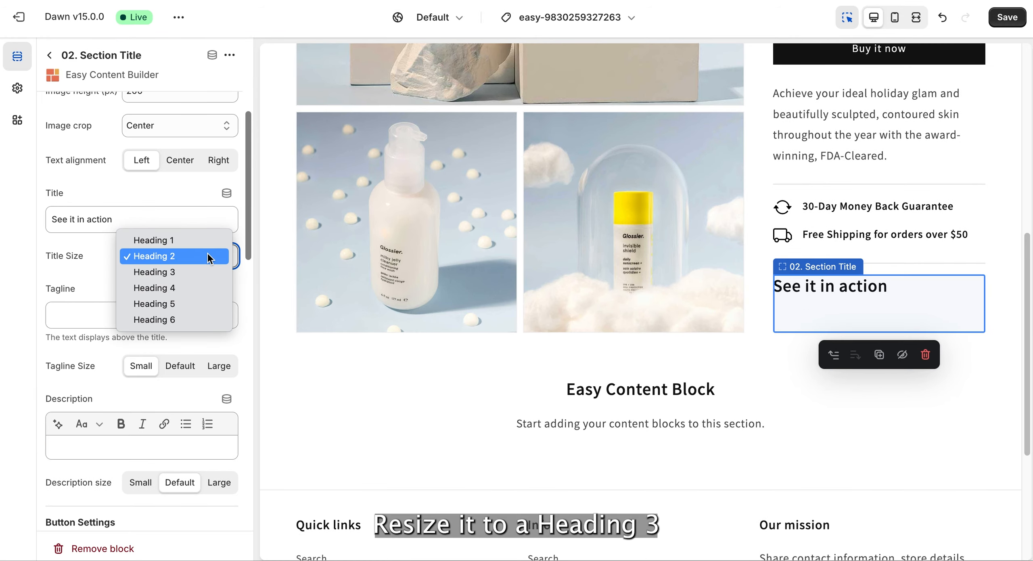
left_click(193, 276)
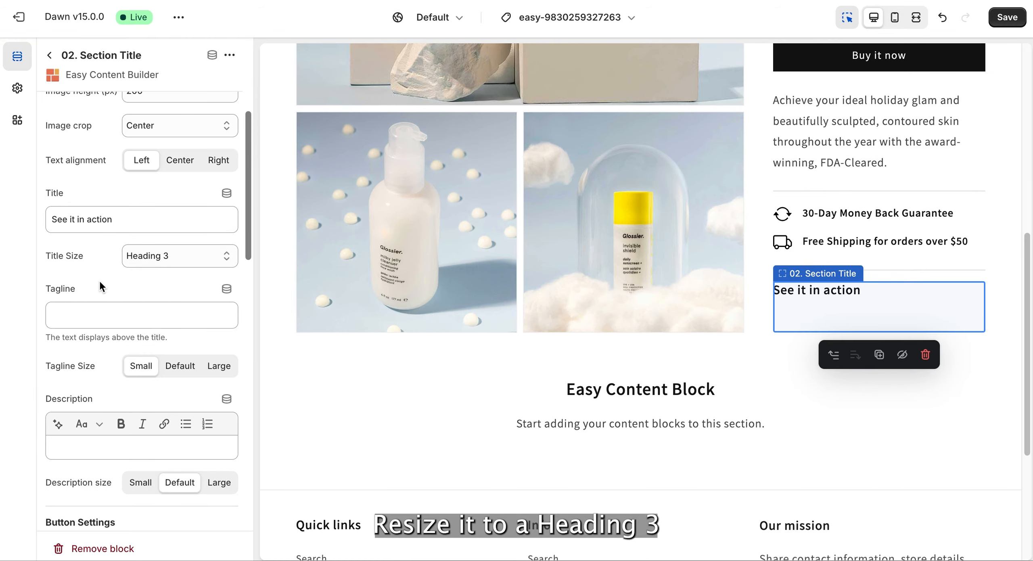
Step: Set the section title block's margin to No Margin and leave its settings
scroll(90, 366, "down", 10)
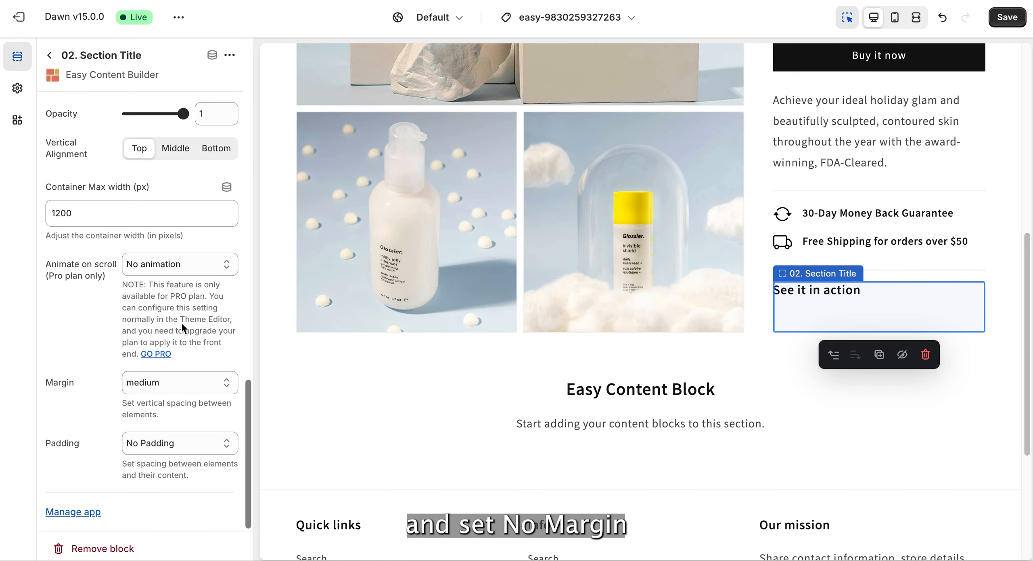
left_click(178, 382)
left_click(168, 365)
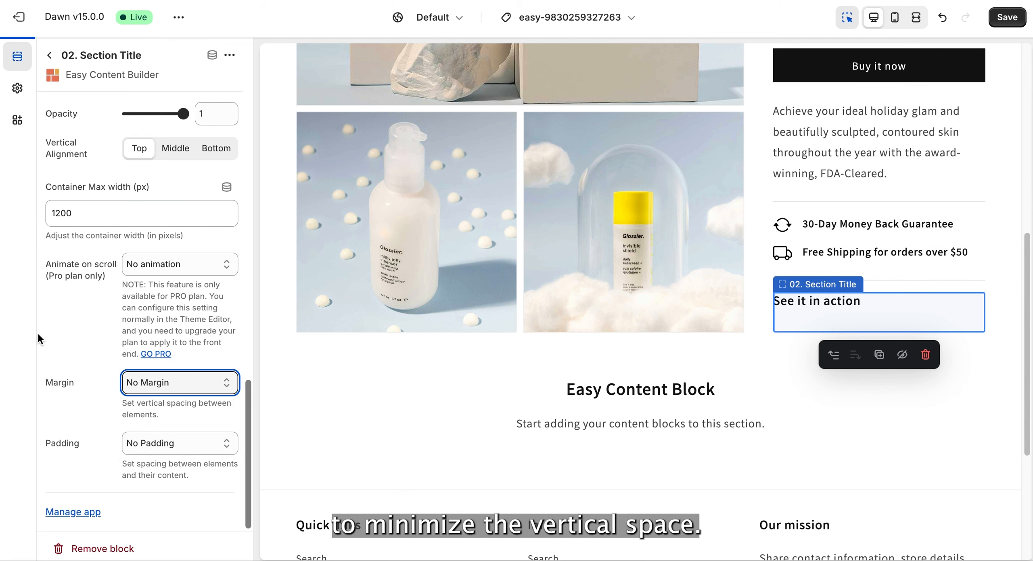
left_click(50, 57)
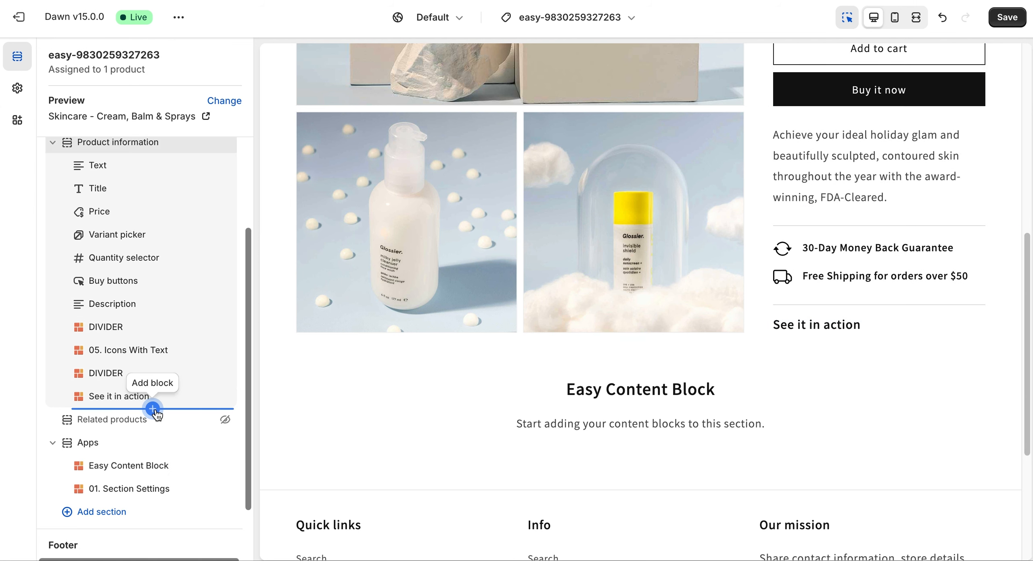
Step: Add a "10. Video Slider" app block below the "See it in action" title and set its image height to 600 px
left_click(152, 408)
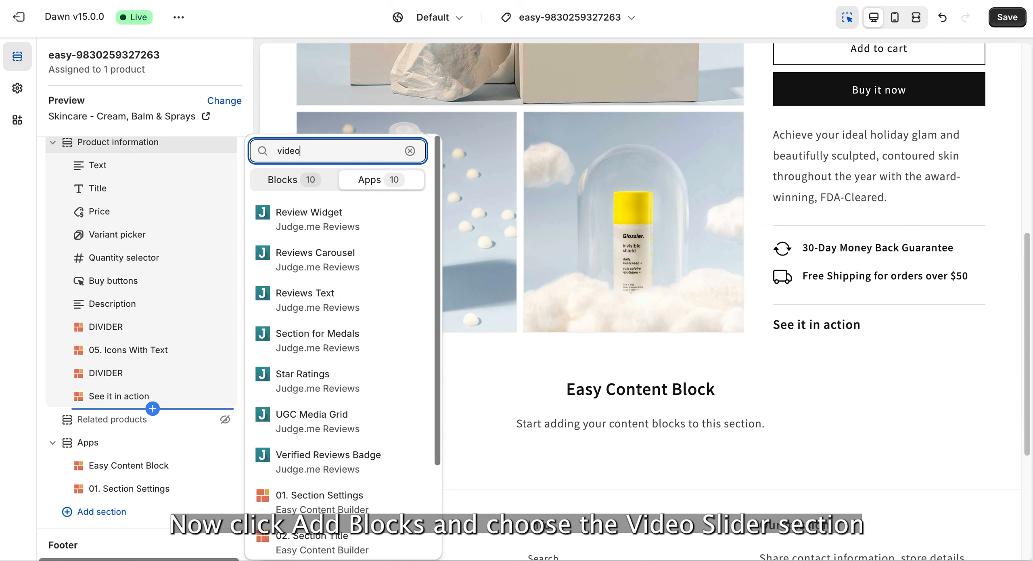
left_click(349, 461)
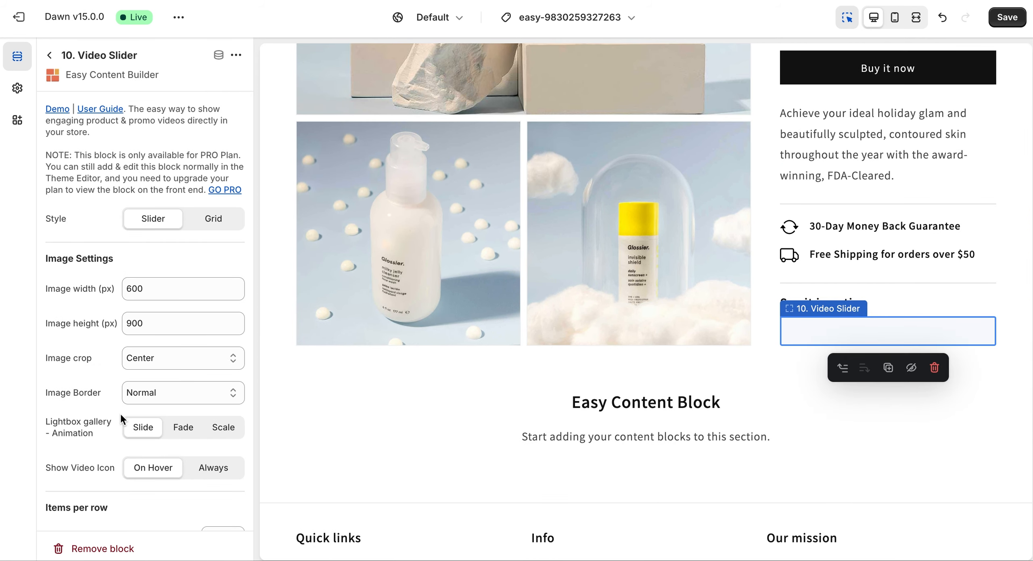
scroll(120, 413, "down", 1)
left_click_drag(132, 302, 123, 299)
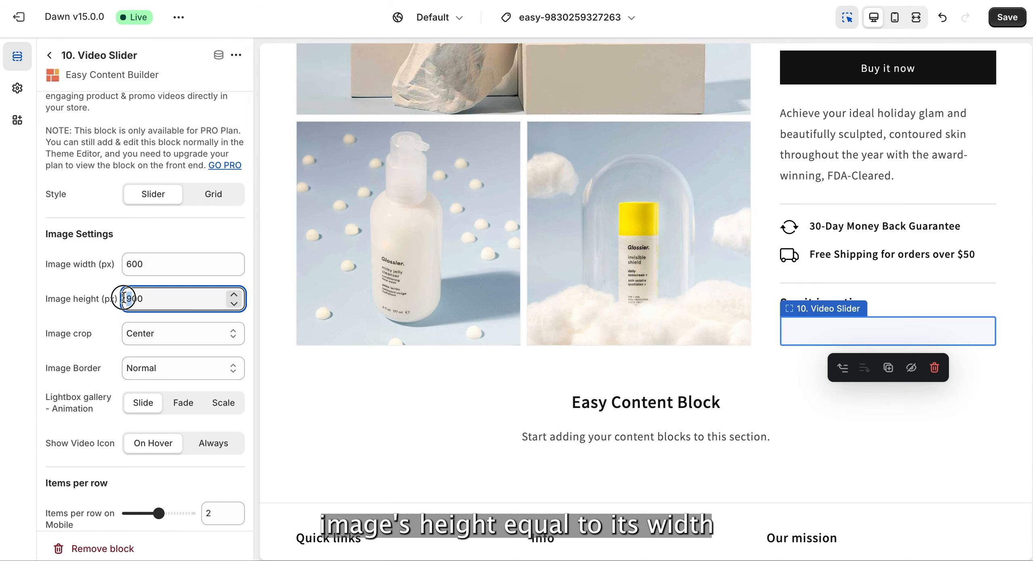
Step: Set the video slider's items per row on tablet and desktop to 3
scroll(48, 431, "down", 1)
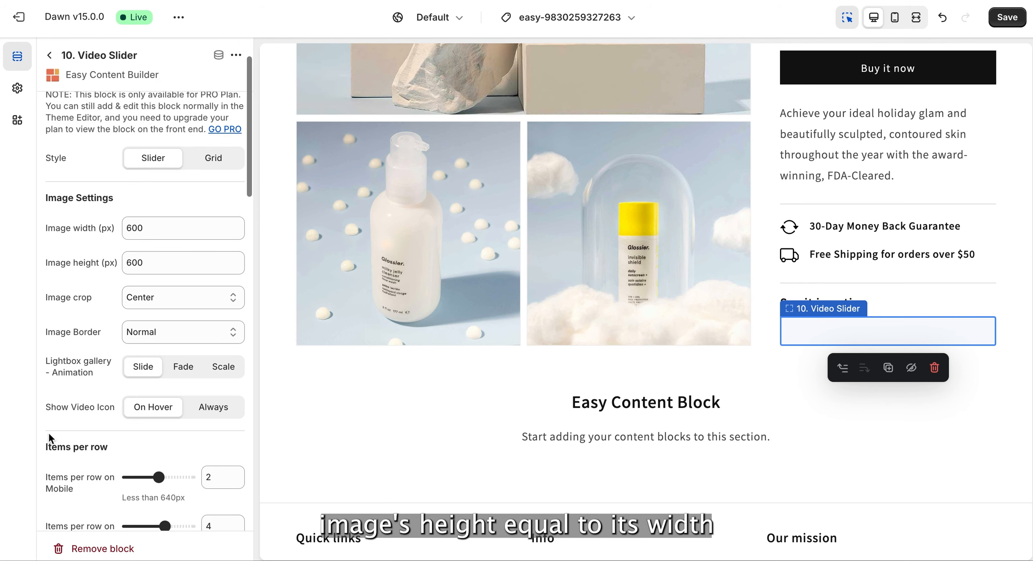
scroll(38, 451, "down", 5)
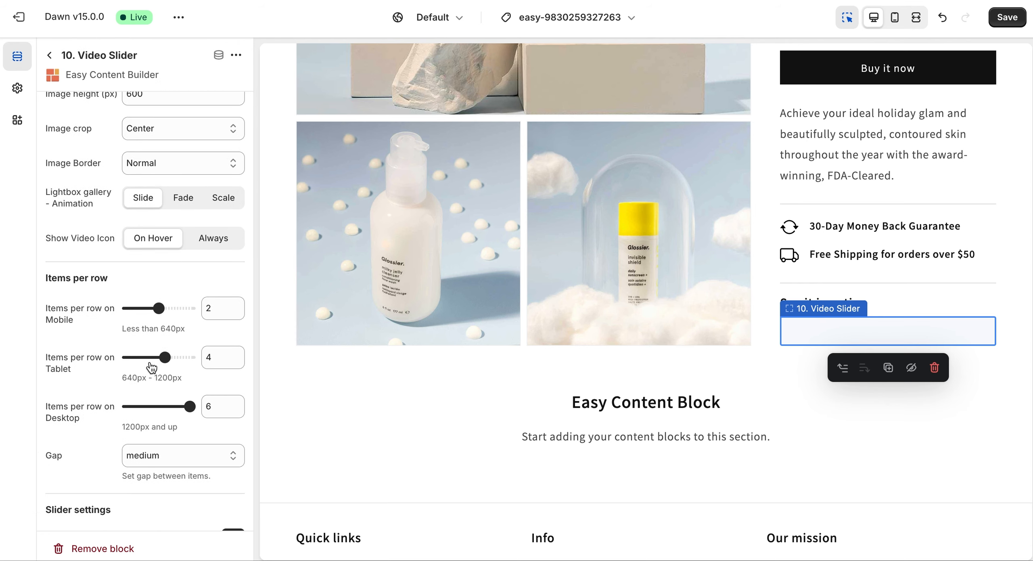
left_click(152, 358)
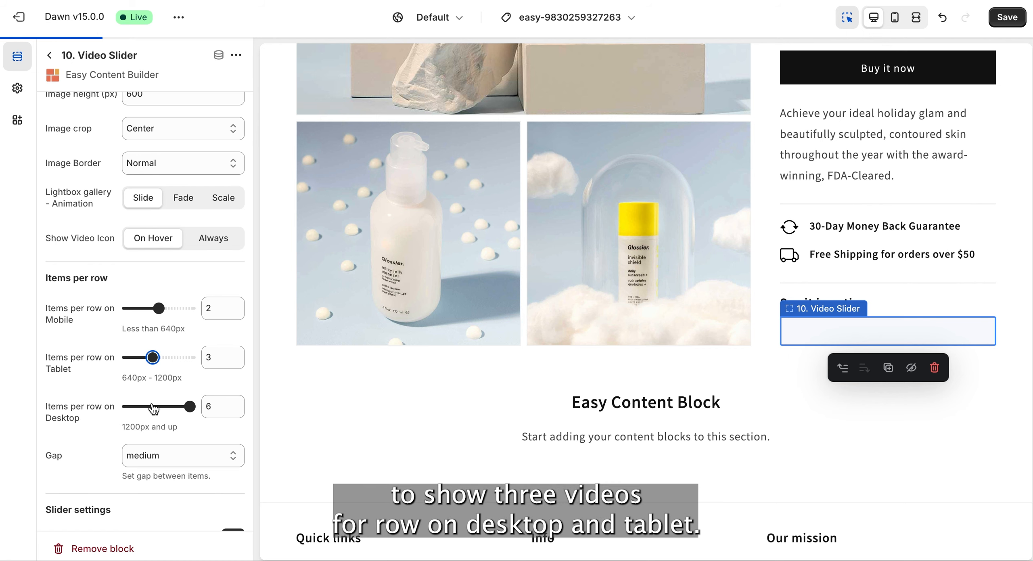
left_click(153, 407)
Step: Assign cosmetic-vid-demo5 to Video 1 and cosmetic-vid-demo4 to Video 2 of the slider
scroll(83, 463, "down", 8)
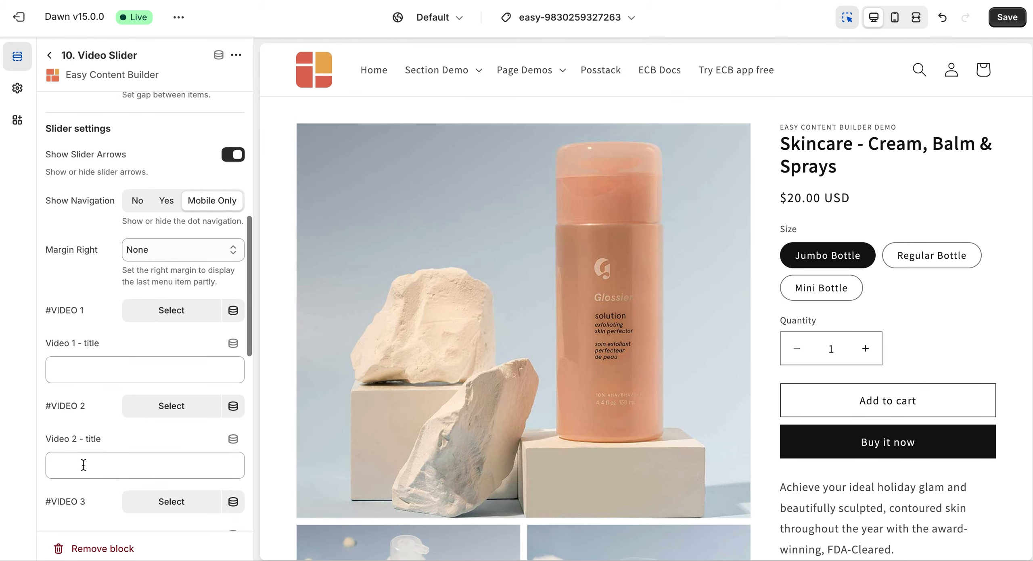
left_click(171, 308)
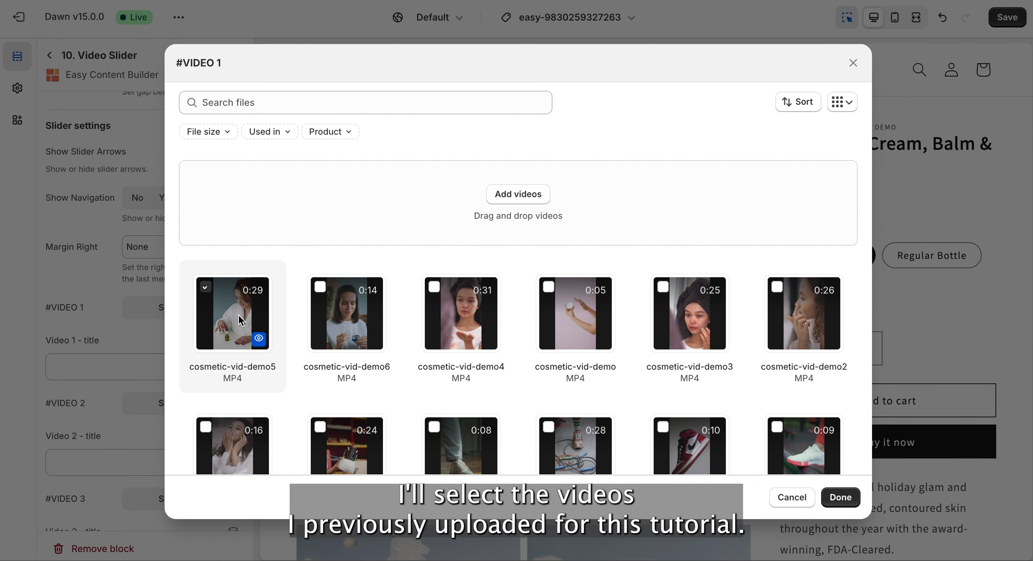
left_click(841, 496)
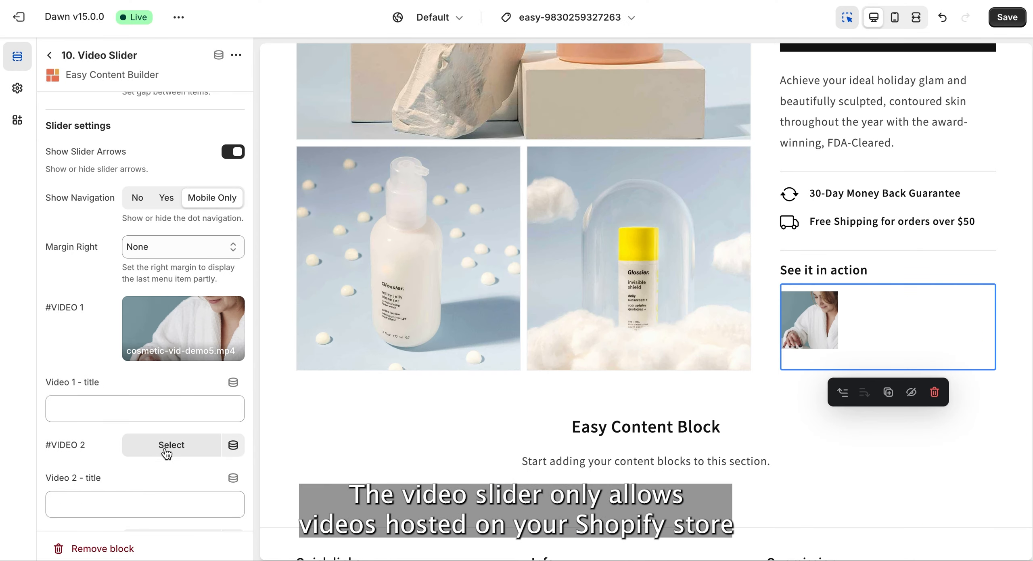
left_click(166, 447)
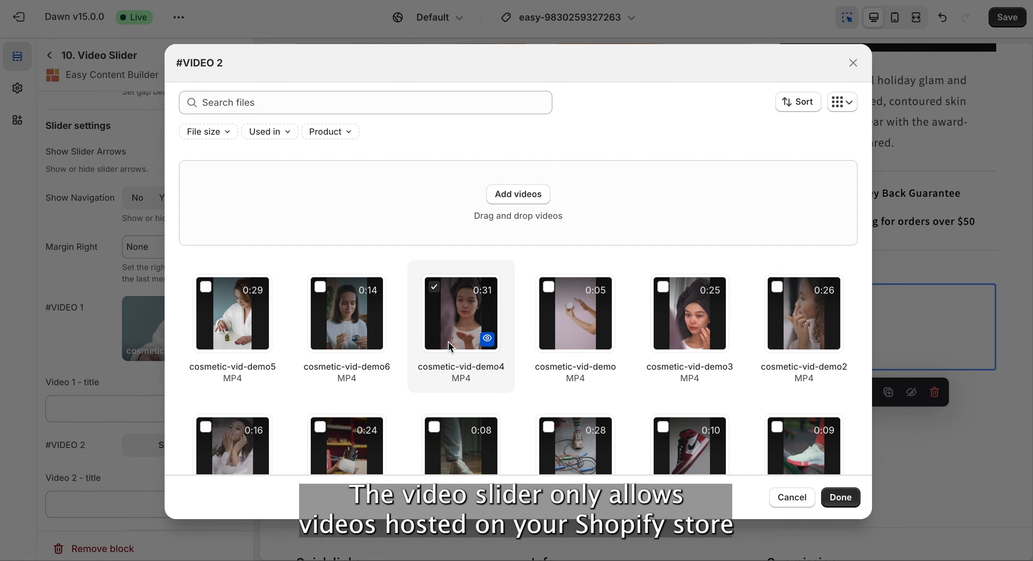
left_click(839, 497)
Step: Assign cosmetic-vid-demo3 to Video 3 and cosmetic-vid-demo2 to Video 4 of the slider
scroll(109, 466, "down", 7)
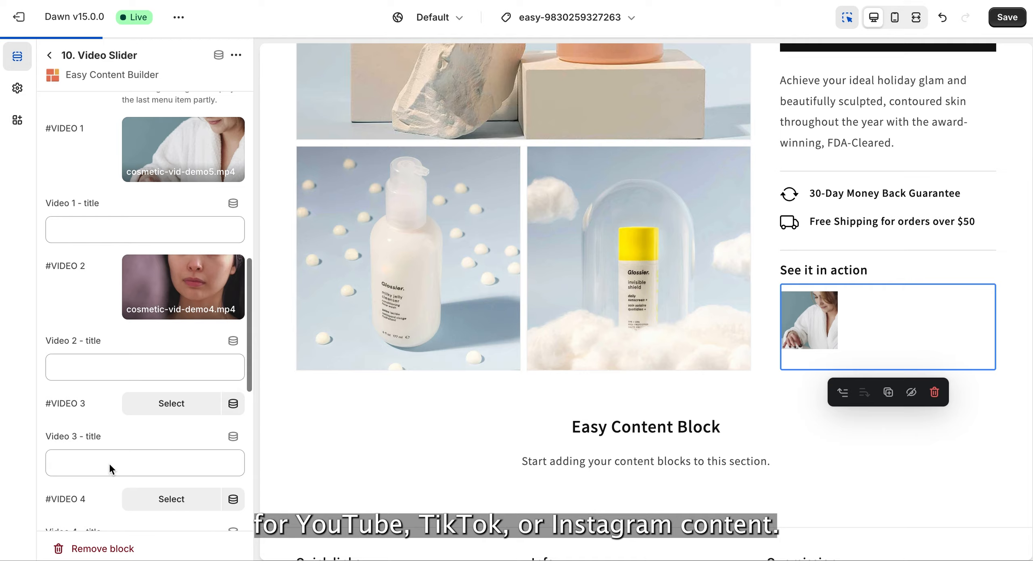
left_click(163, 326)
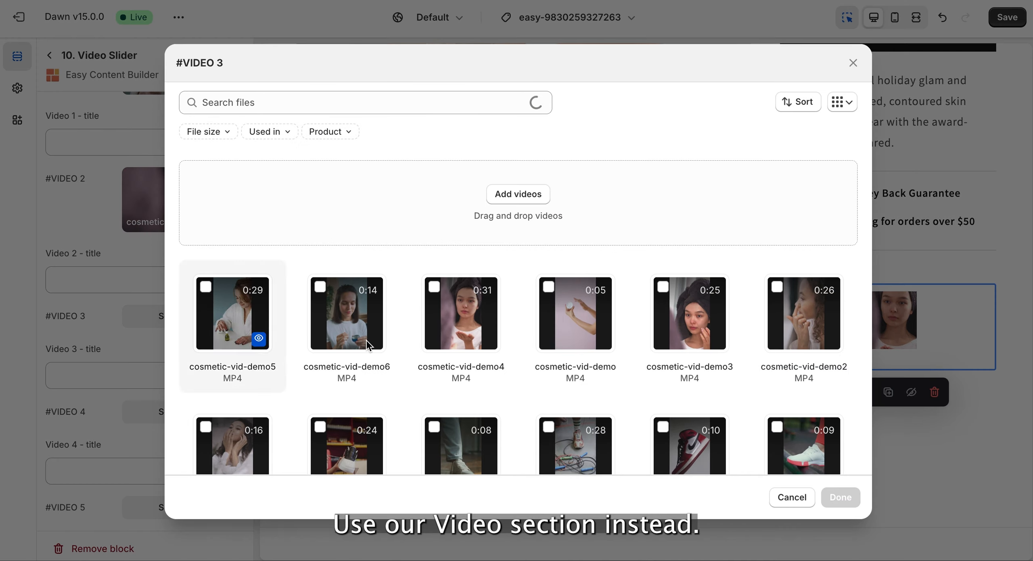
left_click(691, 319)
left_click(840, 497)
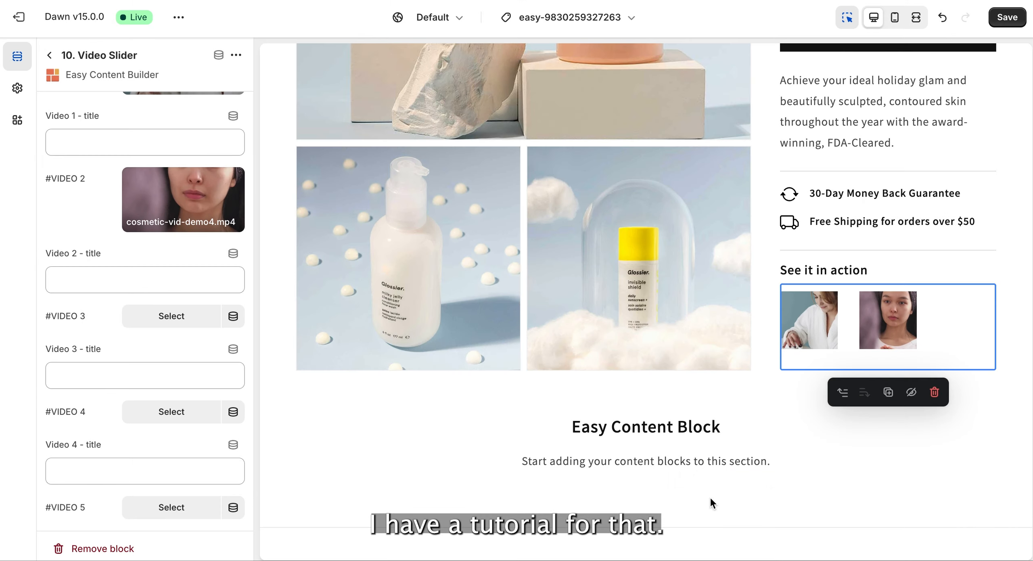
scroll(93, 485, "down", 3)
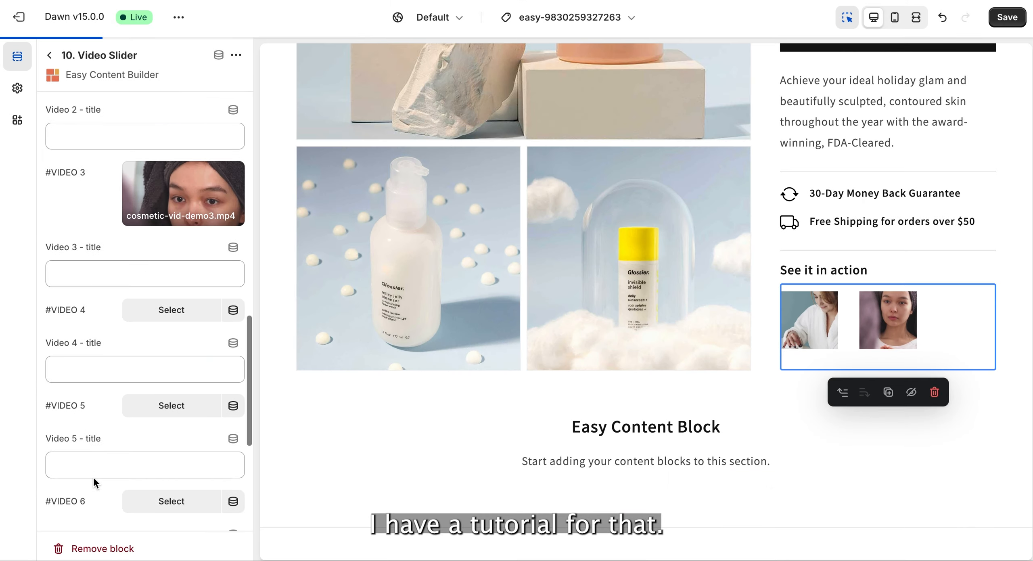
left_click(176, 312)
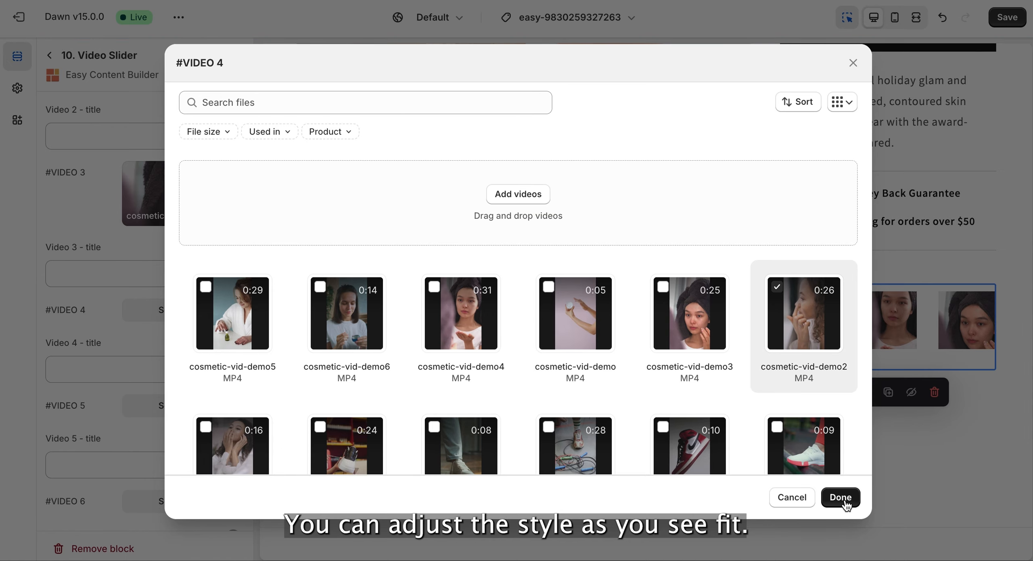
left_click(845, 503)
Step: Show the slider's video icons on hover with a Circle image border, and save the template
scroll(111, 289, "up", 10)
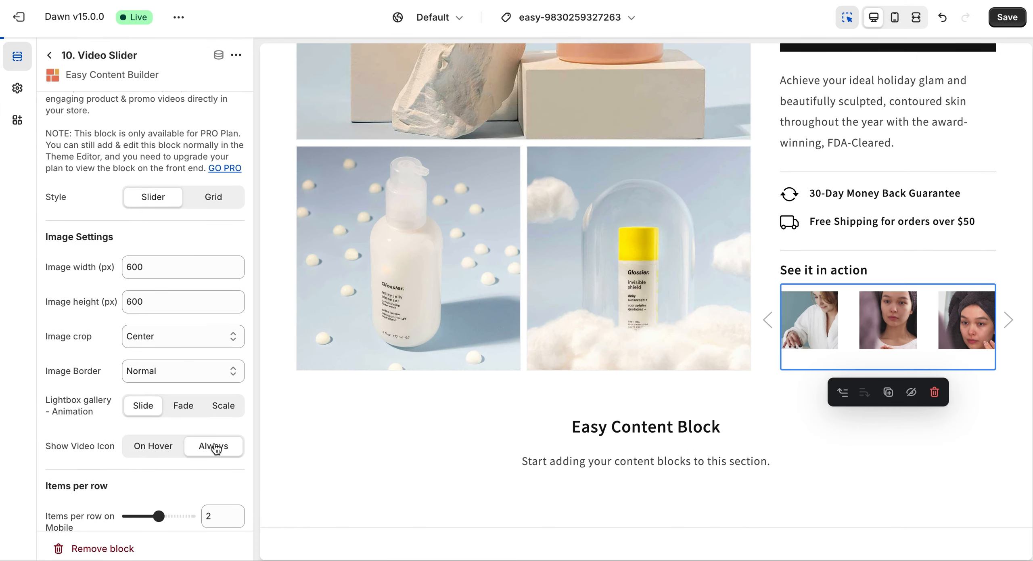
left_click(214, 446)
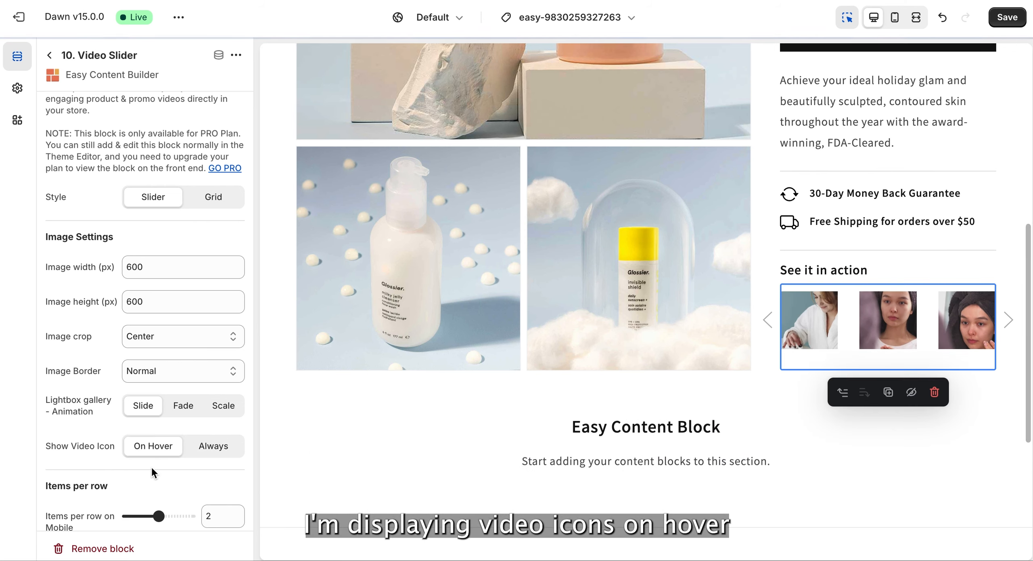
left_click(216, 372)
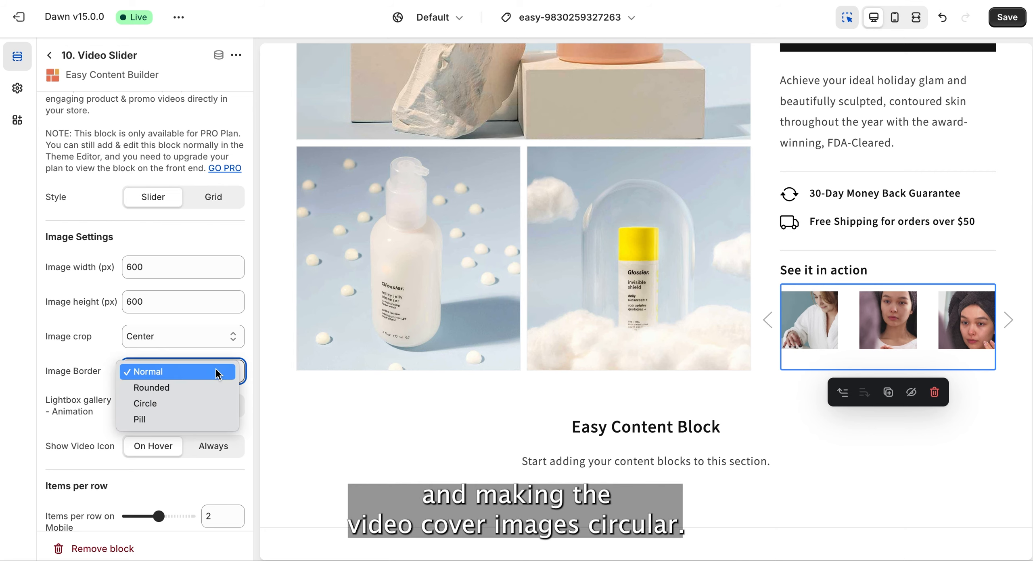
left_click(189, 402)
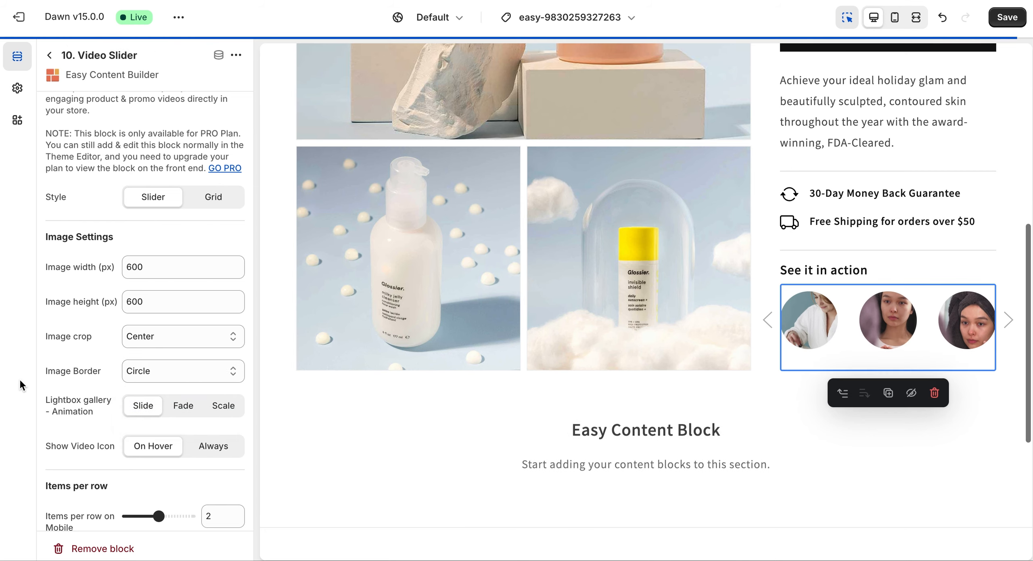
scroll(141, 383, "down", 1)
left_click(1007, 19)
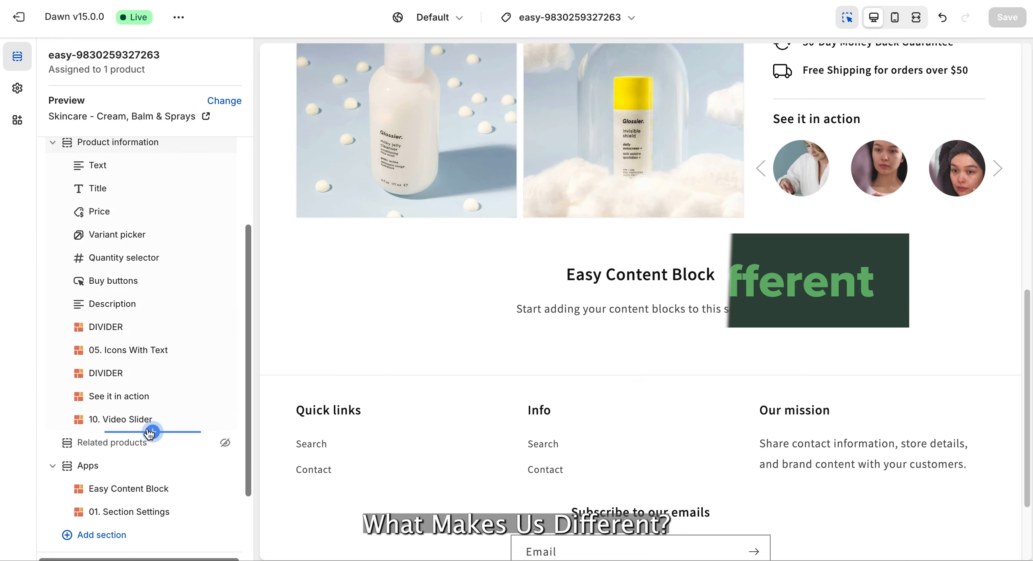
Step: Add a Section Title app block below the Video Slider in the Product information section and open its settings
left_click(152, 432)
left_click(371, 282)
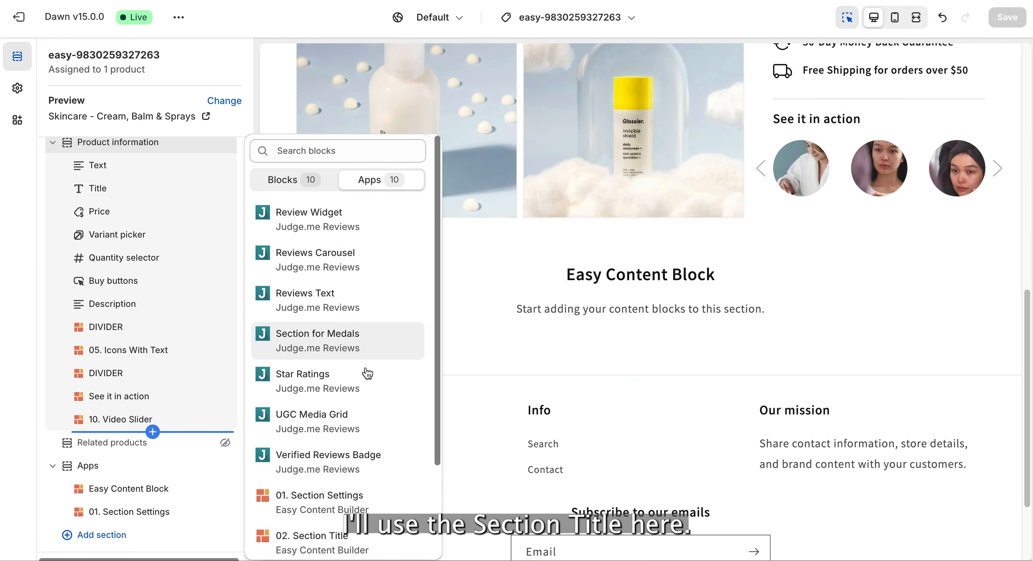
left_click(310, 539)
left_click(129, 442)
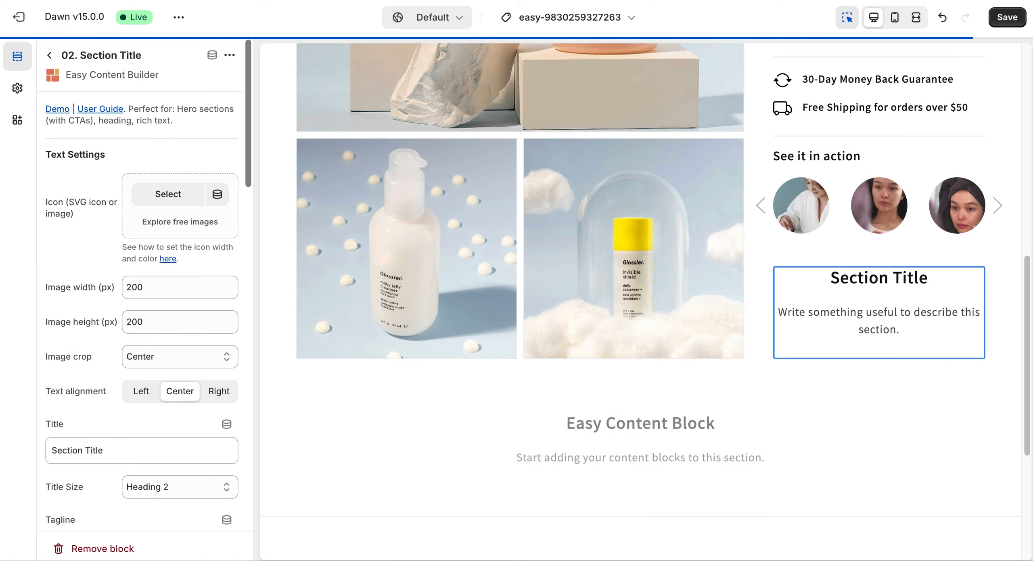
Step: Title the new Section Title block "What makes us different", align its text left, and set the title size to Heading 3
left_click(134, 444)
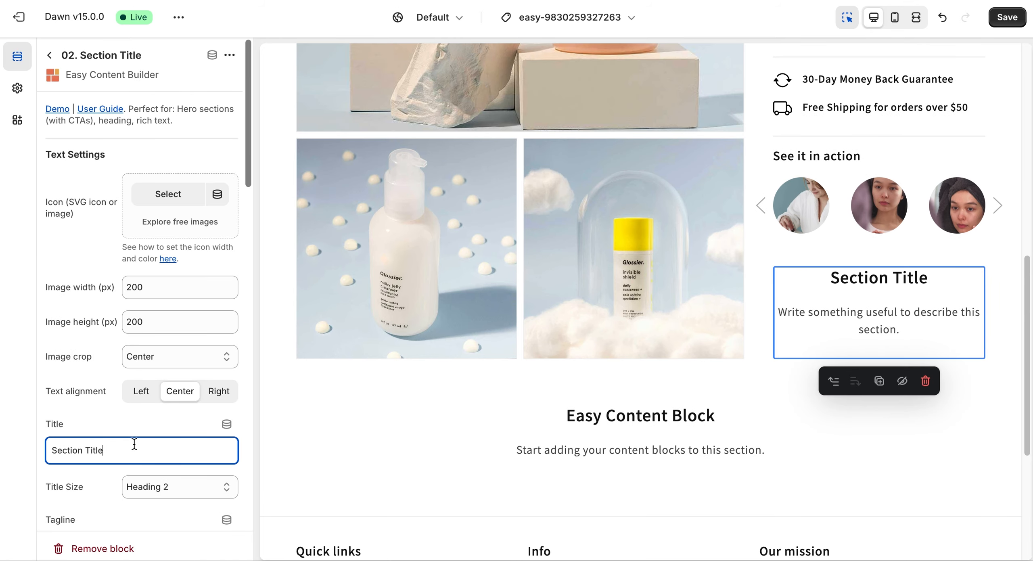
left_click(142, 392)
left_click(167, 489)
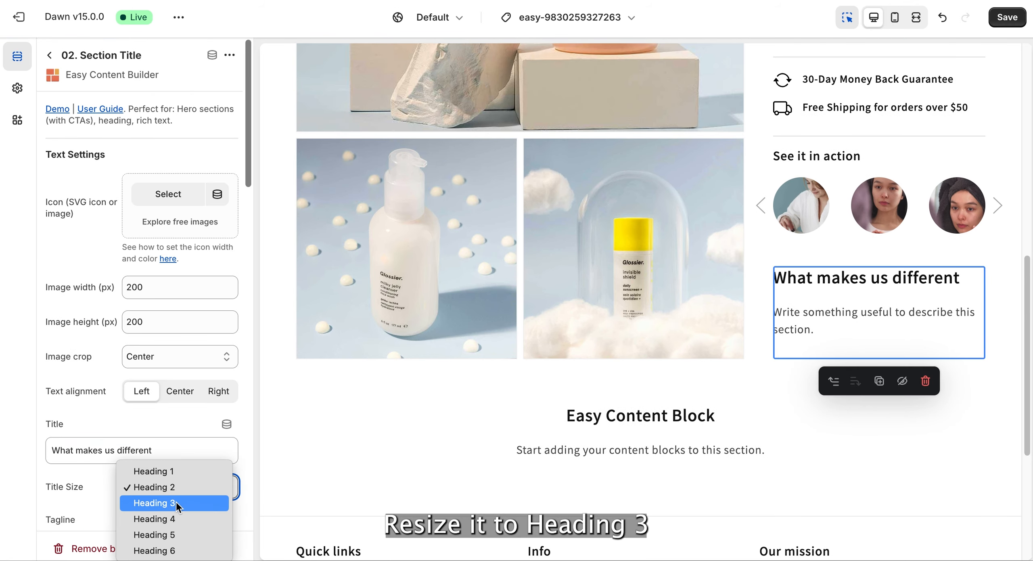
left_click(176, 502)
Step: Clear the description of the "What makes us different" block and set its margin to No Margin
scroll(96, 504, "down", 6)
left_click_drag(101, 436, 52, 422)
key("BackSpace")
scroll(136, 445, "down", 10)
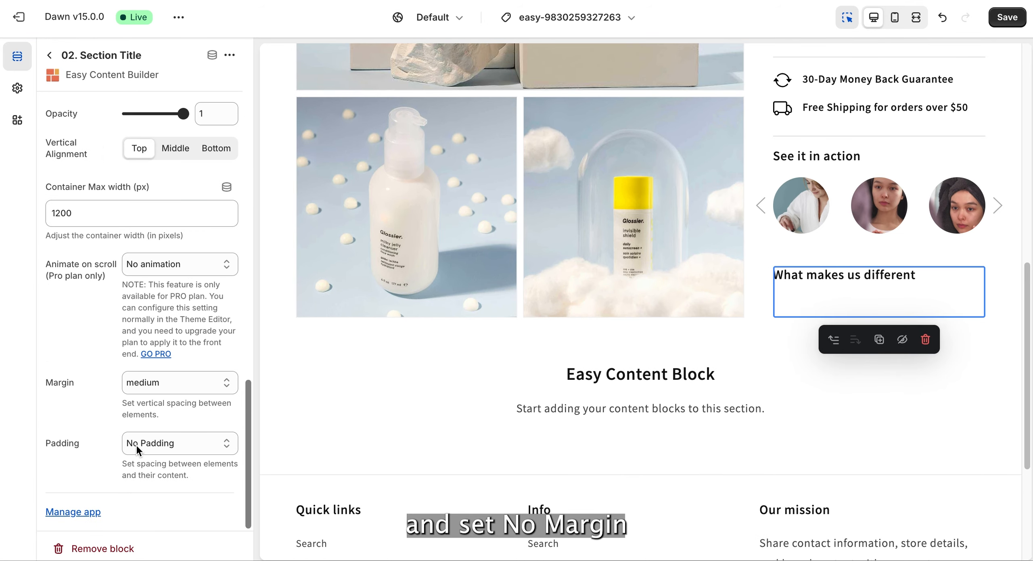
left_click(205, 381)
left_click(150, 334)
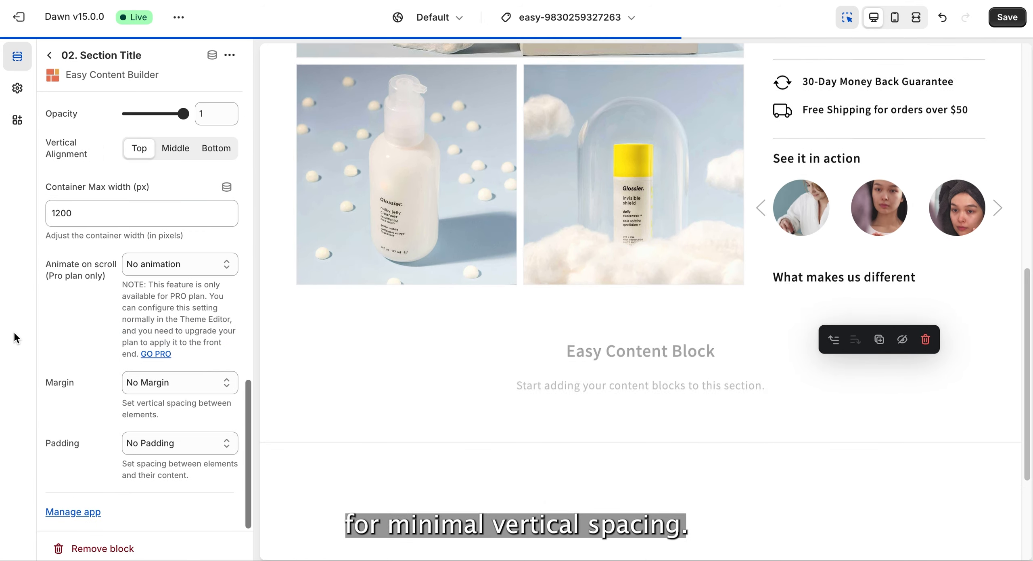
left_click(57, 55)
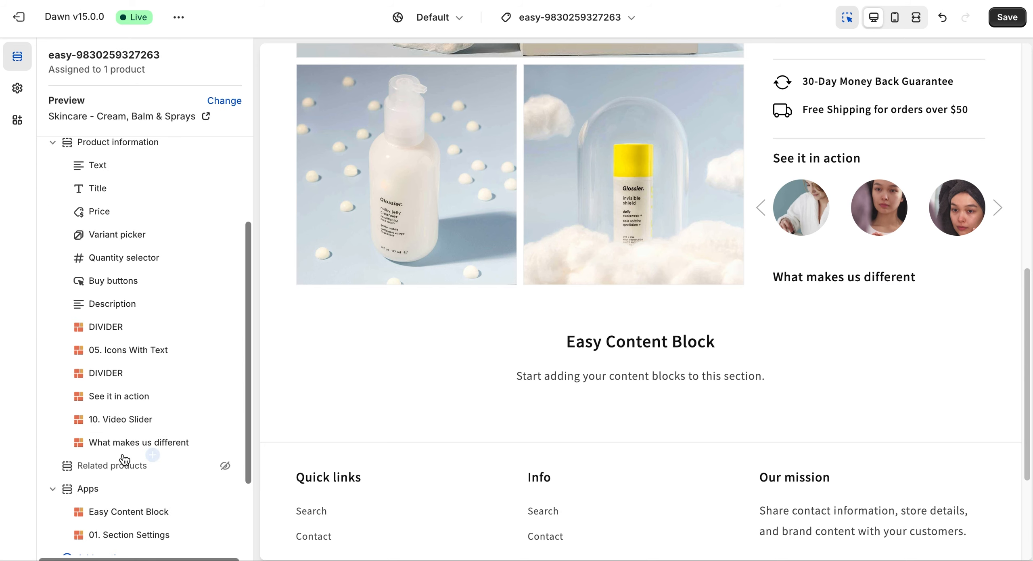
Step: Add an Icons With Text block below "What makes us different" with the CSS classes "image-width-28 uk-text-muted"
left_click(152, 456)
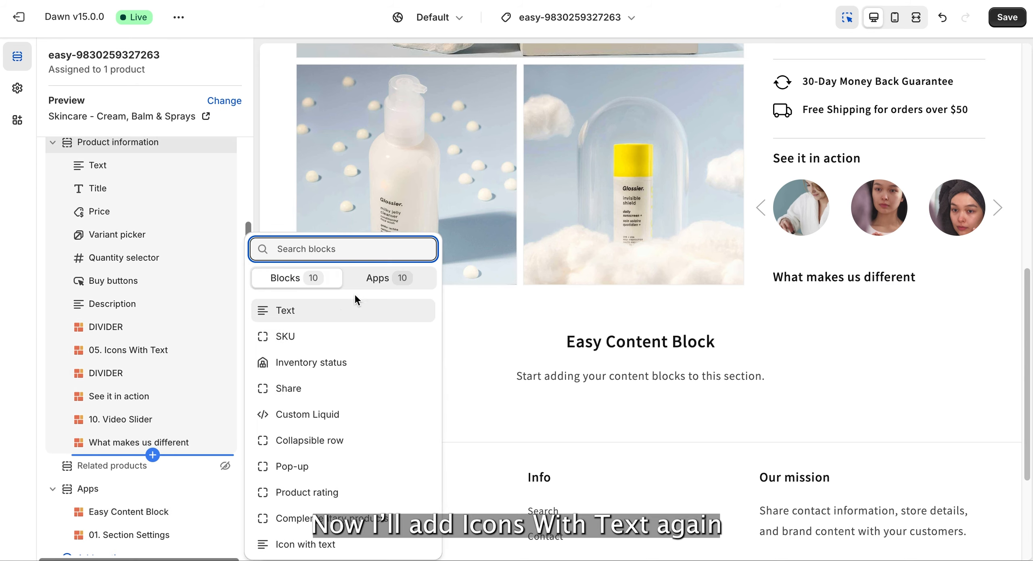
left_click(372, 278)
type("icons")
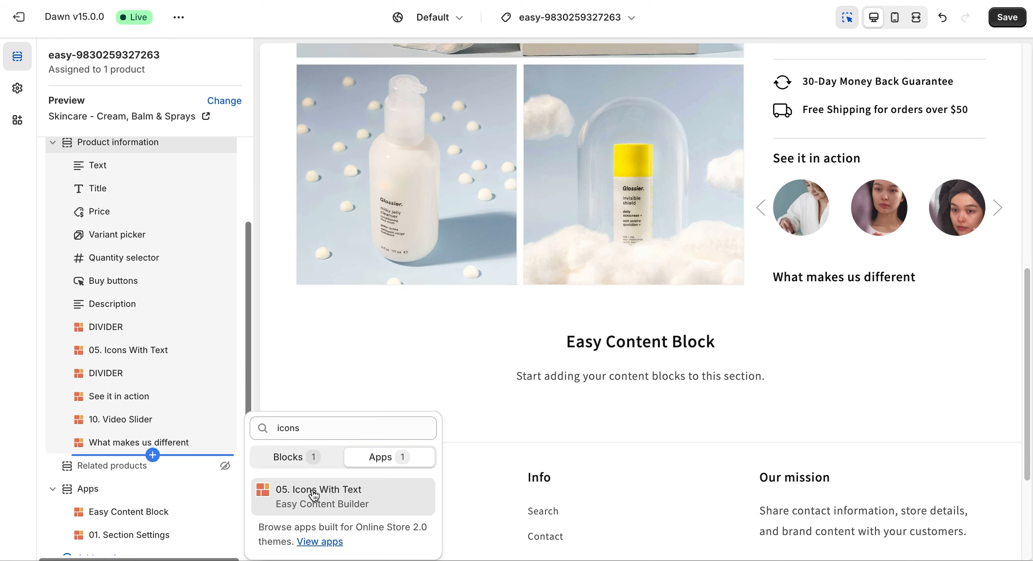
left_click(312, 489)
left_click(128, 468)
left_click(155, 355)
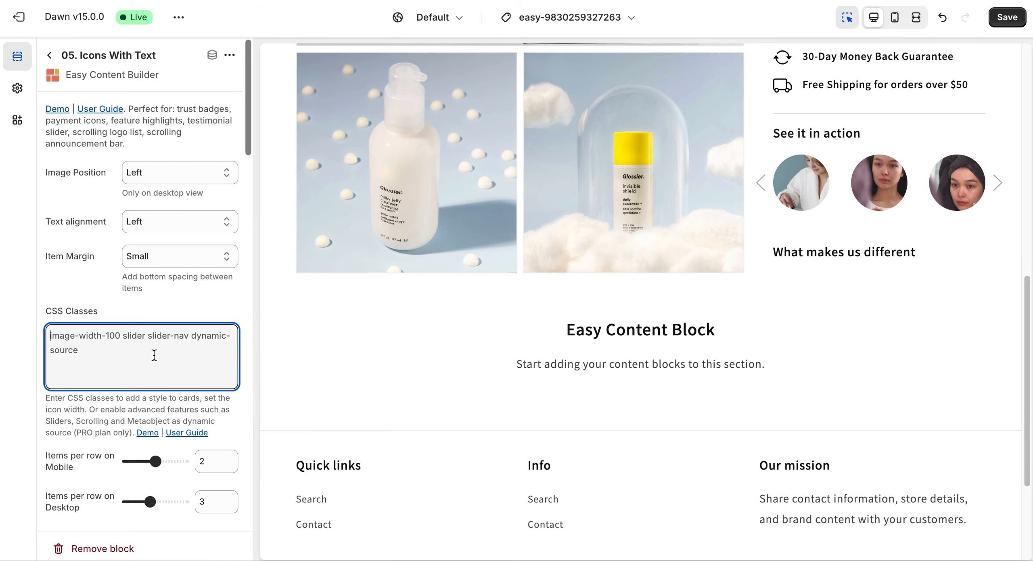
type("image-width-28 uk-text-muted")
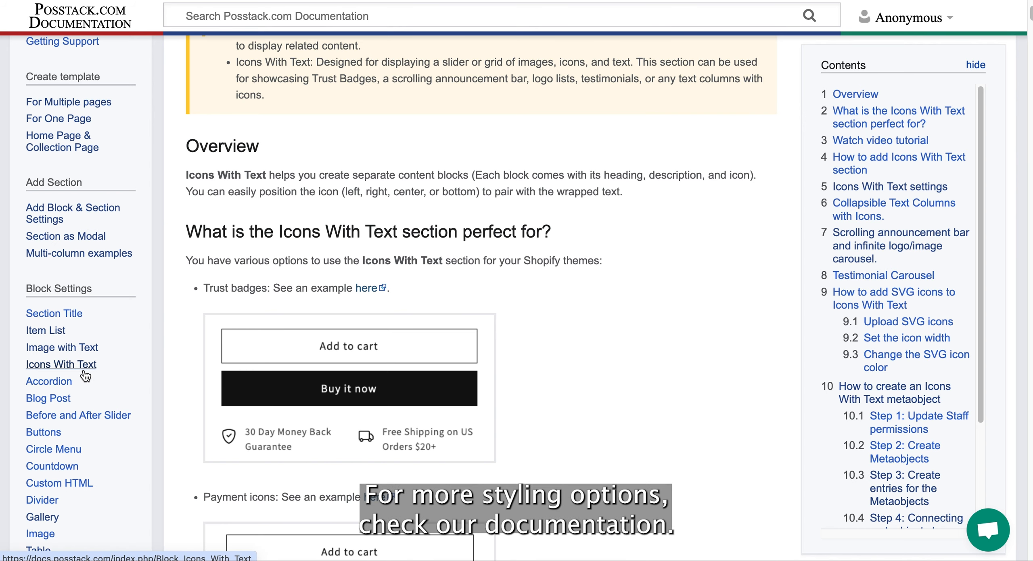
Step: Look up the text color classes, including uk-text-muted, on the Icons With Text page of the Posstack documentation
scroll(900, 375, "down", 5)
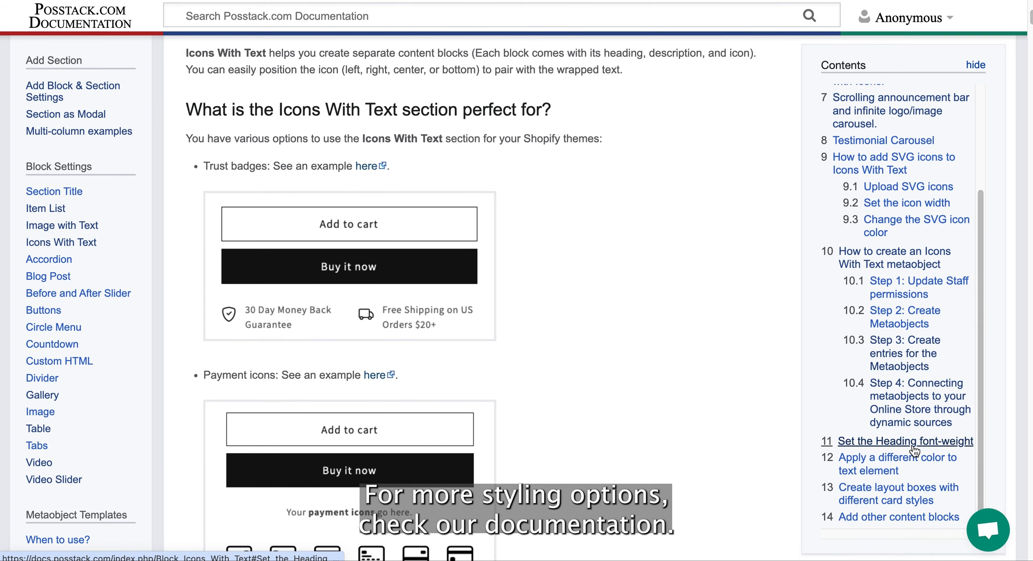
left_click(899, 438)
scroll(641, 367, "down", 7)
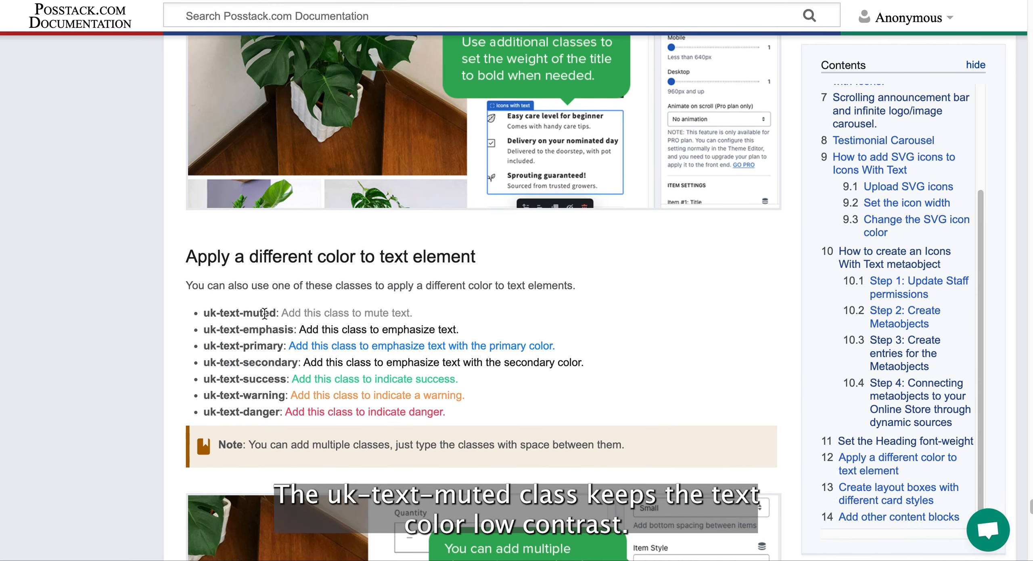
left_click_drag(204, 313, 285, 313)
left_click(349, 309)
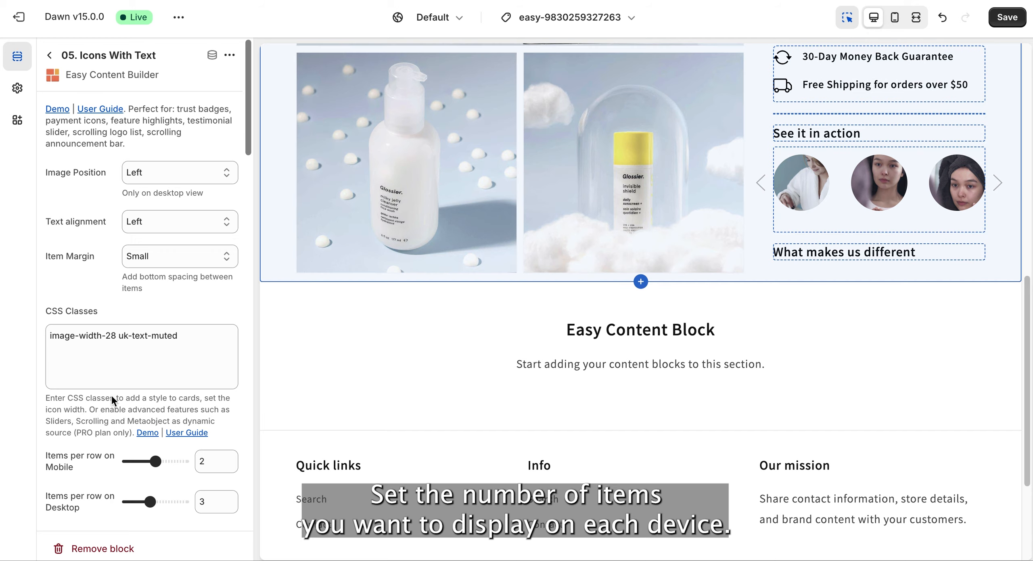
Step: Set the Icons With Text block to 2 items per row on desktop and enter "FDA Cleared" as item 1's body
scroll(112, 396, "down", 5)
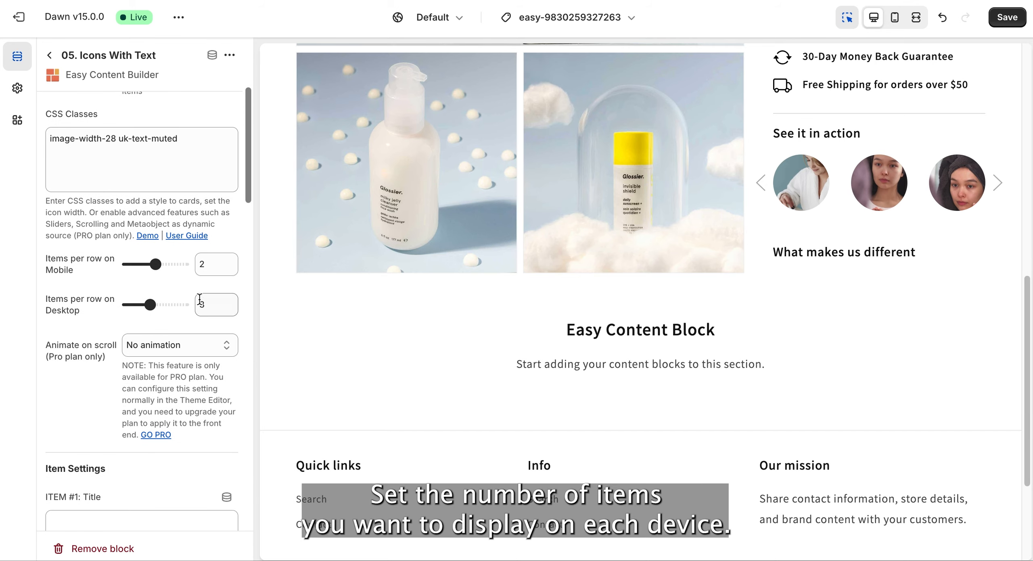
scroll(88, 400, "down", 6)
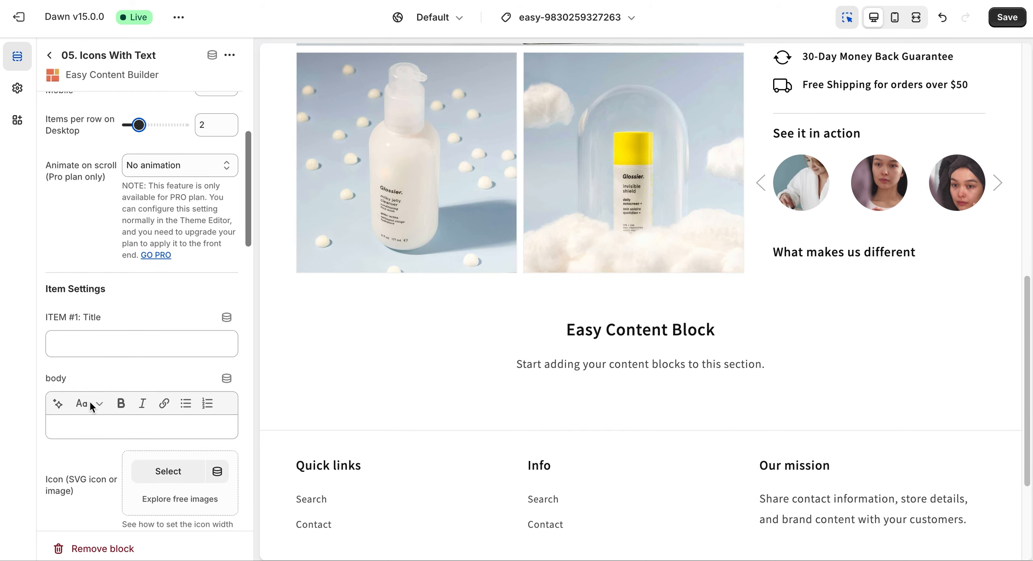
left_click(72, 363)
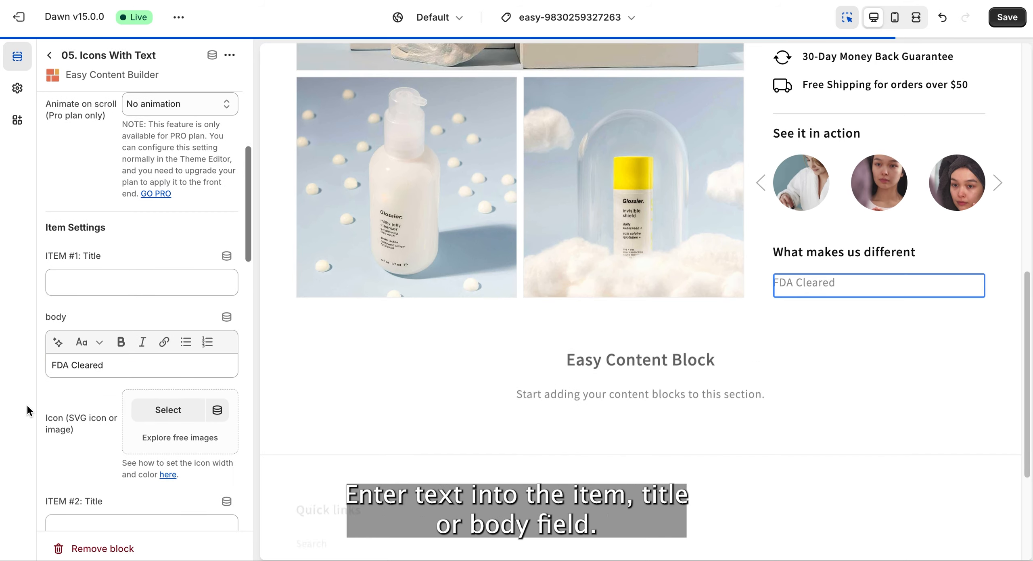
Step: Enter the body texts "Aesthetician-Created", "Clinnically Tested" and "Clean Ingredients" for items 2, 3 and 4
scroll(161, 403, "down", 5)
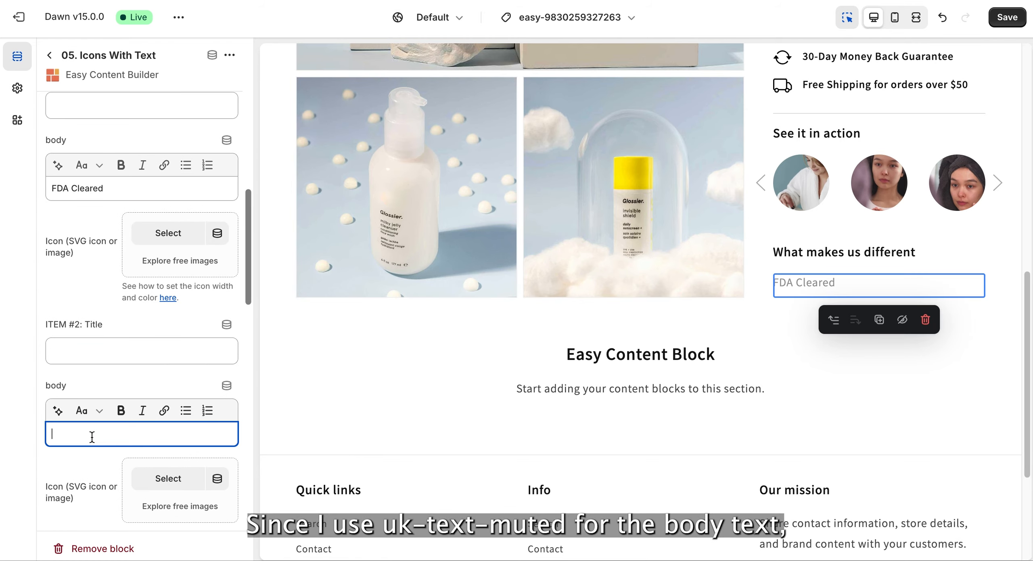
left_click(15, 469)
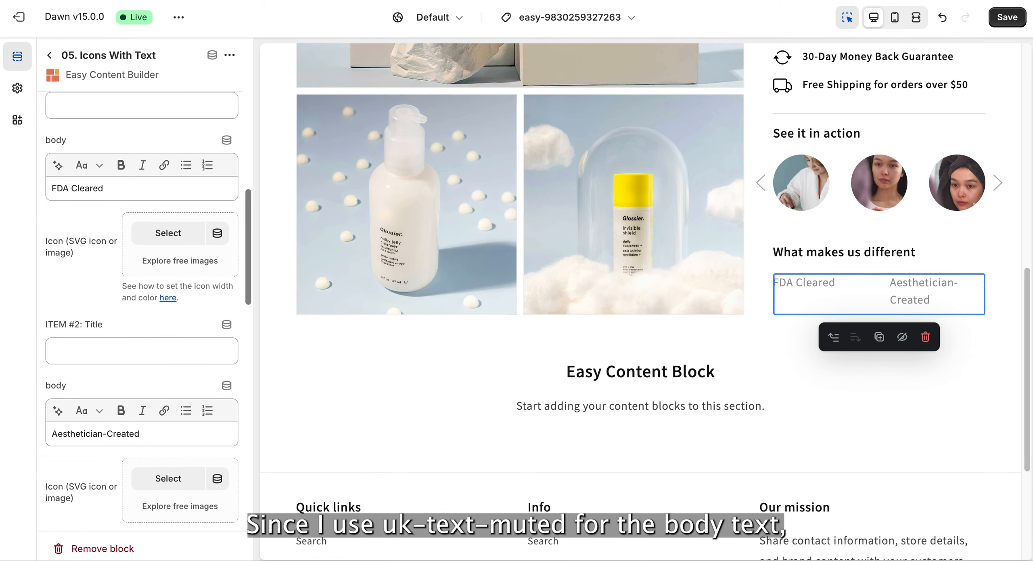
scroll(113, 452, "down", 5)
left_click(108, 391)
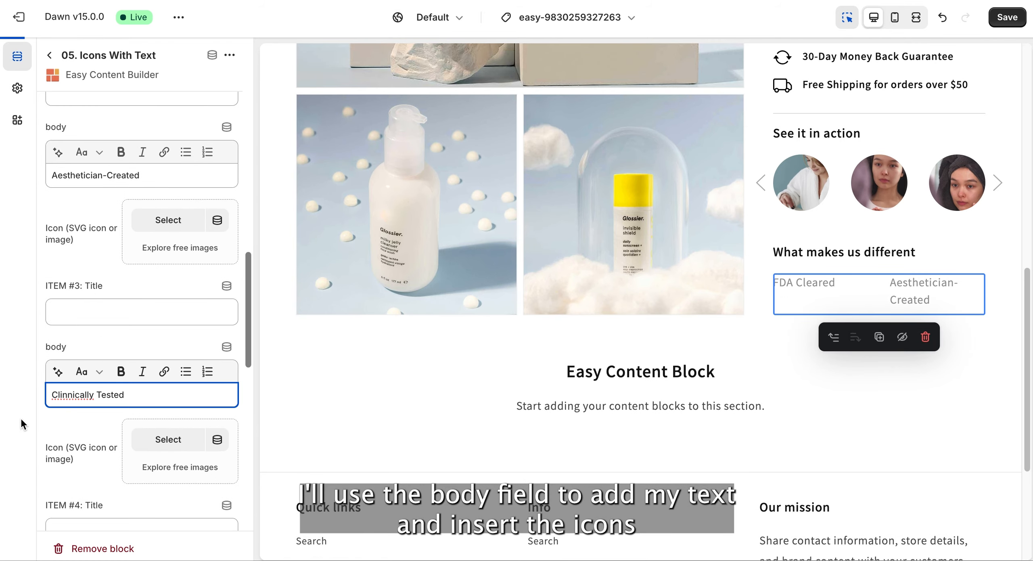
left_click(20, 416)
scroll(76, 469, "down", 3)
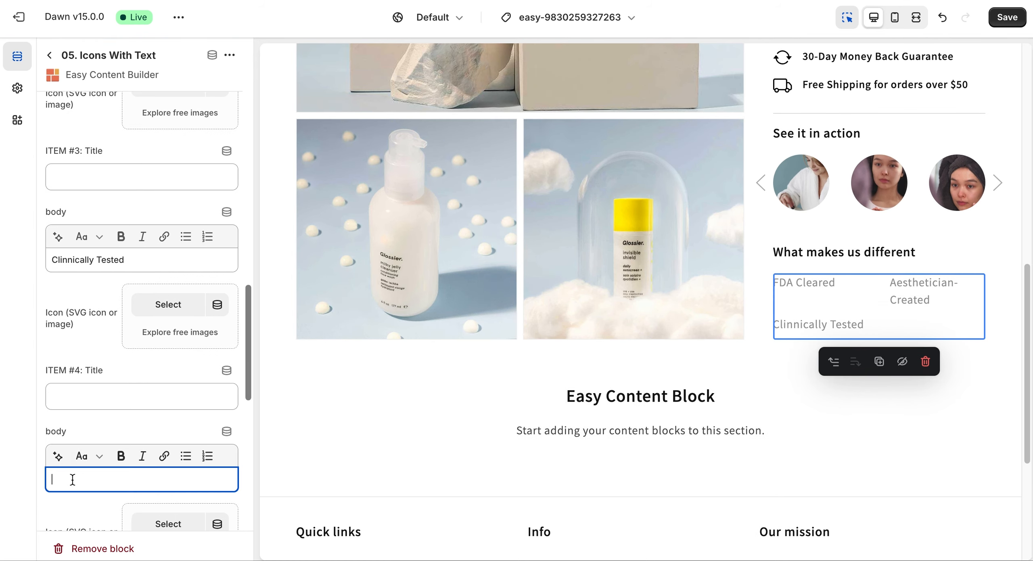
left_click(15, 462)
Step: Assign the icon-circle-check.png image as the icon of item 1, "FDA Cleared"
scroll(183, 148, "up", 10)
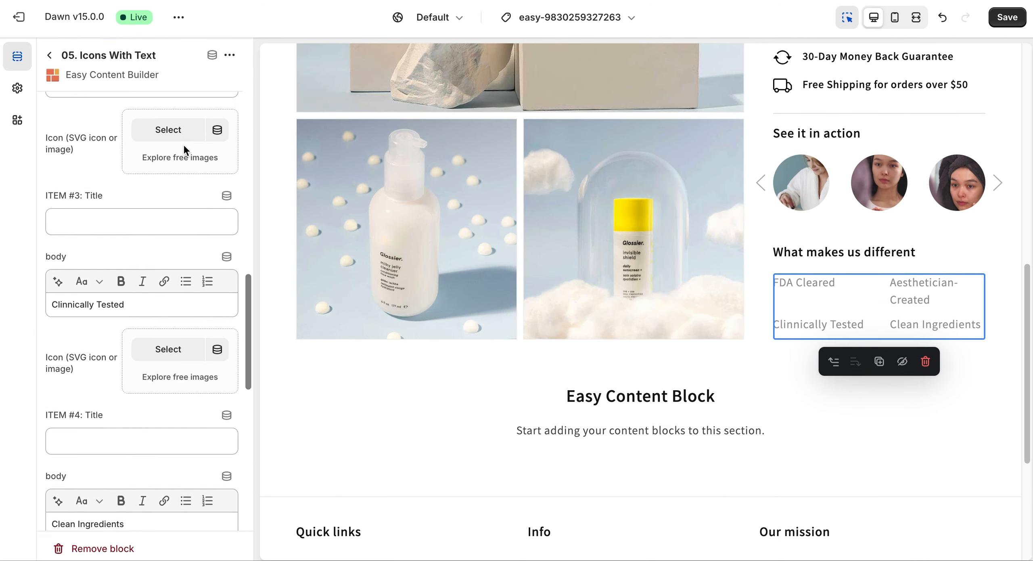
left_click(168, 364)
left_click(247, 384)
left_click(840, 497)
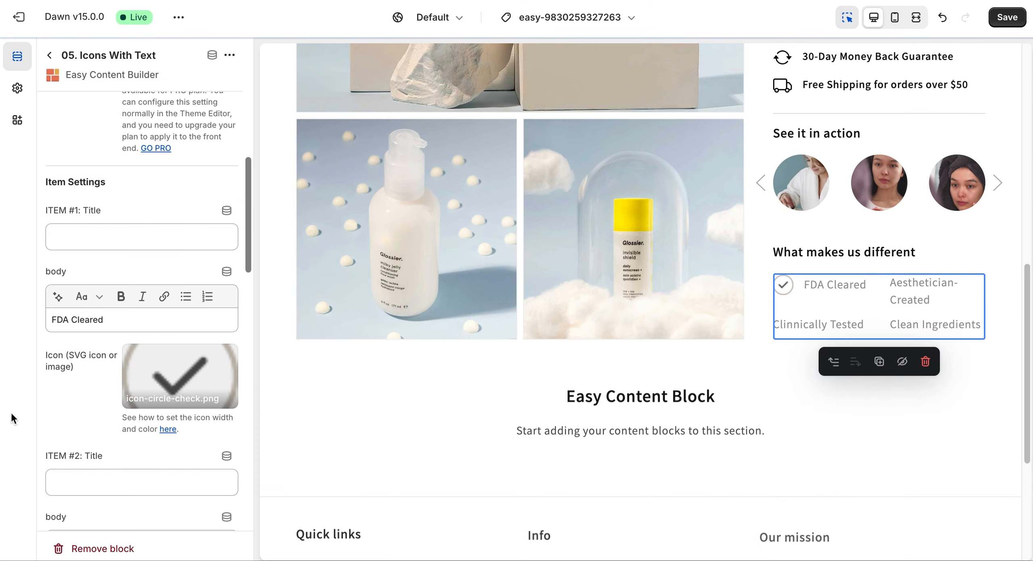
Step: Assign the icon-circle-check.png image as the icon of item 2, "Aesthetician-Created"
scroll(108, 433, "down", 5)
scroll(108, 433, "down", 2)
left_click(169, 350)
left_click(314, 101)
type("icon-cir")
left_click(241, 320)
left_click(843, 497)
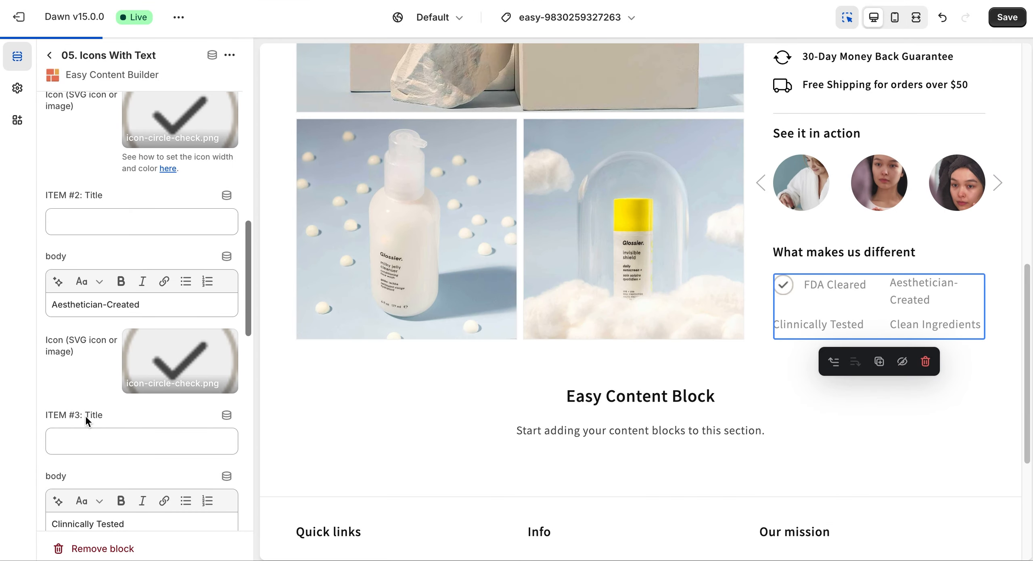
Step: Assign the icon-circle-check.png image as the icon of item 3, "Clinnically Tested"
scroll(85, 417, "down", 5)
scroll(87, 422, "down", 1)
left_click(169, 337)
left_click(237, 274)
left_click(841, 496)
Step: Assign the icon-circle-check.png image as the icon of item 4, "Clean Ingredients"
scroll(177, 403, "down", 5)
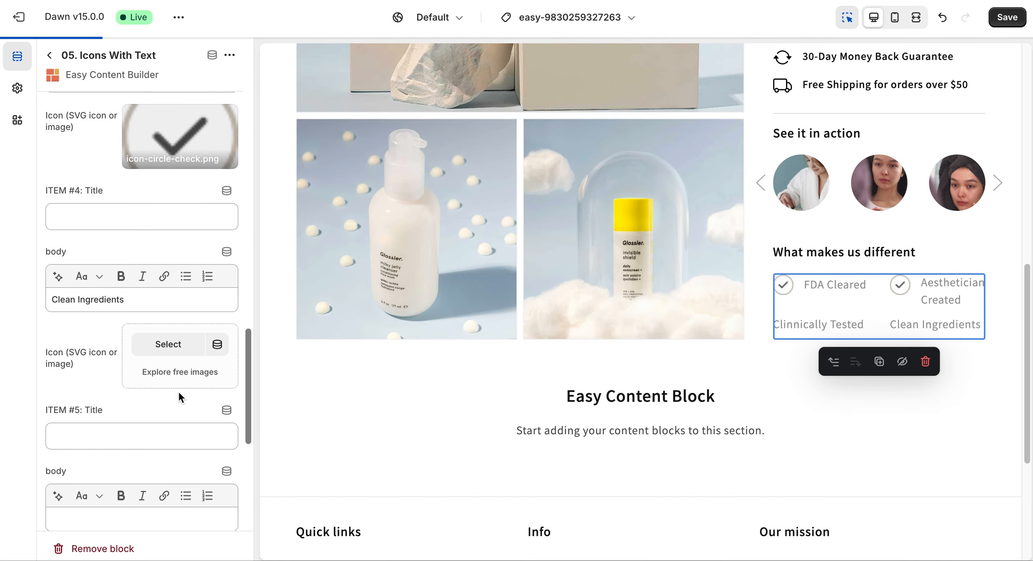
left_click(159, 344)
type("icon-circle")
left_click(232, 313)
left_click(840, 497)
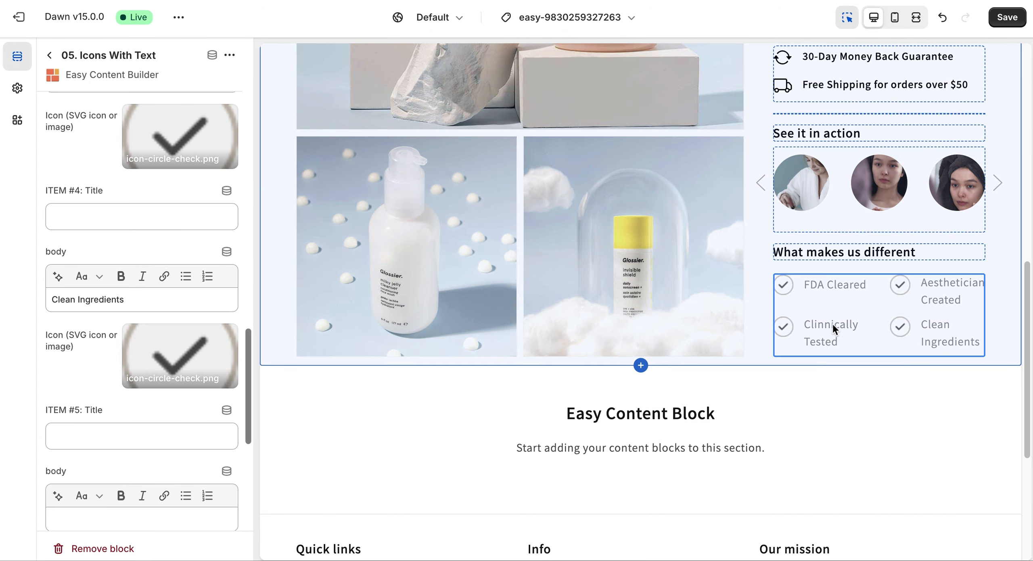
Step: Add another Section Title app block below the second Icons With Text block and open its settings
scroll(195, 289, "up", 5)
scroll(196, 290, "up", 10)
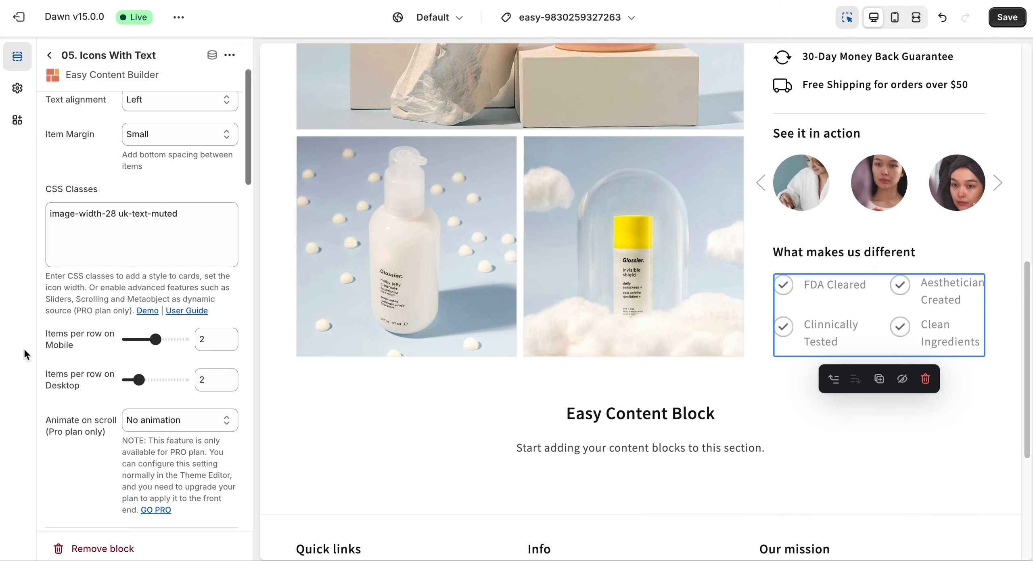
left_click(49, 56)
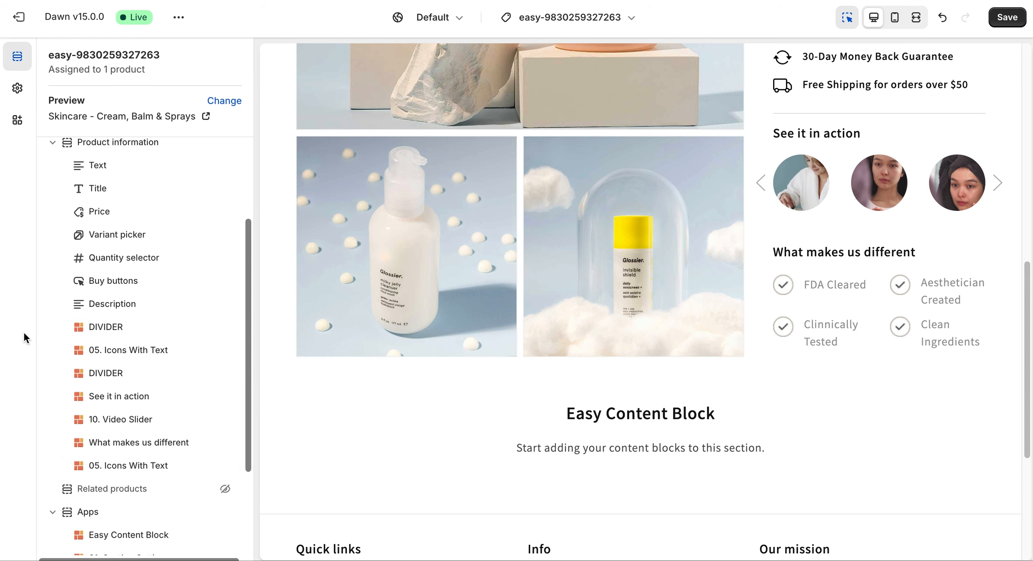
left_click(153, 477)
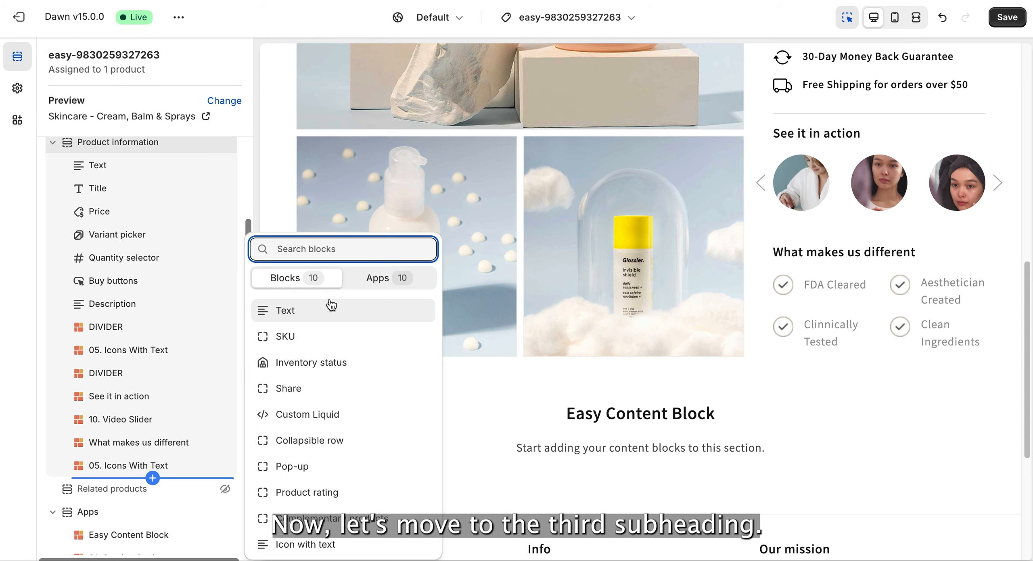
left_click(367, 282)
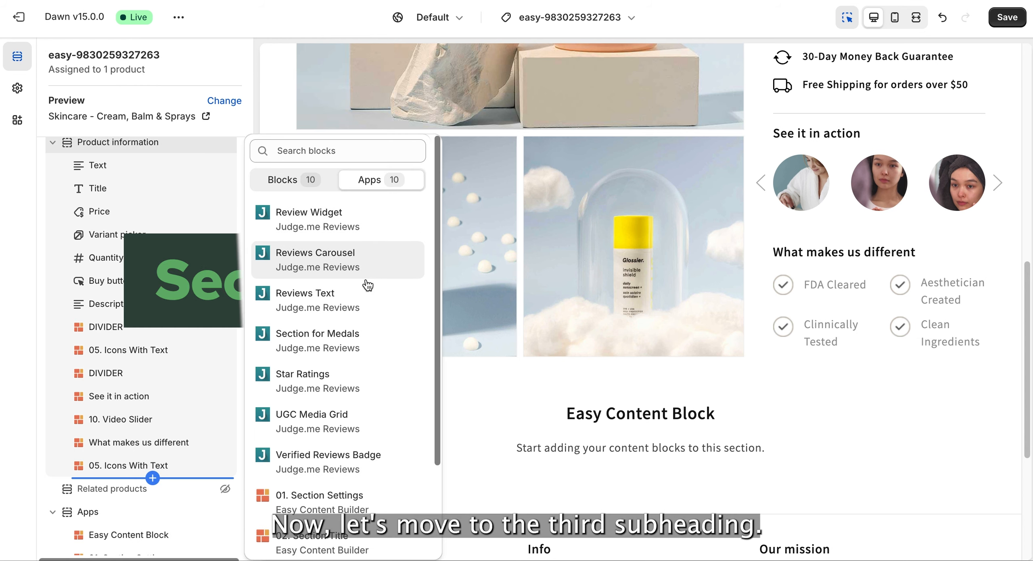
left_click(299, 542)
left_click(118, 486)
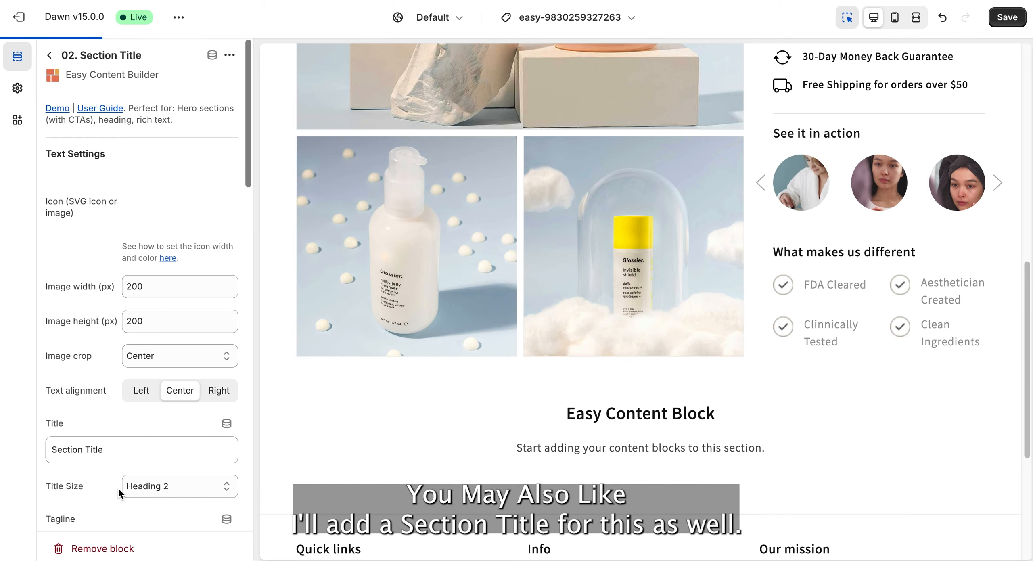
Step: Title the new Section Title block "You May Also Like", align its text left, and set the title size to Heading 3
scroll(92, 335, "down", 3)
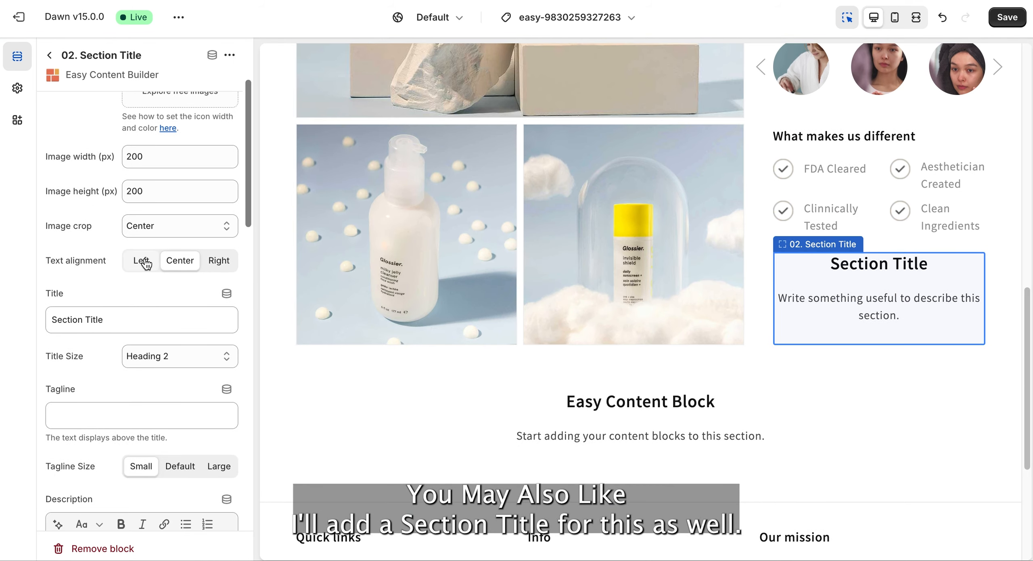
left_click(145, 262)
type("You May Also Like")
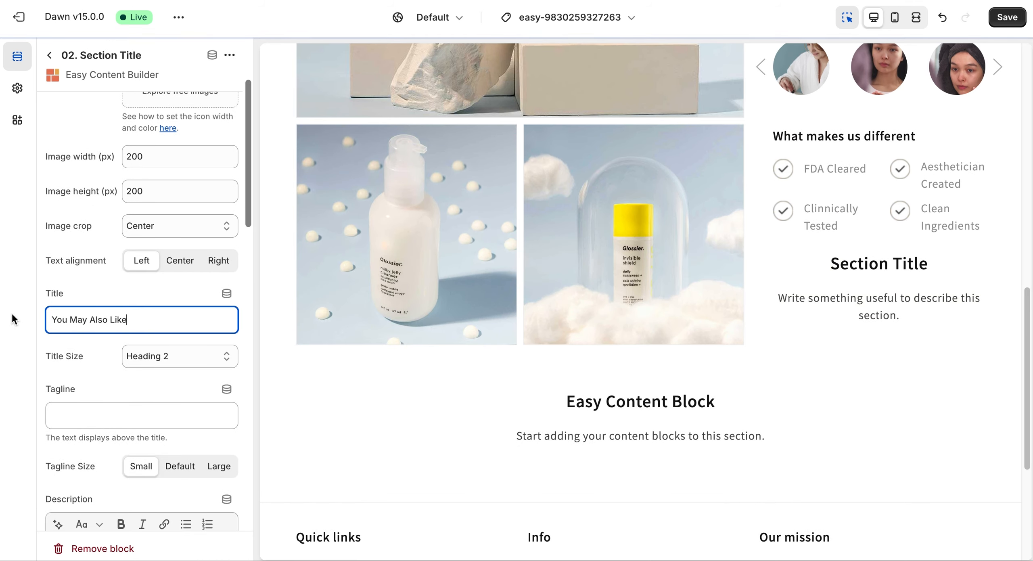
left_click(168, 357)
left_click(172, 372)
Step: Clear the description of the "You May Also Like" Section Title block and set its margin to No Margin
scroll(42, 439, "down", 3)
triple_click(49, 440)
key("BackSpace")
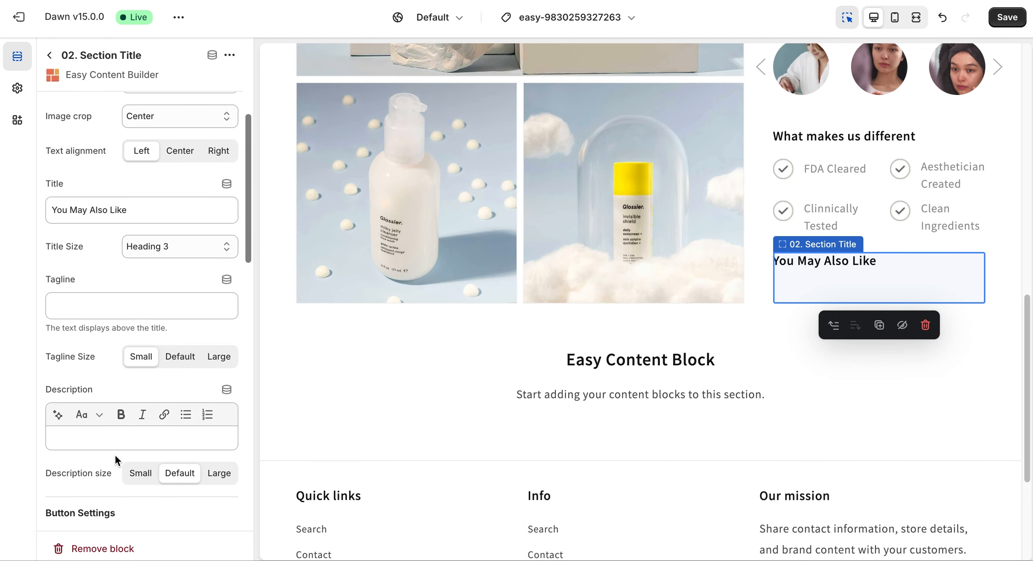
scroll(115, 454, "down", 10)
left_click(191, 383)
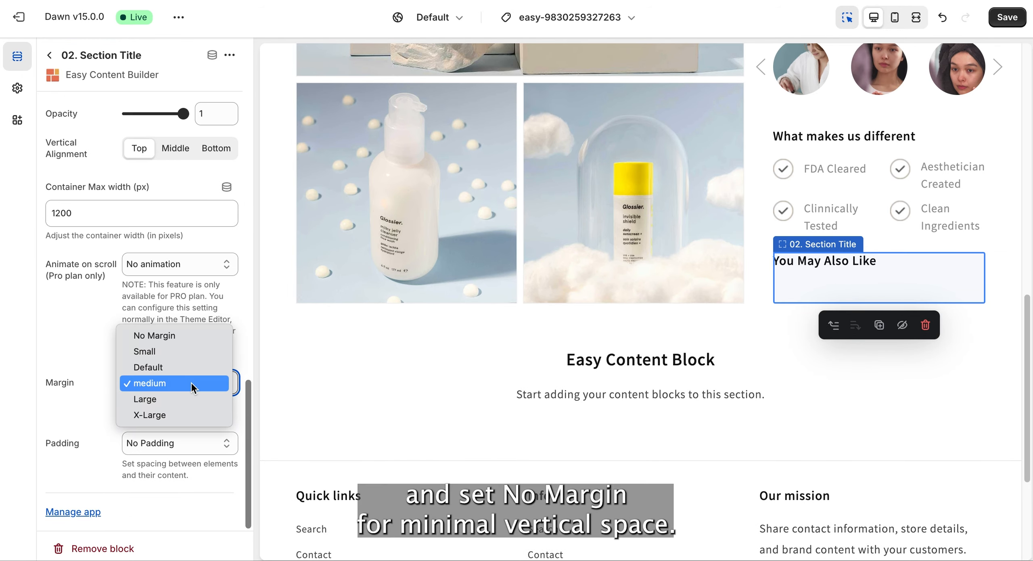
left_click(200, 339)
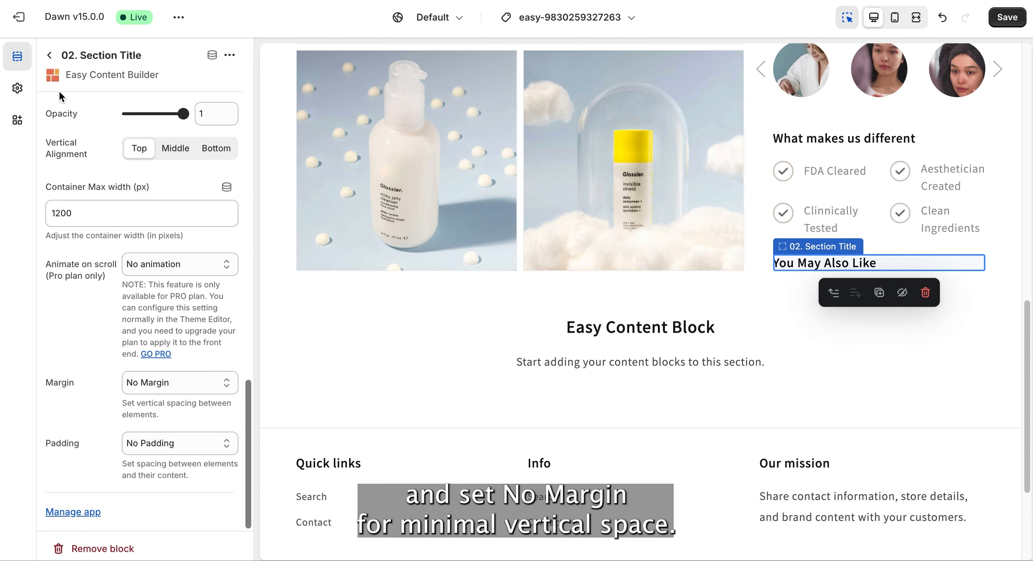
left_click(49, 54)
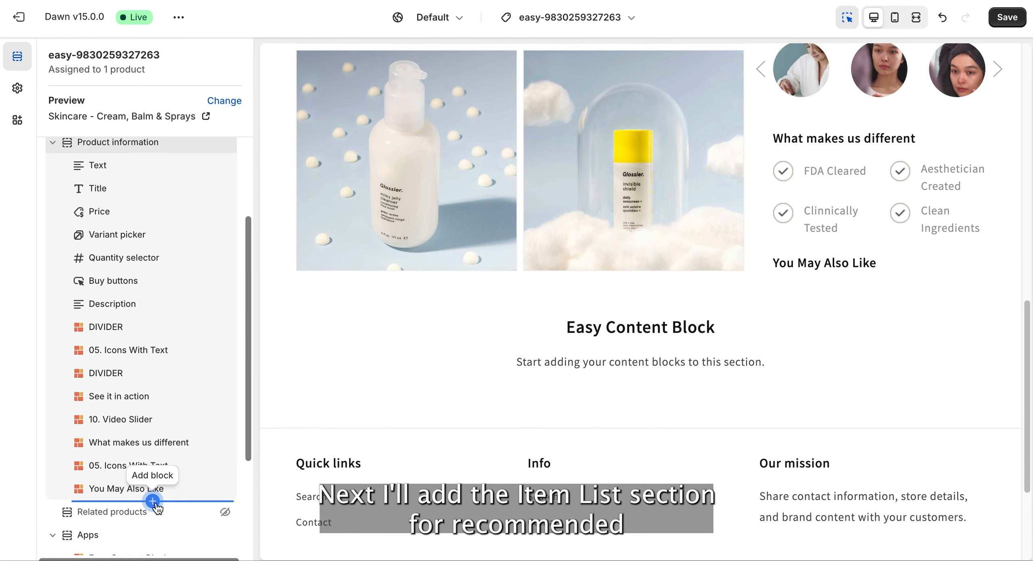
Step: Add a 03. Item List app block below the "You May Also Like" title block and open its settings
left_click(152, 501)
left_click(379, 283)
scroll(347, 444, "down", 1)
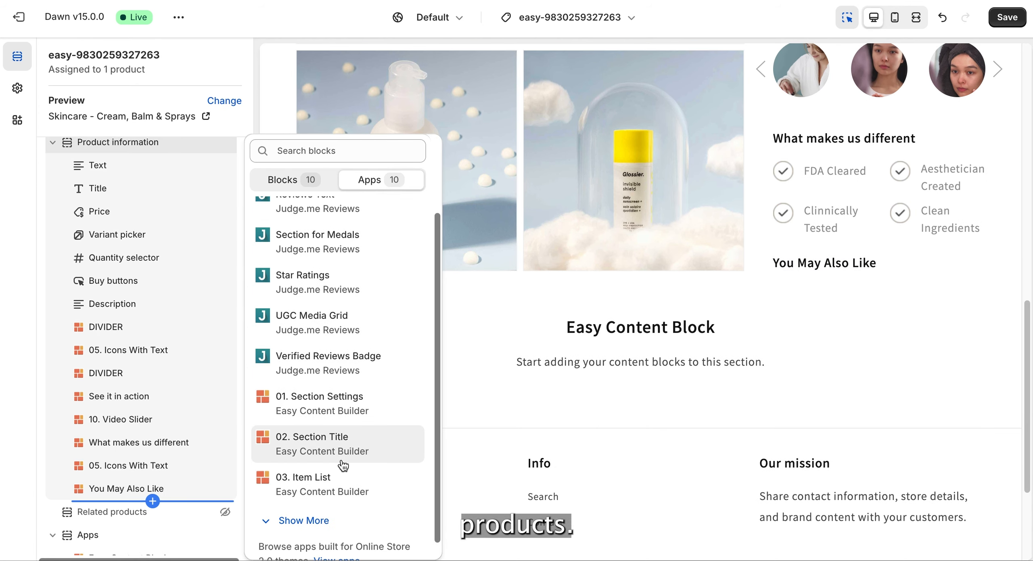
left_click(323, 481)
left_click(123, 512)
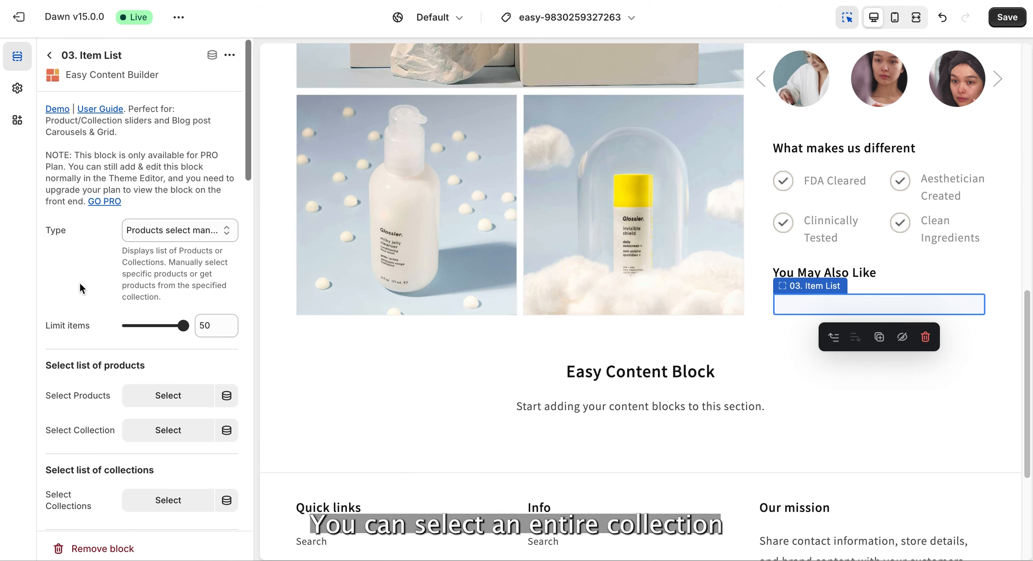
Step: Keep the Item List type on manual product selection and choose the products Bundle 'n Save and Facial Oil
left_click(191, 233)
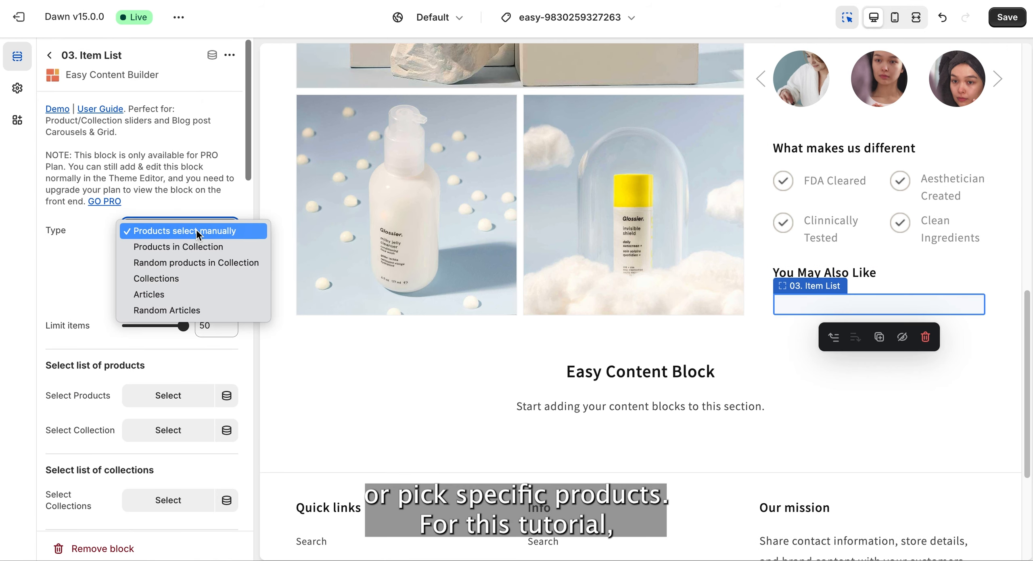
left_click(72, 280)
scroll(102, 346, "down", 2)
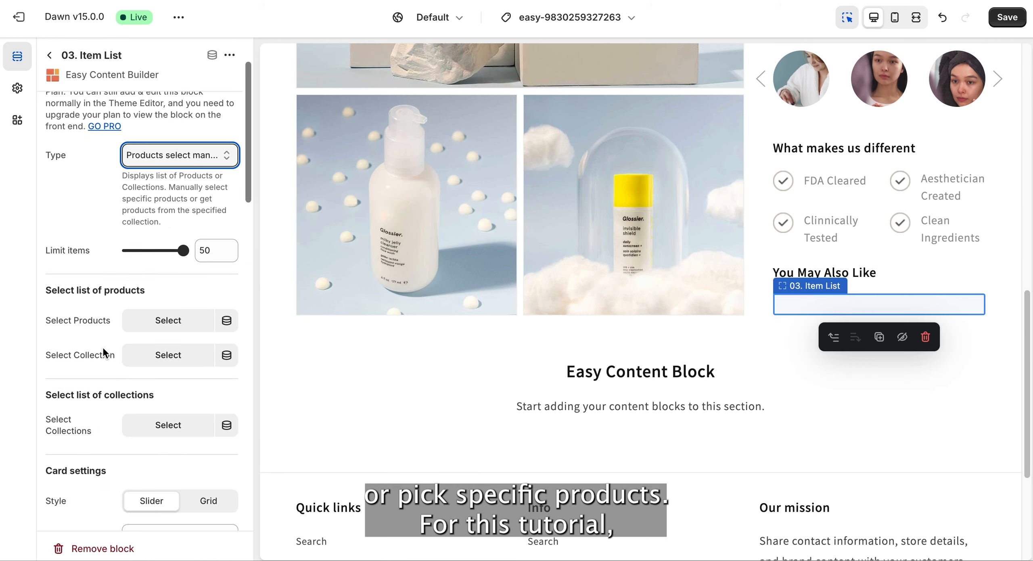
left_click(168, 323)
left_click(56, 353)
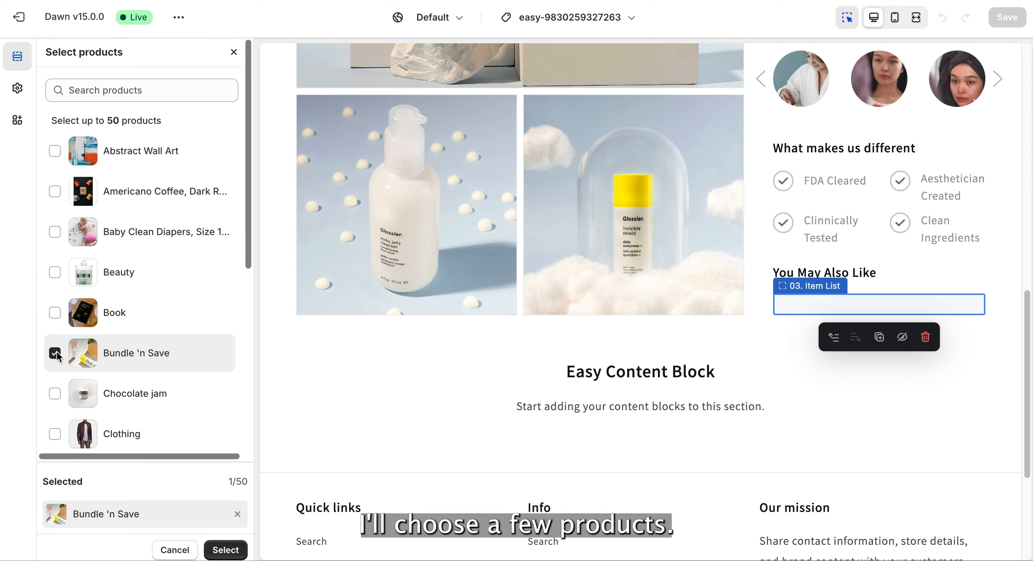
scroll(127, 362, "down", 8)
left_click(111, 433)
scroll(169, 353, "down", 5)
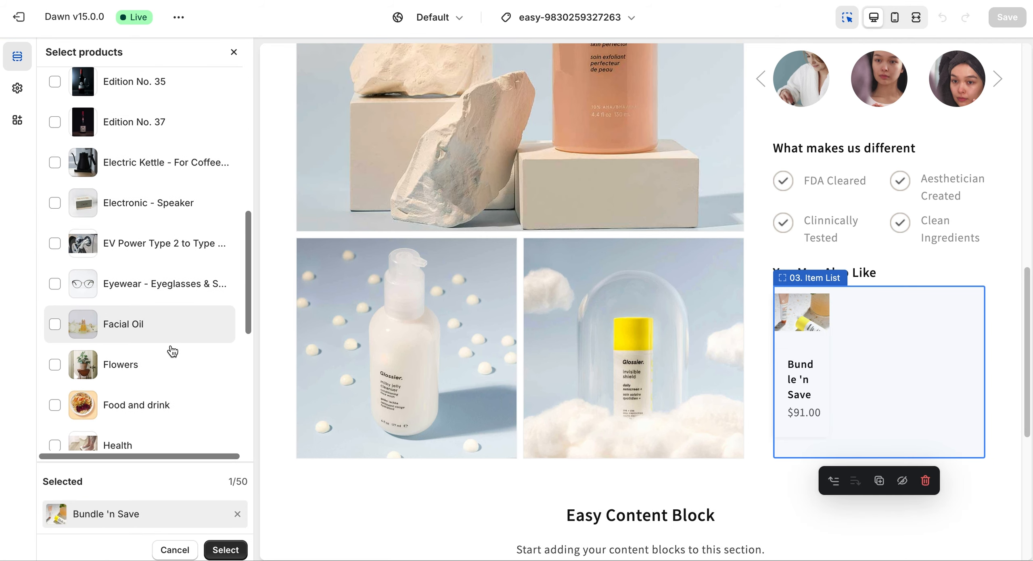
left_click(55, 324)
left_click(222, 549)
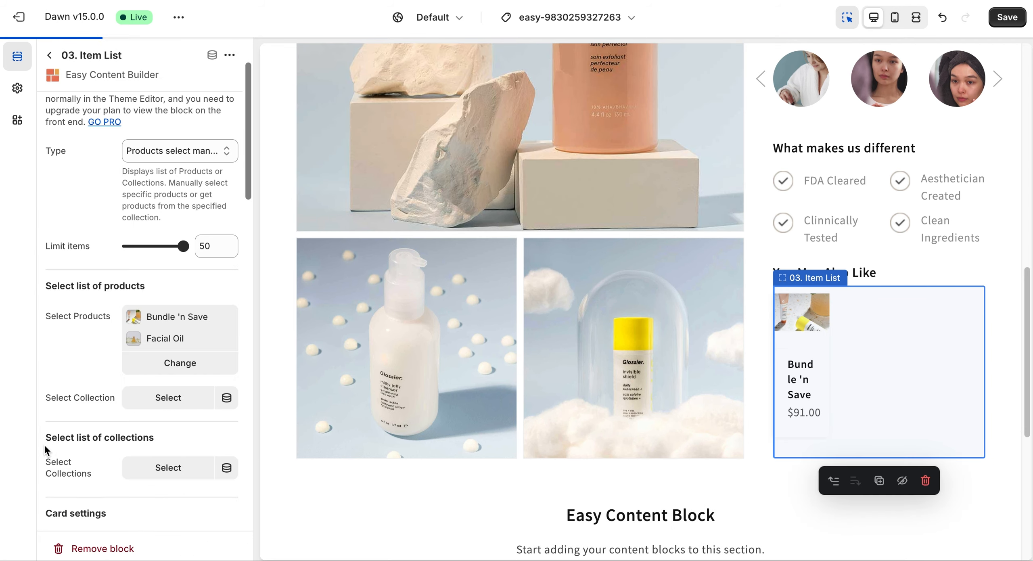
Step: Set the Item List's item width on desktop to 1/2
scroll(95, 398, "down", 10)
scroll(95, 397, "down", 2)
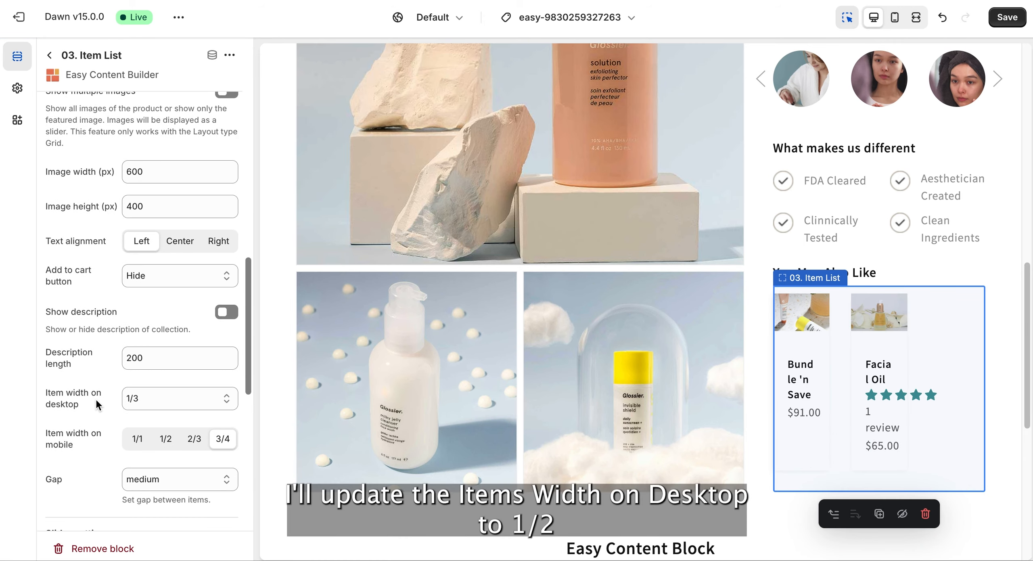
left_click(176, 392)
left_click(176, 388)
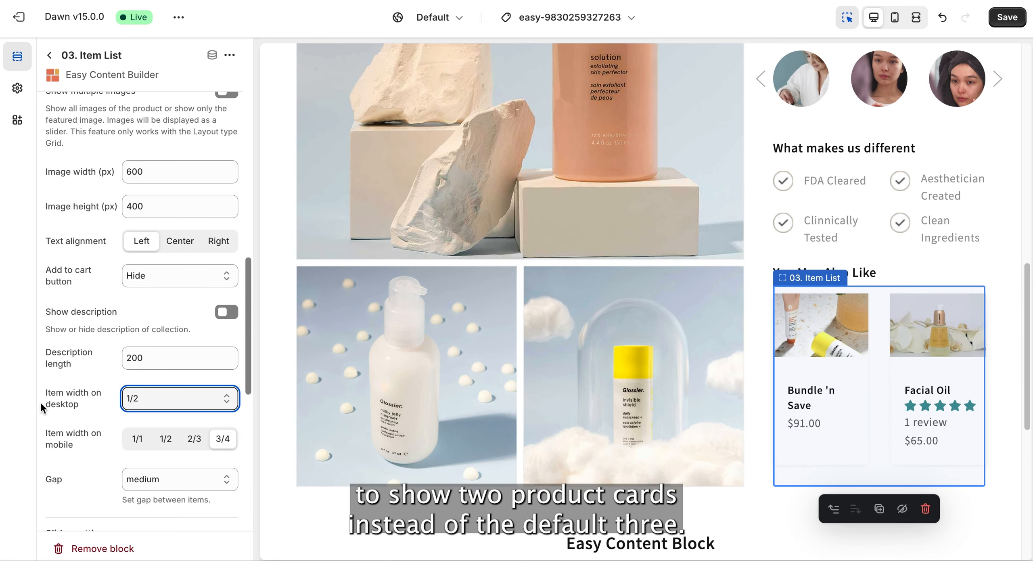
Step: Set the Item List's add to cart button to Ajax - Hover and check the variant selector on the product cards
left_click(202, 274)
left_click(182, 323)
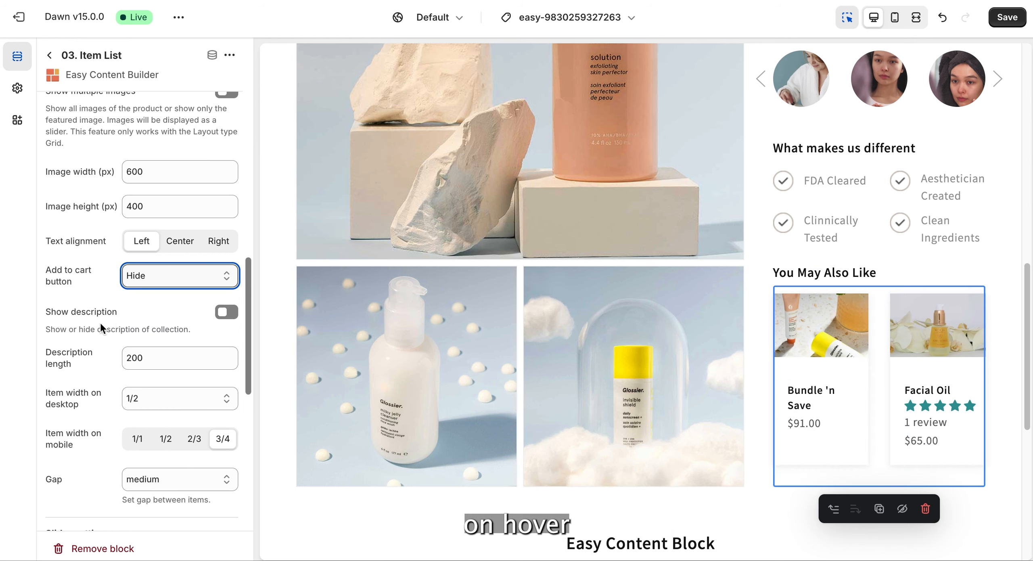
mouse_move(846, 434)
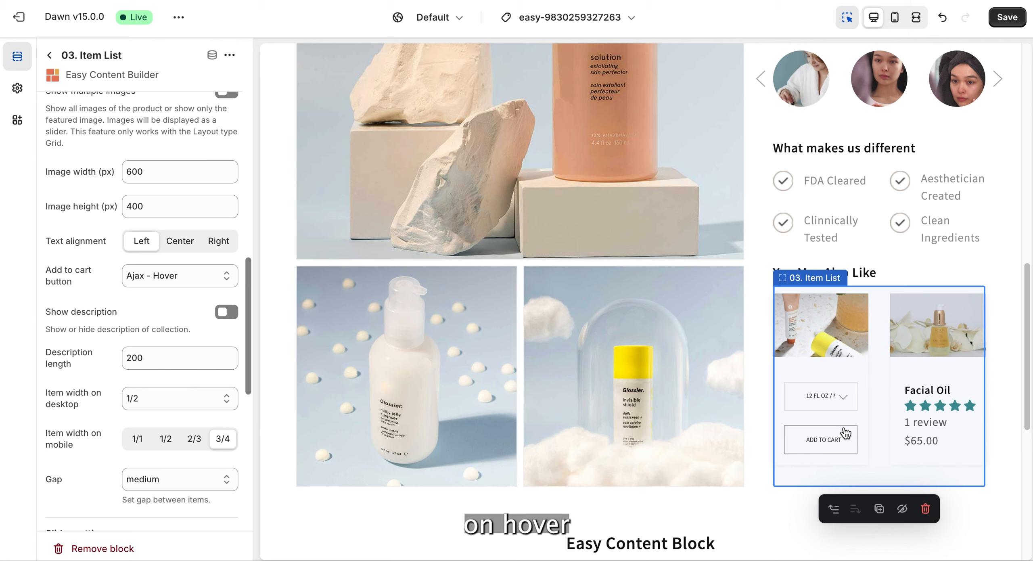
left_click(958, 398)
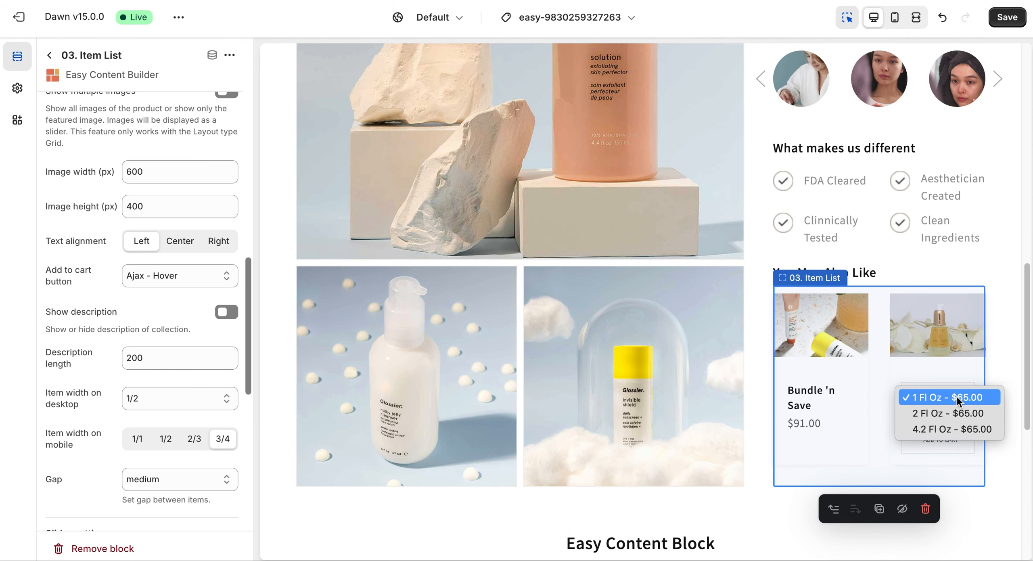
left_click(979, 396)
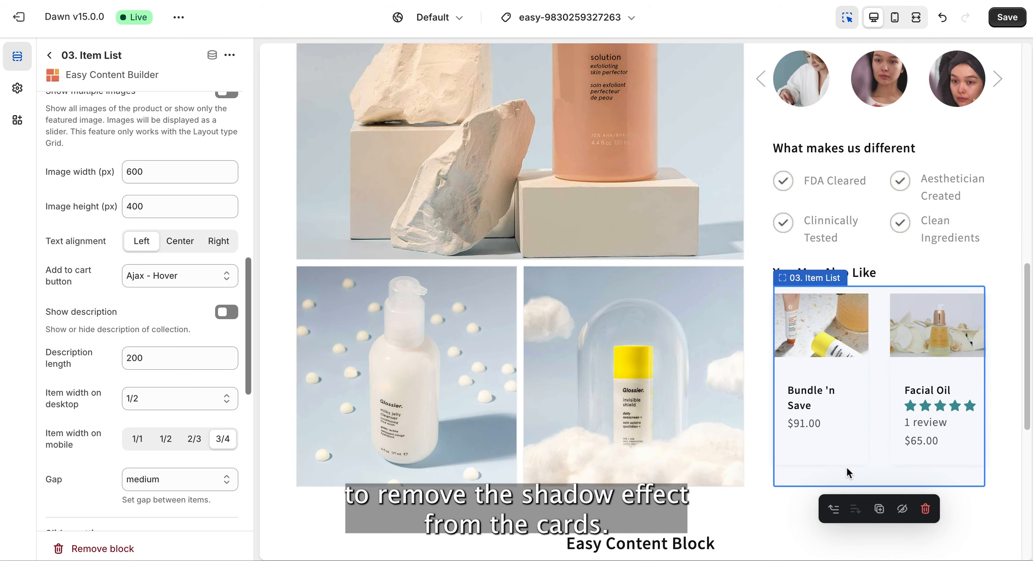
Step: Set the Item List's card style to No Card and its box shadow to No Shadow, and save the template
scroll(73, 295, "up", 6)
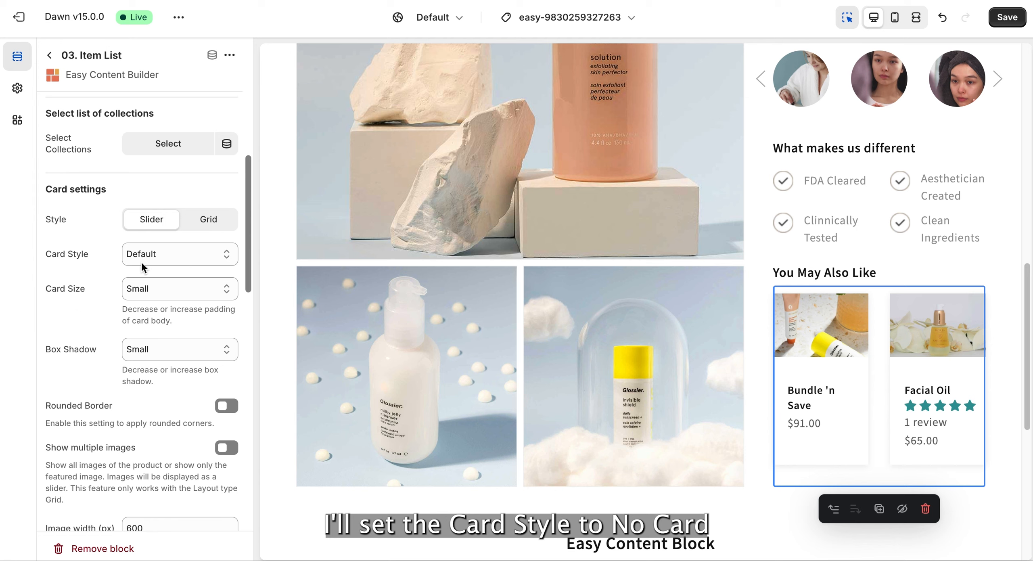
left_click(184, 251)
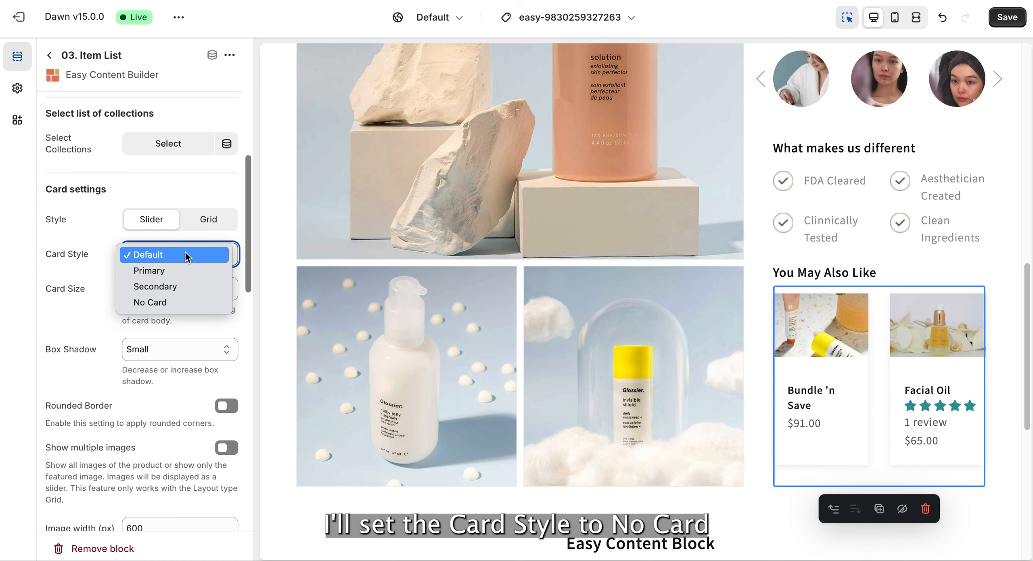
left_click(175, 302)
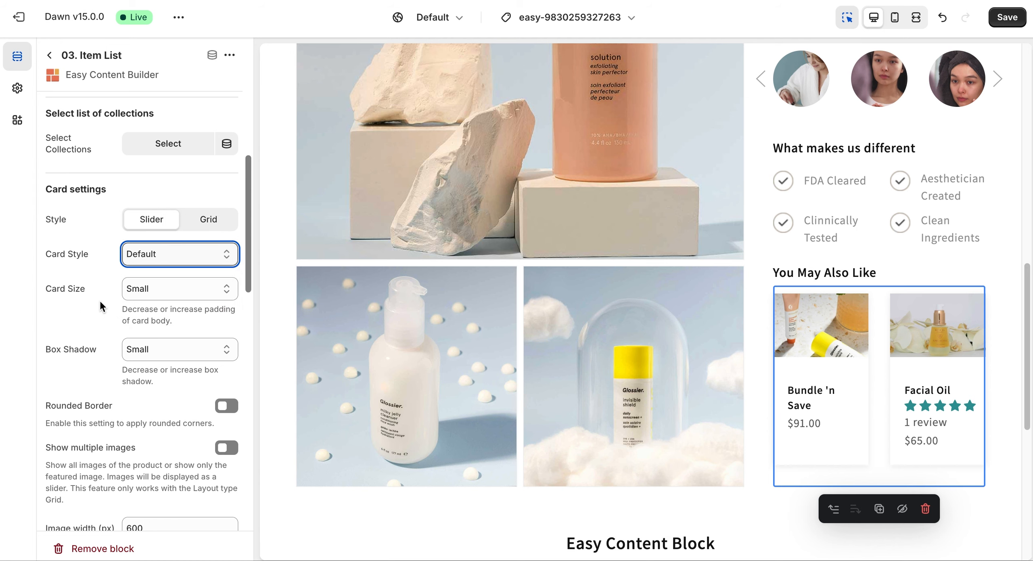
left_click(168, 348)
left_click(173, 333)
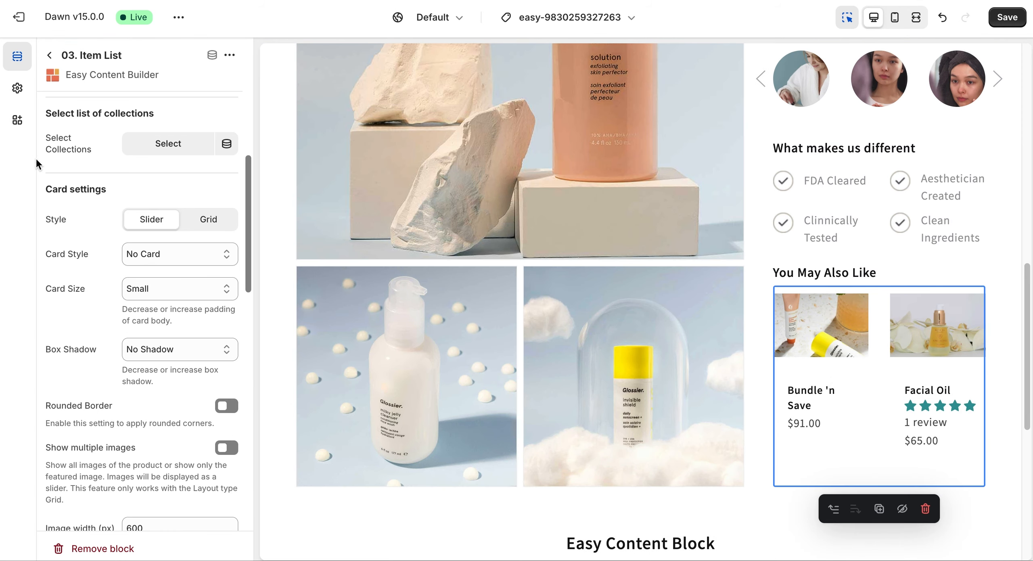
left_click(50, 60)
left_click(1008, 17)
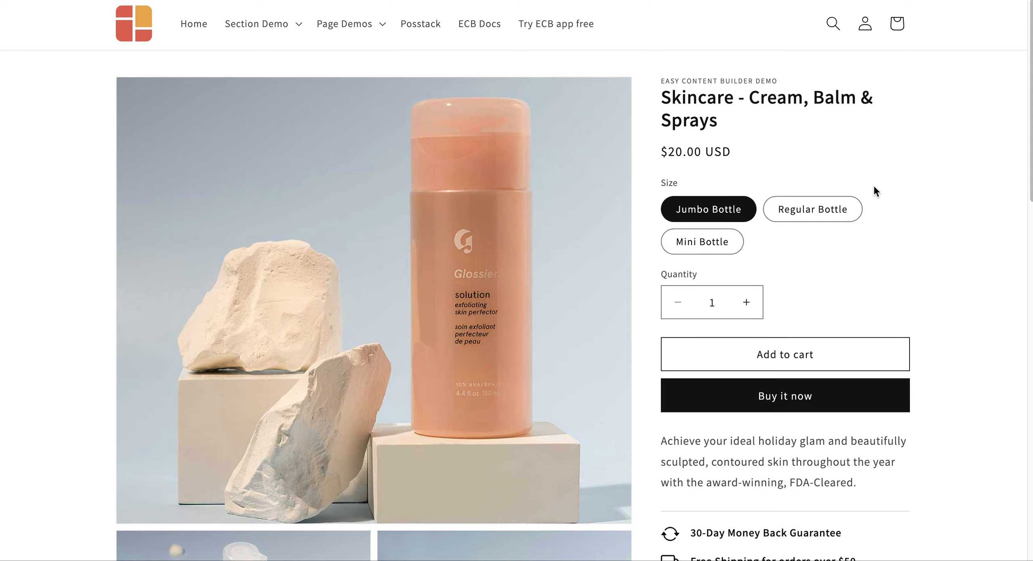
Step: Examine the new video slider, feature icons and "You May Also Like" product cards on the live product page
scroll(873, 184, "down", 8)
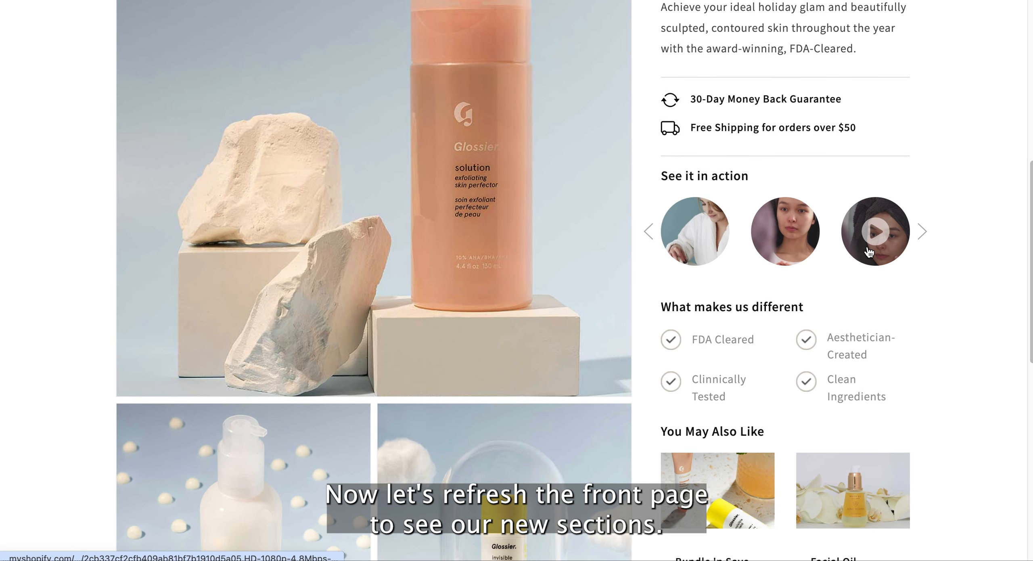
scroll(968, 363, "down", 4)
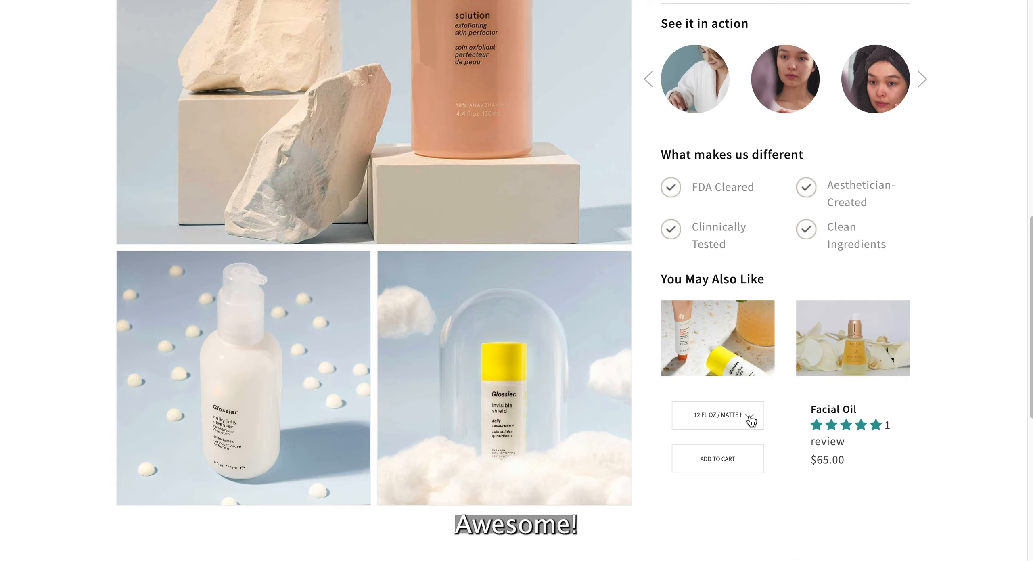
left_click(884, 417)
left_click(882, 413)
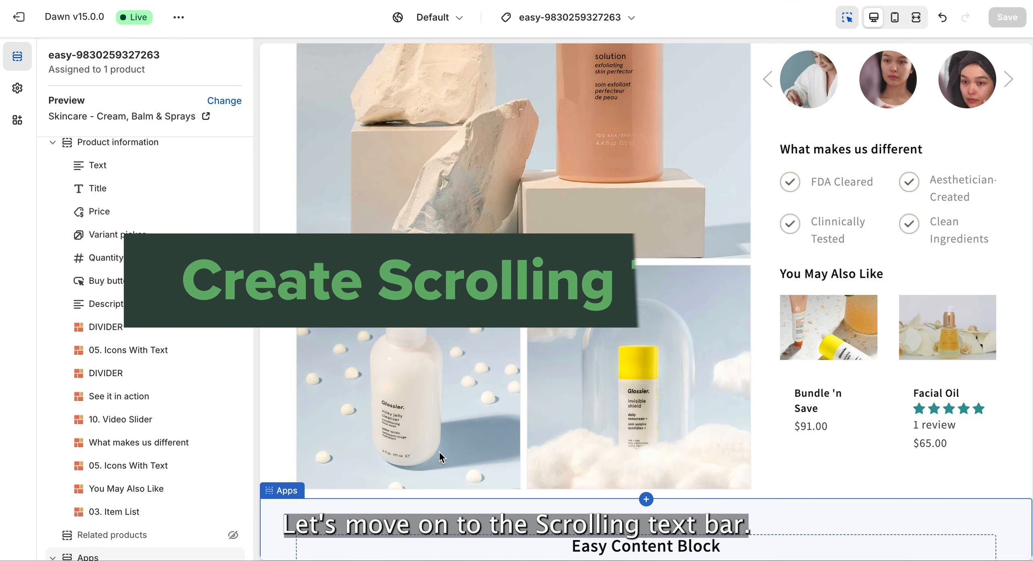
Step: Delete the Easy Content Block placeholder from the Apps section in the theme editor
scroll(488, 379, "down", 4)
scroll(231, 410, "down", 4)
left_click(214, 414)
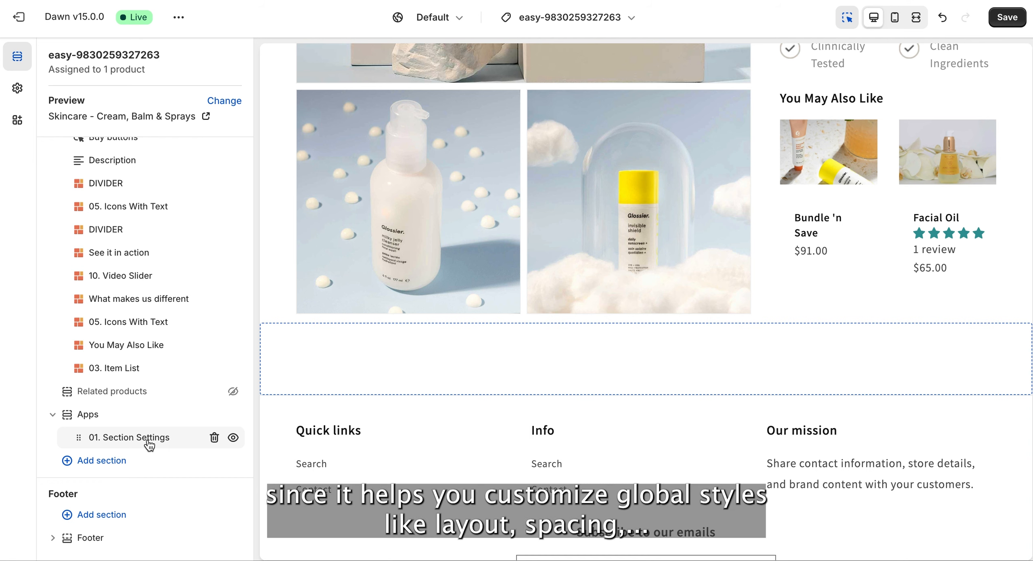
Step: Review the layout, padding and container options in the Apps section's 01. Section Settings block, leaving them at their defaults
scroll(161, 334, "up", 5)
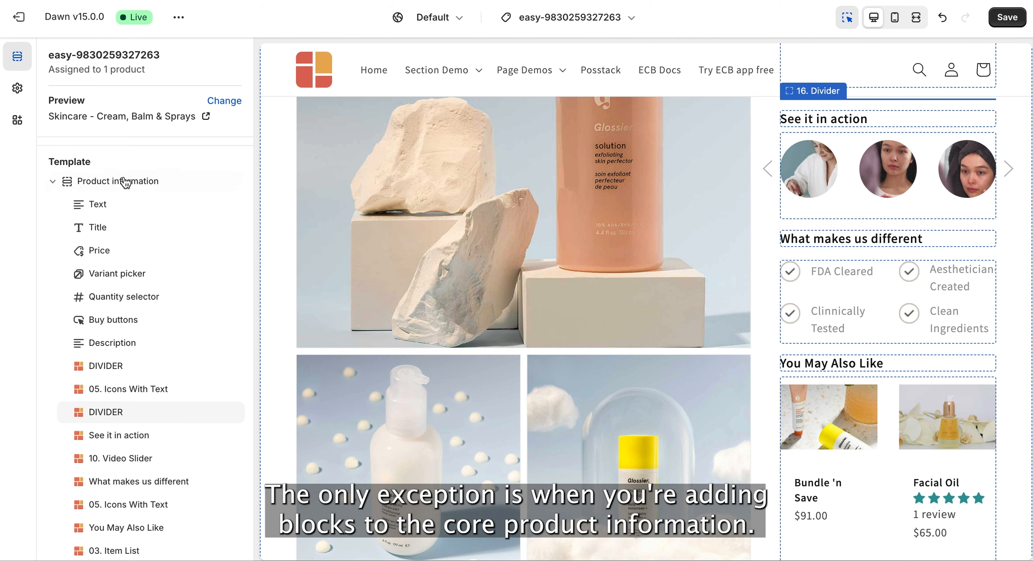
scroll(154, 319, "down", 5)
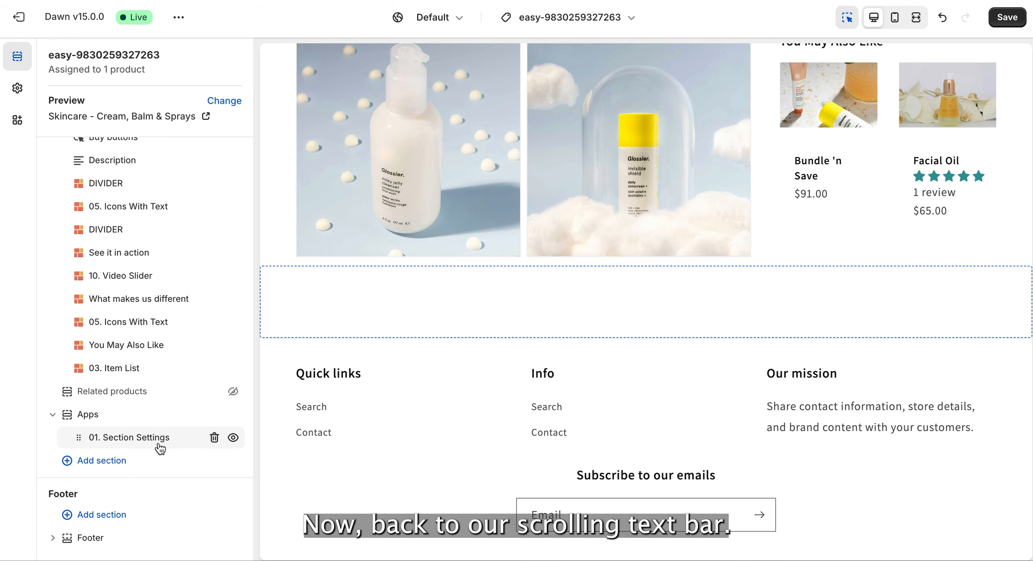
left_click(160, 439)
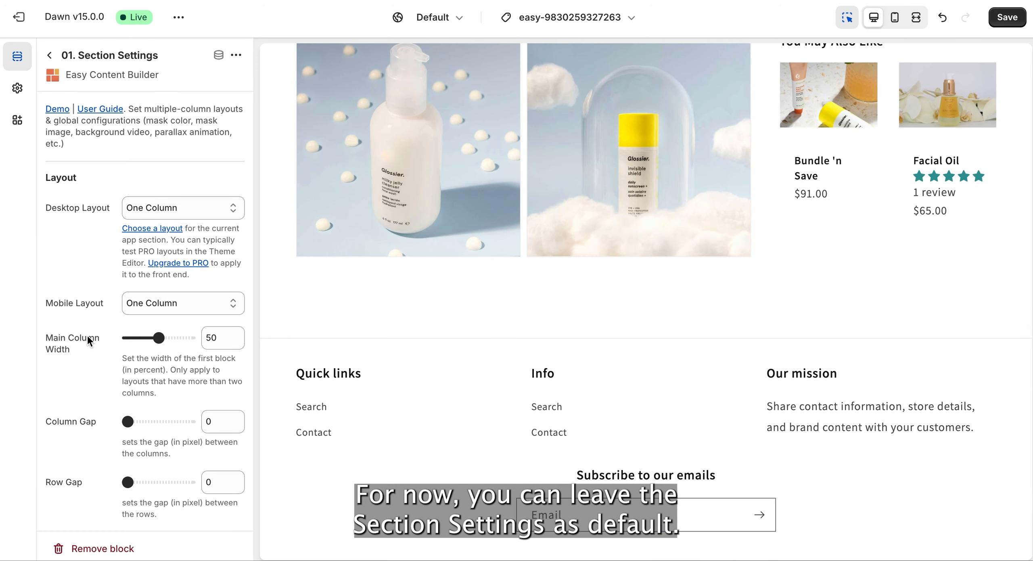
scroll(88, 336, "down", 10)
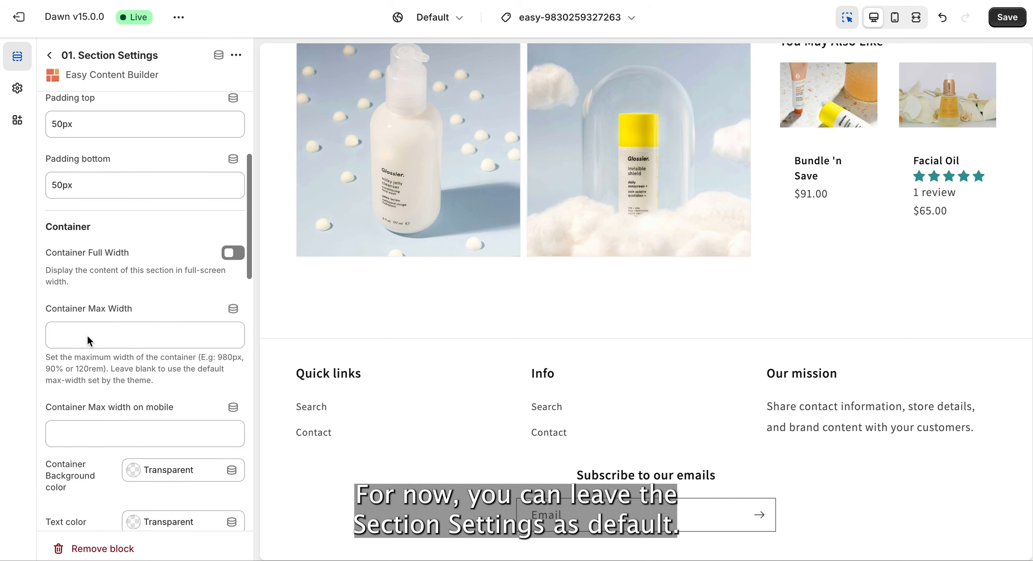
scroll(87, 335, "up", 10)
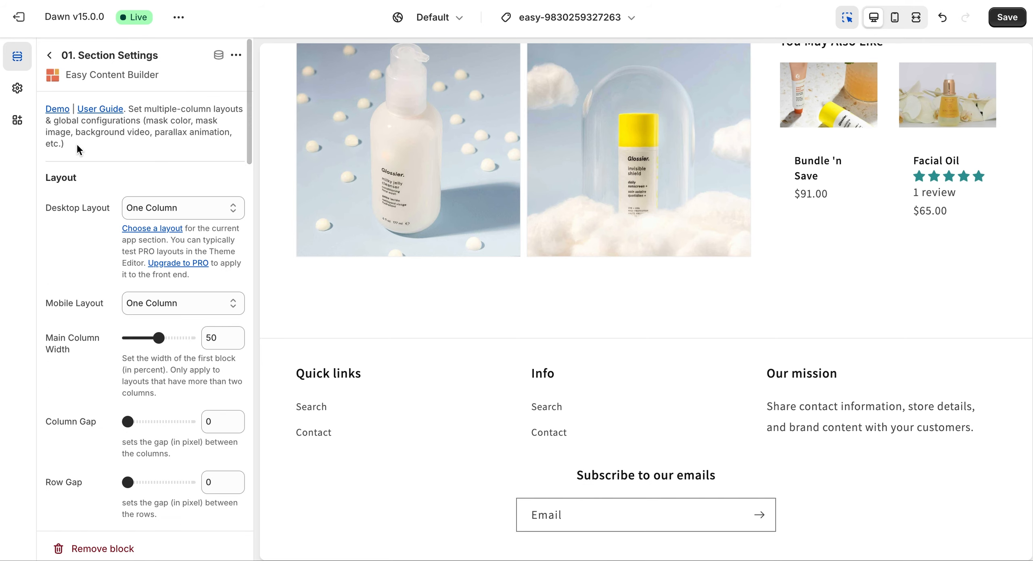
left_click(50, 57)
Step: Add a 05. Icons With Text block below Section Settings in the Apps section and open its settings
left_click(157, 450)
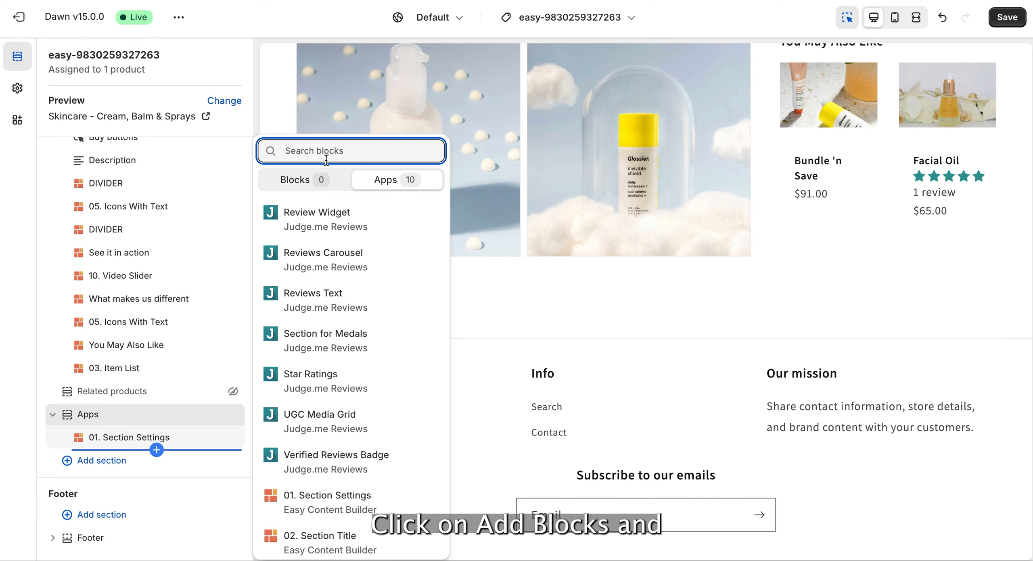
type("icons")
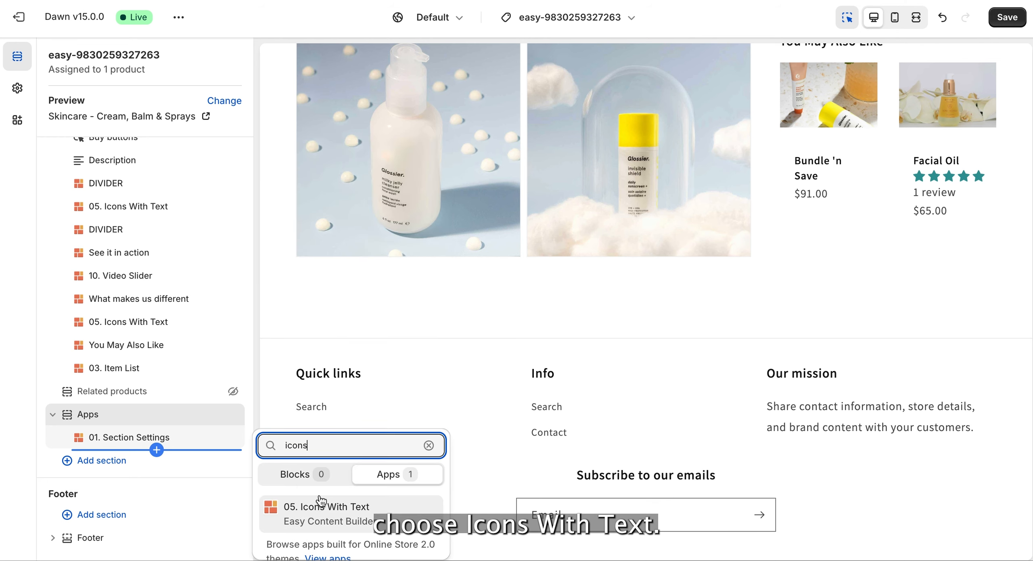
left_click(321, 517)
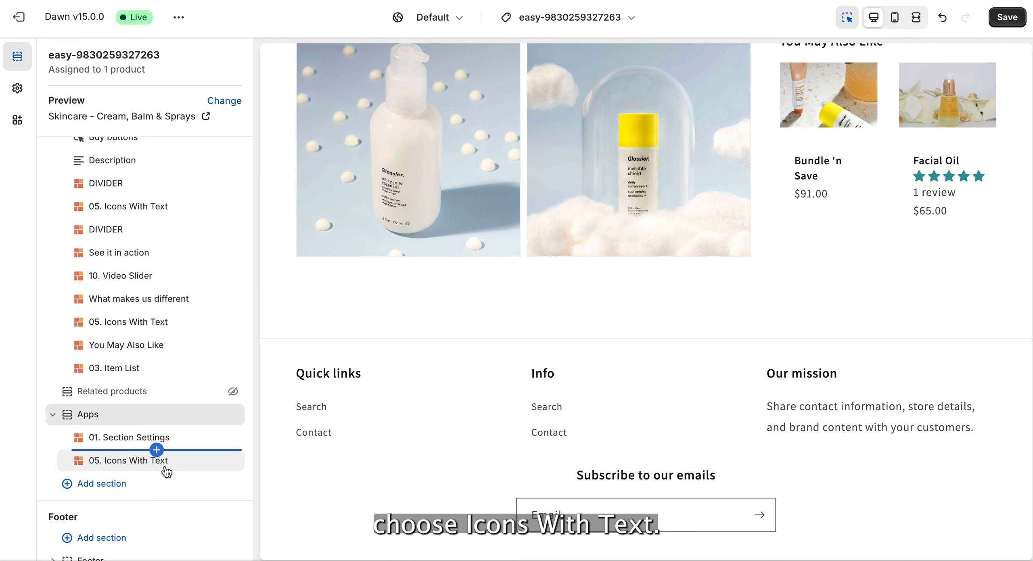
left_click(132, 463)
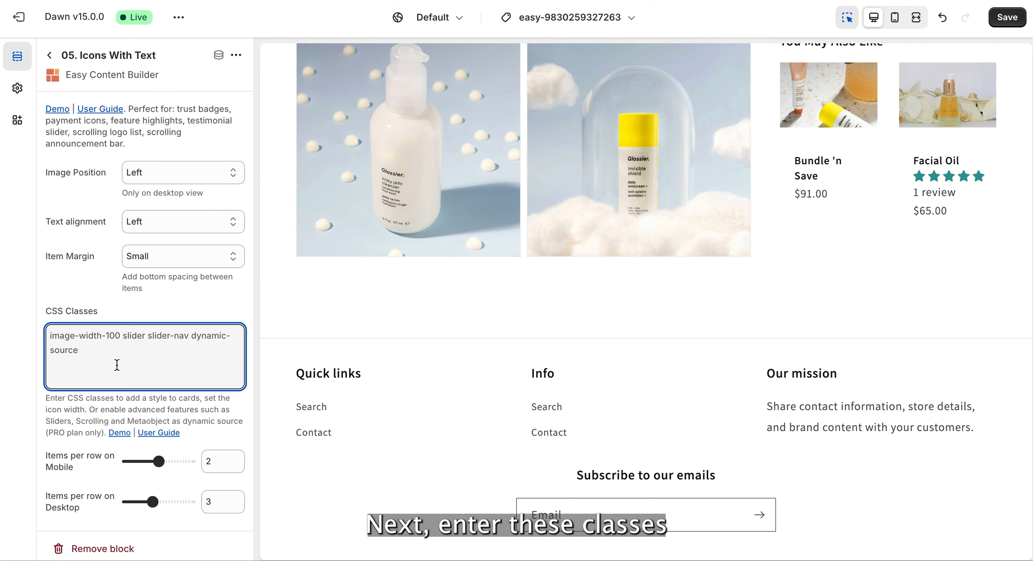
Step: Replace the CSS classes of the 05. Icons With Text block with "scrolling duration-15 nowrap"
left_click(53, 421)
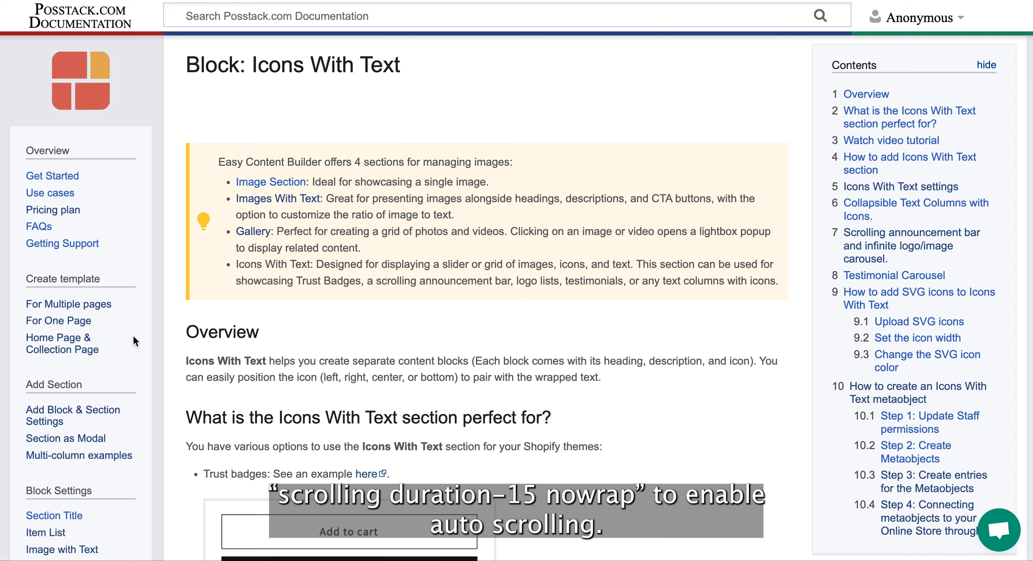
Step: Check the Icons With Text documentation for the CSS classes that control auto-scrolling
scroll(83, 365, "down", 5)
scroll(502, 316, "up", 5)
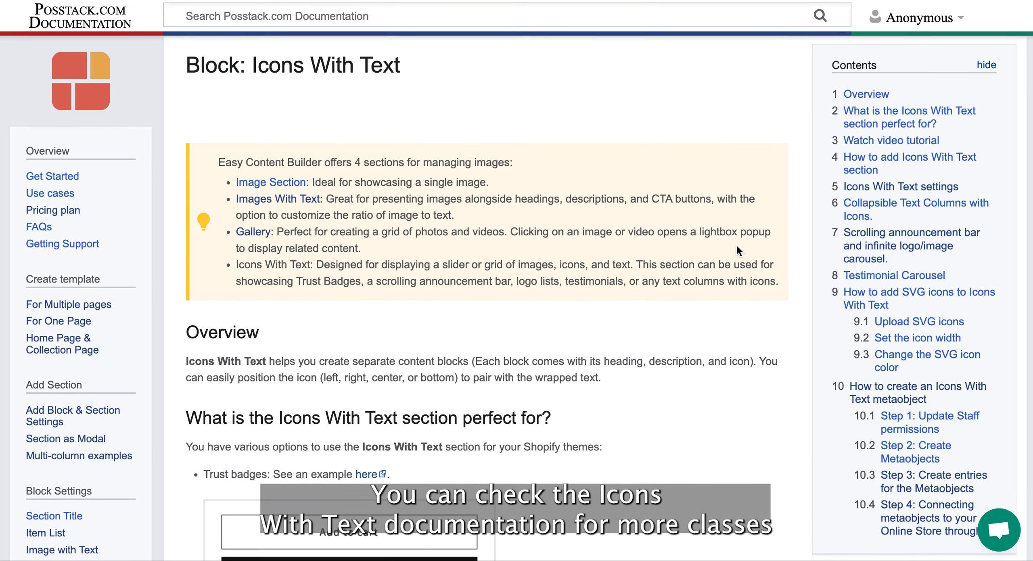
left_click(853, 188)
scroll(618, 252, "down", 10)
scroll(617, 252, "down", 10)
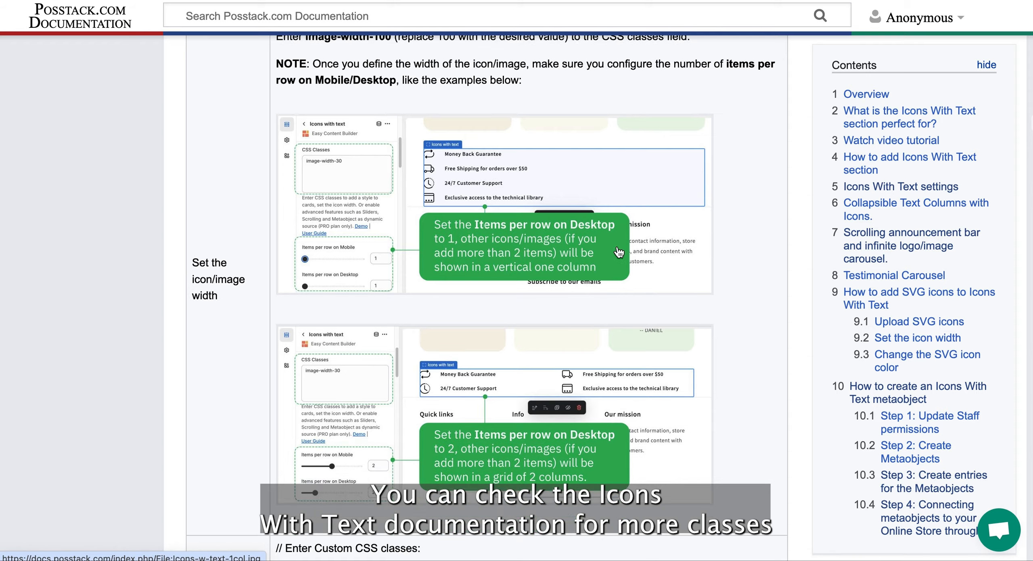
scroll(619, 252, "down", 1)
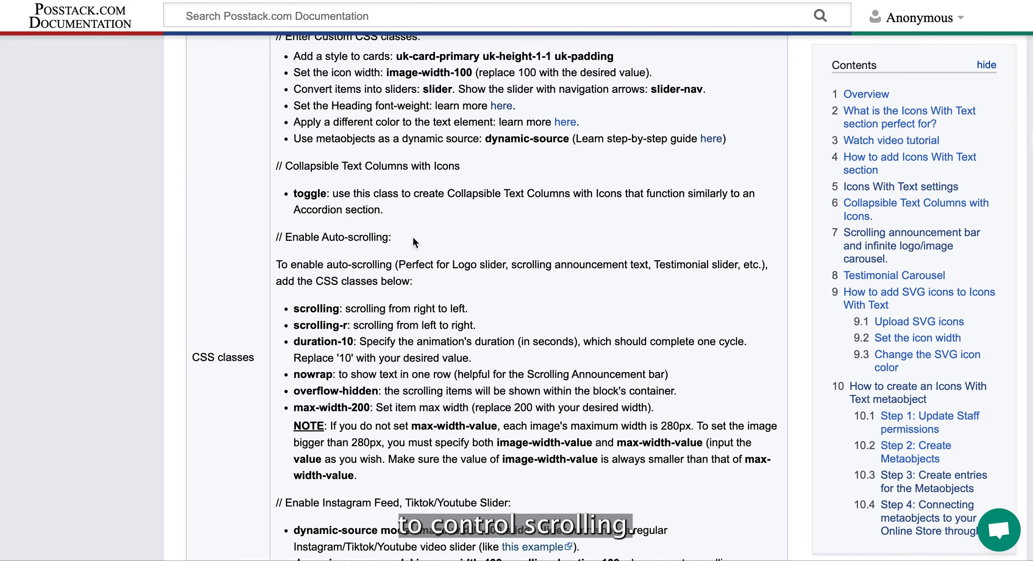
left_click_drag(403, 241, 285, 231)
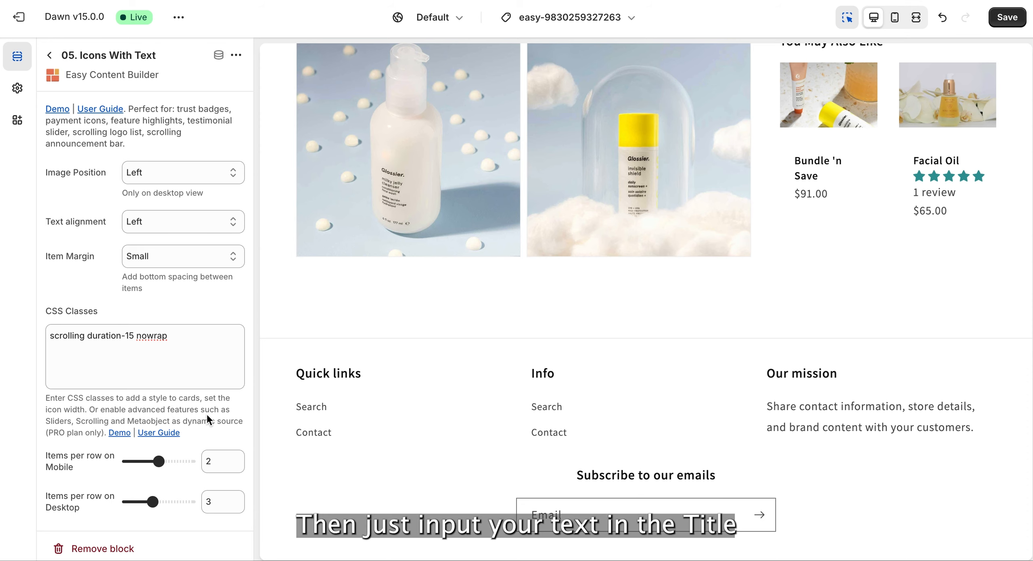
Step: Set the Item #1 title to "The Ultimate Makeup For Holiday Glam" and the Item #2 title to "From Posstack ECB, With Love"
scroll(207, 413, "down", 10)
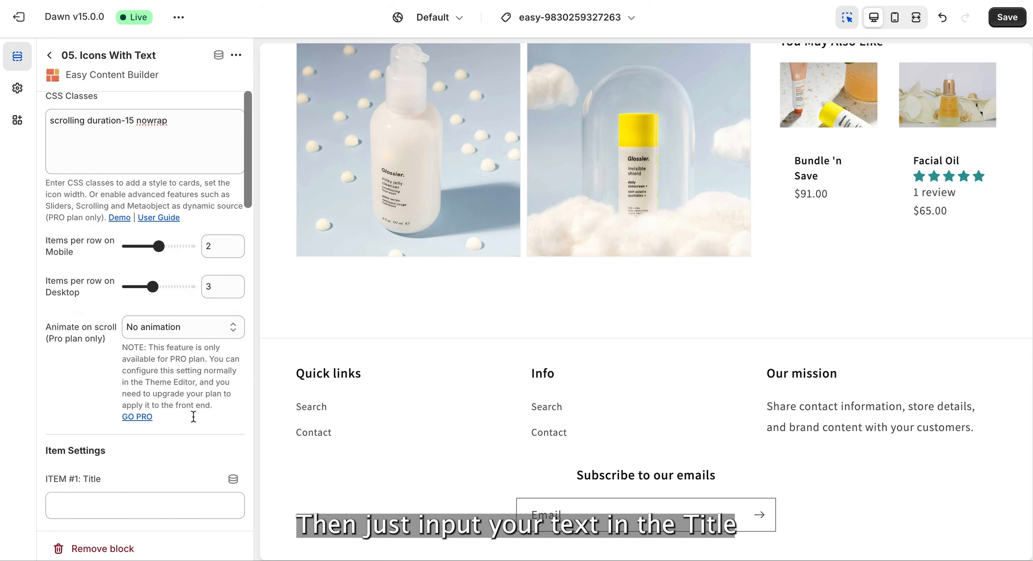
left_click(126, 347)
type("The Ultimate Makeup For Holiday Glam")
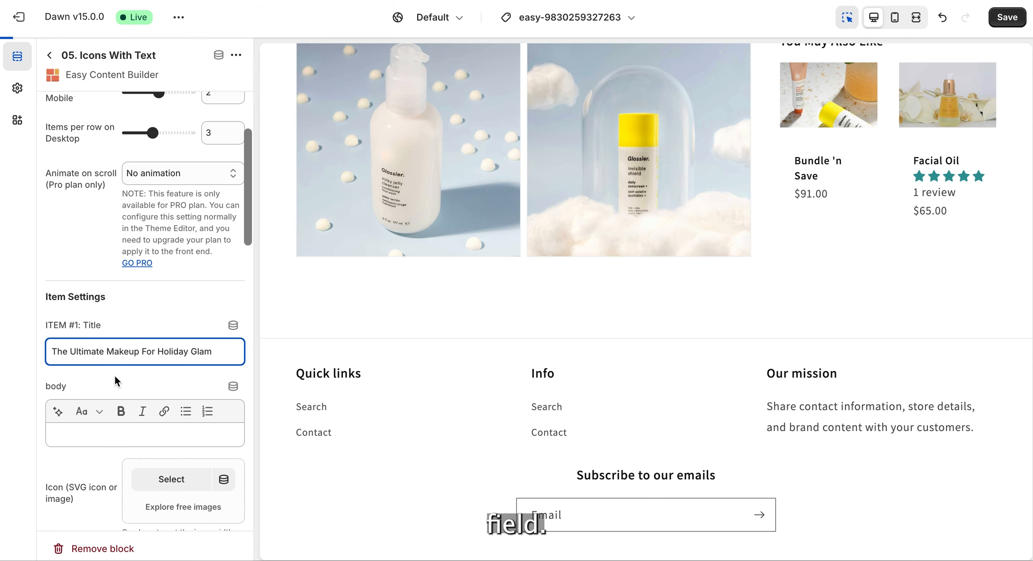
scroll(152, 410, "down", 4)
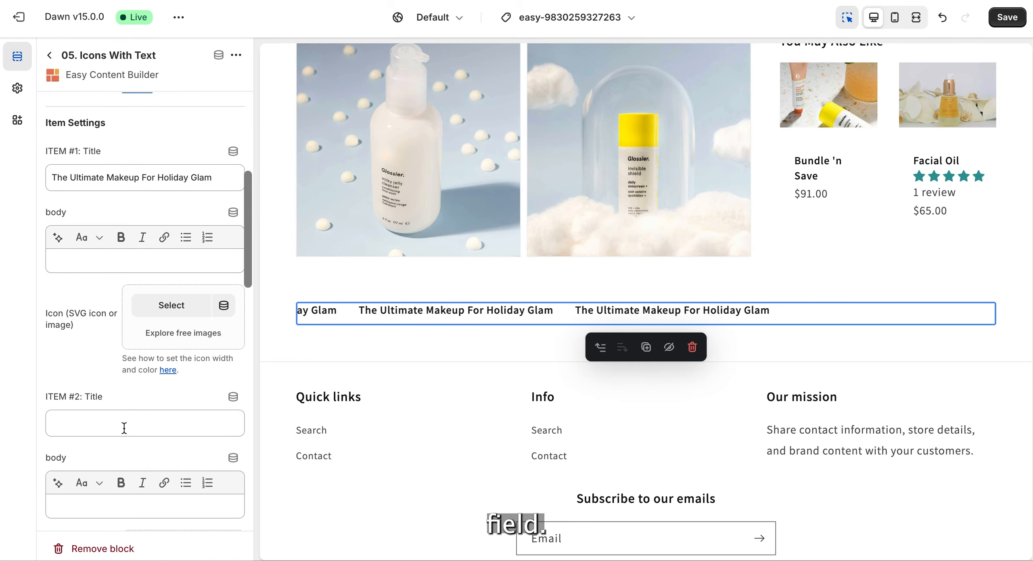
scroll(121, 452, "down", 6)
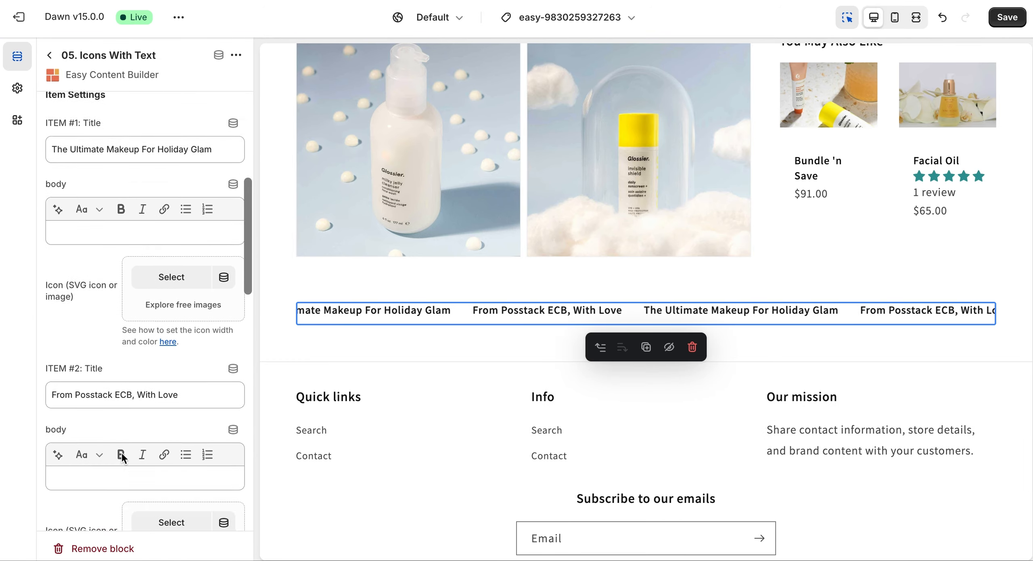
left_click(138, 405)
scroll(138, 405, "down", 7)
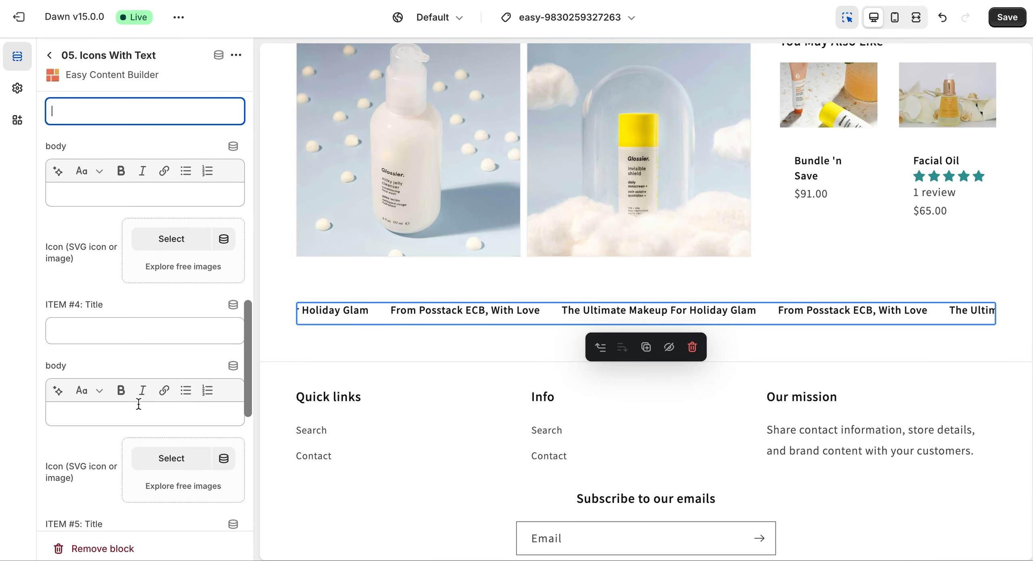
scroll(138, 404, "up", 12)
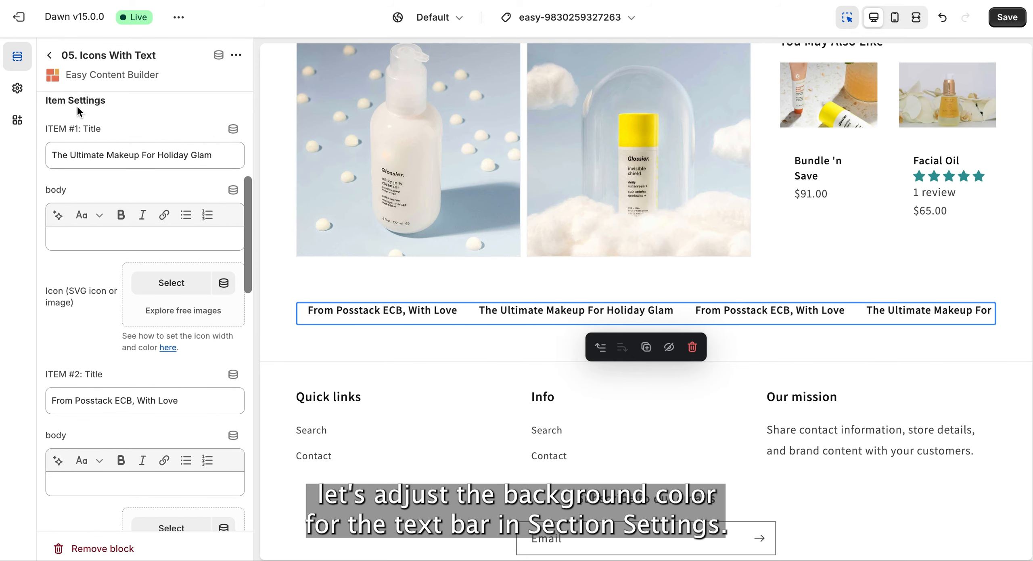
Step: Set the background color of the text bar's 01. Section Settings block to the custom CSS value #faf9ed
left_click(51, 60)
left_click(133, 434)
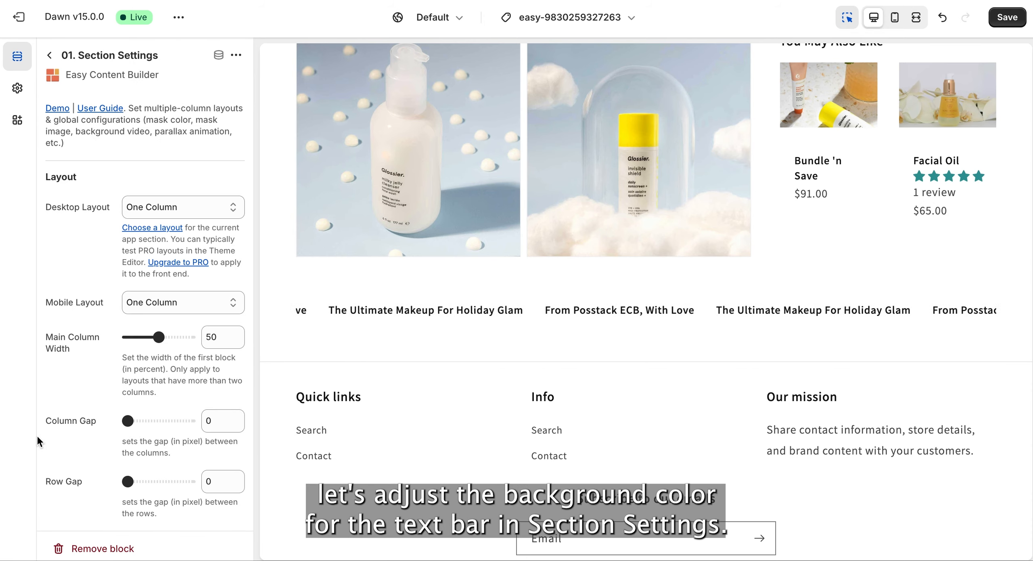
scroll(176, 399, "down", 12)
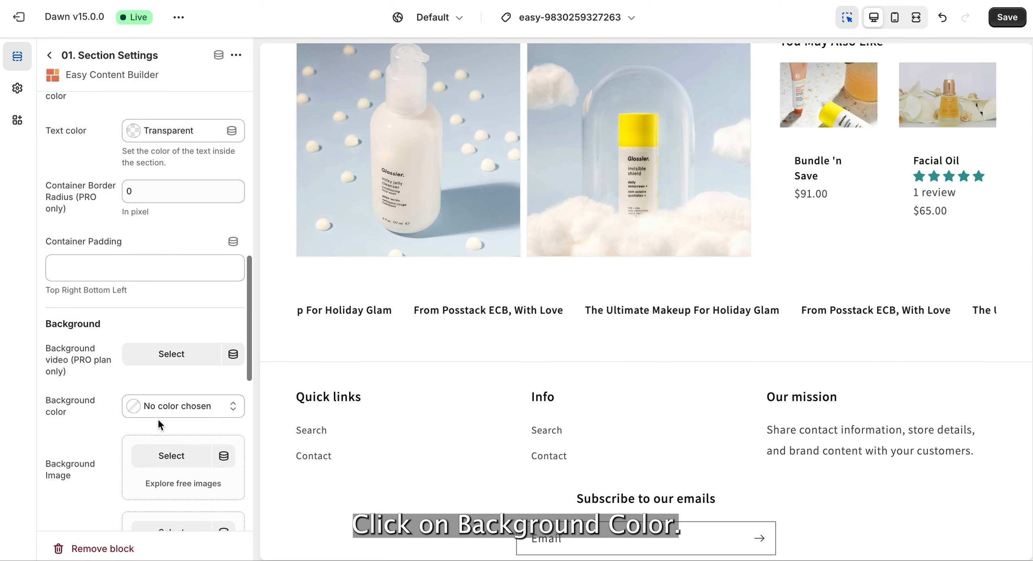
left_click(161, 409)
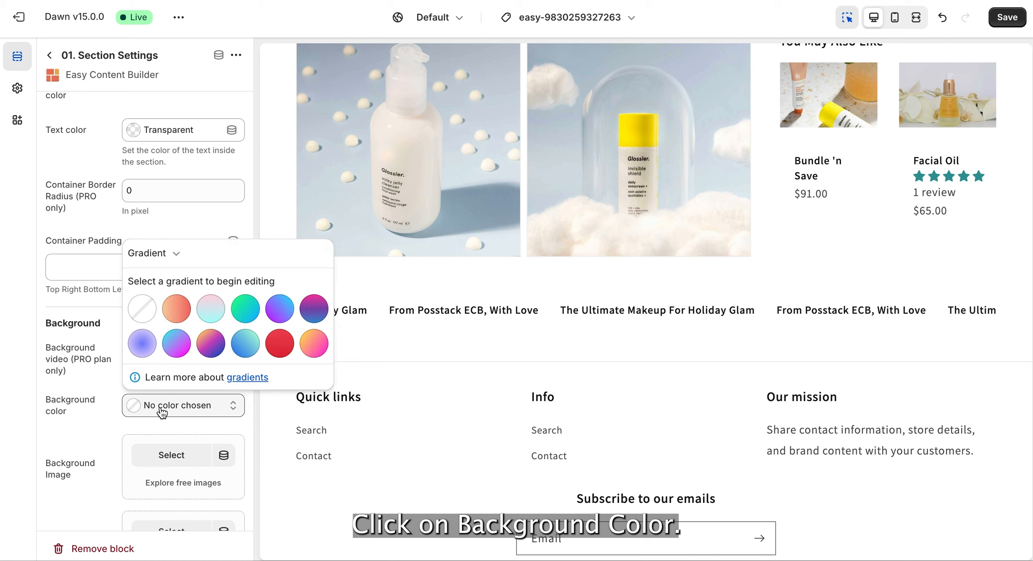
left_click(176, 257)
left_click(160, 278)
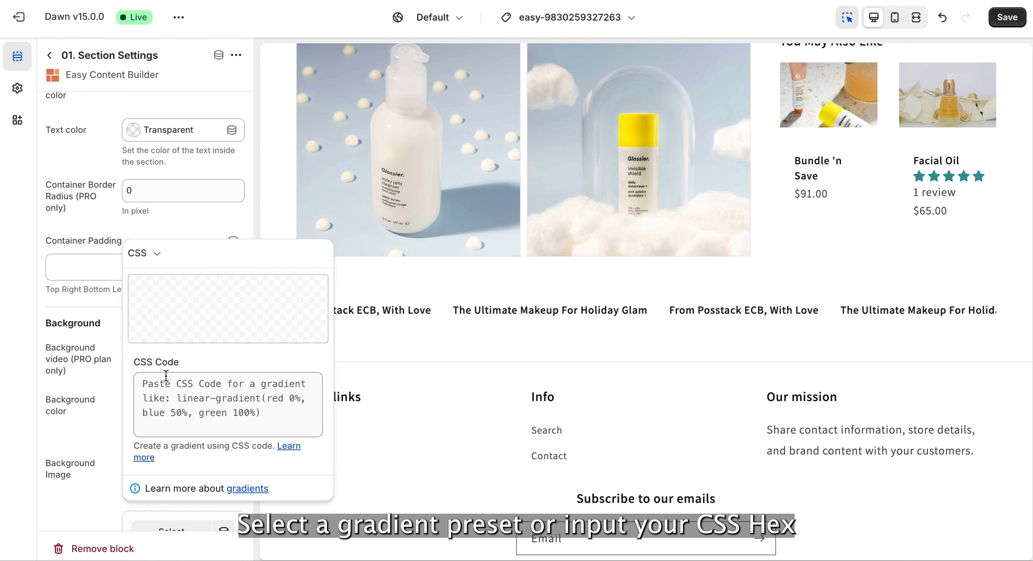
left_click(228, 400)
type("#faf9ed")
left_click(28, 352)
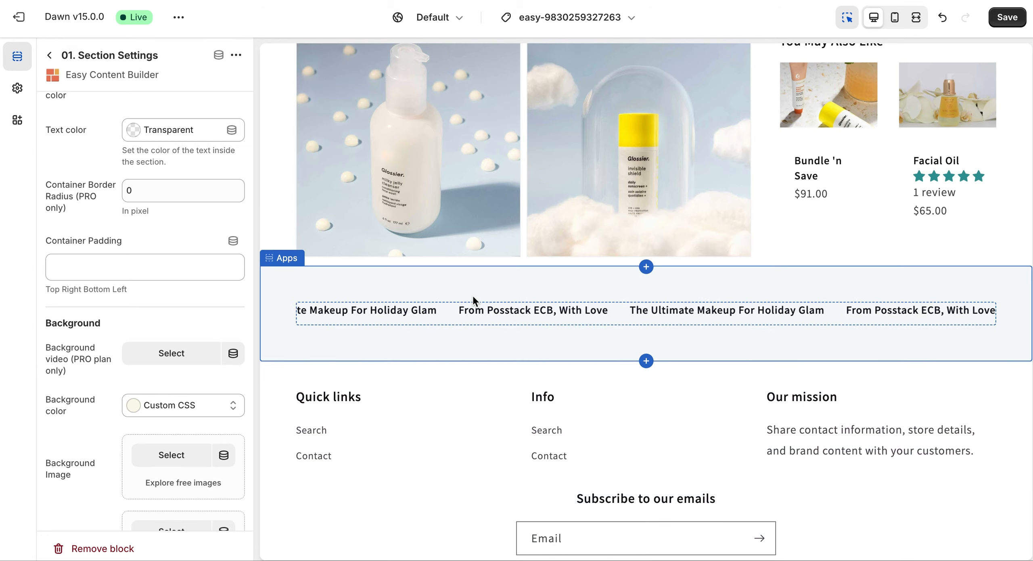
Step: Set the text bar section's top padding to 16px and bottom padding to 10px, and save the template
scroll(130, 278, "up", 15)
scroll(112, 274, "down", 8)
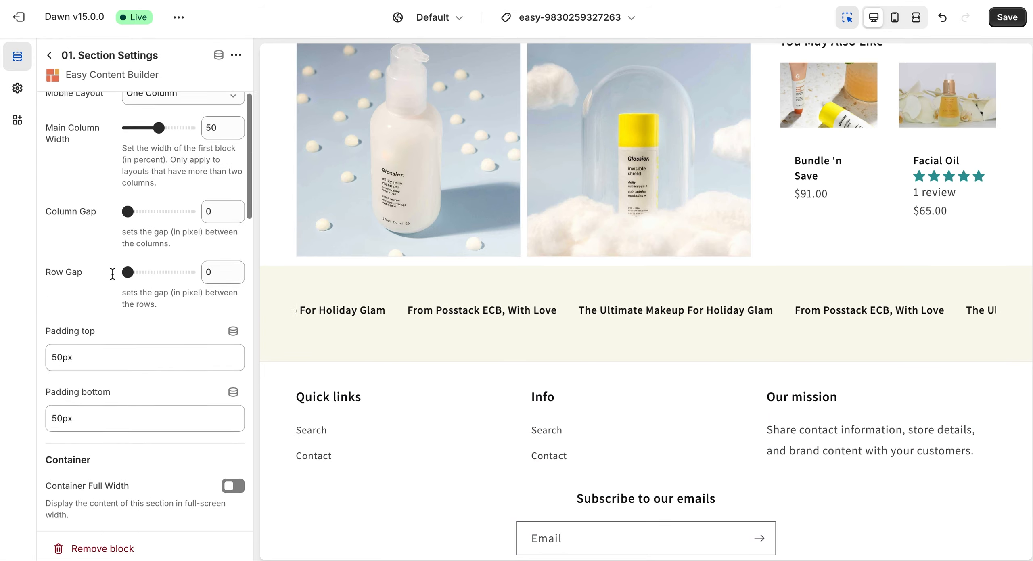
left_click_drag(63, 233, 43, 233)
type("1")
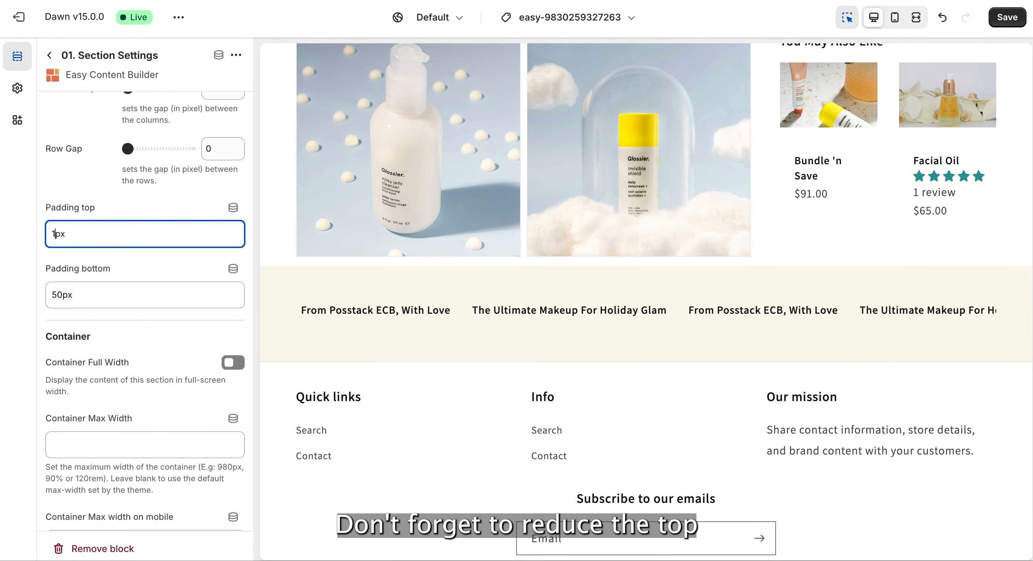
type("6")
left_click_drag(57, 293, 49, 294)
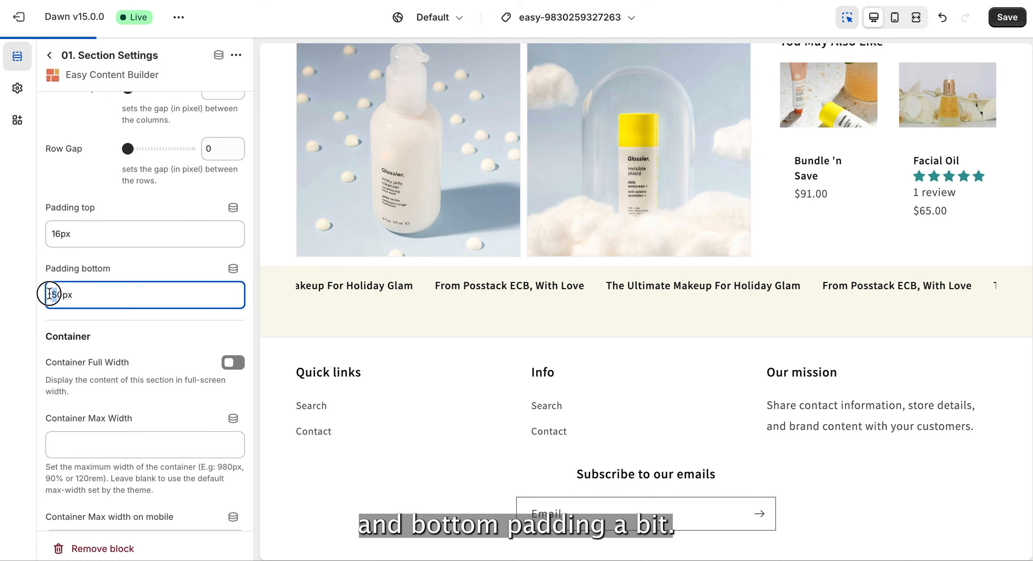
type("1")
left_click(27, 302)
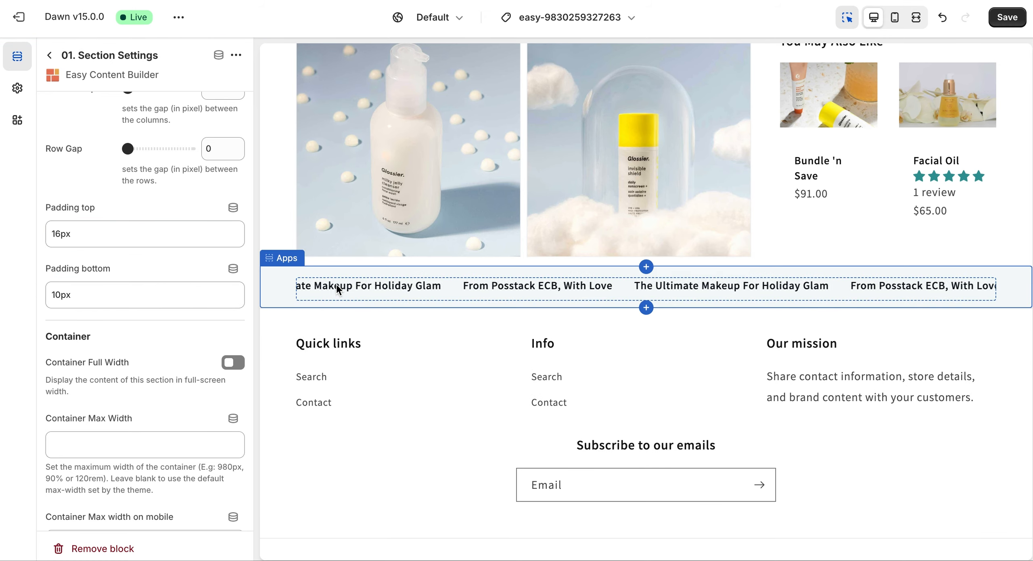
left_click(49, 56)
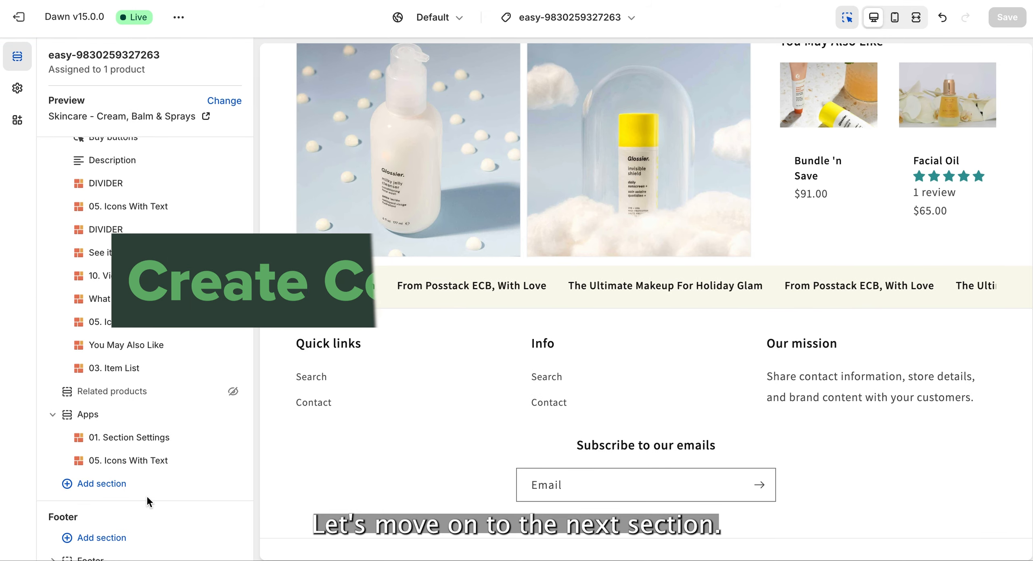
Step: Add a new app section with Easy Content Builder's 01. Section Settings block below the text bar section
left_click(121, 484)
left_click(376, 197)
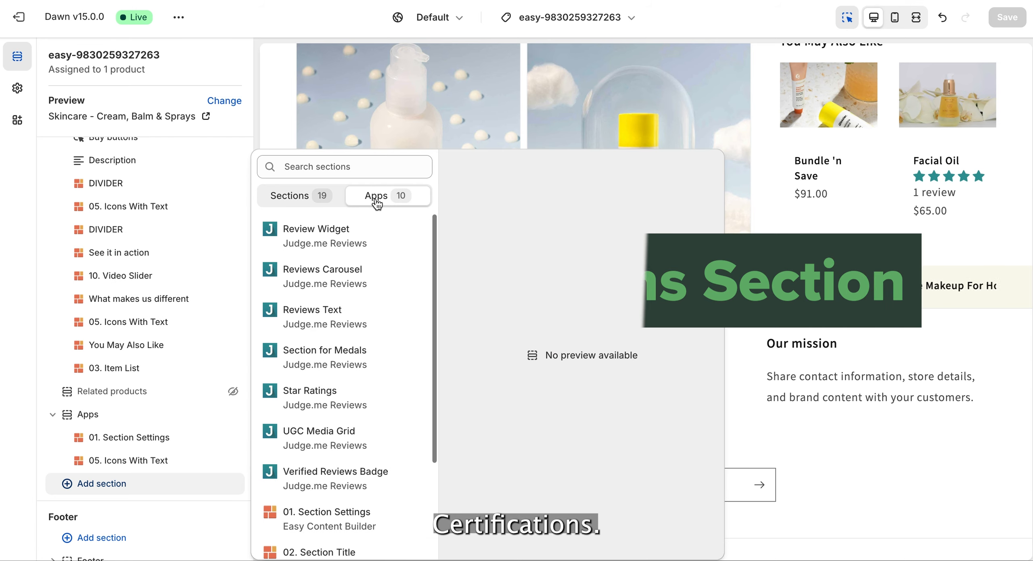
left_click(337, 517)
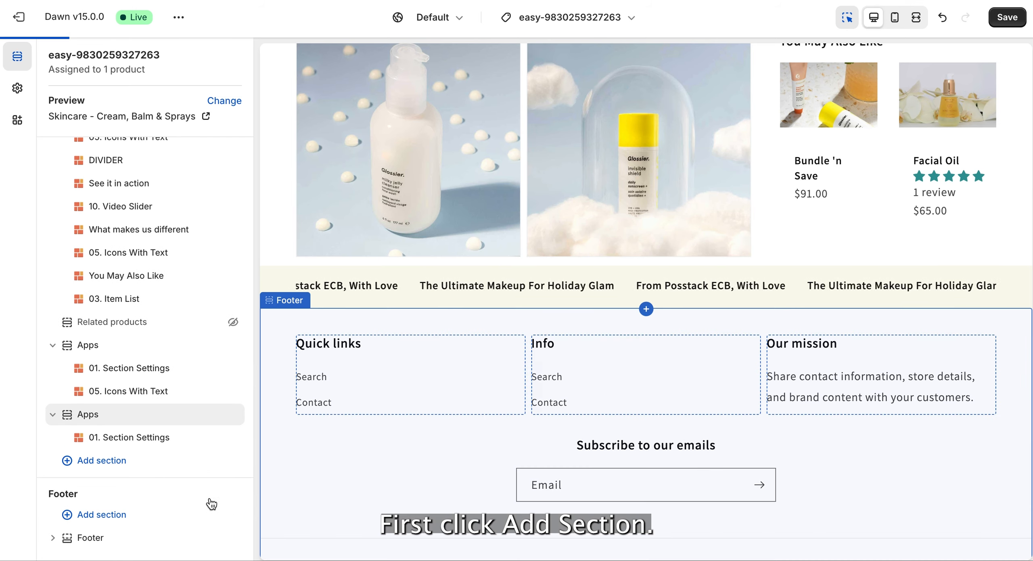
Step: Set the background color of the new section's 01. Section Settings block to the custom CSS value #f4dfc7
left_click(126, 435)
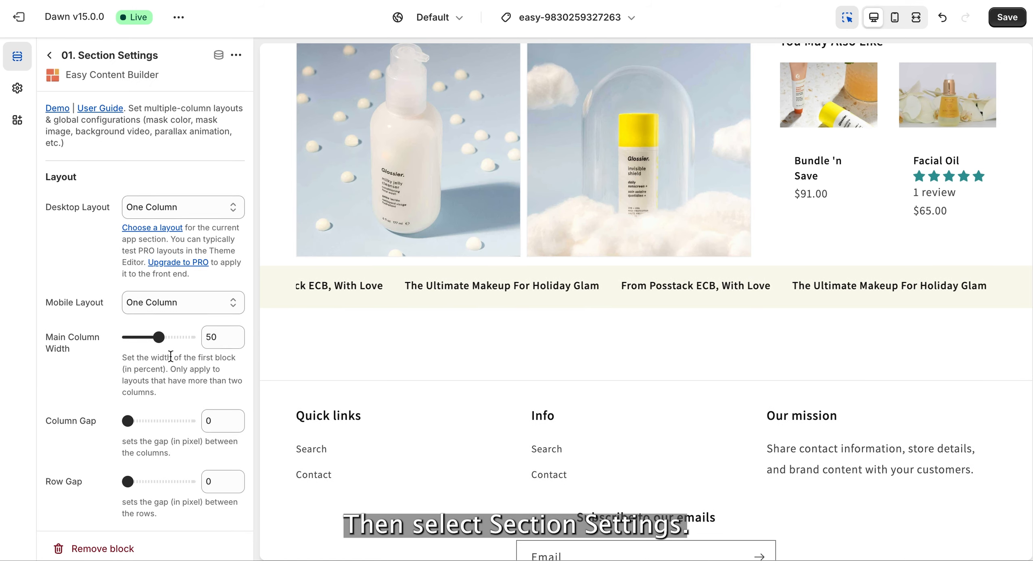
scroll(177, 323, "down", 10)
left_click(180, 302)
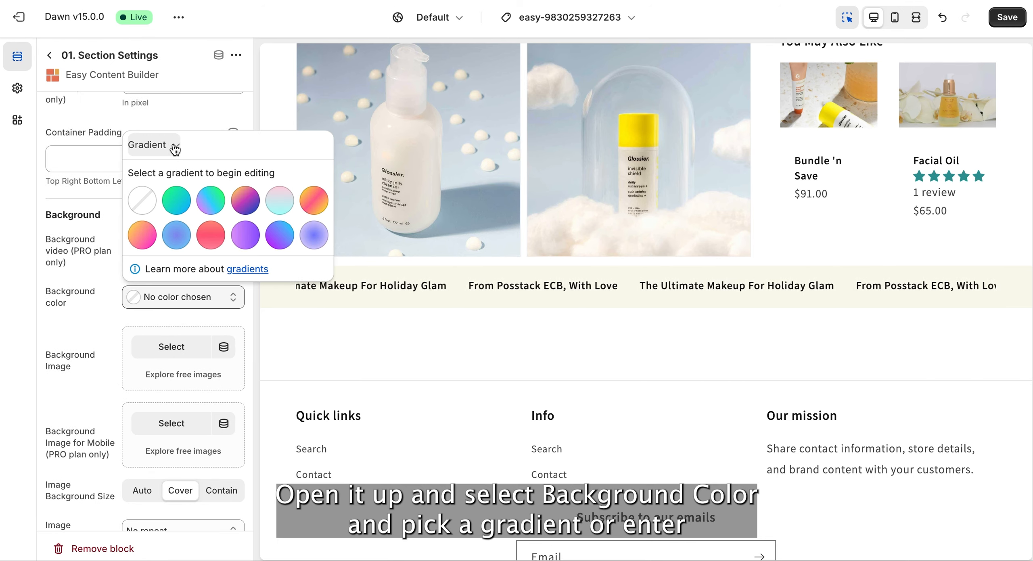
left_click(156, 167)
left_click(167, 286)
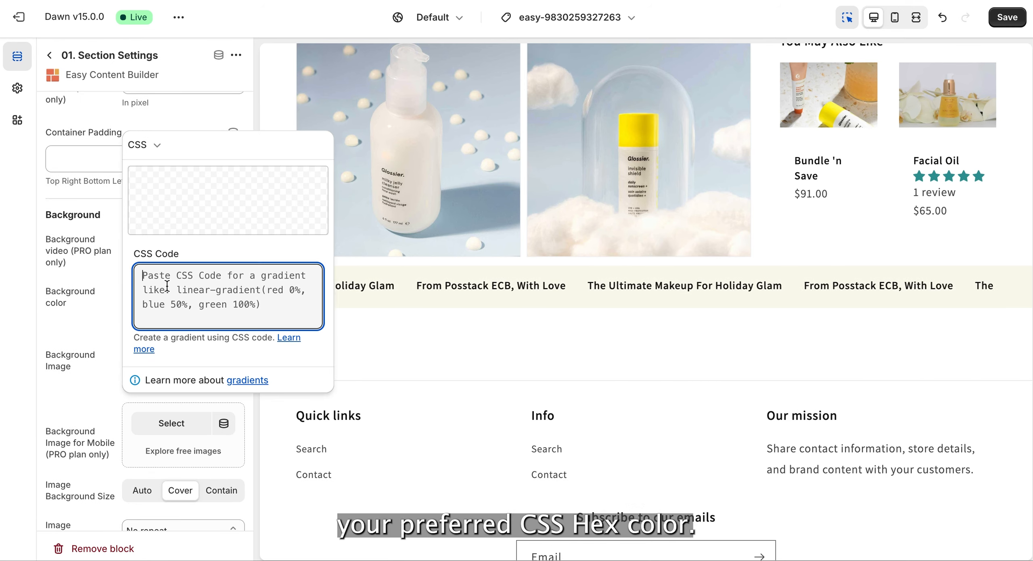
type("#f4dfc7")
left_click(19, 293)
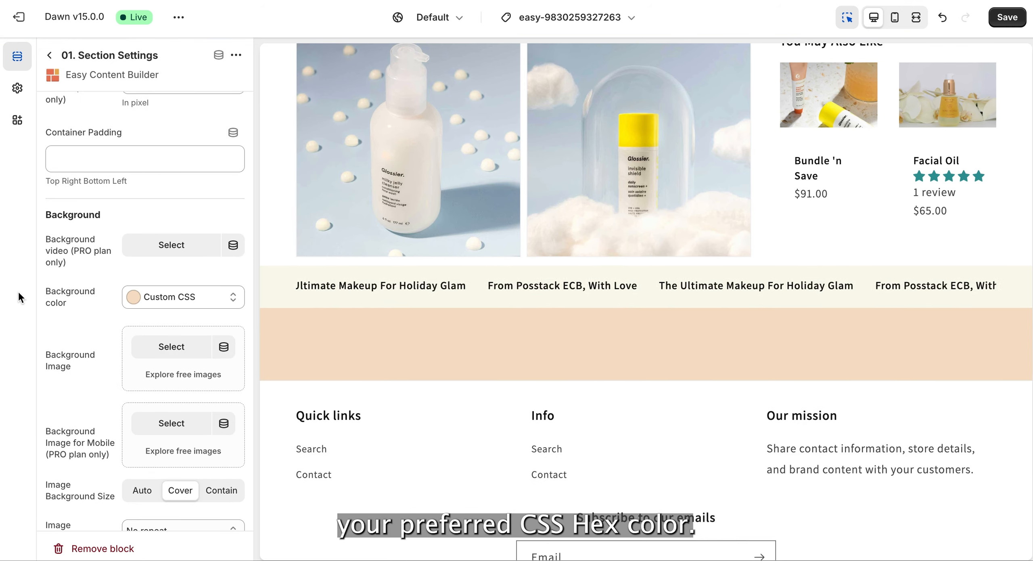
left_click(50, 55)
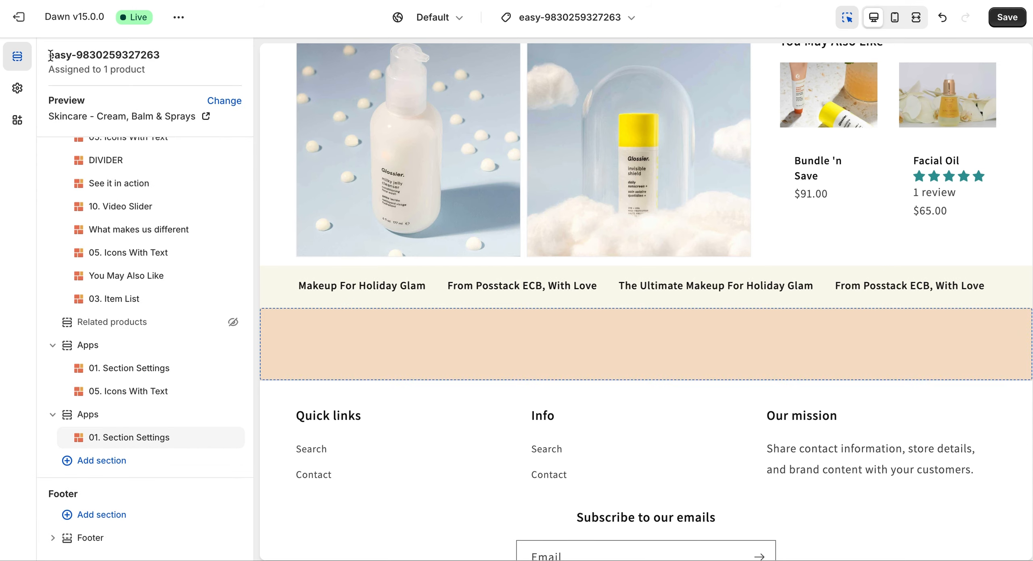
Step: Add a 02. Section Title block below 01. Section Settings in the new Apps section
left_click(157, 450)
scroll(368, 472, "down", 2)
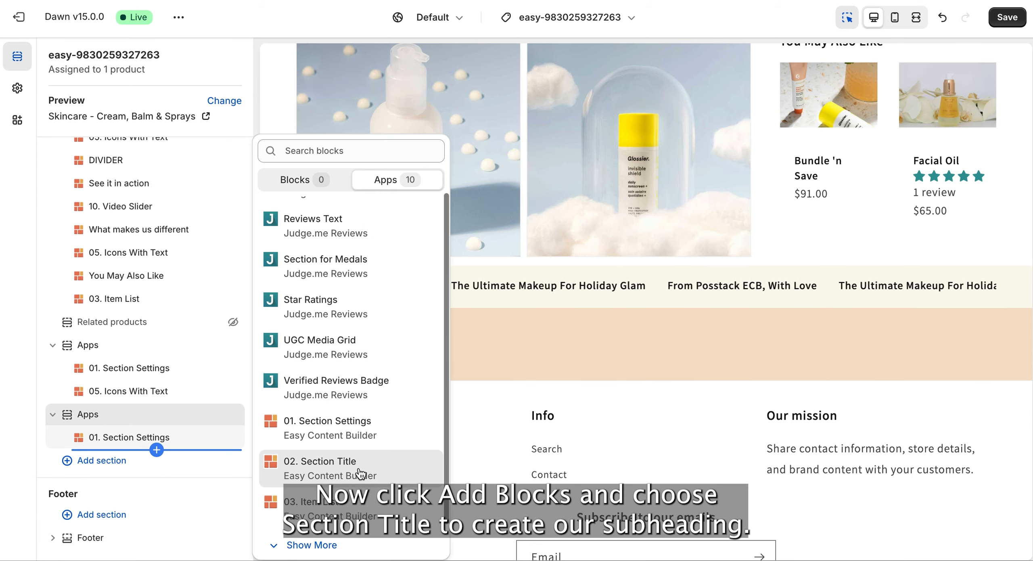
left_click(360, 468)
Step: Change the Section Title block's title to CERTIFICATIONS and clear its description, leaving the other settings at their defaults
left_click(133, 461)
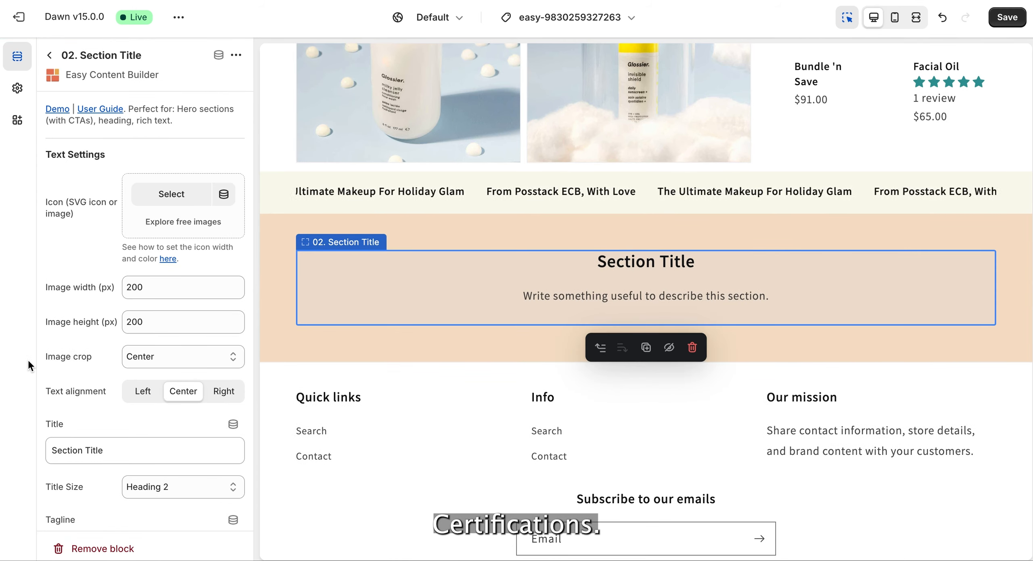
left_click_drag(116, 448, 68, 447)
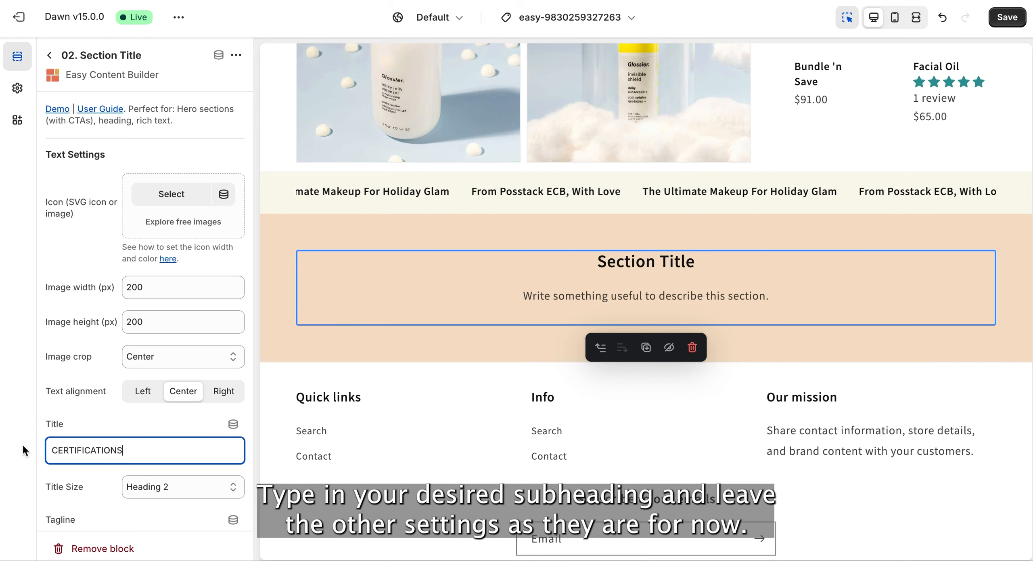
scroll(132, 432, "down", 8)
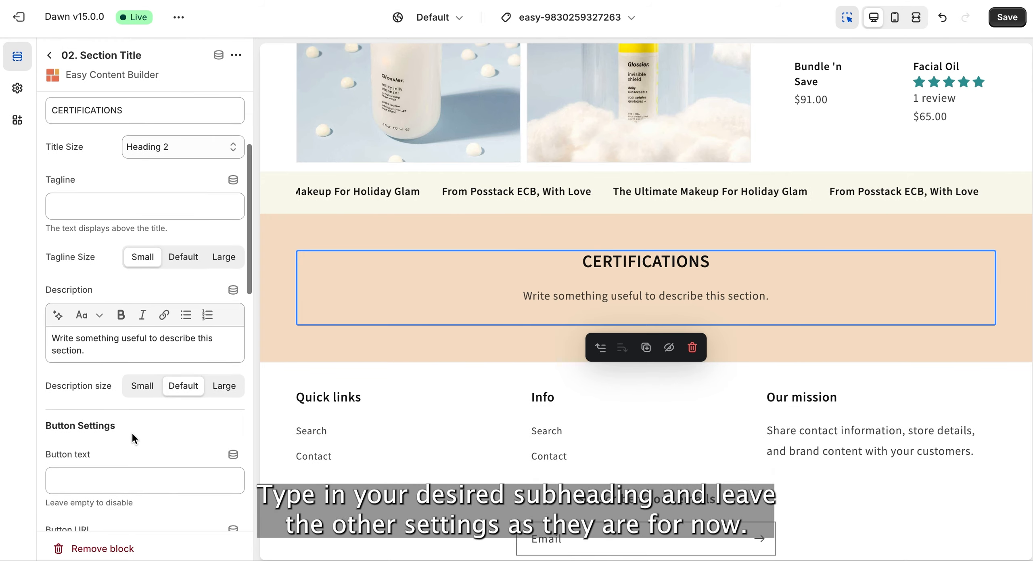
left_click_drag(103, 350, 51, 333)
key("BackSpace")
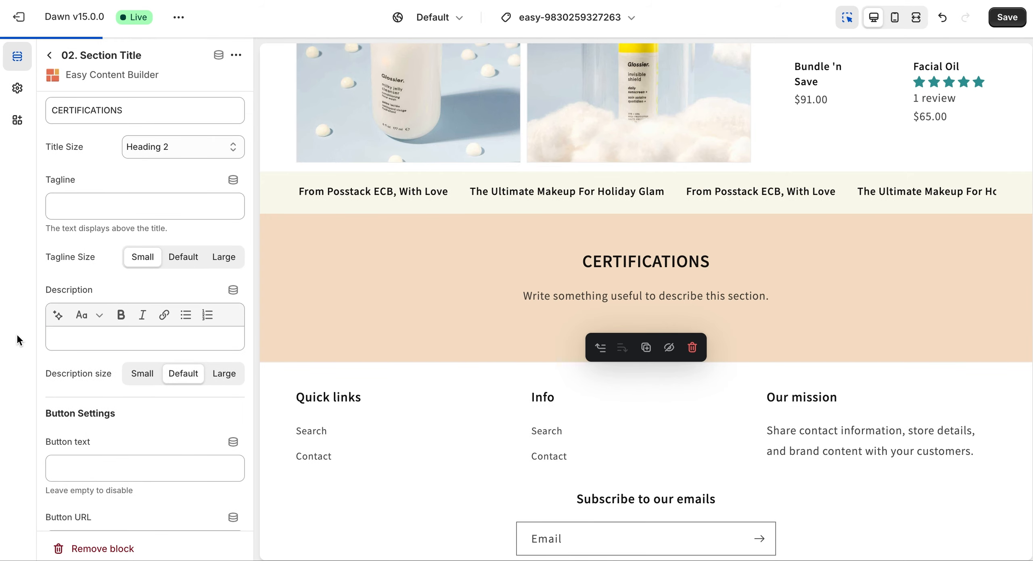
scroll(106, 391, "down", 10)
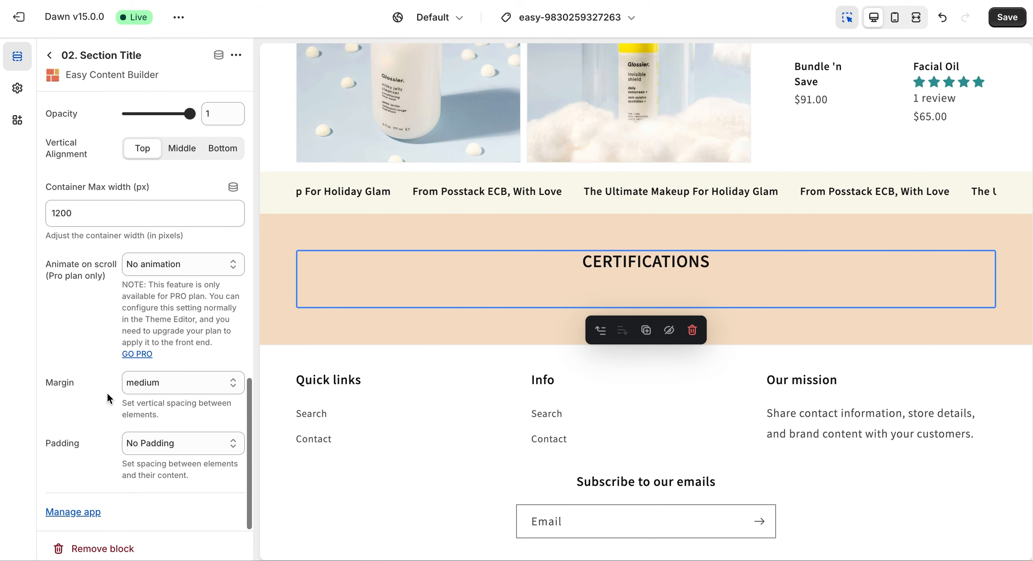
left_click(49, 59)
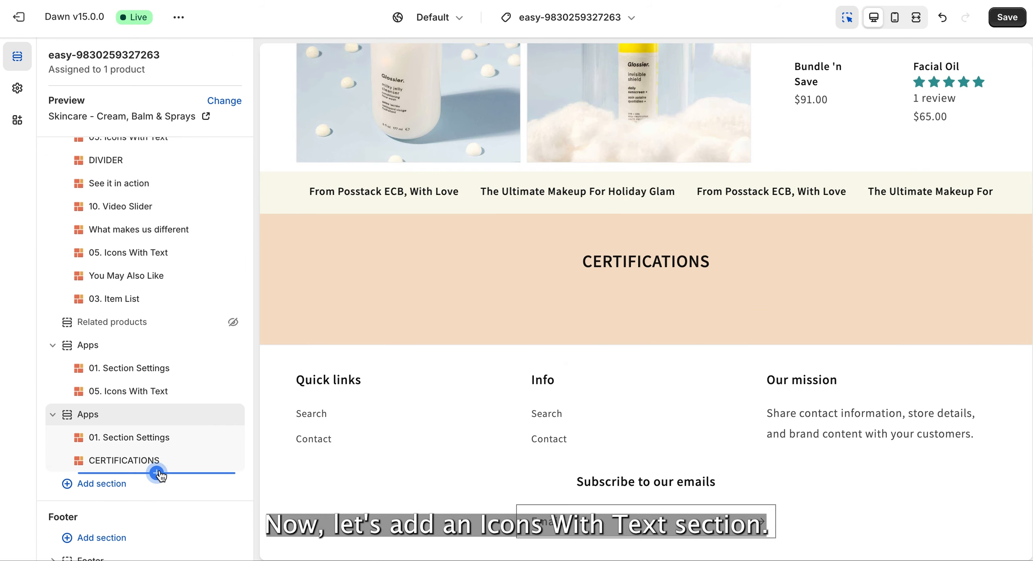
Step: Add a 05. Icons With Text block below the CERTIFICATIONS title and give it the CSS class image-width-160
left_click(157, 473)
type("icons")
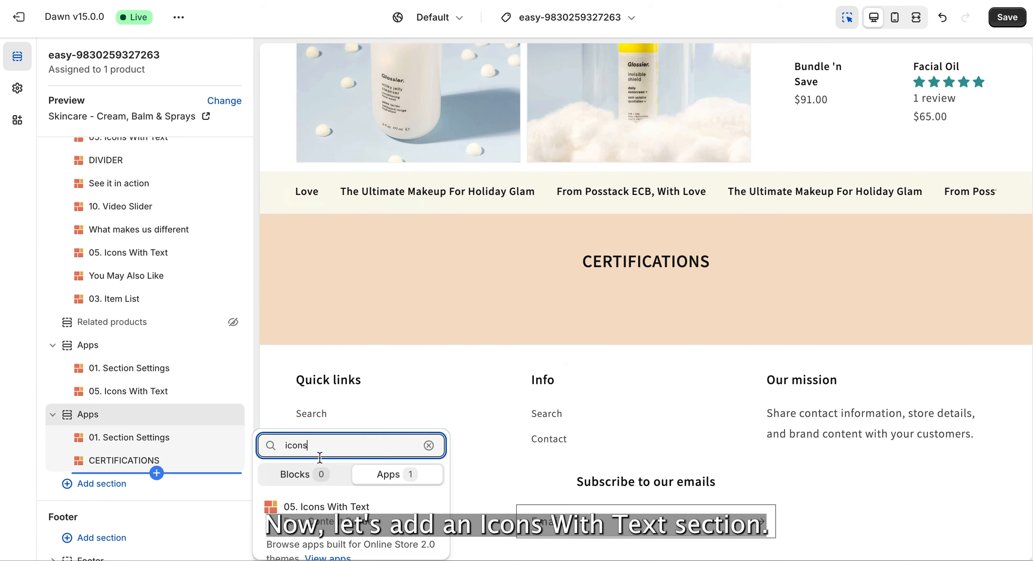
left_click(299, 506)
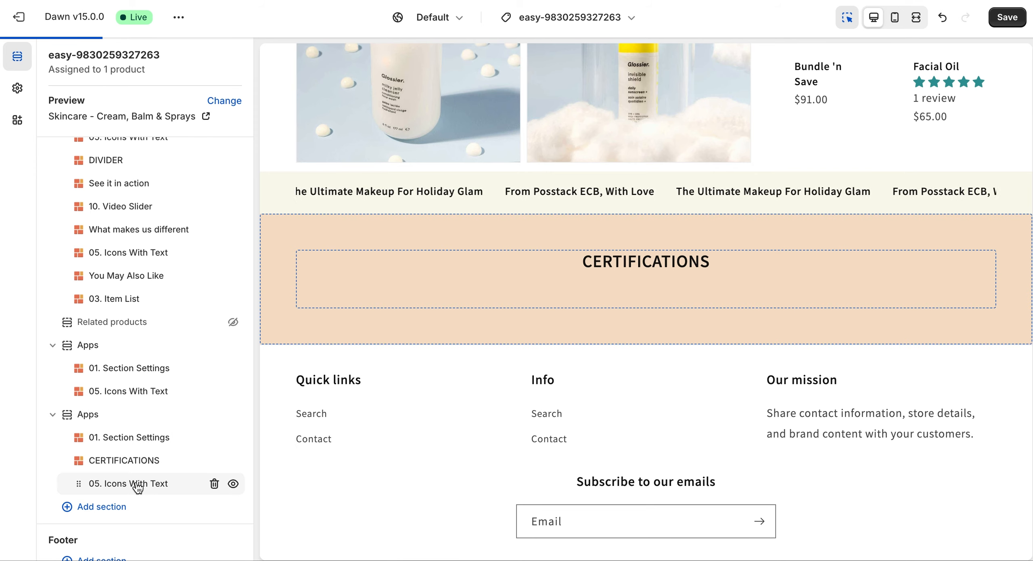
left_click(138, 484)
left_click(145, 351)
type("image-width-160")
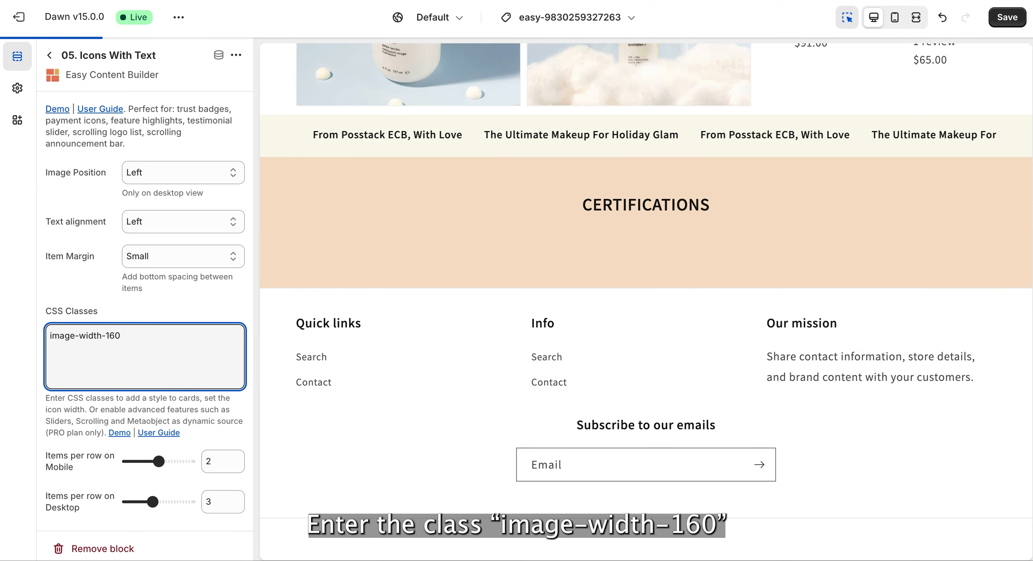
Step: Title Item #1 CERTIFIED PLASTIC NEGATIVE and enter its body text about donating proceeds to programs that eliminate more plastic waste than the company generates
scroll(77, 428, "down", 3)
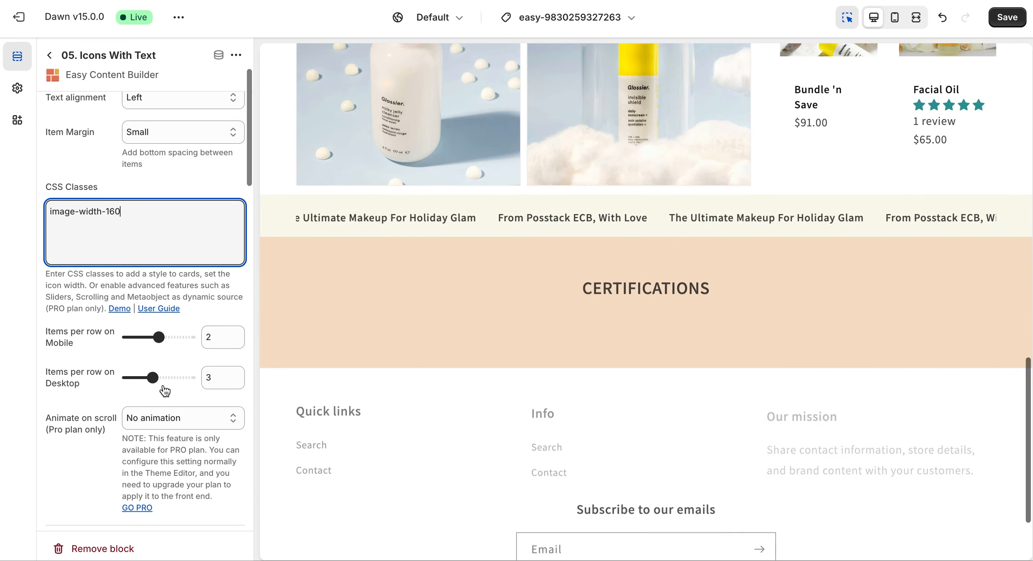
scroll(113, 447, "down", 8)
left_click(134, 213)
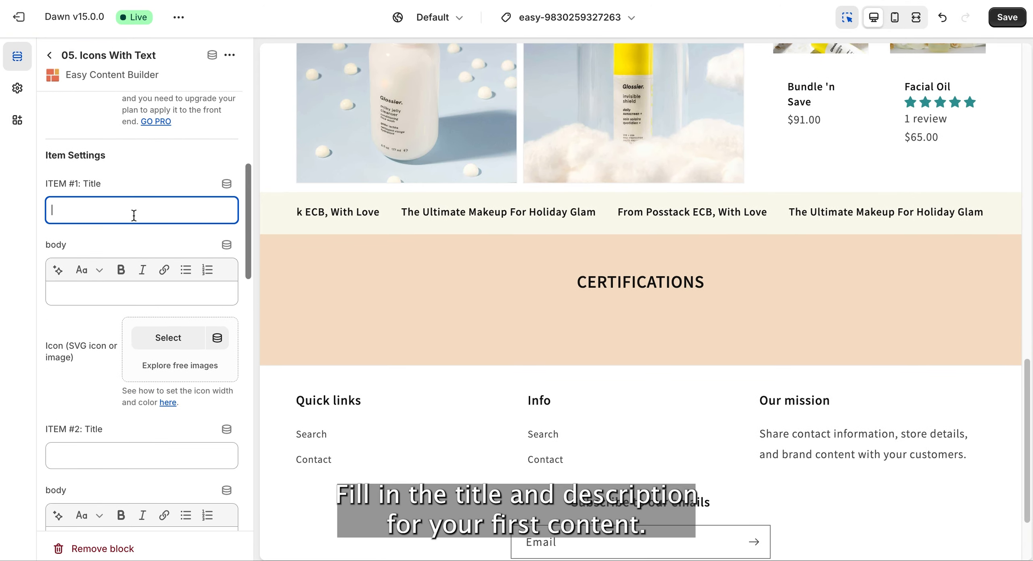
left_click(27, 234)
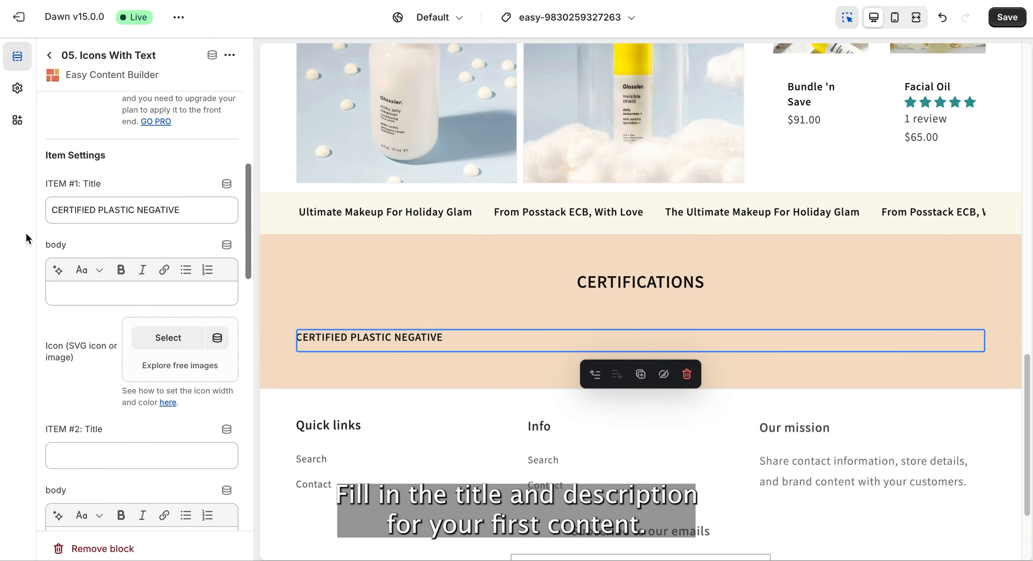
type("For each product we sell, we donate a portion of the proceeds to approved impact programs that eliminate more plastic waste from the environment than what we generate through our packaging and operations.")
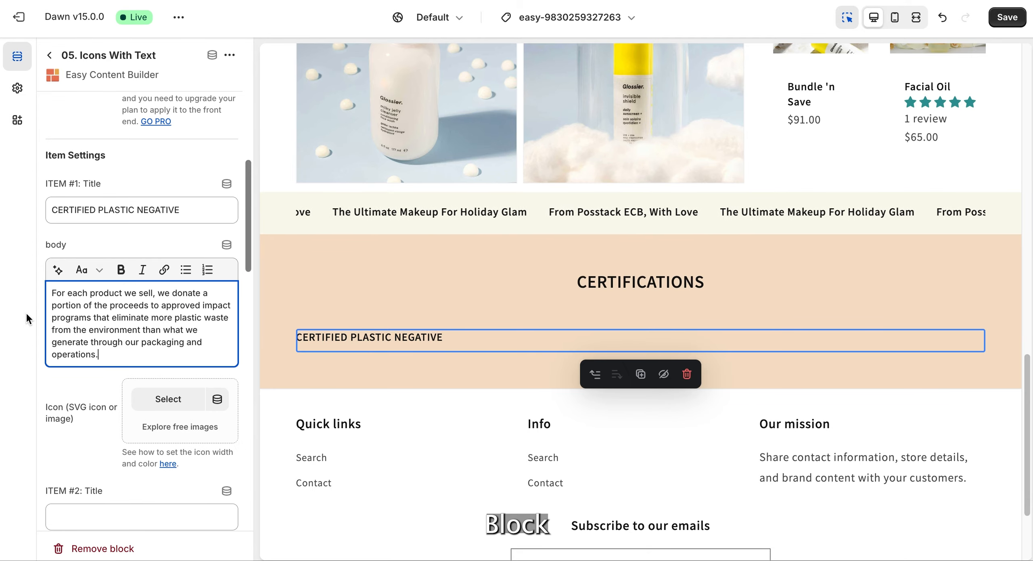
Step: Set the text alignment of the certifications Icons With Text block to Center
scroll(119, 299, "up", 10)
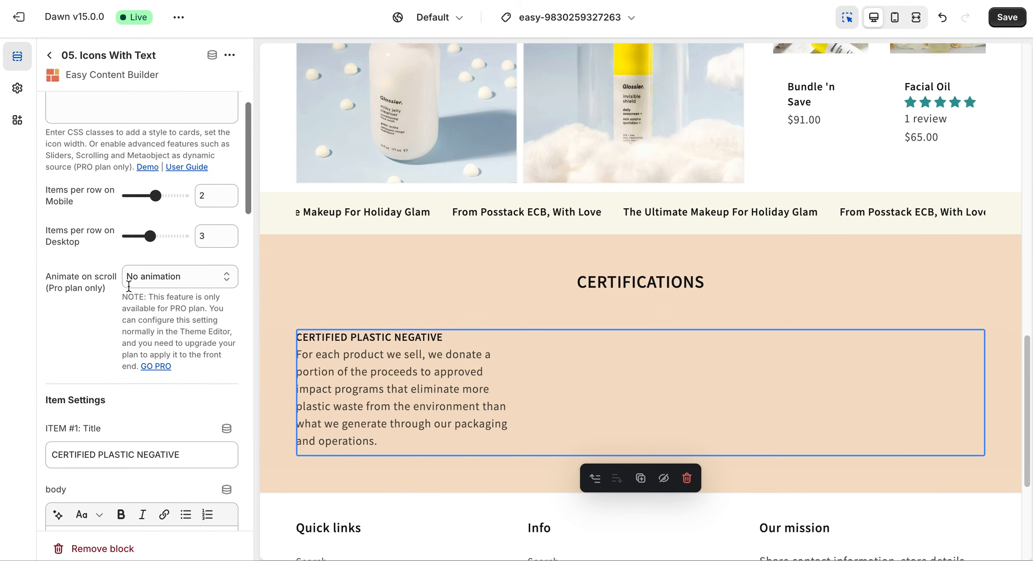
left_click(209, 221)
left_click(189, 230)
Step: Find the logo images in the file library and use logo-grand as the icon of Item #1
scroll(94, 278, "down", 15)
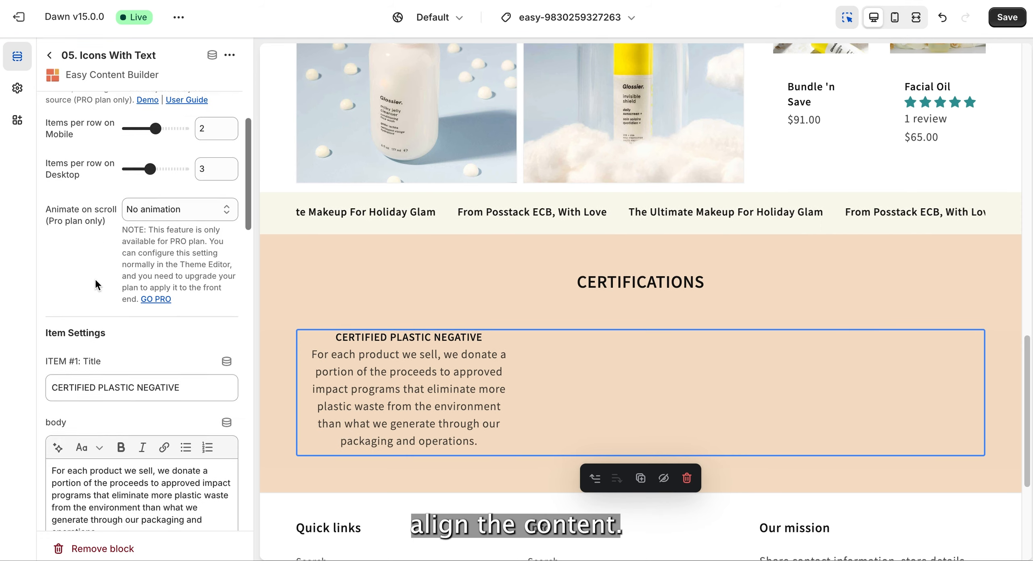
left_click(180, 257)
type("logo")
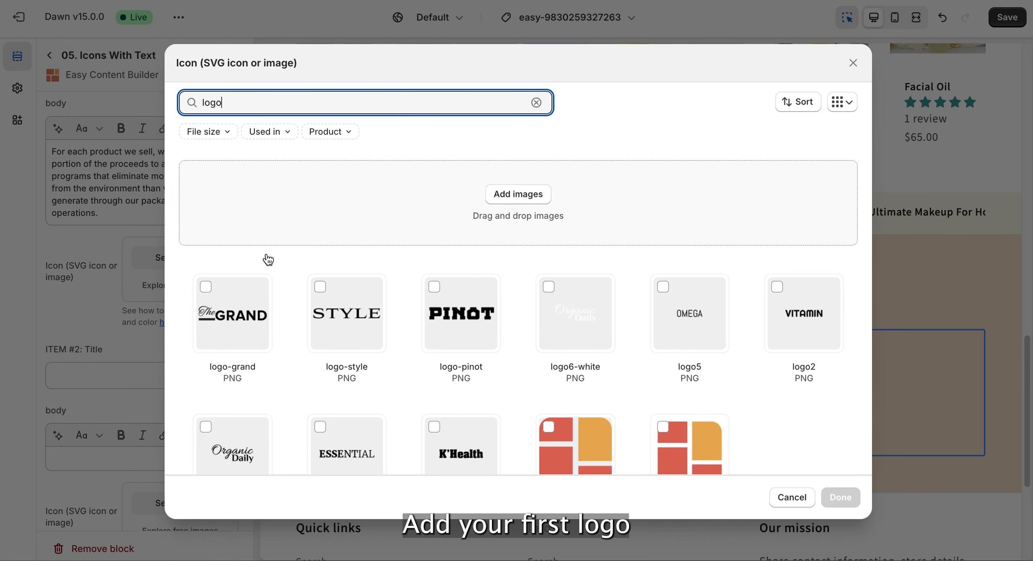
left_click(232, 310)
left_click(840, 497)
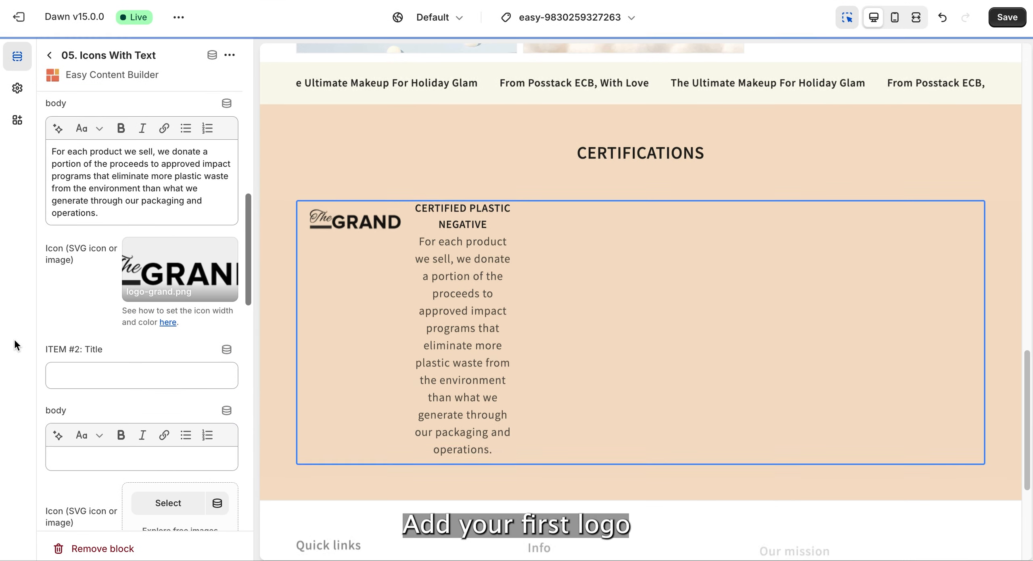
Step: Set the image position of the certifications Icons With Text block to Top
scroll(142, 300, "up", 15)
left_click(221, 179)
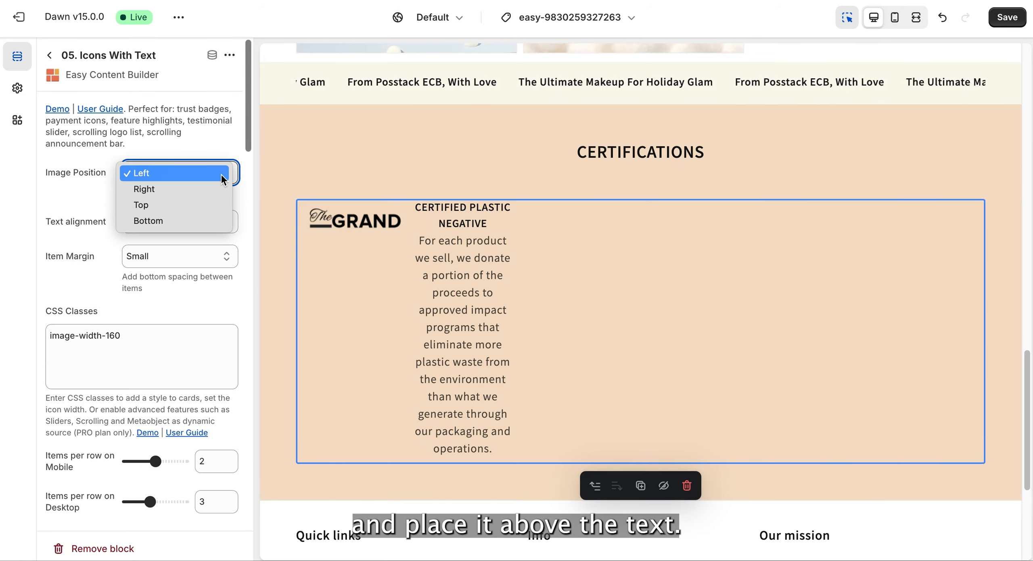
left_click(32, 236)
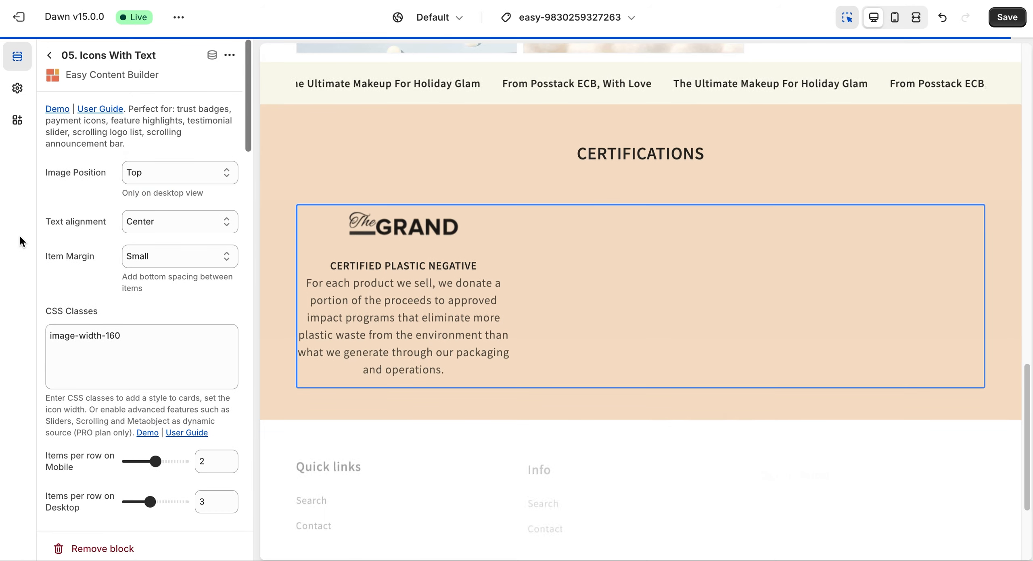
Step: Title Item #2 CLIMATE NEUTRAL CERTIFIED and enter its body text about neutralizing the entire carbon footprint through carbon drawdown initiatives
scroll(71, 312, "down", 14)
scroll(73, 365, "down", 2)
left_click(100, 270)
left_click(24, 278)
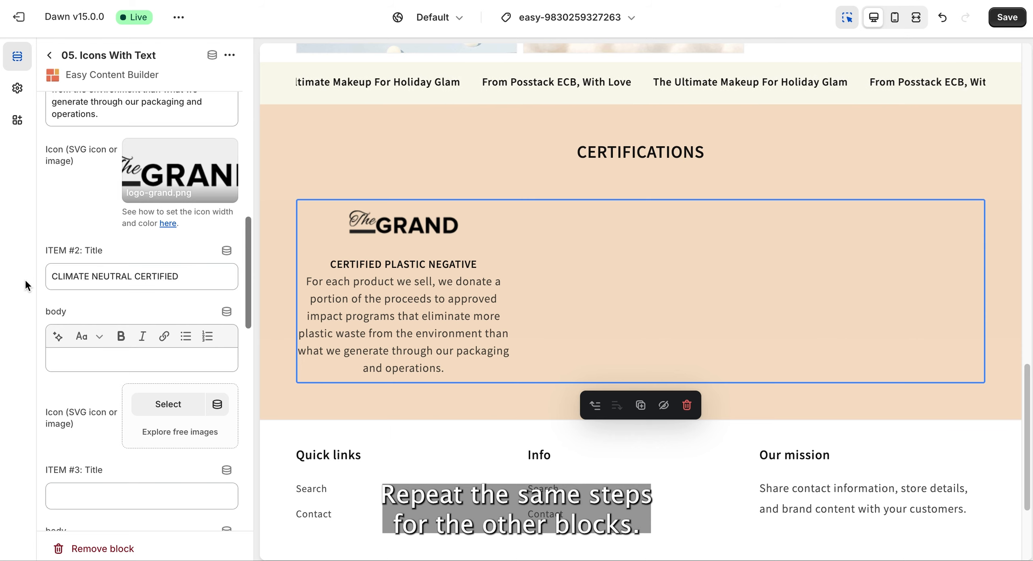
left_click(160, 360)
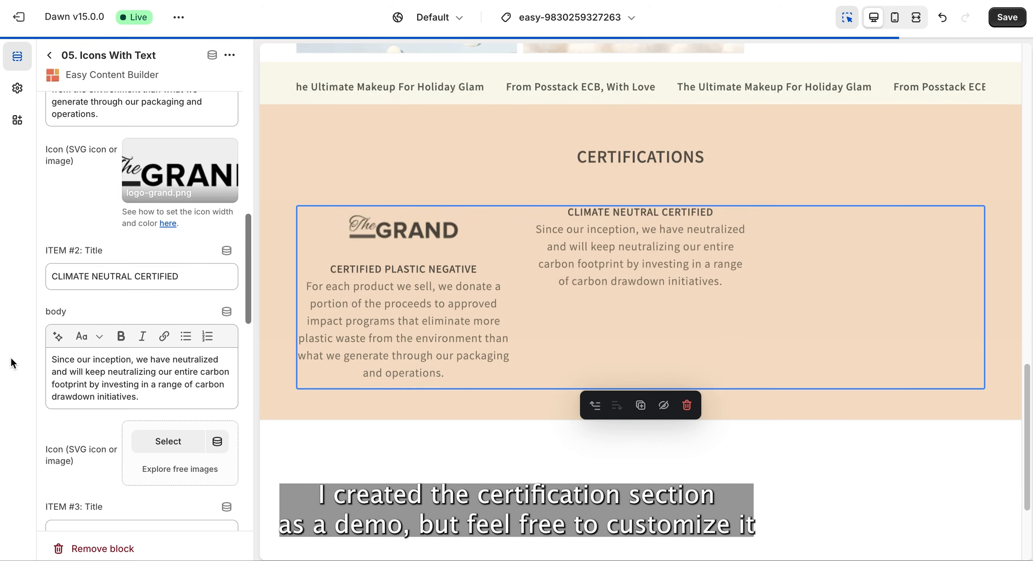
Step: Search the file library for logo and use logo-pinot as the icon of Item #2
left_click(176, 445)
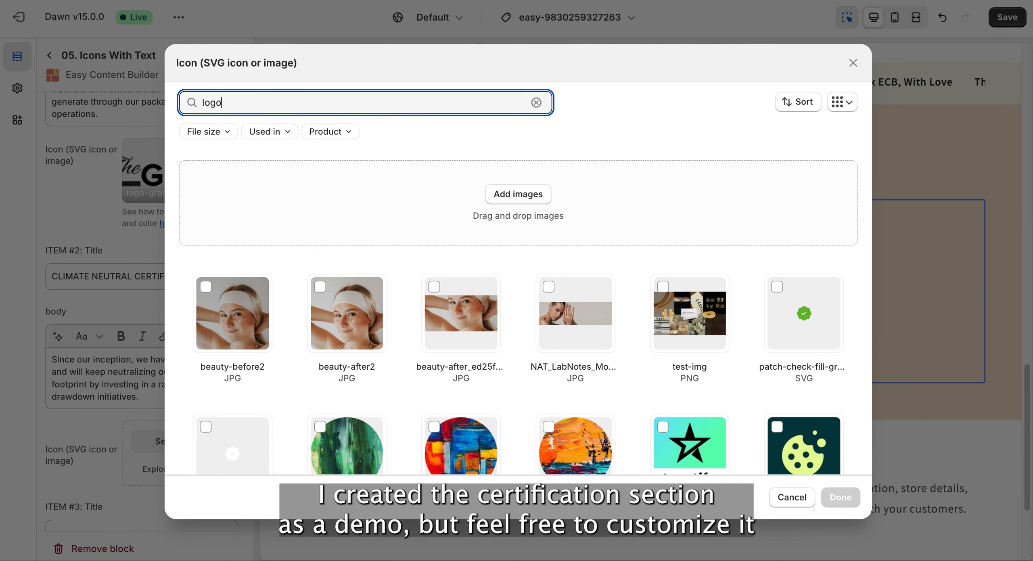
type("logo")
left_click(461, 313)
left_click(833, 506)
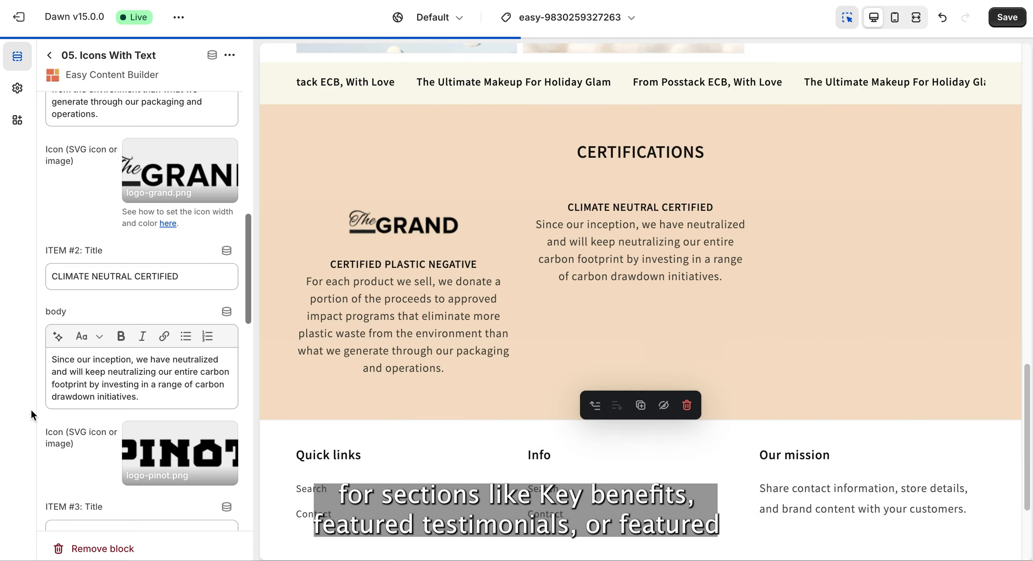
Step: Title Item #3 1% FOR THE PLANET and enter its body text about contributing 1% of all sales to environmental non-profits
scroll(184, 381, "down", 6)
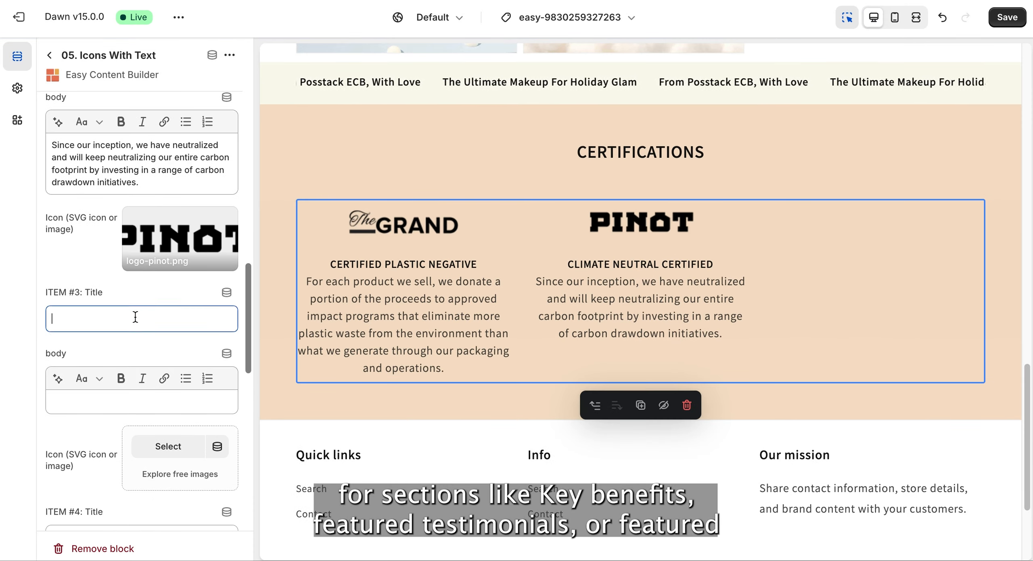
left_click(135, 317)
left_click(7, 318)
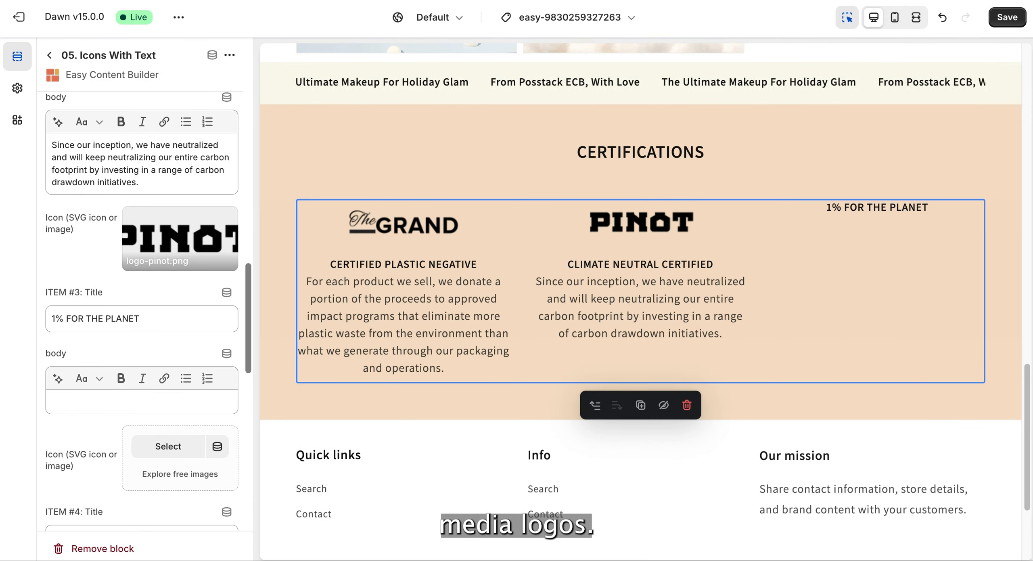
left_click(125, 406)
type("We contribute 1% of all our sales to various environmental non-profits that are addressing some of the most urgent climate change challenges we face today.")
Step: Use the Organic Daily logo as the icon of Item #3, save the template and return to the section list
left_click(168, 483)
type("logo")
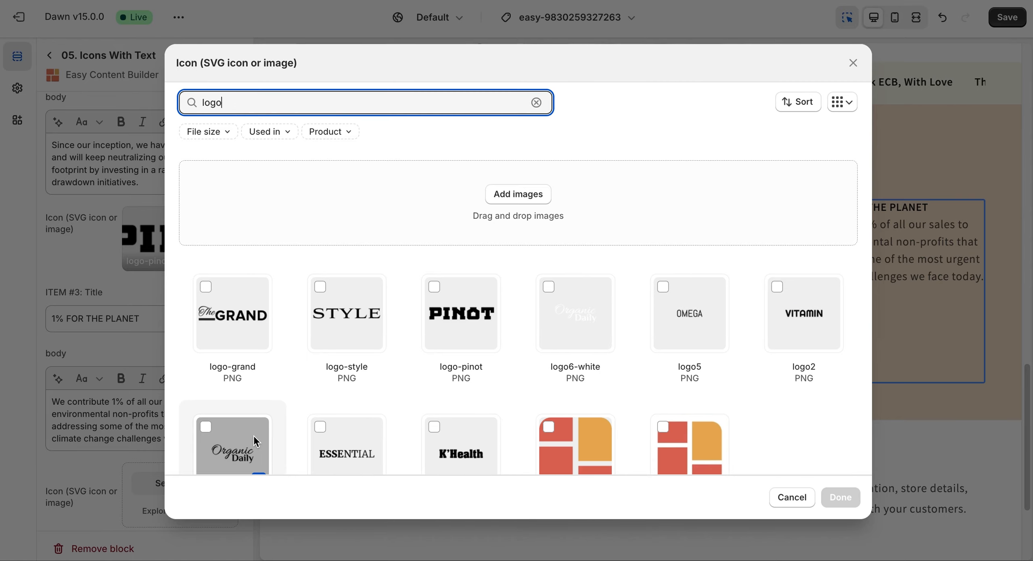
left_click(254, 439)
left_click(850, 500)
key("super+s")
left_click(49, 55)
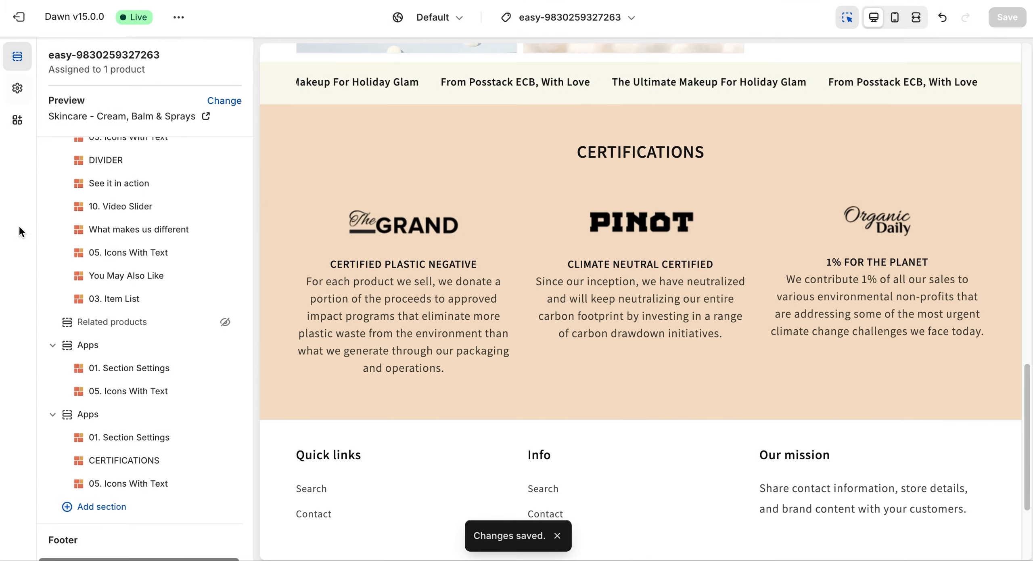
Step: Add a new app section with a 01. Section Settings block and set its desktop layout to Two Cols: First Block Left (PRO)
left_click(100, 508)
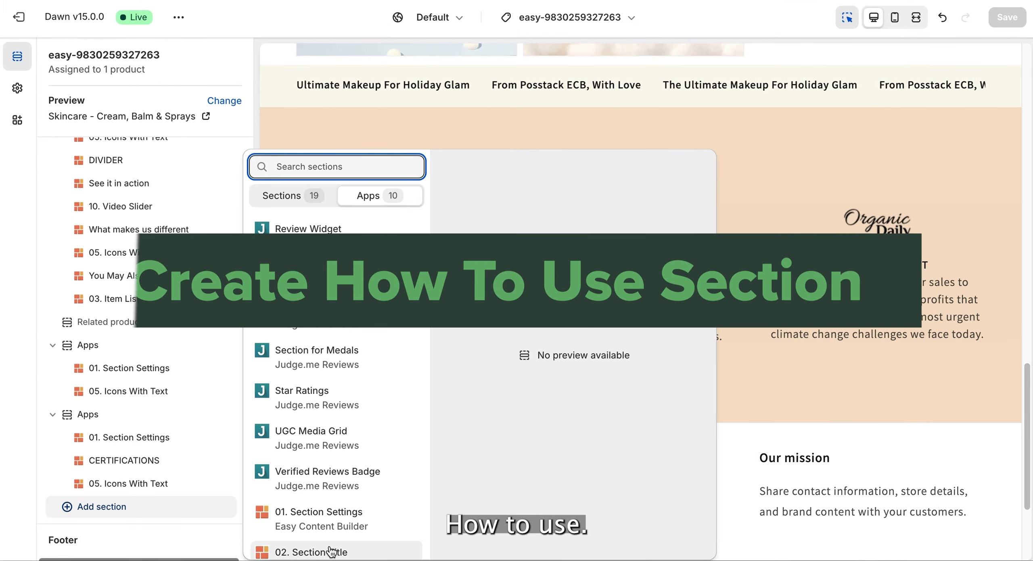
left_click(294, 520)
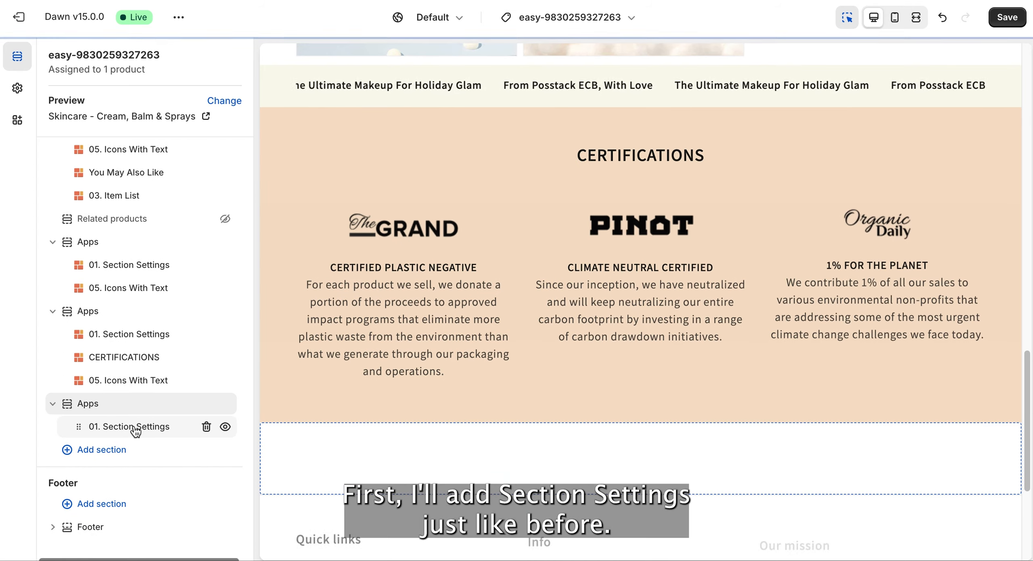
left_click(134, 429)
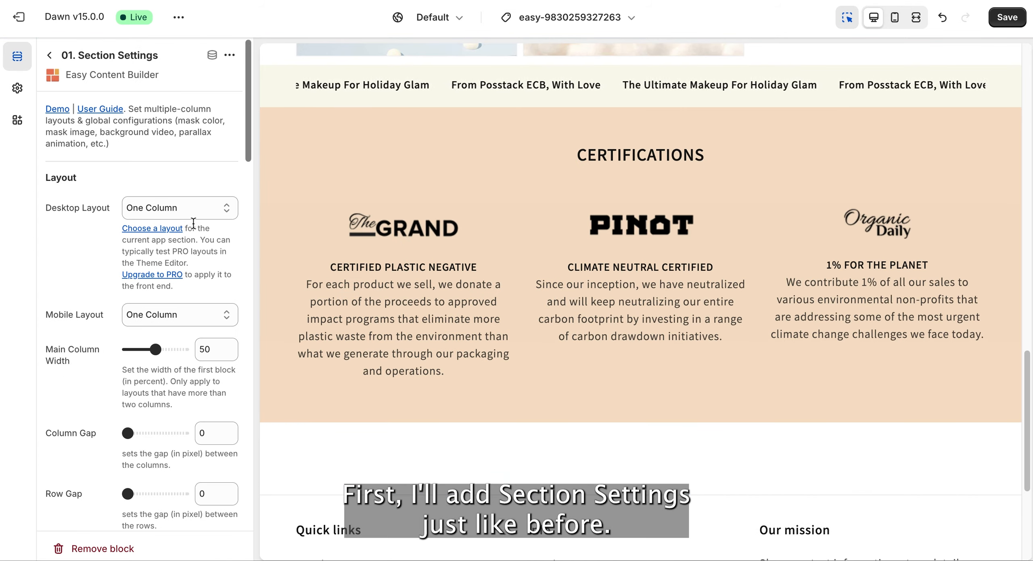
left_click(194, 208)
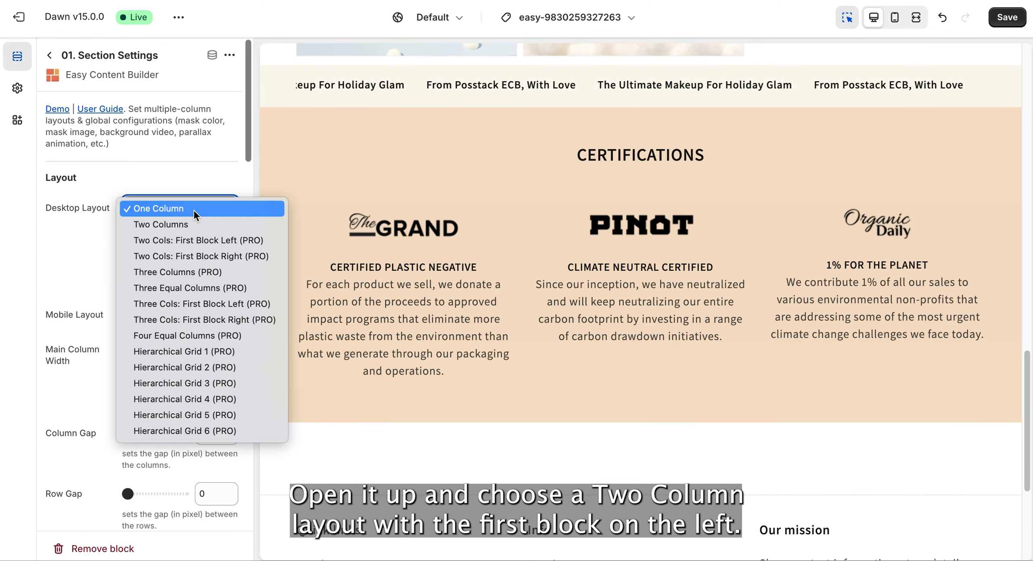
left_click(214, 240)
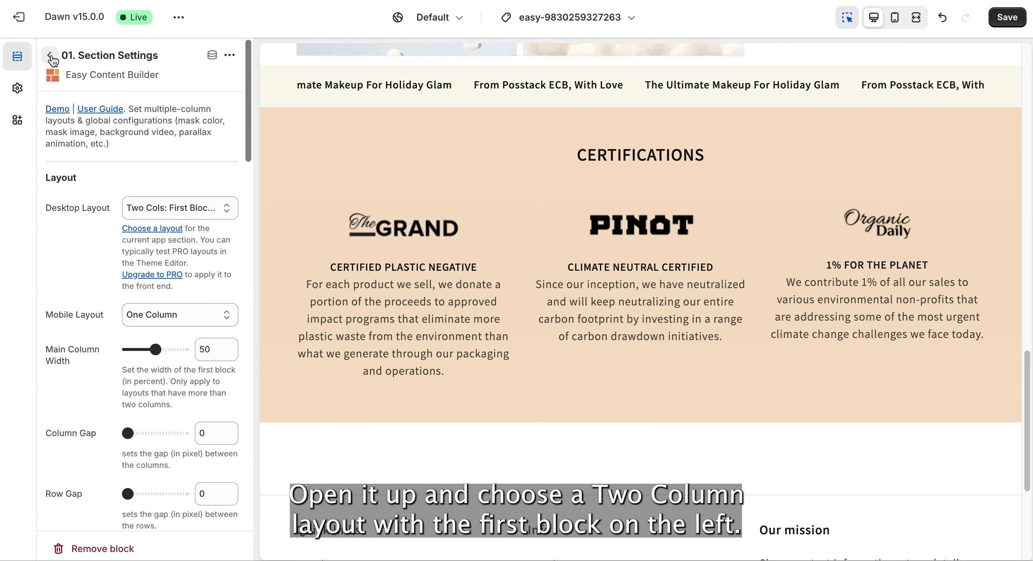
left_click(50, 56)
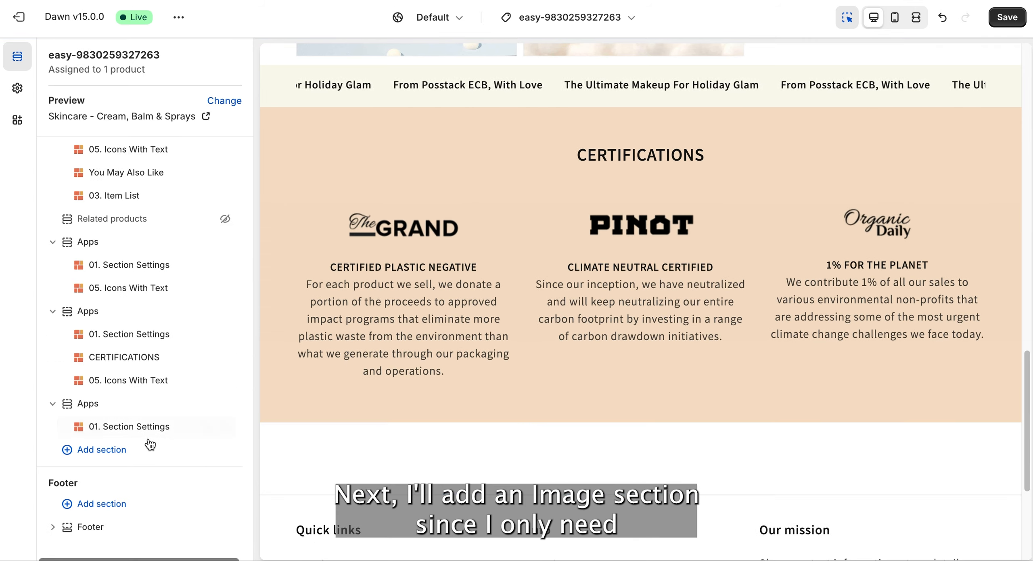
Step: Add a 07. Image block below 01. Section Settings in the new Apps section
left_click(152, 439)
type("image")
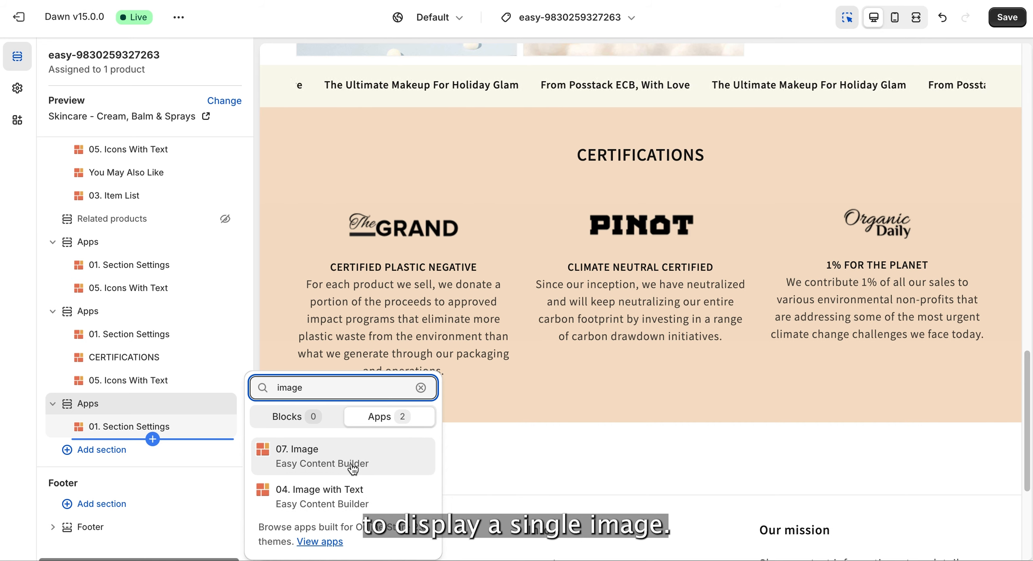
left_click(380, 455)
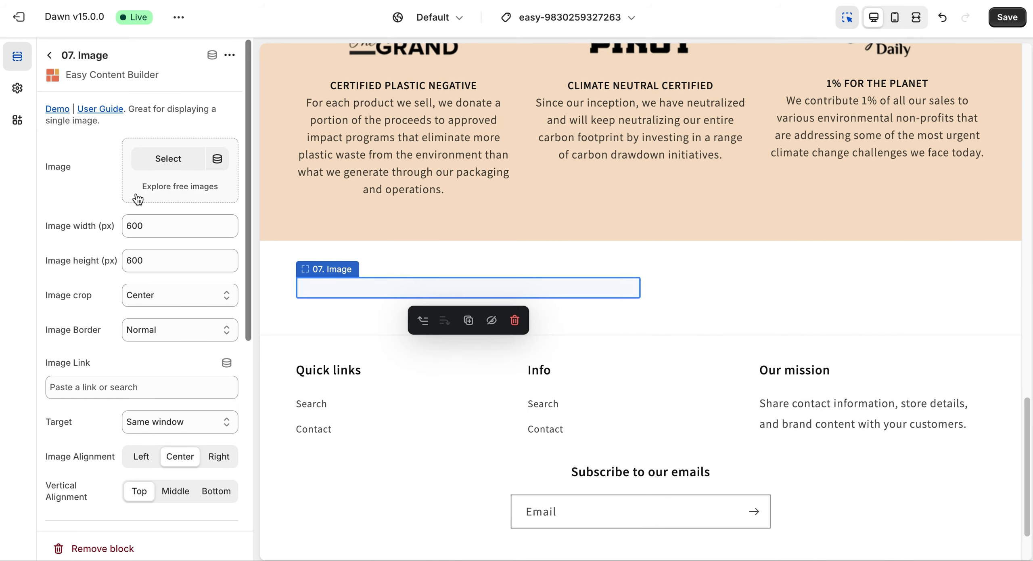
Step: Search the file library for beauty and choose beauty-glossier3 as the picture of the 07. Image block
left_click(168, 159)
type("beauty")
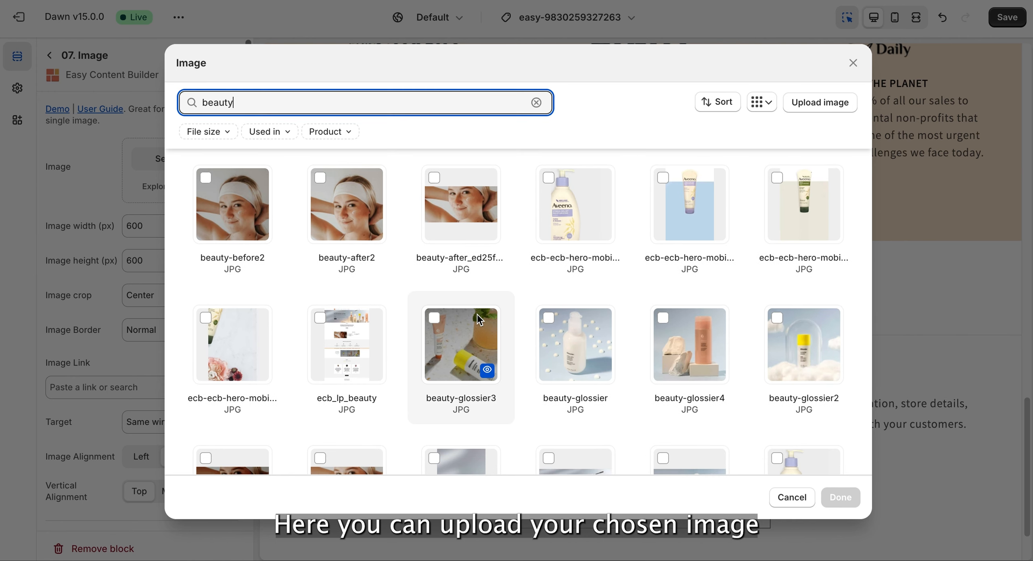
left_click(478, 330)
left_click(839, 506)
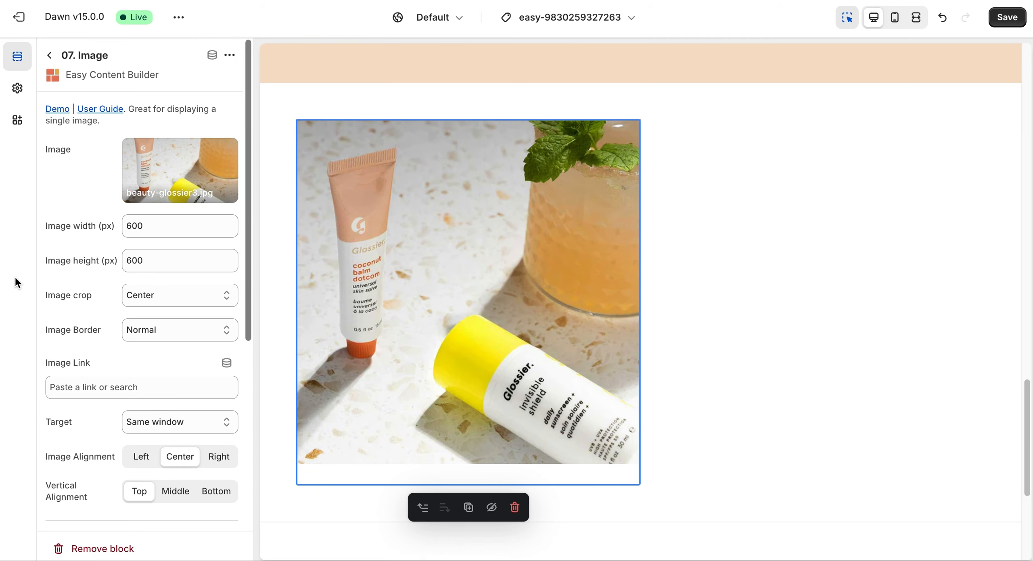
Step: Set the image width to 800 px and the height to 1024 px, and return to the section list
key("BackSpace")
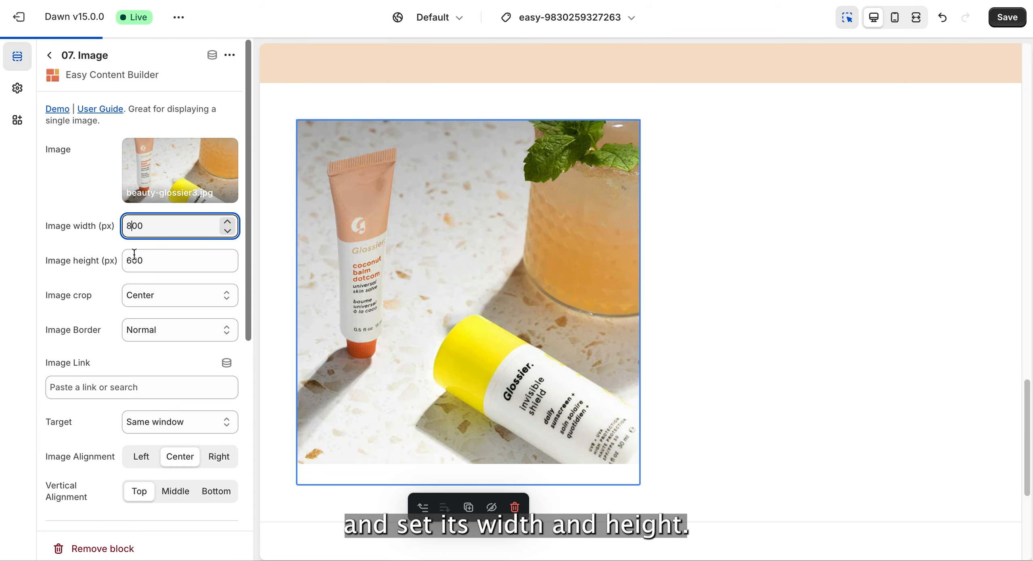
key("Tab")
type("1024")
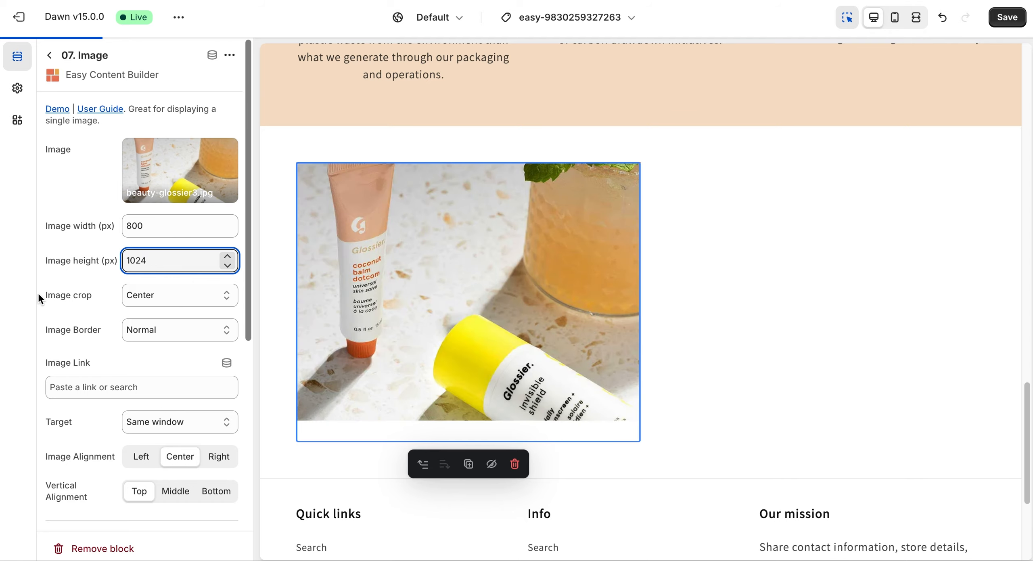
left_click(49, 56)
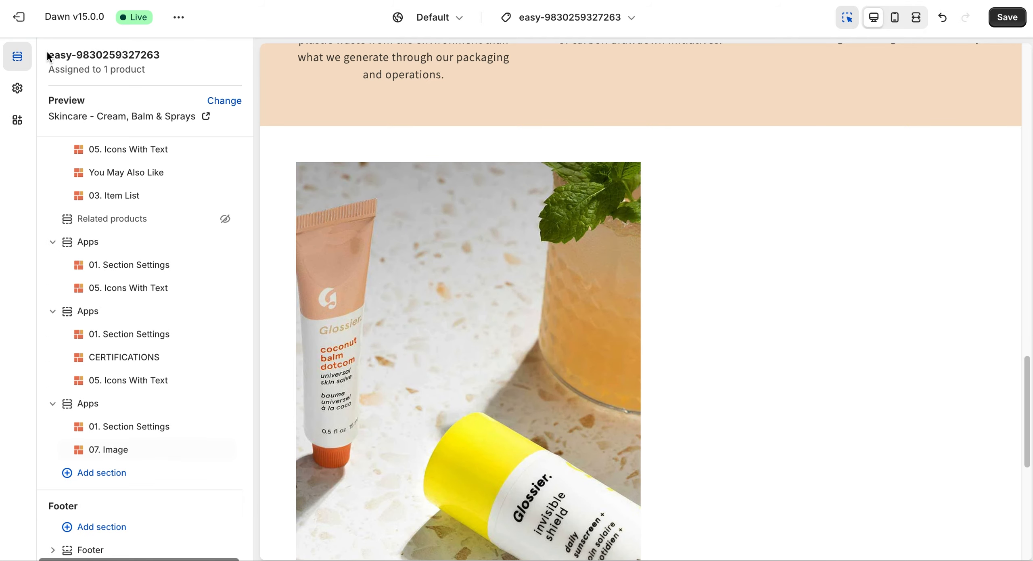
Step: Add a 02. Section Title block below 07. Image titled "Use daily, morning and night. Avoid direct contact with eyes. If contact occurs, rinse with water."
left_click(152, 462)
scroll(341, 464, "down", 1)
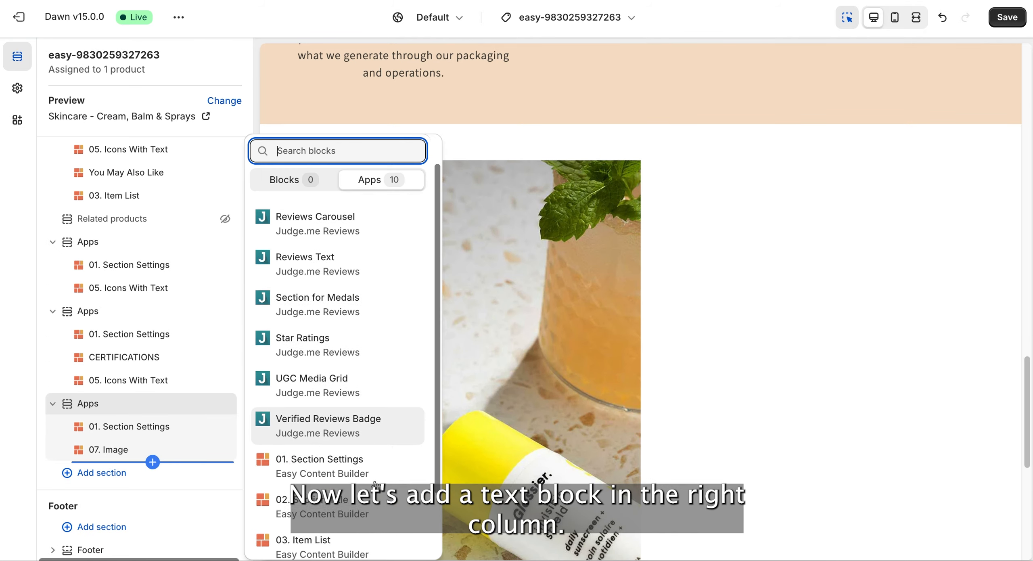
left_click(314, 493)
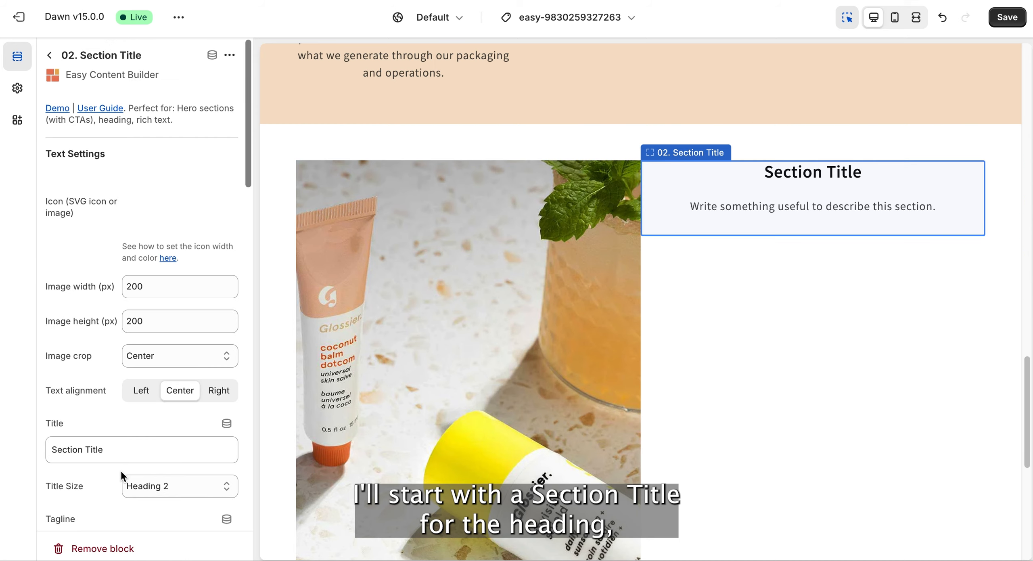
scroll(181, 248, "down", 5)
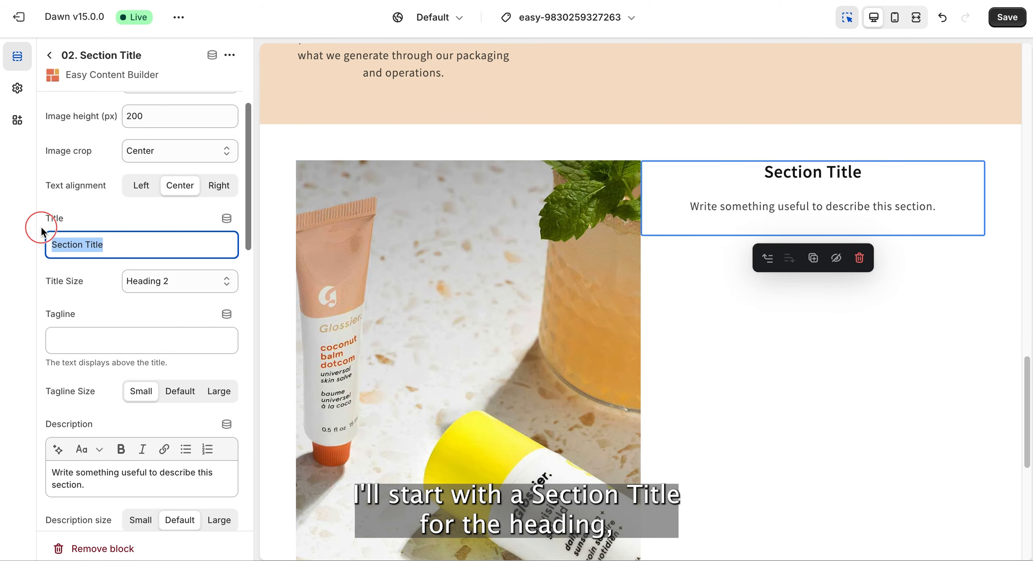
type("Use daily, morning and night. Avoid direct contact with eyes. If contact occurs, rinse with water.")
Step: Clear the default description of the 02. Section Title block and enter "How to use" as its tagline
left_click_drag(84, 513, 61, 495)
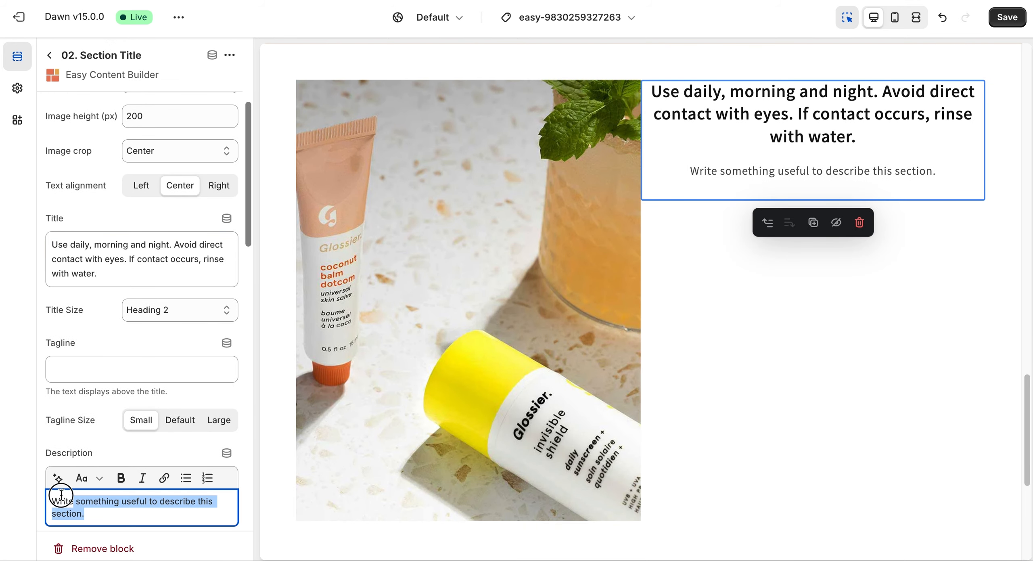
key("BackSpace")
left_click(122, 372)
type("How to use")
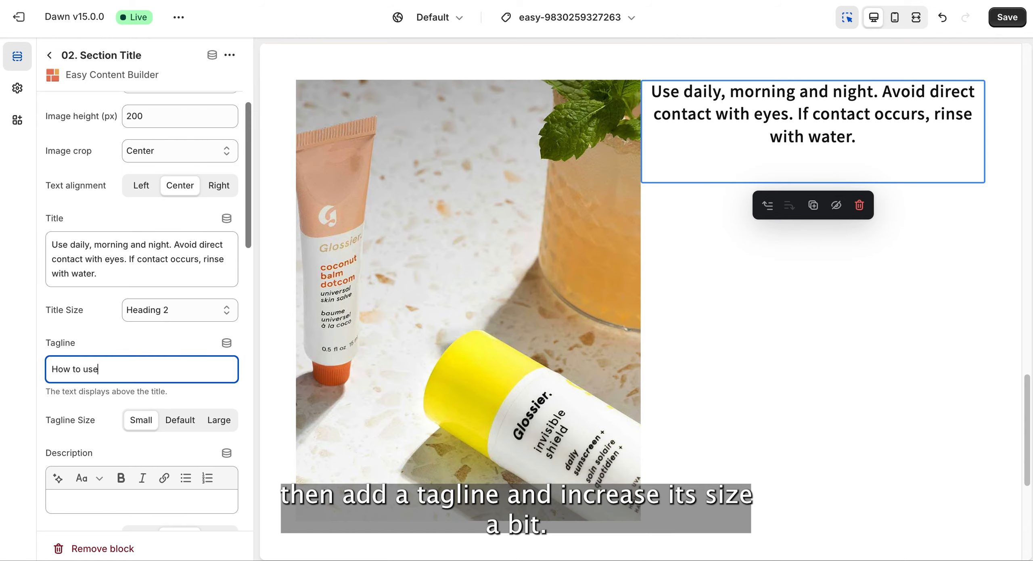
left_click(20, 316)
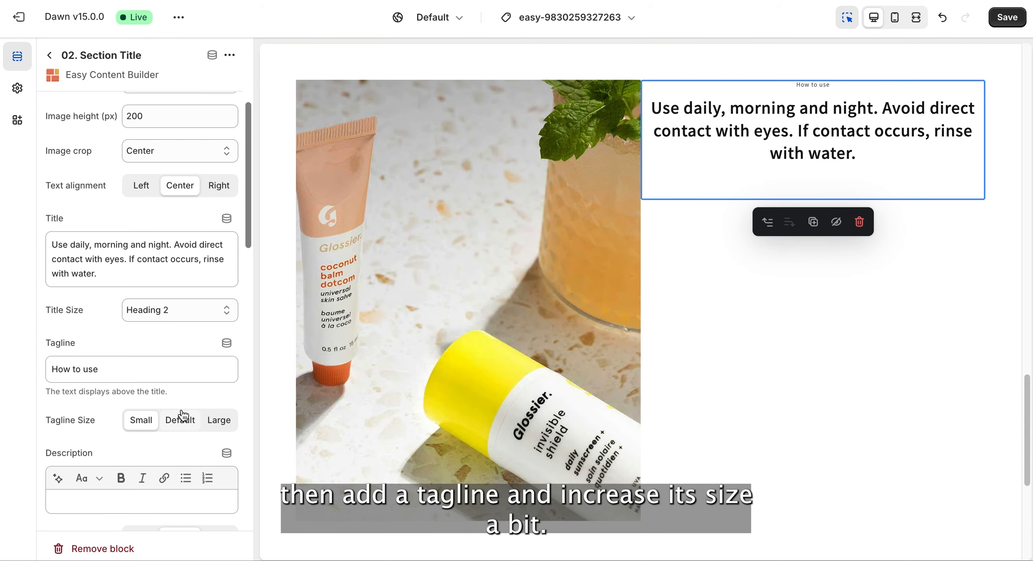
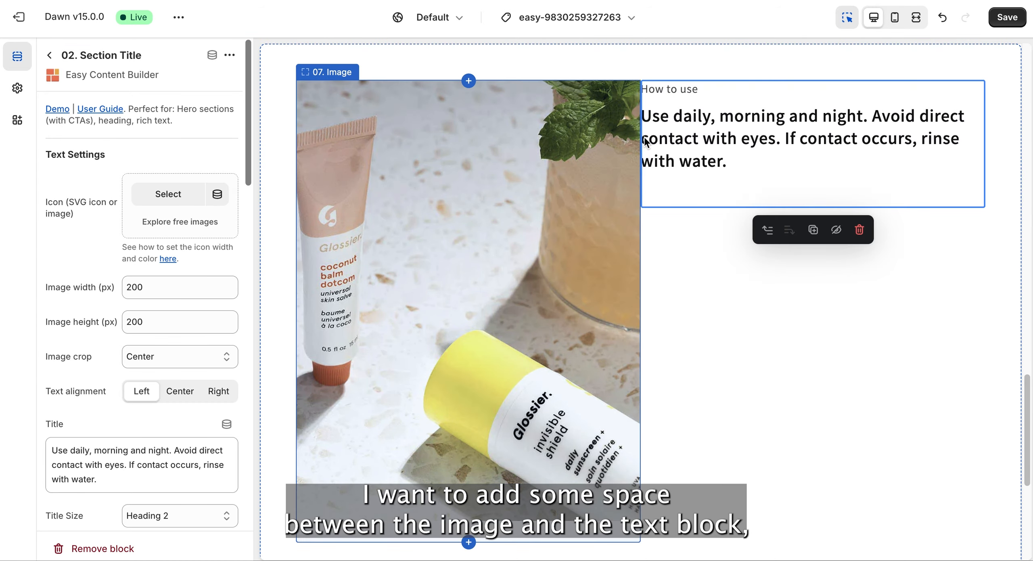
Step: Set the margin of the 02. Section Title block to Small
scroll(120, 426, "down", 15)
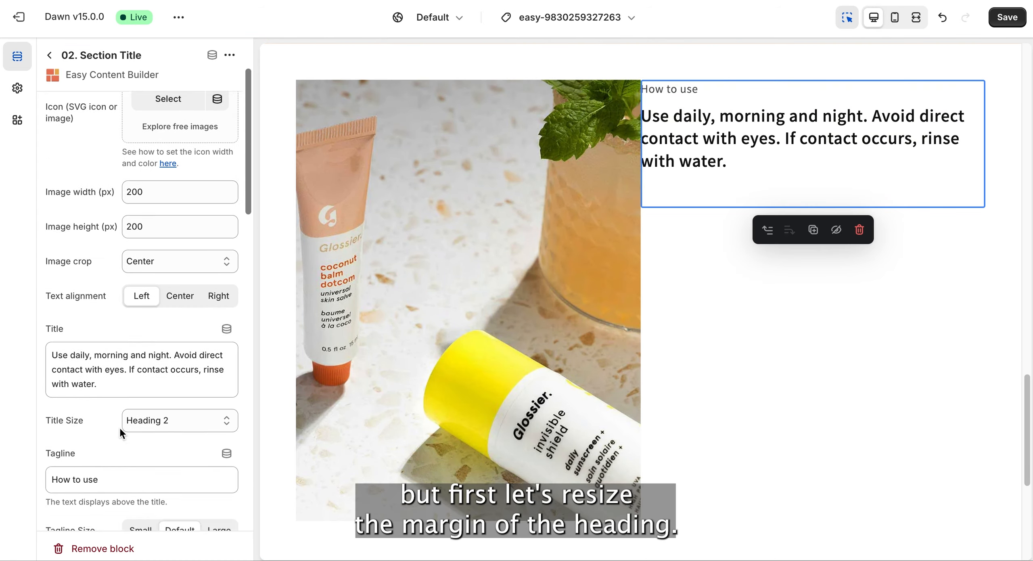
left_click(195, 386)
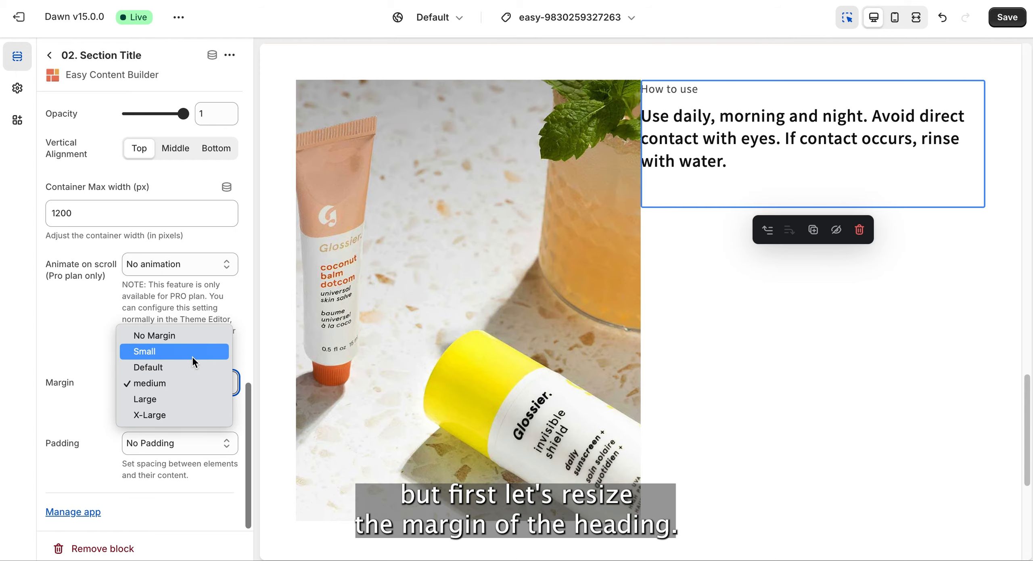
left_click(161, 353)
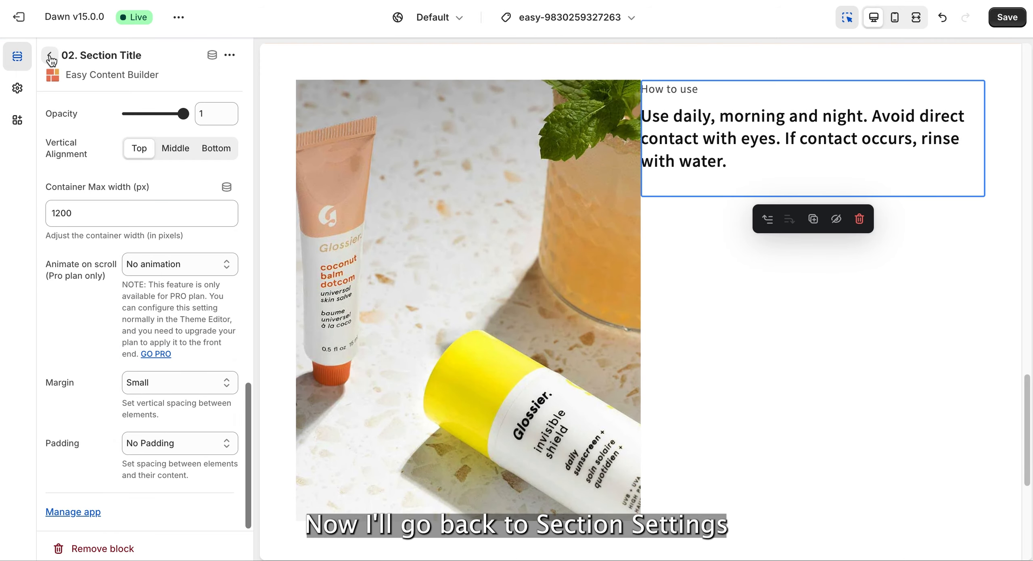
Step: Return to the section list and open the 01. Section Settings block of the last Apps section
left_click(50, 55)
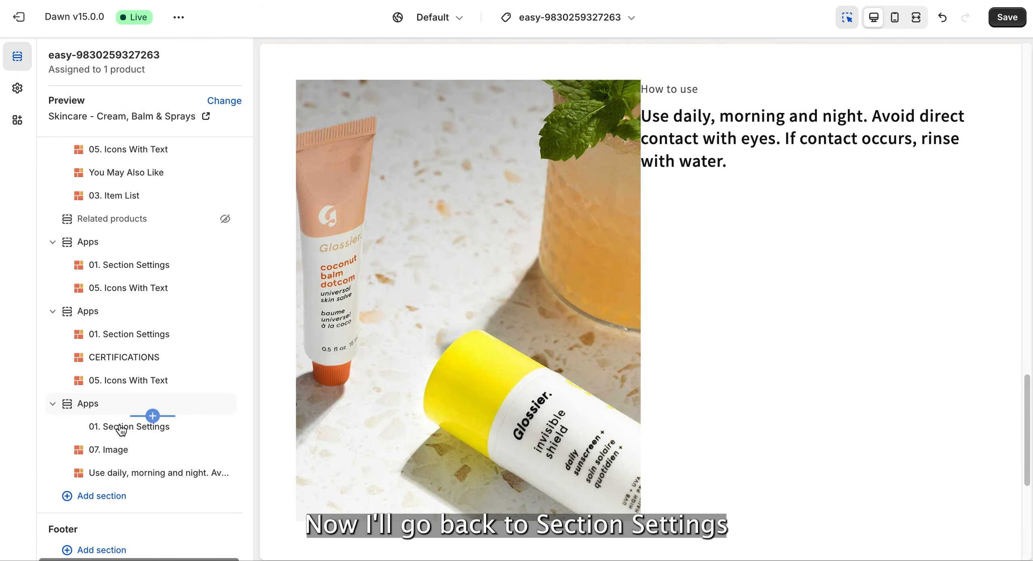
left_click(153, 429)
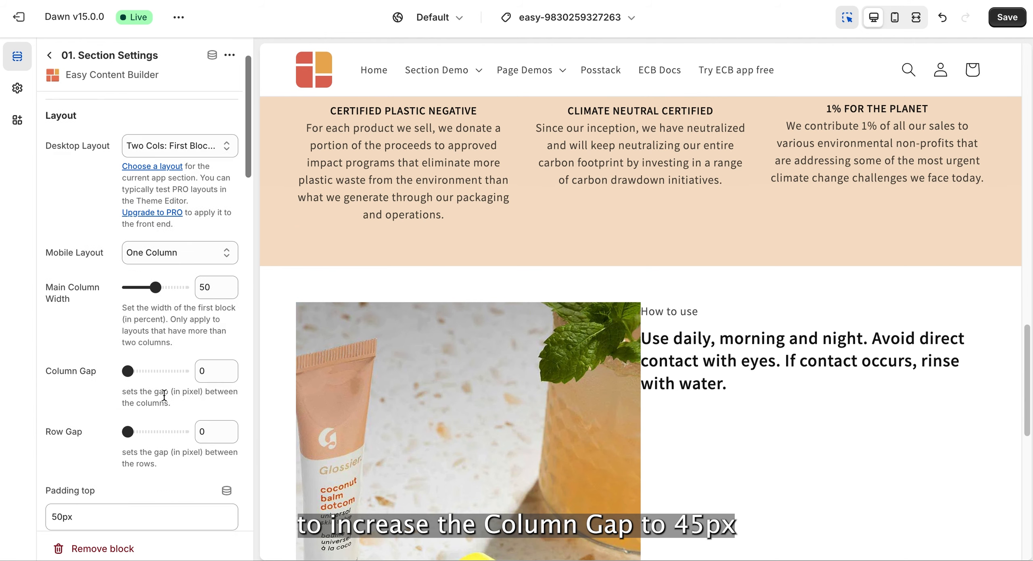
Step: Set the column gap of the two-column "How to use" section to 45
scroll(164, 396, "down", 2)
left_click_drag(128, 308, 146, 309)
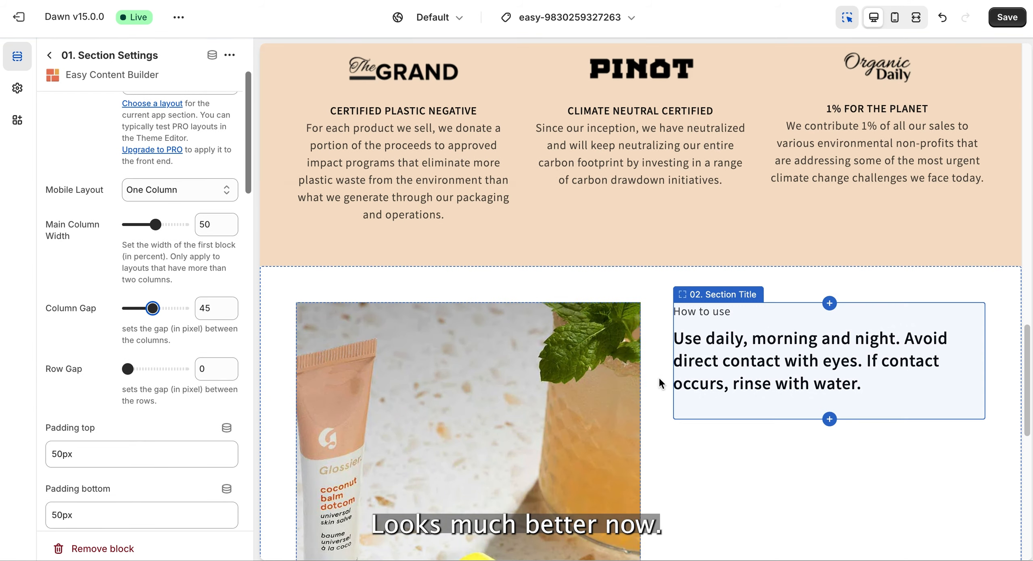
left_click(49, 56)
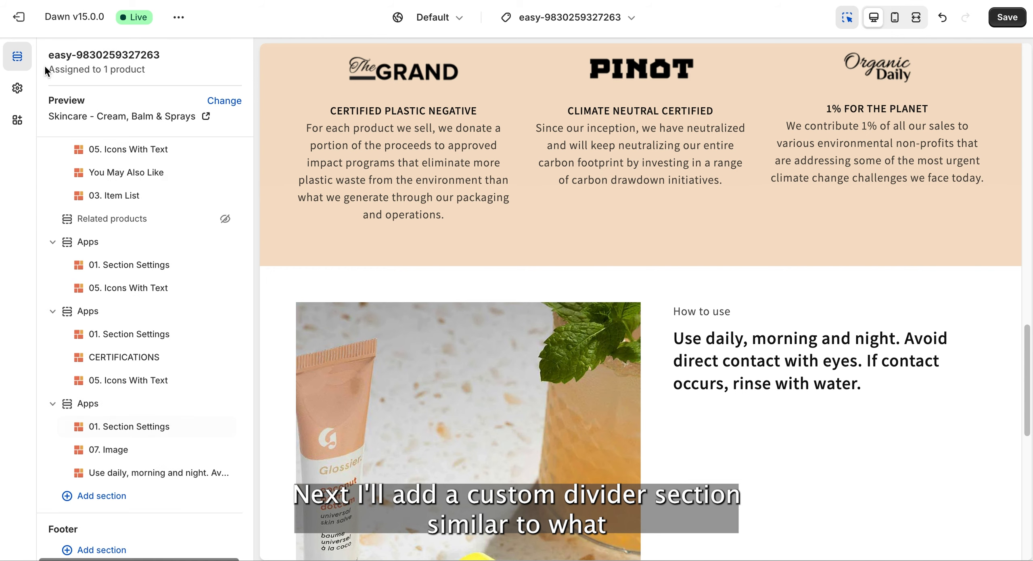
Step: Add a Divider block below the "Use daily, morning and night" title block and open its settings
left_click(153, 485)
type("divider")
key("Return")
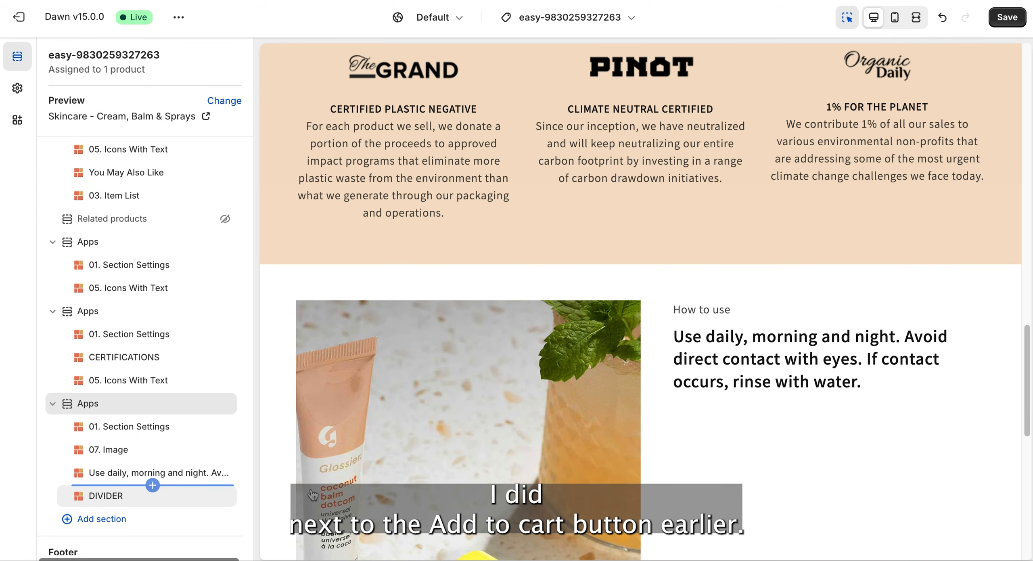
left_click(115, 495)
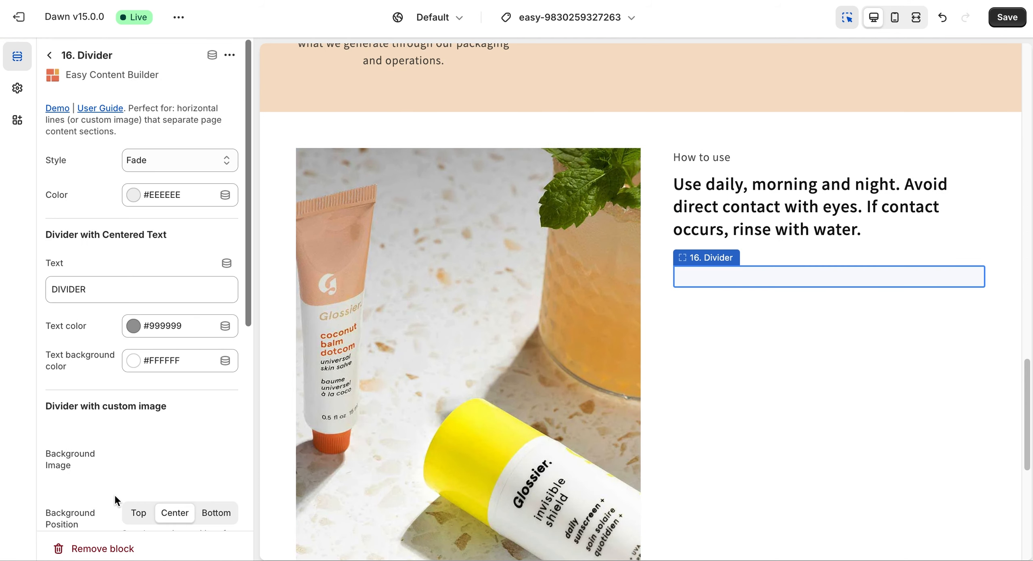
scroll(141, 323, "down", 1)
left_click(164, 153)
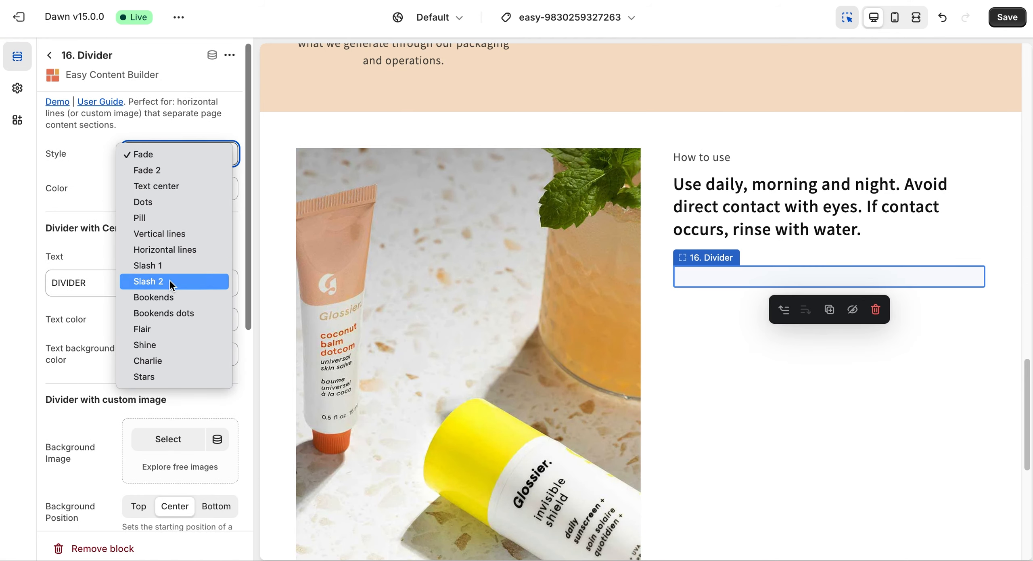
left_click(90, 189)
Step: Search the image library for "divider" and use divider_3px.jpg as the divider's background image
scroll(93, 258, "down", 5)
left_click(183, 241)
type("divider")
left_click(583, 312)
left_click(840, 497)
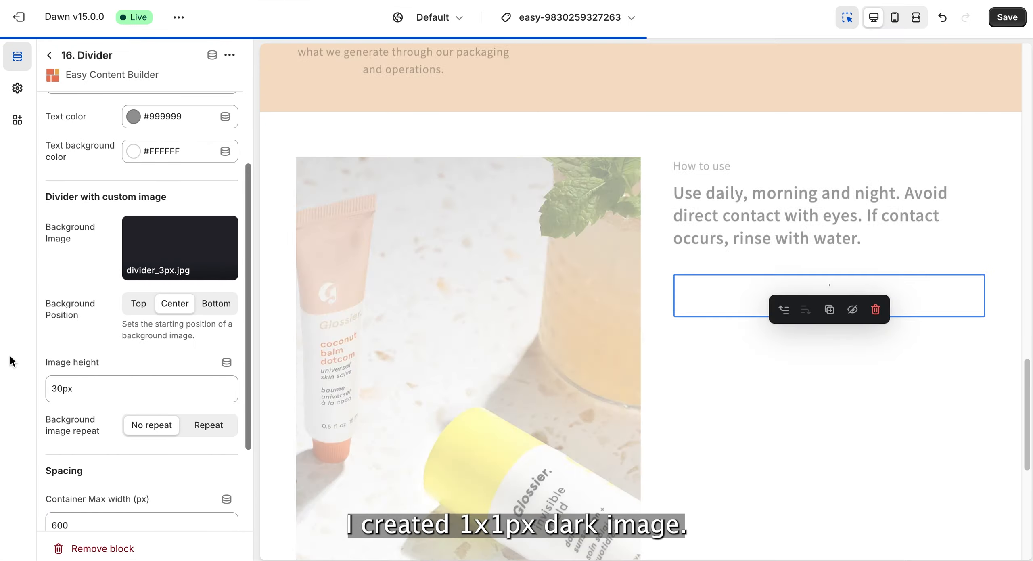
Step: Set the divider's image height to 1px and make its background image repeat
left_click_drag(61, 388, 50, 388)
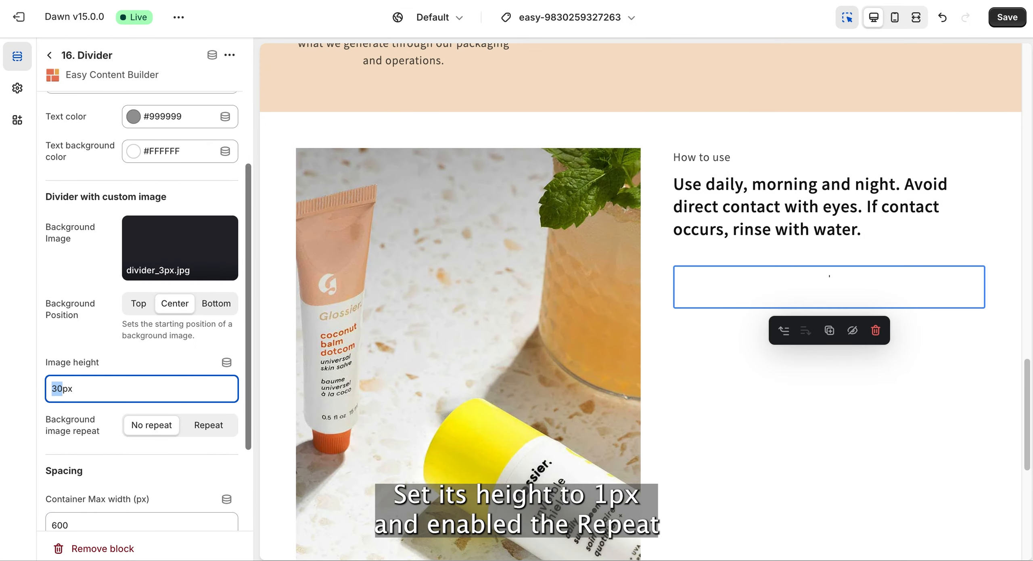
type("1")
left_click(209, 425)
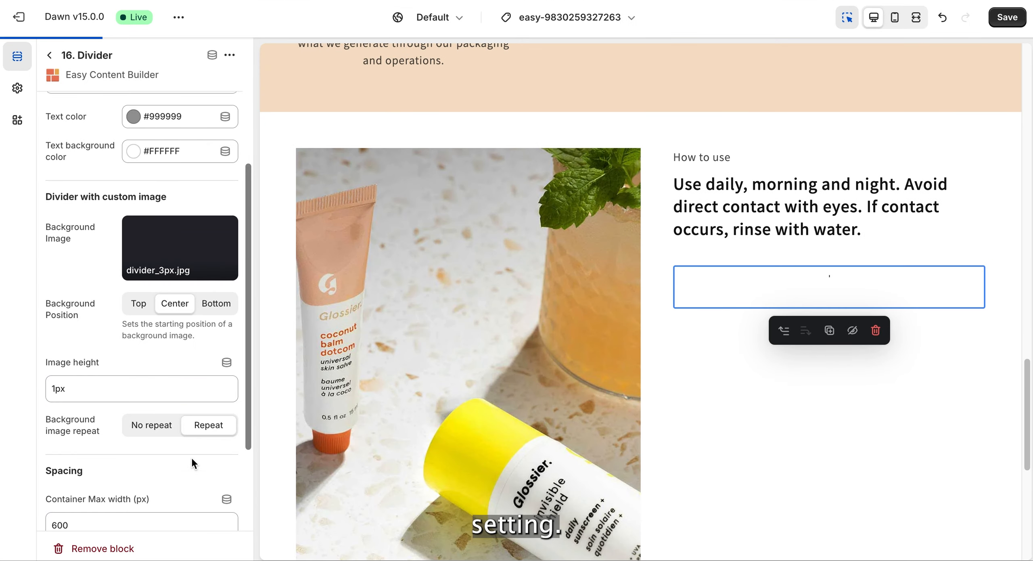
Step: Set the divider's margin to No Margin
scroll(190, 458, "down", 3)
left_click(63, 404)
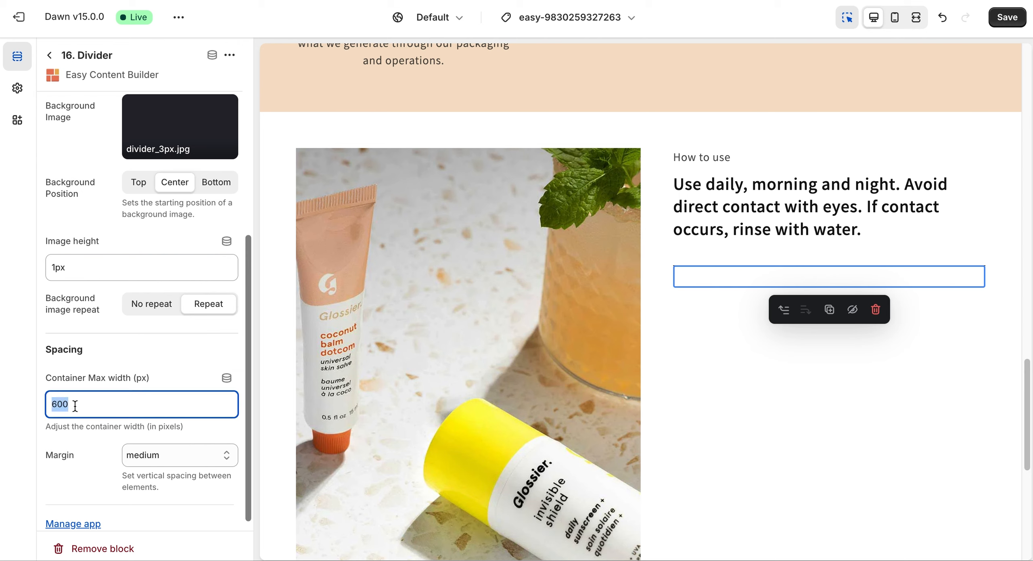
left_click(166, 454)
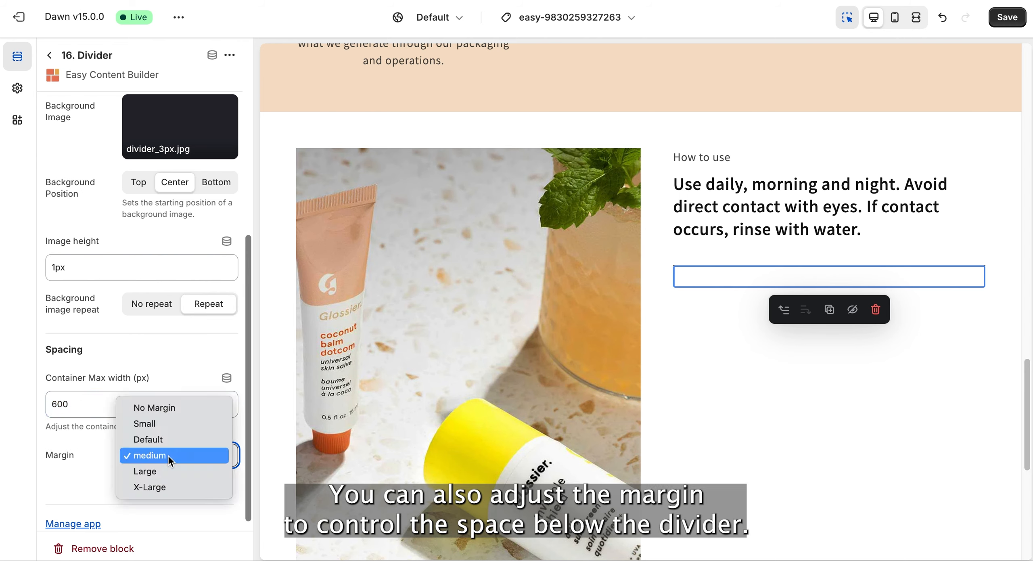
left_click(182, 408)
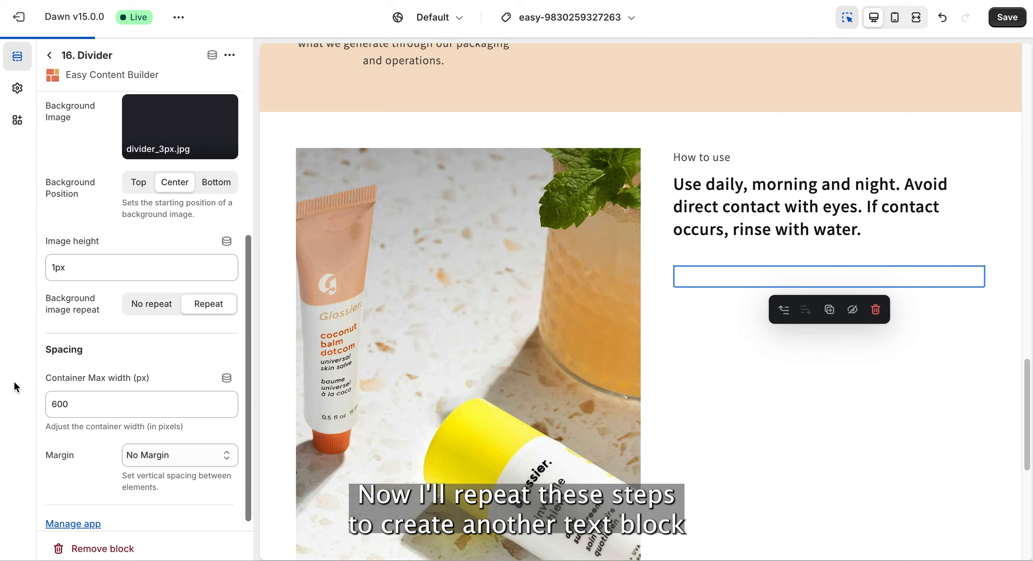
Step: Add a Section Title block below the divider and align its text left
left_click(49, 55)
left_click(153, 508)
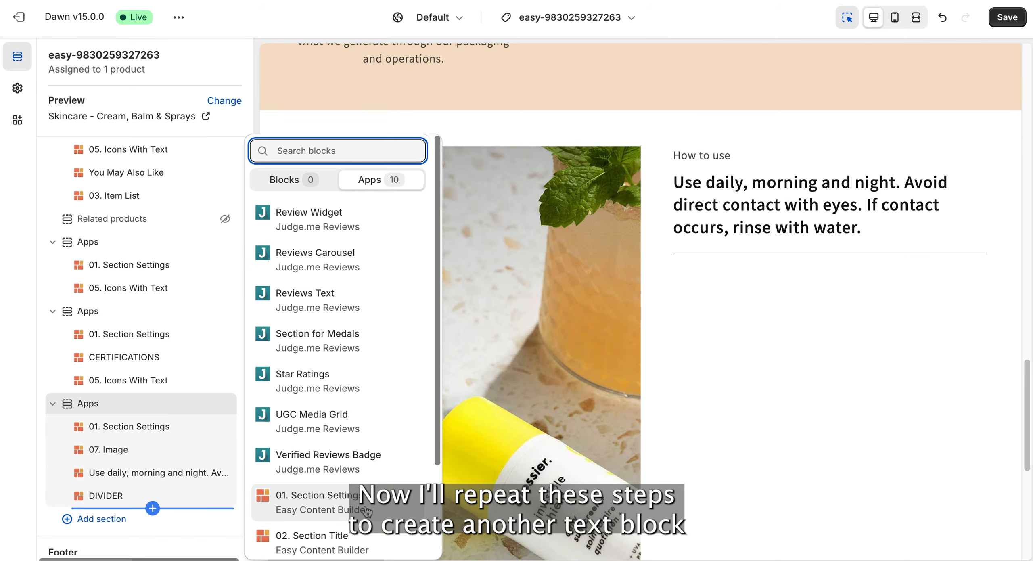
left_click(307, 538)
left_click(125, 521)
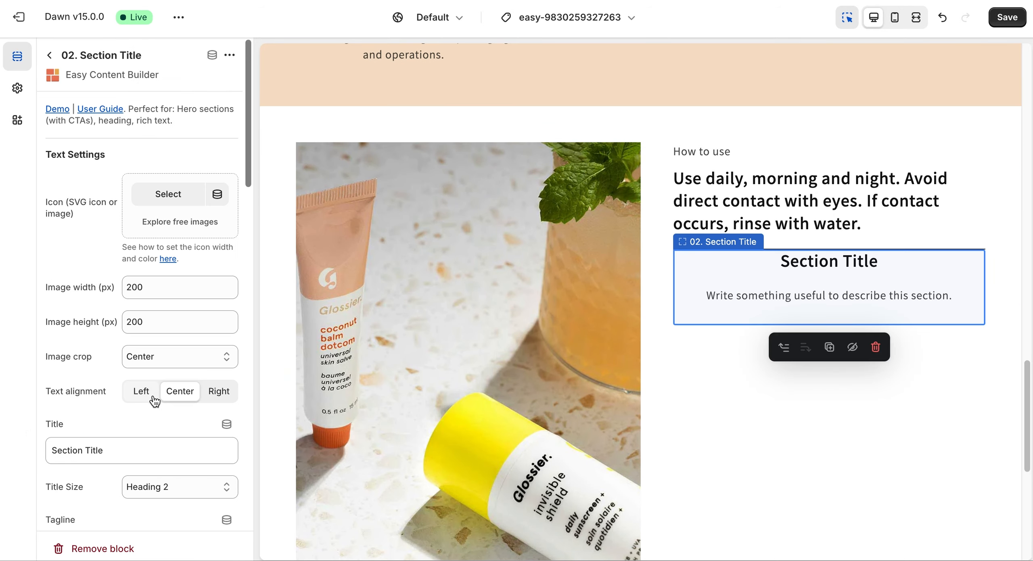
scroll(133, 350, "down", 3)
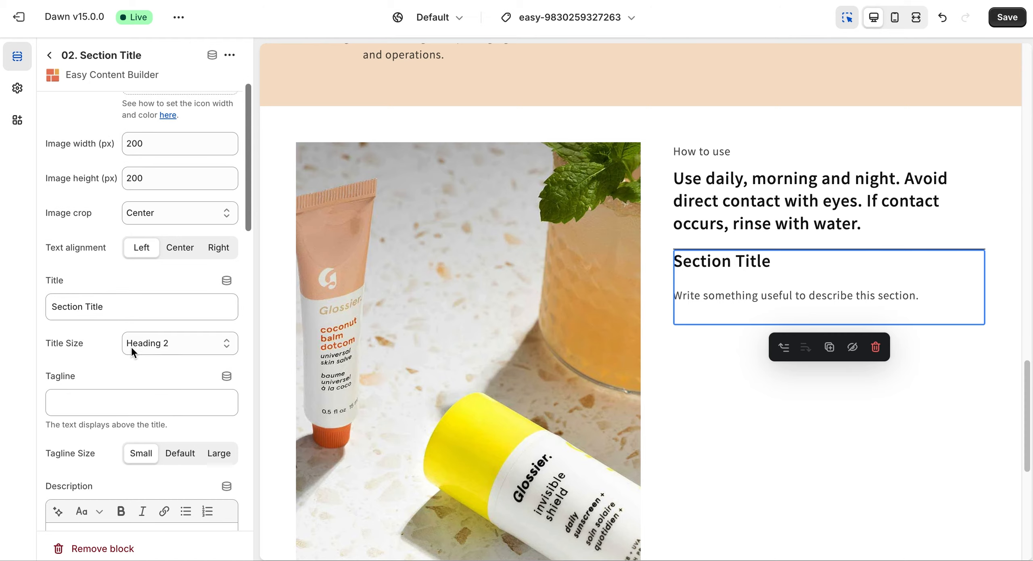
Step: Title the new text block "Resurrection Boutique Hand Wash 300 mL" and set its title size to Heading 3
left_click(9, 306)
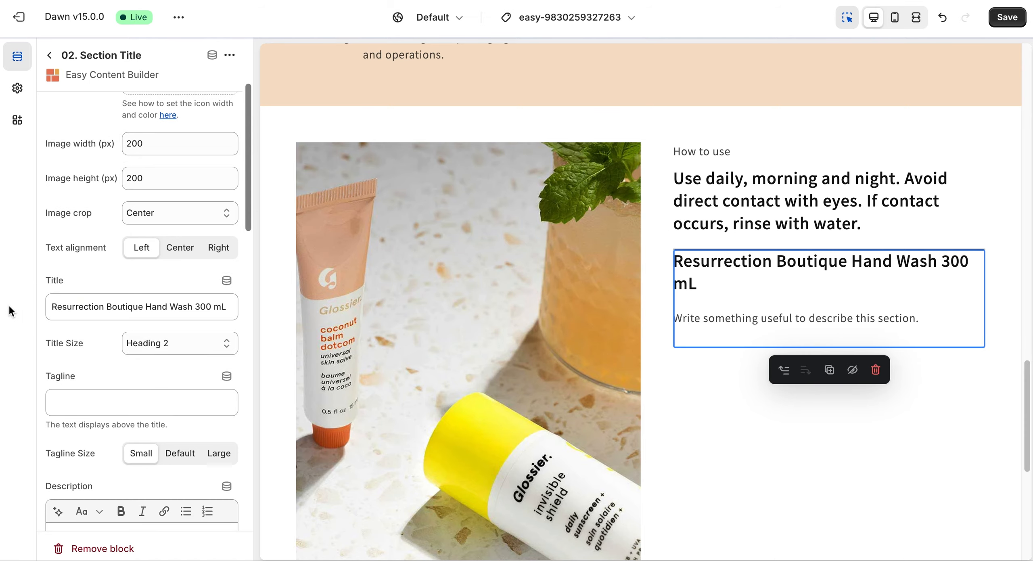
left_click(142, 344)
left_click(157, 358)
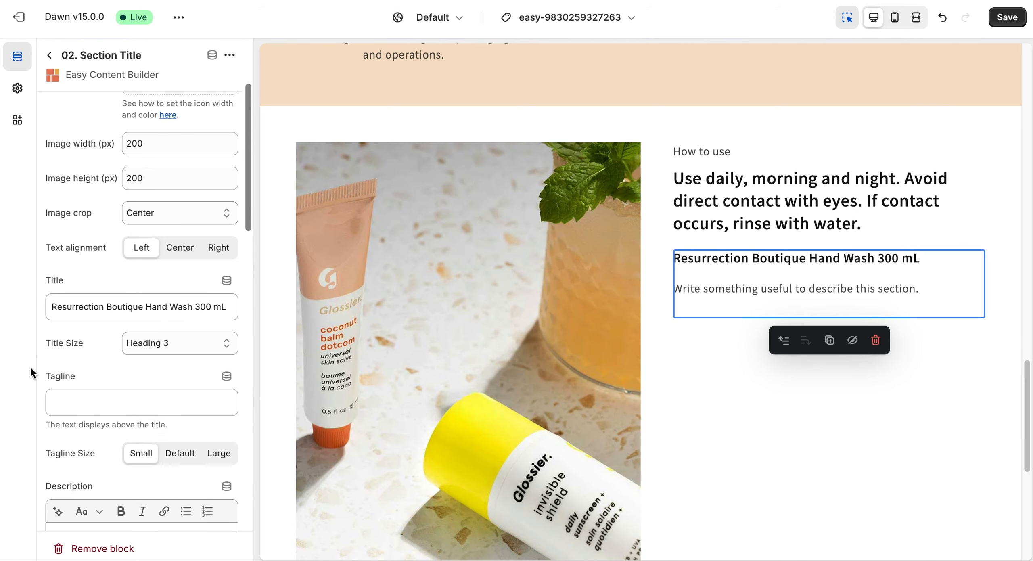
Step: Set the Hand Wash block's description to "Apply to damp hands and create a lather, then rinse thoroughly. Perfect for regular use."
scroll(117, 401, "down", 2)
scroll(117, 402, "down", 1)
left_click_drag(97, 421, 23, 368)
type("Apply to damp hands and create a lather, then rinse thoroughly. Perfect for regular use.")
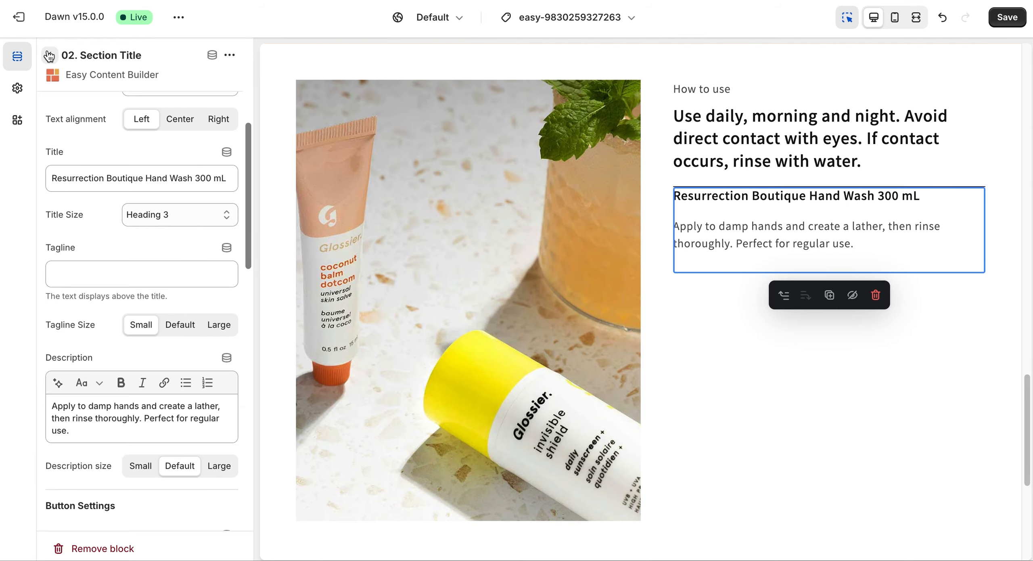
left_click(49, 56)
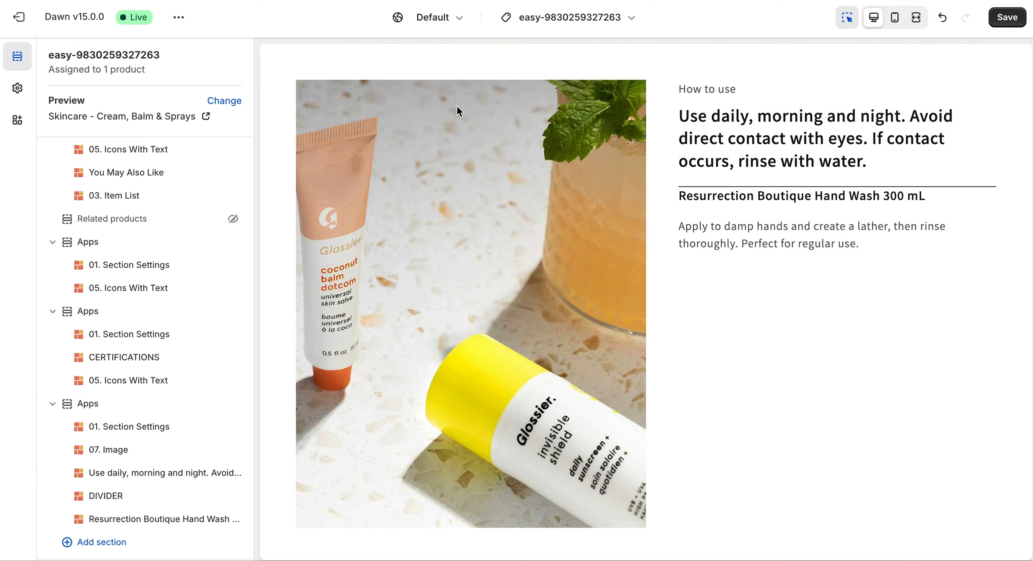
Step: Set the margin of the divider above the Hand Wash block to Small
left_click(113, 496)
scroll(95, 429, "down", 8)
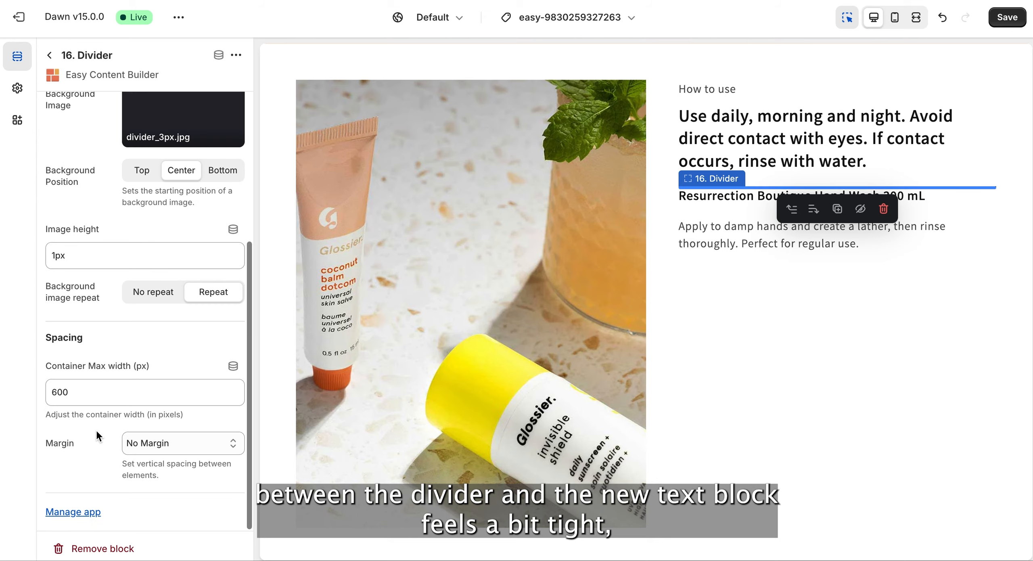
left_click(166, 447)
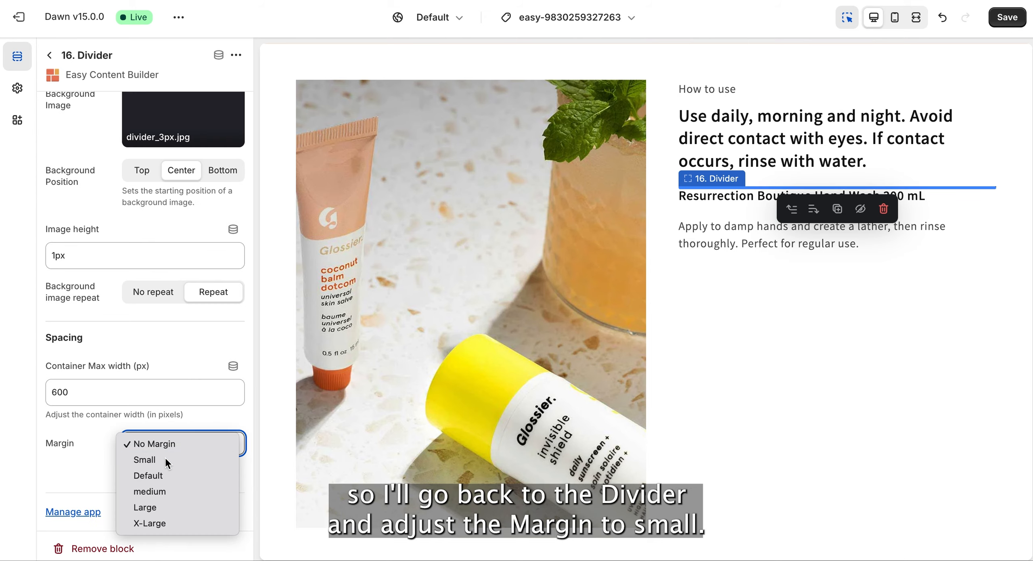
left_click(165, 458)
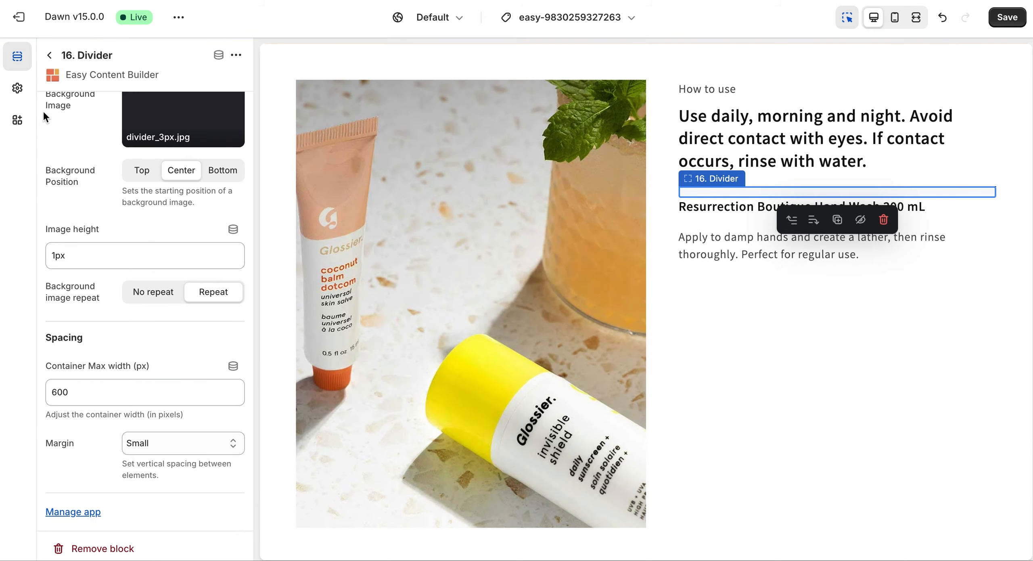
left_click(49, 56)
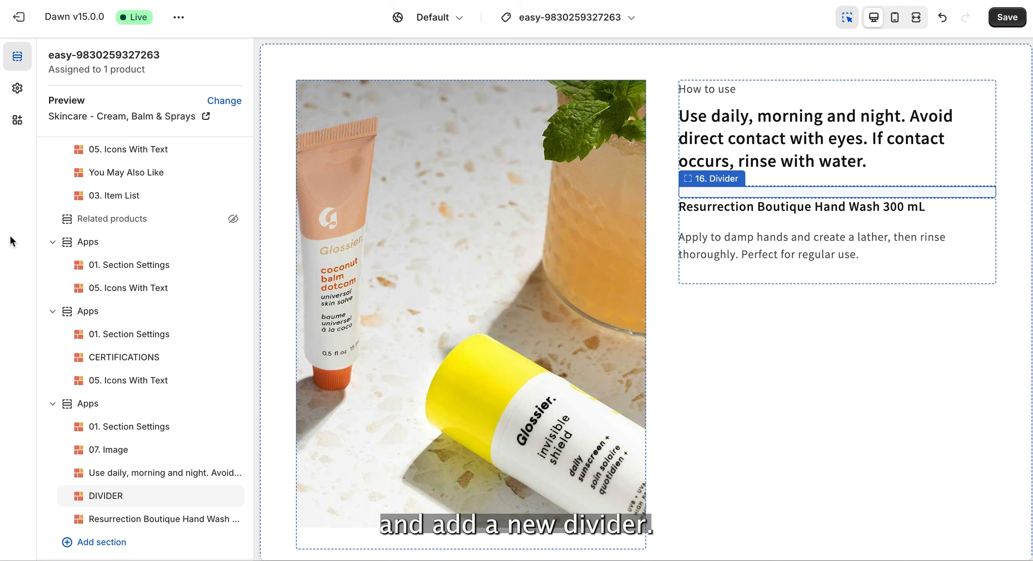
Step: Add a second Divider block below the Hand Wash text block and open its settings
left_click(156, 531)
type("divider")
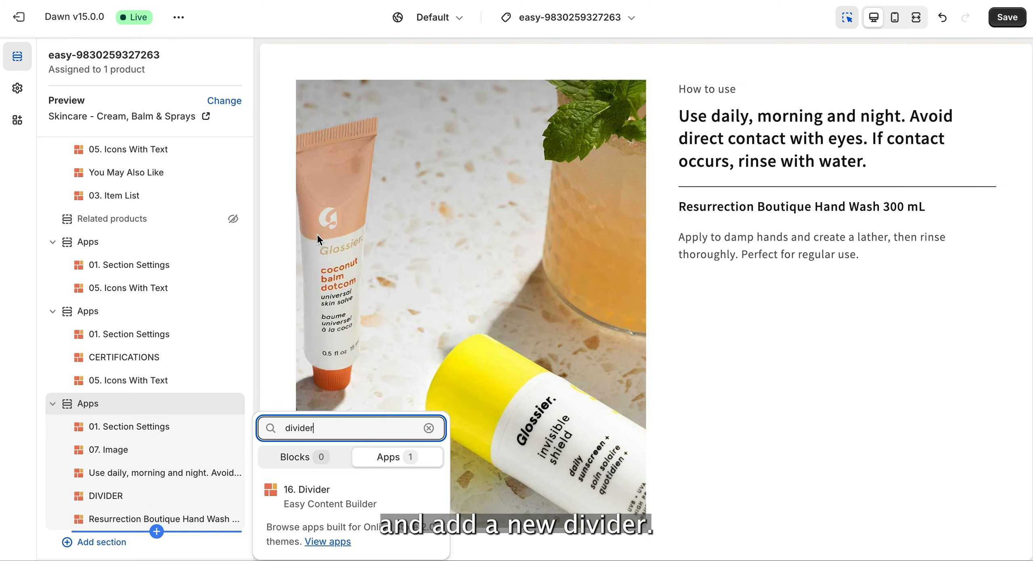
left_click(306, 489)
left_click(111, 536)
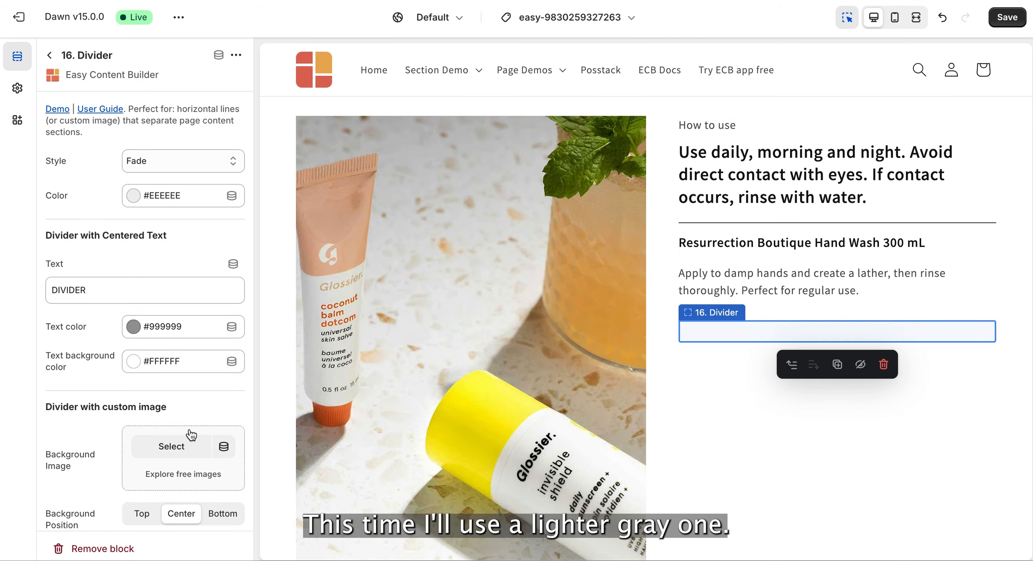
Step: Search the image library for "divider" and use the gray divider JPG as the second divider's background image
left_click(179, 447)
type("divider")
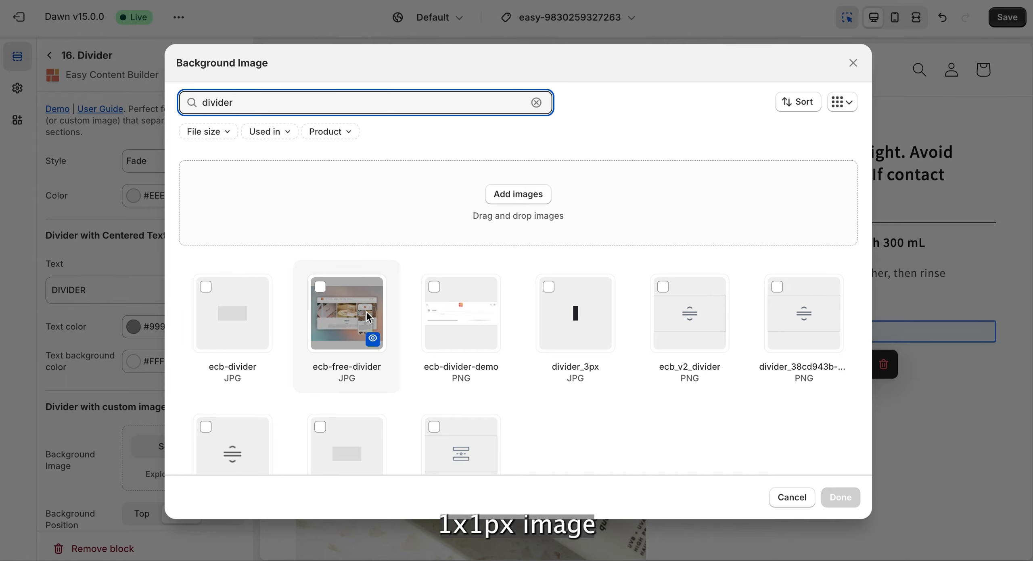
scroll(368, 317, "down", 2)
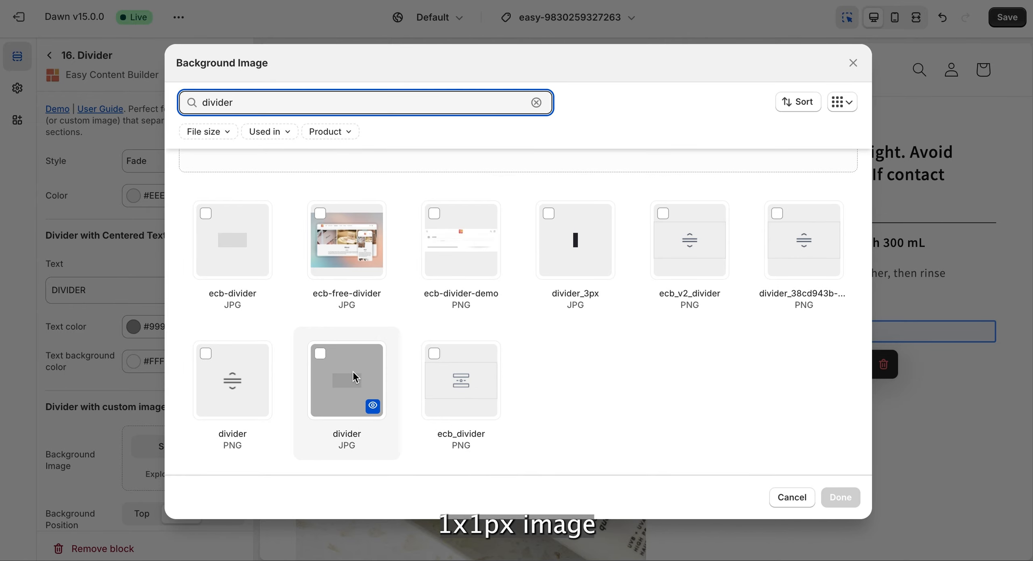
left_click(337, 365)
left_click(837, 497)
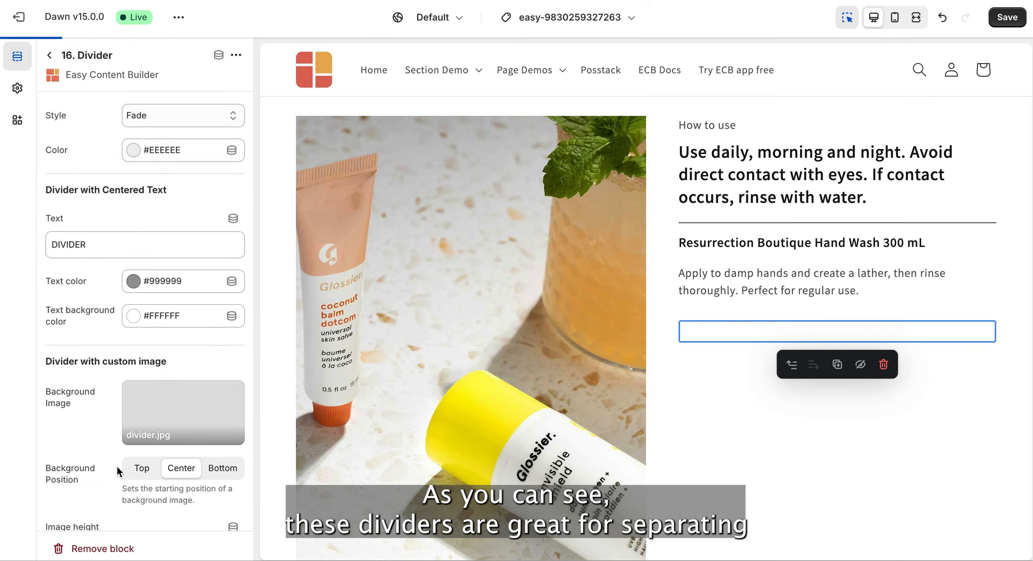
Step: Set the second divider's image height to 1px and make its background image repeat
scroll(116, 465, "down", 5)
left_click_drag(52, 299, 63, 299)
type("1")
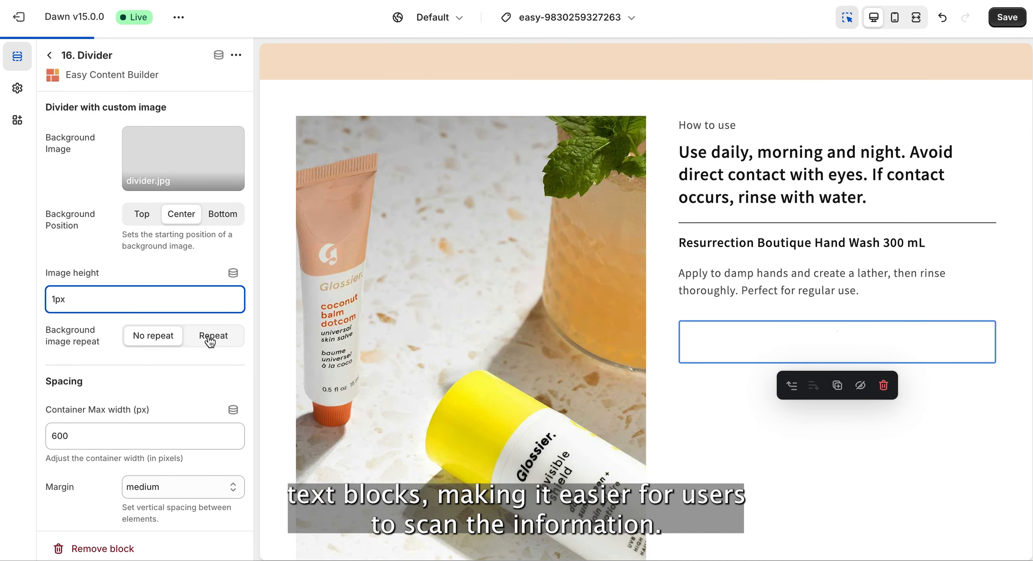
left_click(213, 335)
Step: Set the second divider's margin to Small and return to the section list
scroll(159, 445, "down", 1)
left_click(159, 445)
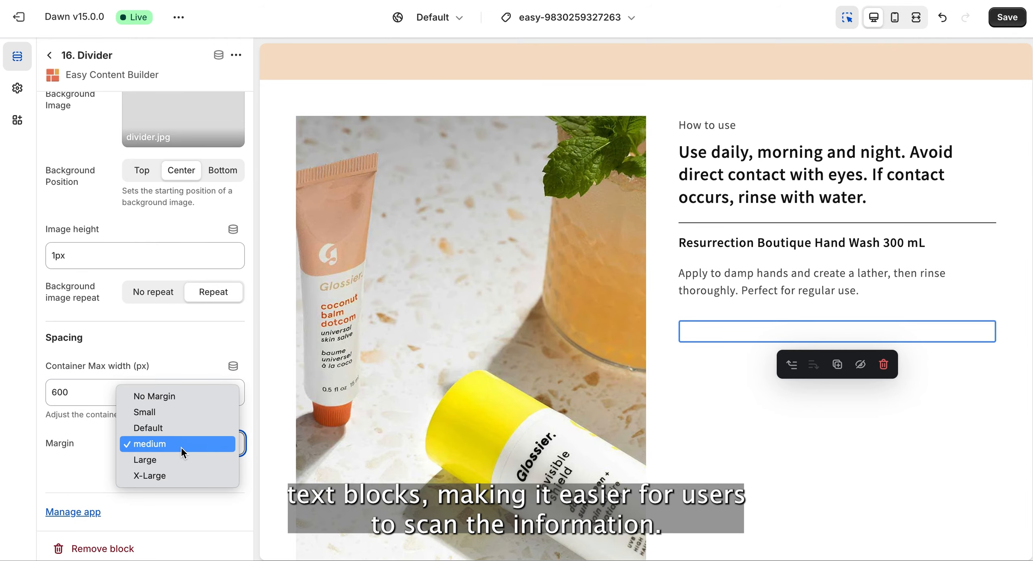
left_click(188, 412)
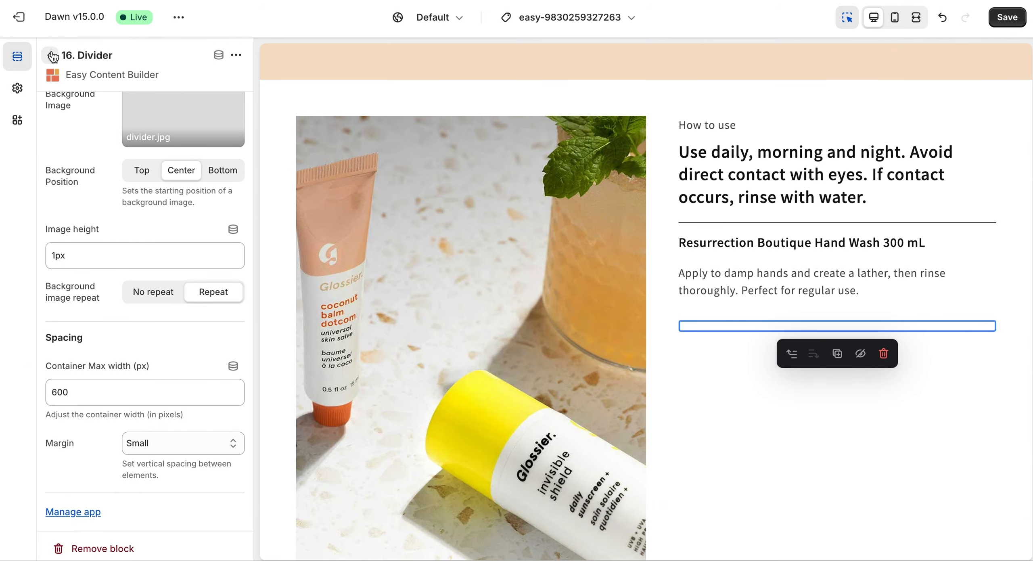
left_click(49, 55)
Step: Set the margin of the "Resurrection Boutique Hand Wash" text block to Small
scroll(160, 456, "down", 3)
left_click(162, 415)
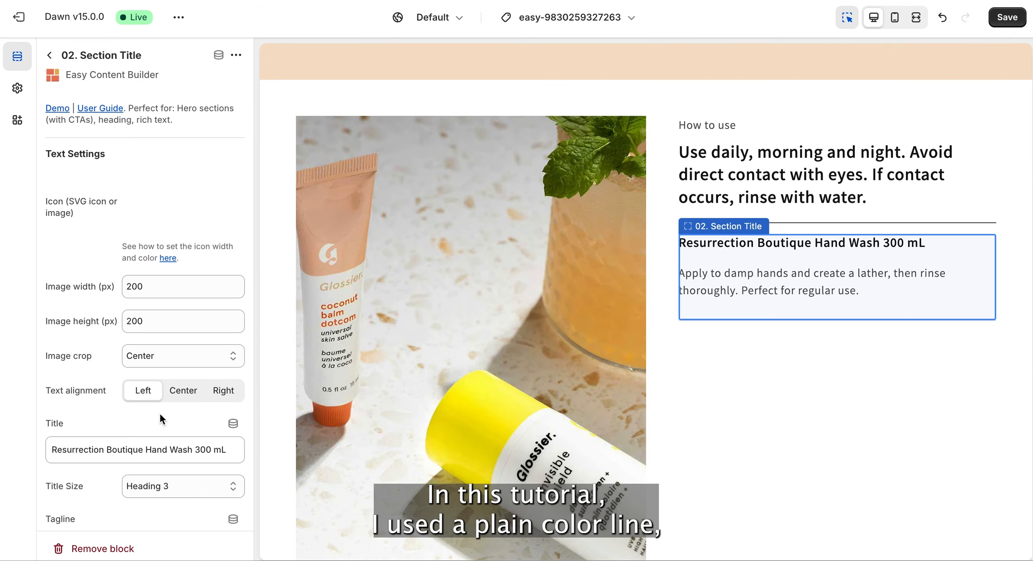
scroll(165, 405, "down", 10)
left_click(182, 383)
left_click(173, 351)
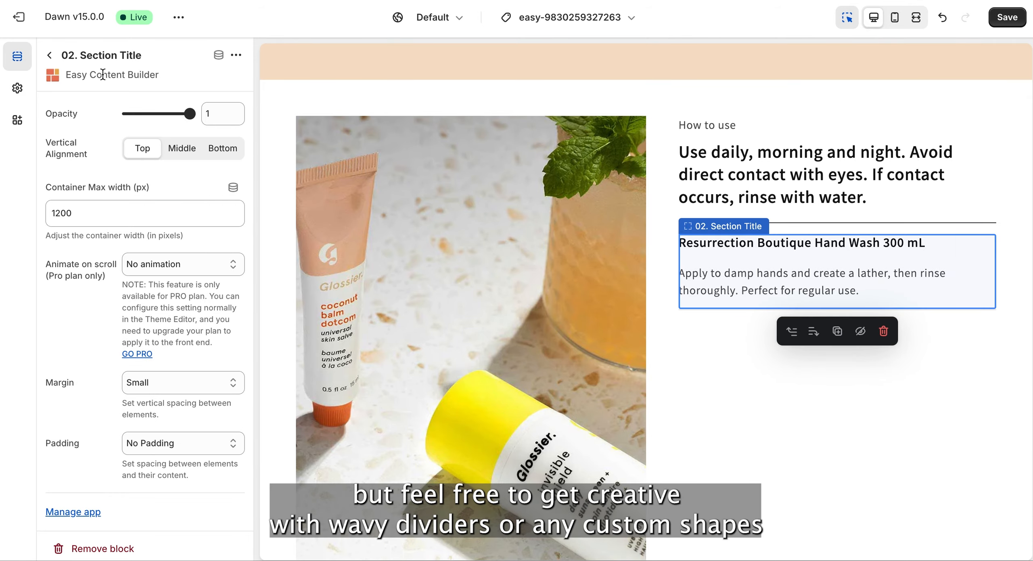
Step: Add another Section Title block below the second divider and align its text left
left_click(50, 55)
left_click(156, 449)
left_click(346, 538)
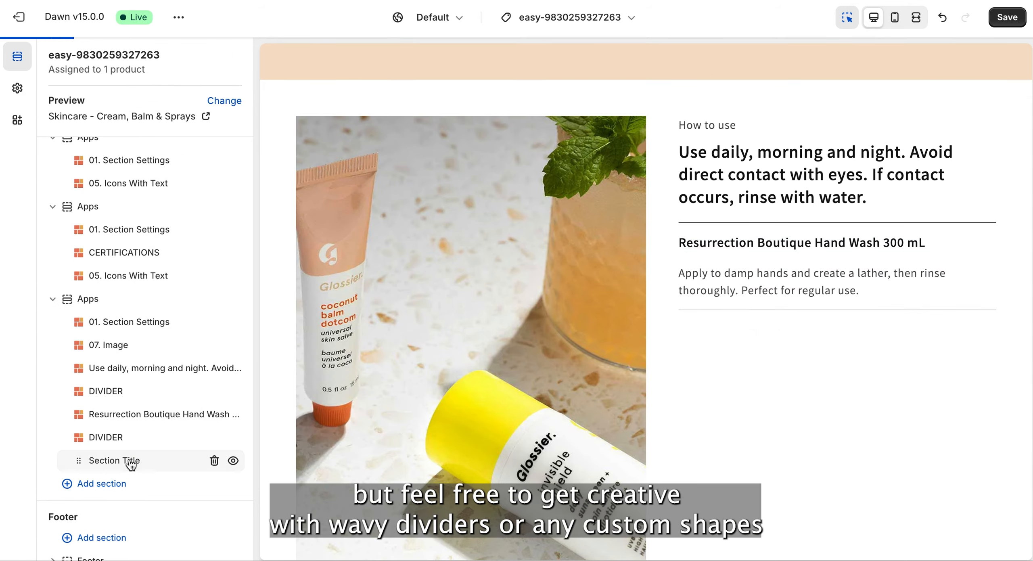
left_click(130, 461)
left_click(140, 399)
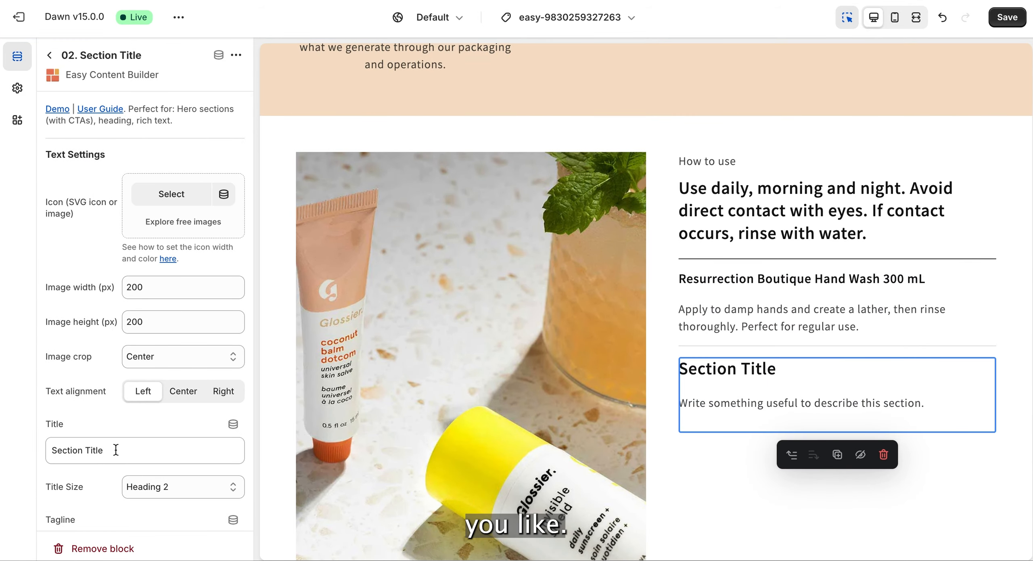
Step: Title the newest text block "Resurrection Boutique Hand Balm 85 mL" and set its title size to Heading 3
type("Resurrection Boutique Hand Balm 85 mL")
left_click(165, 483)
left_click(169, 509)
Step: Enter the description "Rub onto clean hands as often as needed, focusing on the cuticles. It’s also effective for dry areas of the body like elbows and feet."
scroll(226, 467, "down", 5)
scroll(226, 467, "down", 1)
left_click(83, 445)
key("ctrl+a")
type("Rub onto clean hands as often as needed, focusing on the cuticles. It’s also effective for dry areas of the body like elbows and feet.")
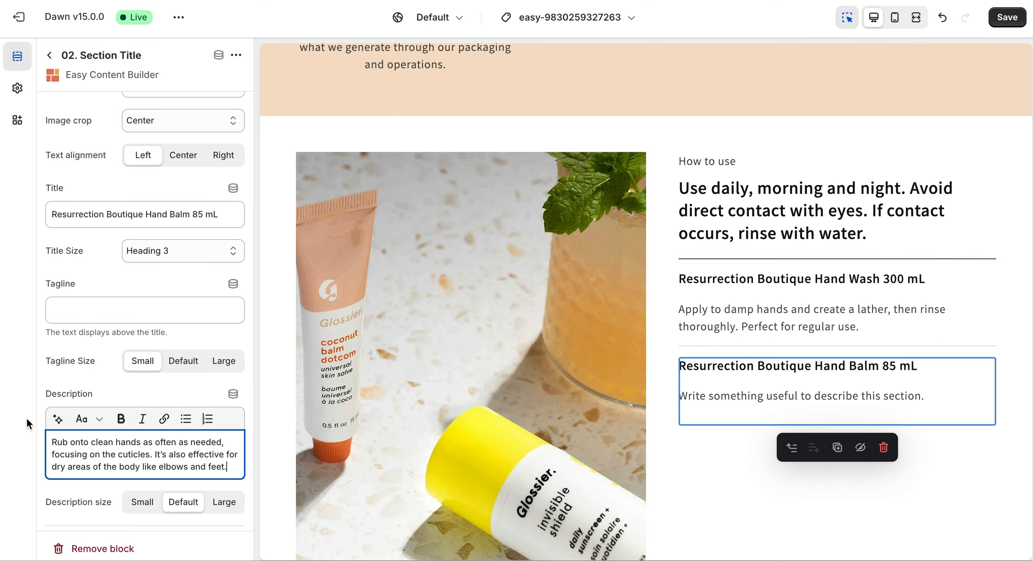
Step: Set the margin of the "Resurrection Boutique Hand Balm 85 mL" text block to Small
scroll(83, 491, "down", 10)
scroll(82, 491, "down", 2)
left_click(177, 382)
left_click(169, 346)
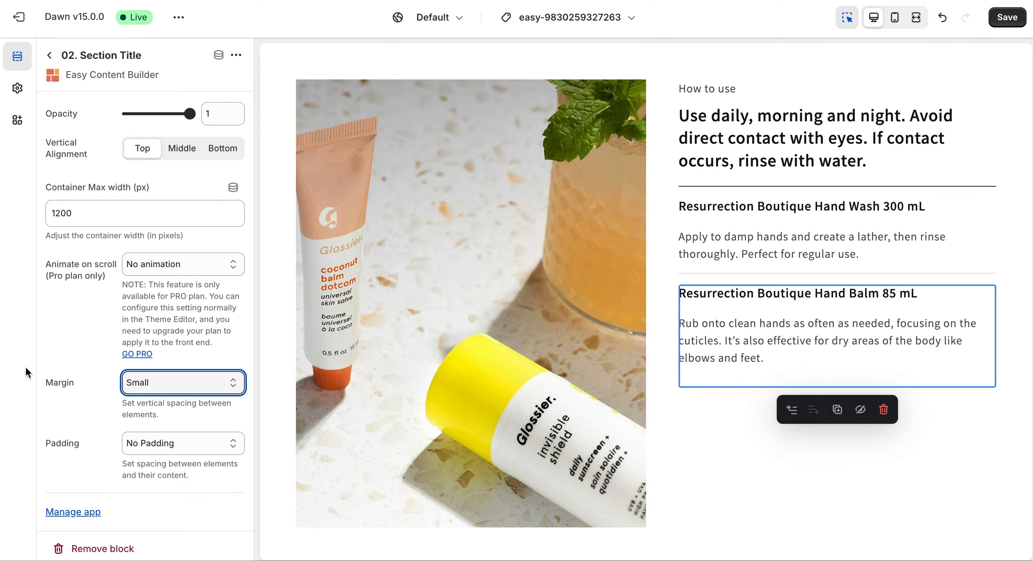
Step: Add a Divider block below the "Resurrection Boutique Hand Balm 85 mL" text block and open its settings
left_click(50, 55)
left_click(156, 472)
type("divider")
left_click(319, 491)
left_click(110, 488)
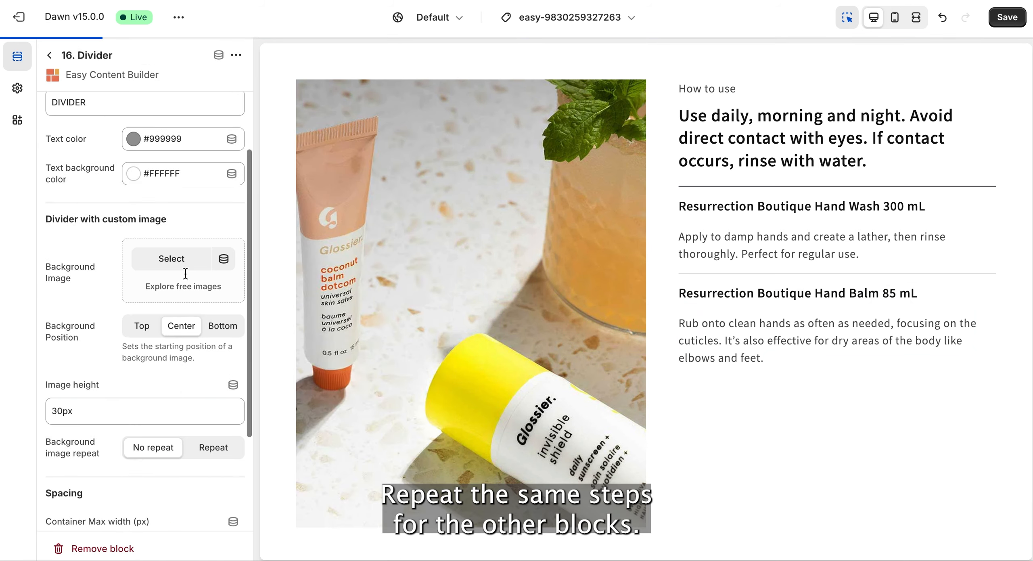
Step: Use divider.jpg as the background image of the divider below the Hand Balm text
left_click(170, 259)
type("divider")
left_click(341, 438)
left_click(839, 497)
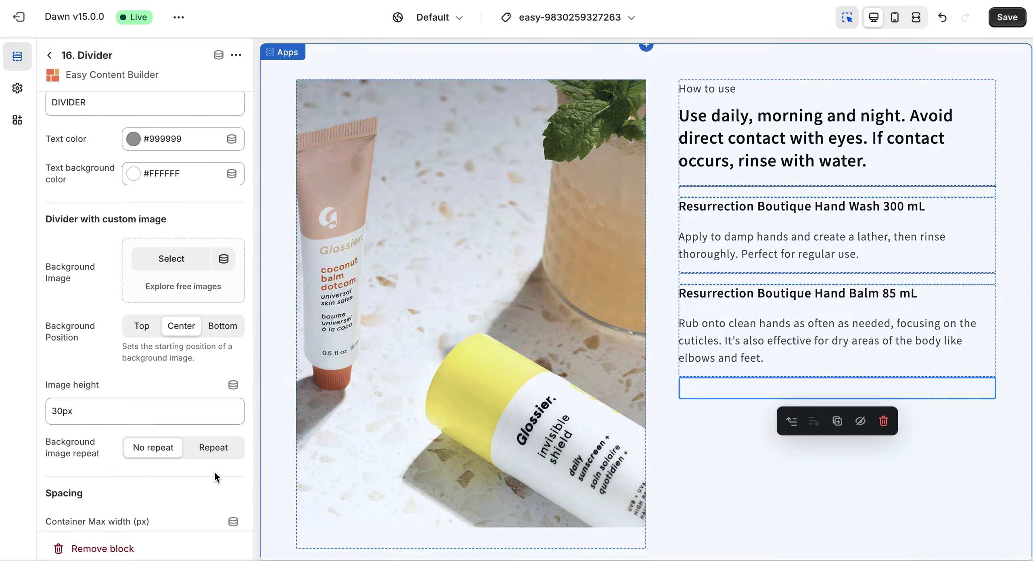
Step: Set the divider's image height to 1px with Repeat enabled and its margin to Small
double_click(53, 408)
left_click(204, 458)
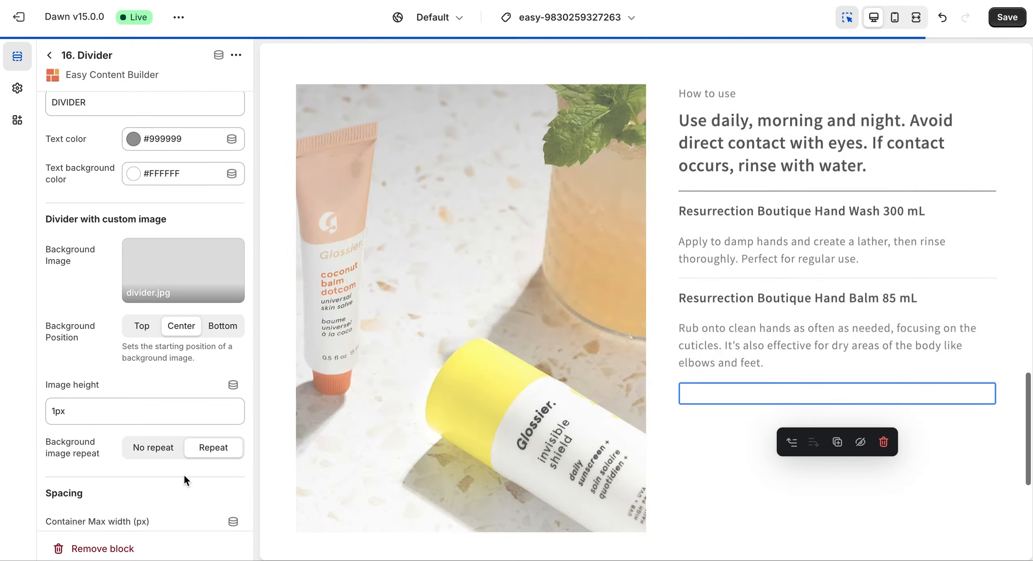
scroll(184, 473, "down", 4)
left_click(183, 443)
left_click(23, 395)
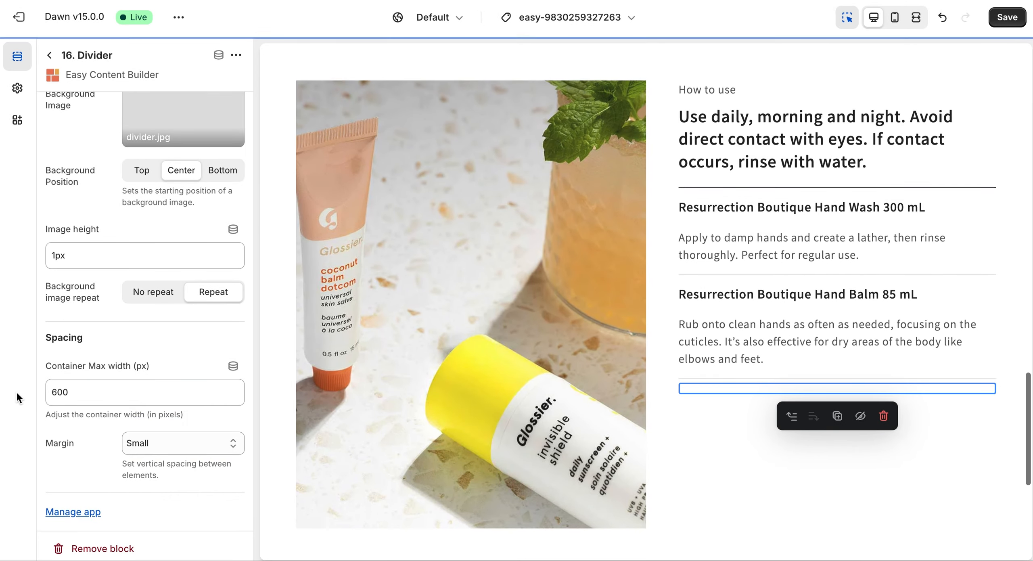
Step: Add a Section Title block below the third divider and align its text left
left_click(49, 55)
left_click(156, 497)
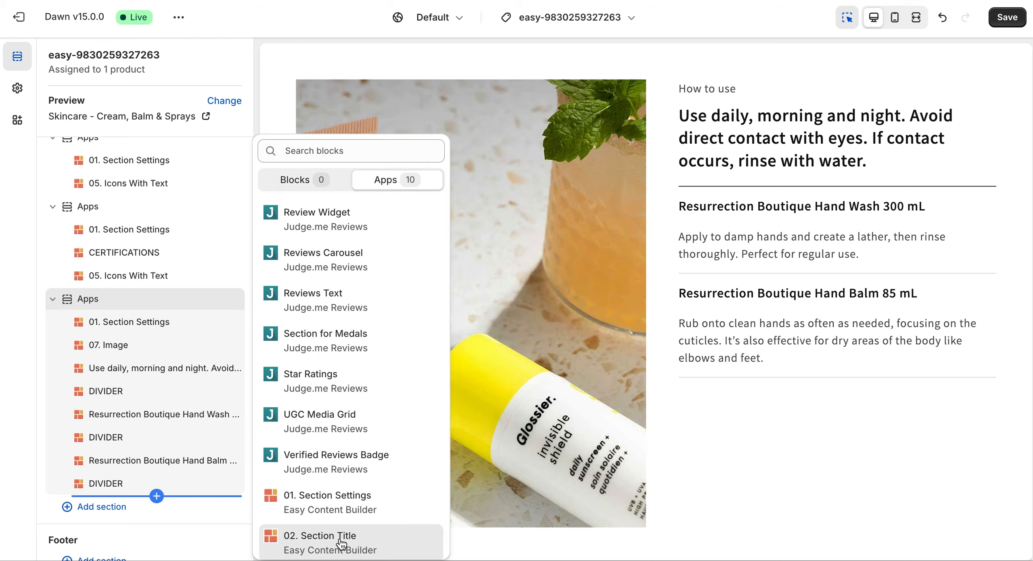
left_click(342, 544)
left_click(144, 392)
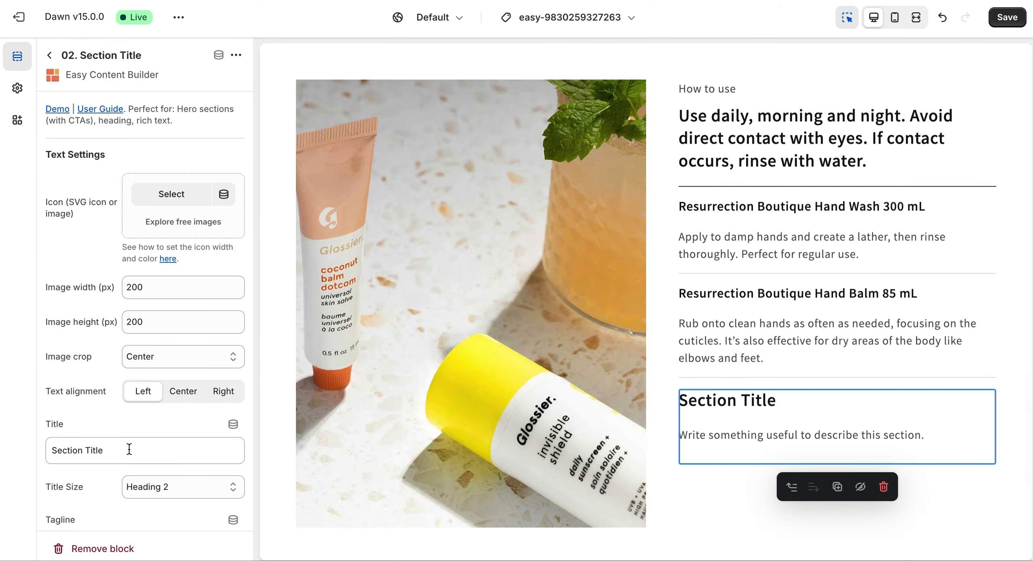
Step: Title the new text block "Boutique Room Spray 75 mL" and set its title size to Heading 3
triple_click(52, 440)
left_click(156, 486)
left_click(206, 499)
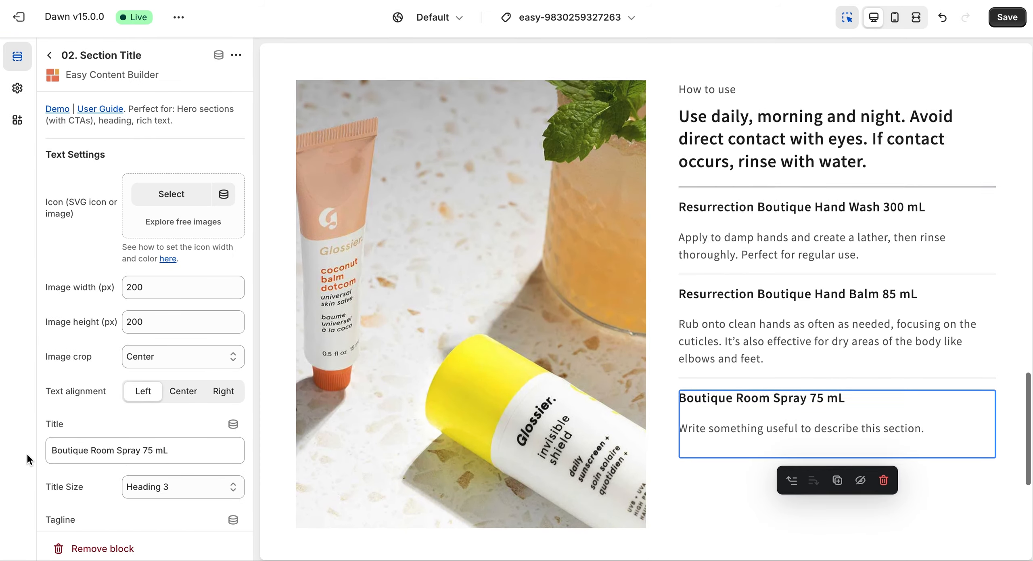
Step: Enter the description "Spritz three pumps into the air to fill the room with refreshing, woody, and citrus fragrances."
scroll(100, 481, "down", 6)
triple_click(98, 412)
type("Spritz three pumps into the air to fill the room with refreshing, woody, and citrus fragrances.")
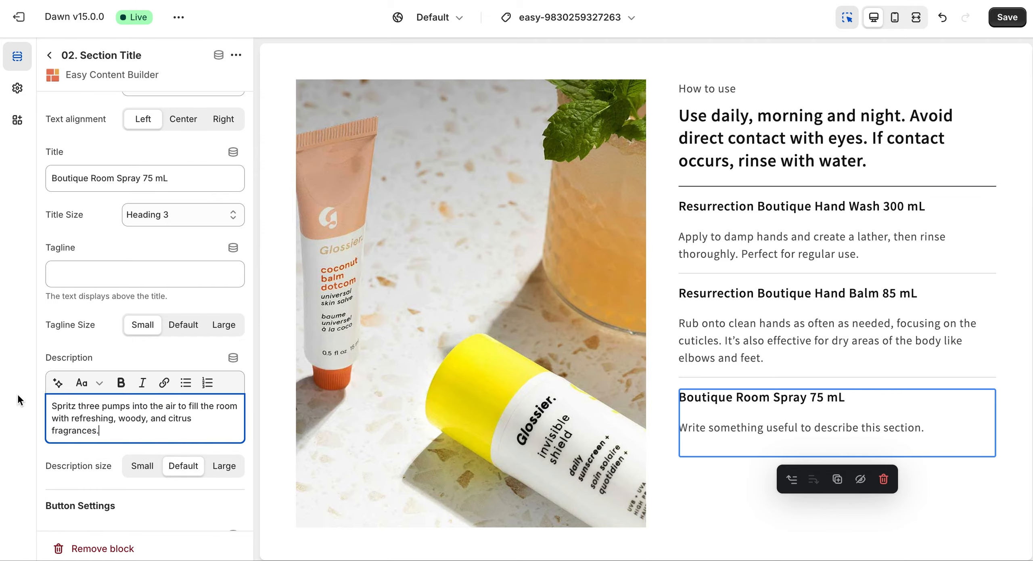
Step: Set the margin of the "Boutique Room Spray 75 mL" text block to Small
scroll(211, 469, "down", 10)
scroll(210, 468, "down", 2)
left_click(201, 383)
left_click(187, 355)
Step: Add a Divider block below the "Boutique Room Spray 75 mL" text block
left_click(50, 55)
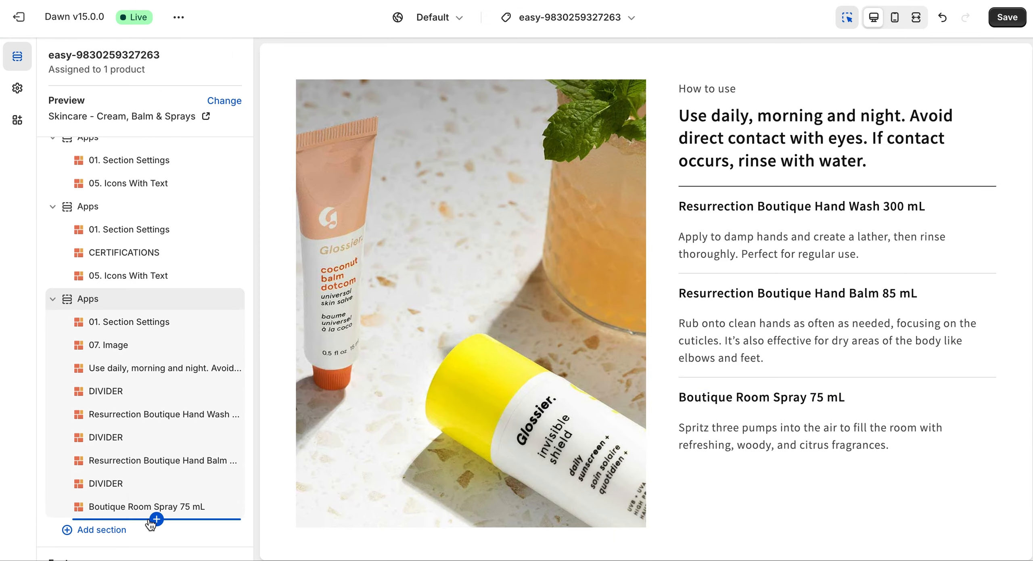
left_click(157, 519)
type("divider")
left_click(306, 490)
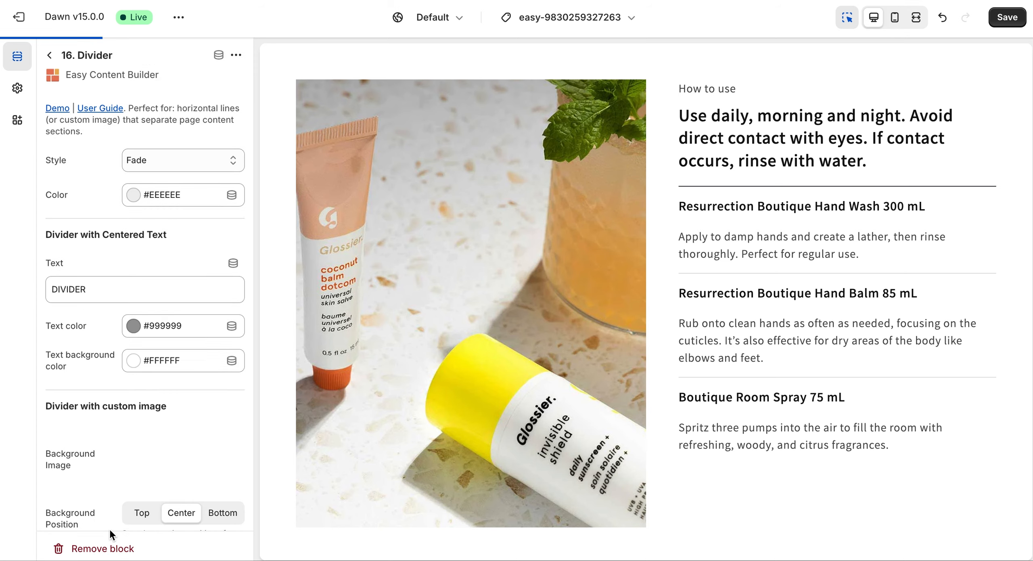
Step: Set divider.jpg as the background image of the divider below the Room Spray text
scroll(182, 238, "down", 4)
left_click(182, 236)
type("divider")
left_click(347, 446)
left_click(841, 498)
Step: Give the fourth divider a 1px image height, a repeating background image and a Small margin
scroll(180, 454, "down", 3)
left_click(62, 256)
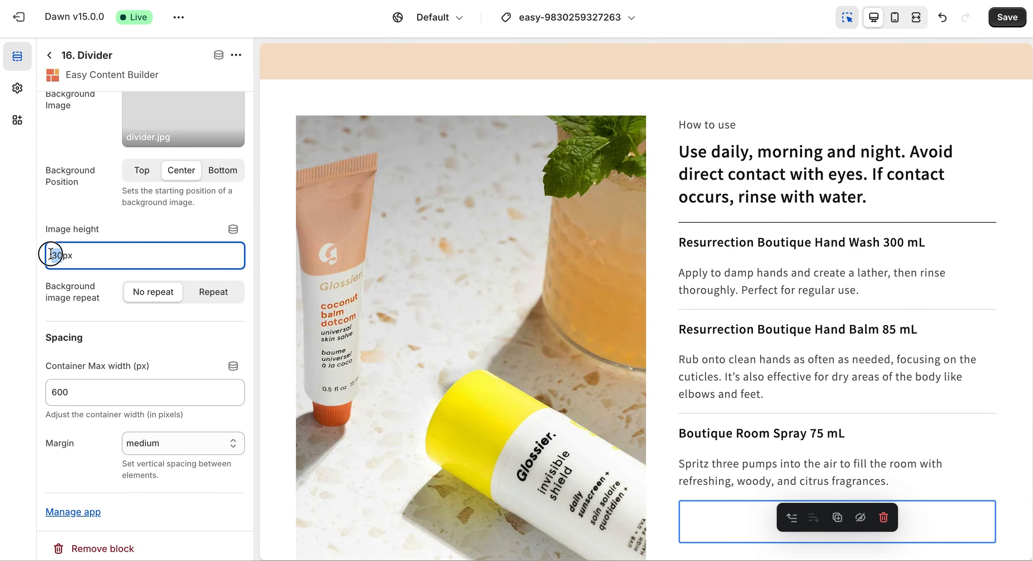
left_click(202, 294)
left_click(196, 440)
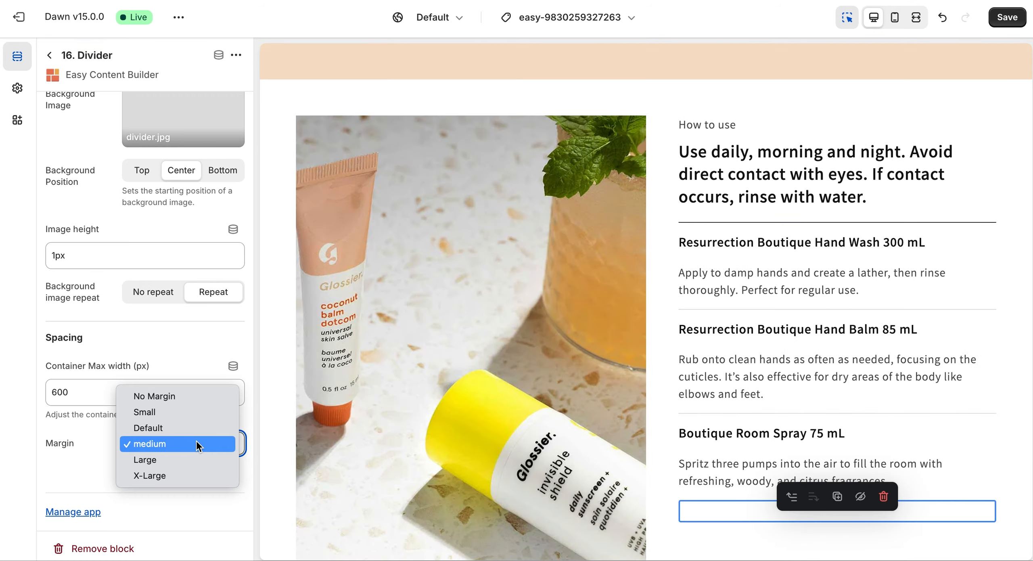
left_click(188, 418)
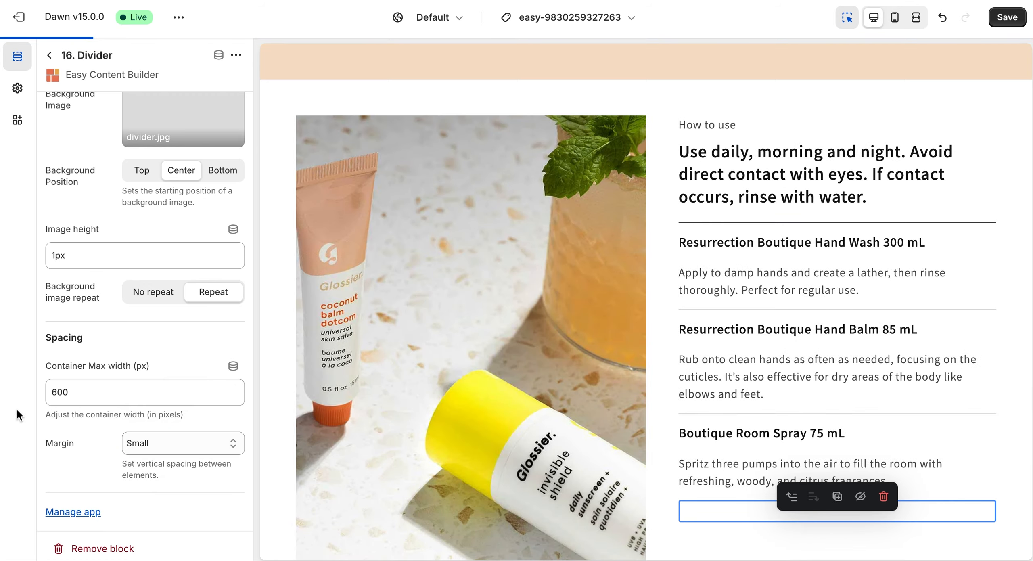
Step: Add a Section Title block below the fourth divider and align its text left
left_click(49, 54)
left_click(163, 546)
scroll(343, 323, "down", 3)
left_click(346, 417)
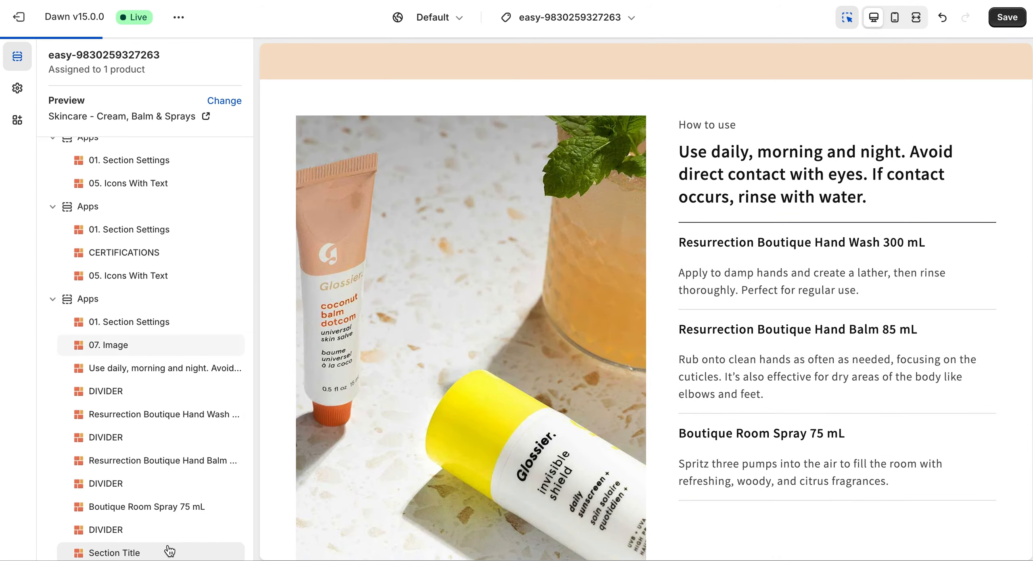
left_click(131, 439)
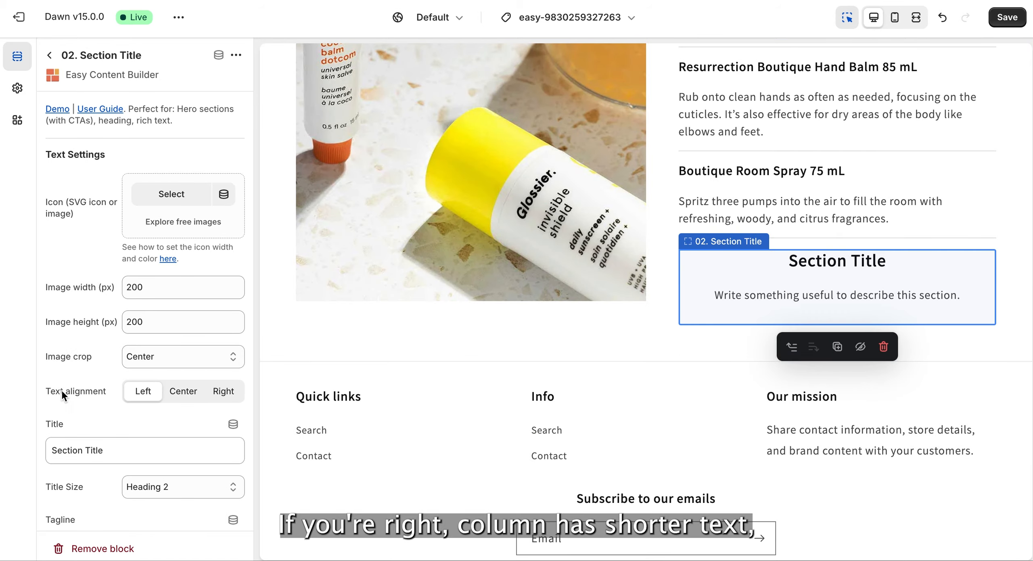
left_click(143, 391)
Step: Title the last text block "Boutique Drops 200 mL" and set its title size to Heading 3
left_click(120, 454)
type("Boutique Drops 200 mL")
left_click(49, 476)
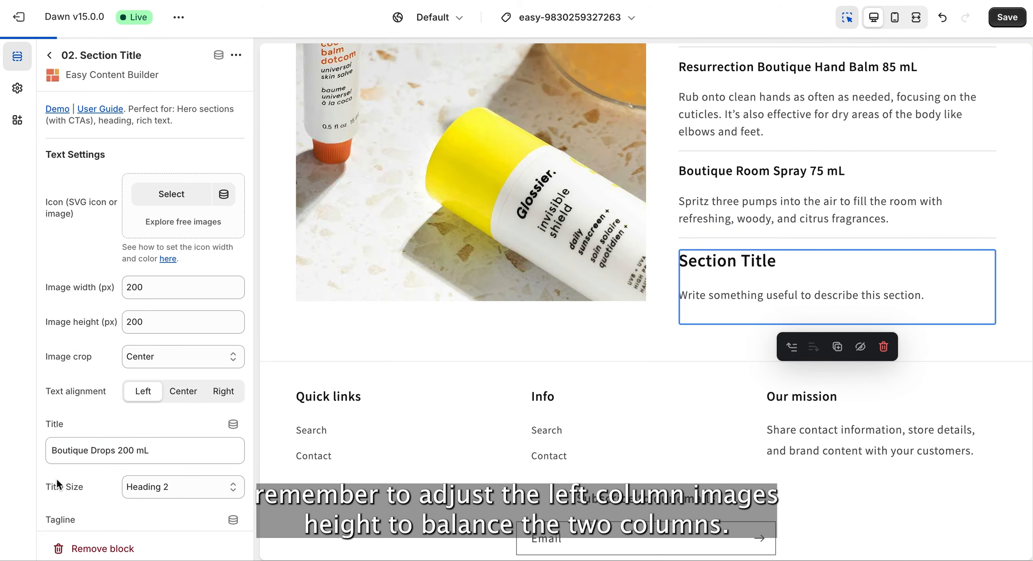
left_click(164, 487)
left_click(167, 500)
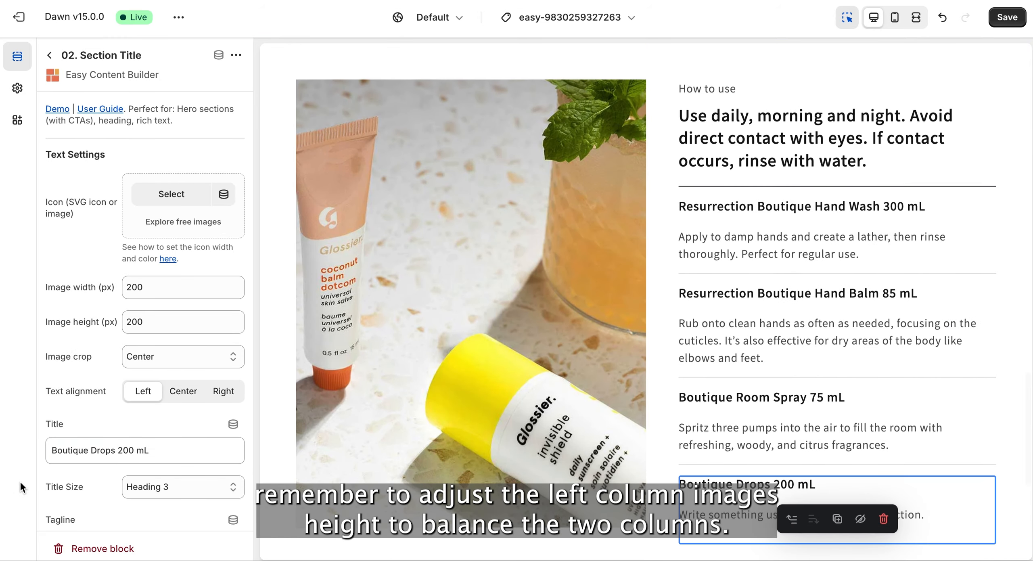
Step: Enter the description "Add a few drops into the toilet bowl after flushing to create a pleasant environment for the next user" plus child-resistant cap-opening instructions
scroll(162, 418, "down", 6)
left_click(81, 435)
type("Add a few drops into the toilet bowl after flushing to create a pleasant environment for the next user. To open the child-resistant cap, hold the bottle steady with one hand and use the other to push down and twist the cap (counterclockwise).")
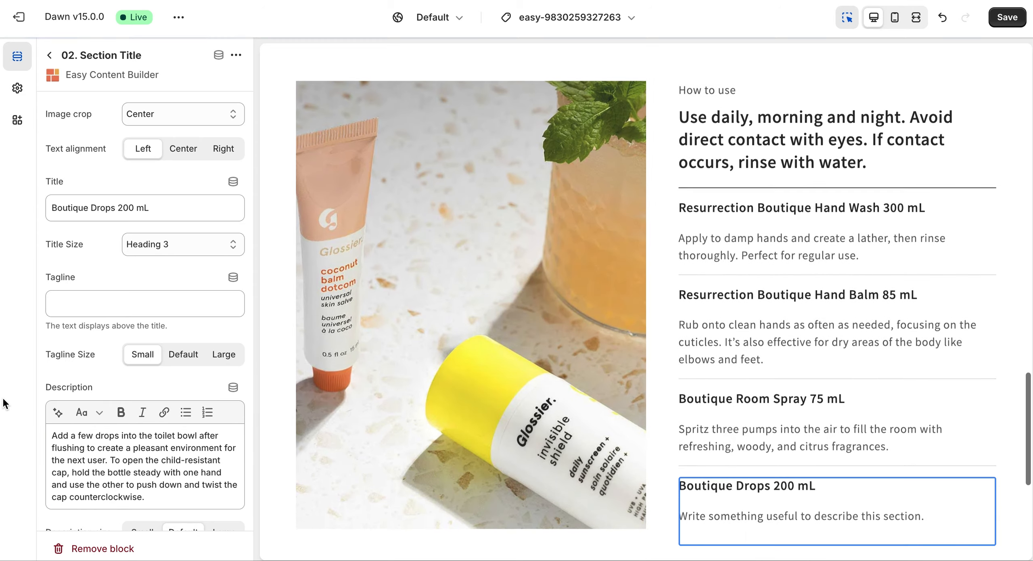
Step: Set the margin of the "Boutique Drops 200 mL" text block to Small and return to the section list
scroll(113, 406, "down", 10)
scroll(113, 406, "down", 7)
left_click(197, 383)
left_click(195, 357)
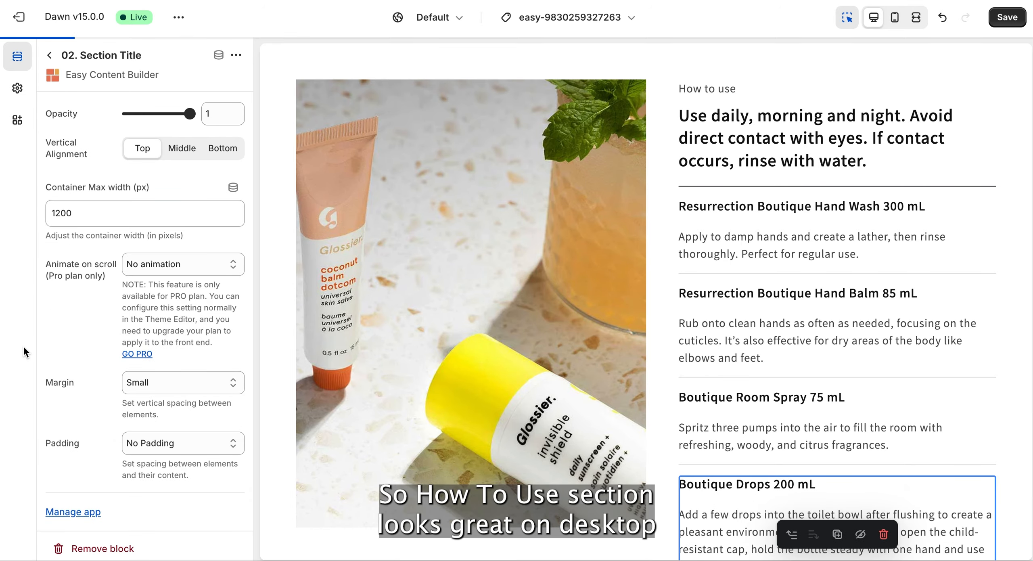
left_click(49, 53)
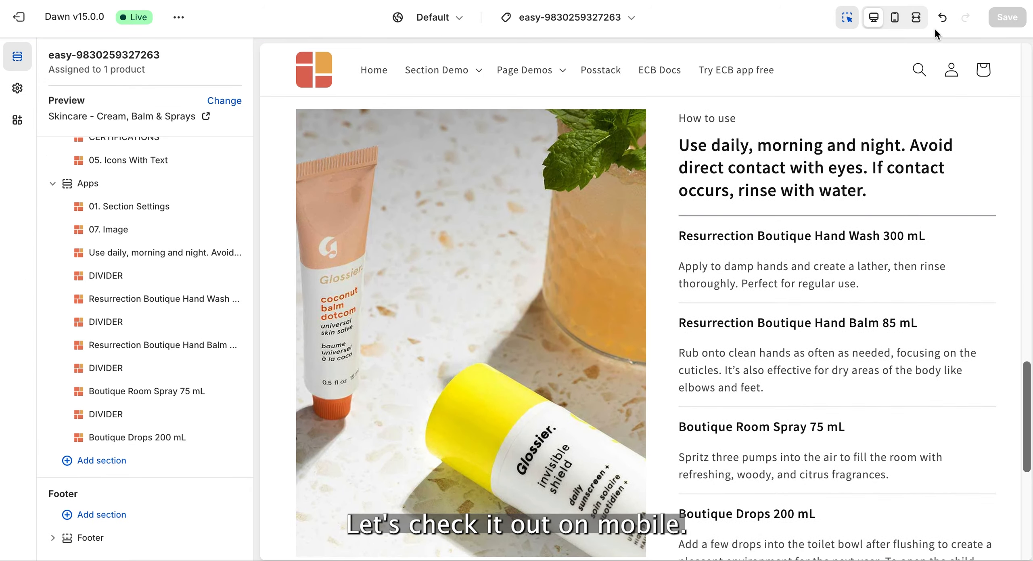
Step: Preview the product page in the mobile view and look over the "How to use" section
left_click(897, 18)
scroll(710, 406, "down", 15)
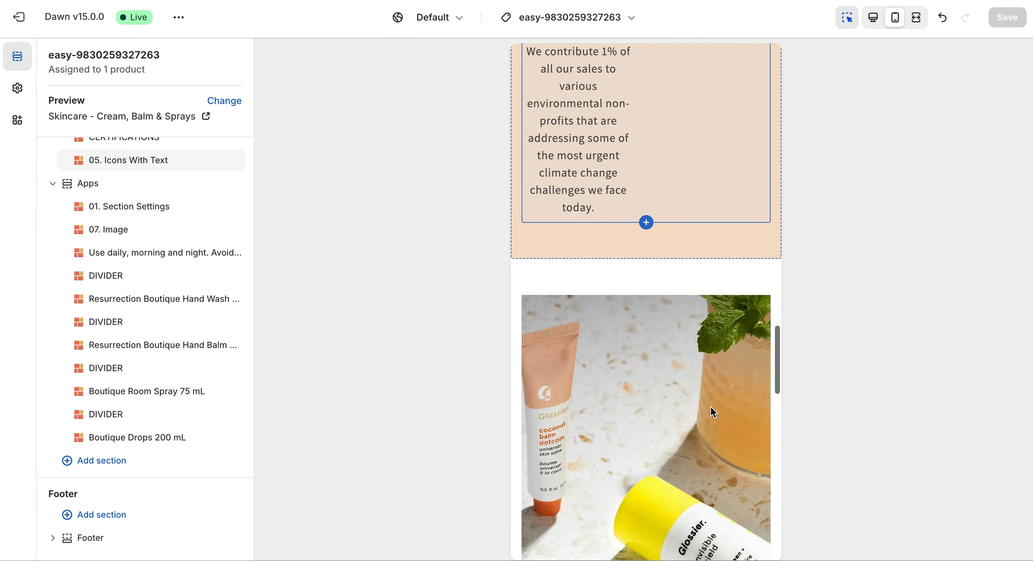
scroll(711, 411, "up", 15)
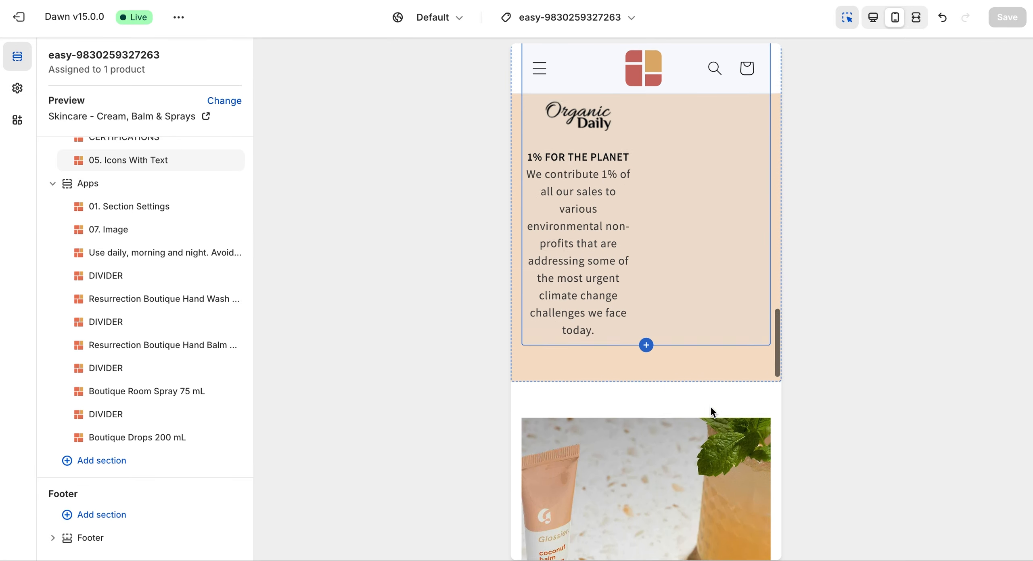
scroll(710, 407, "up", 20)
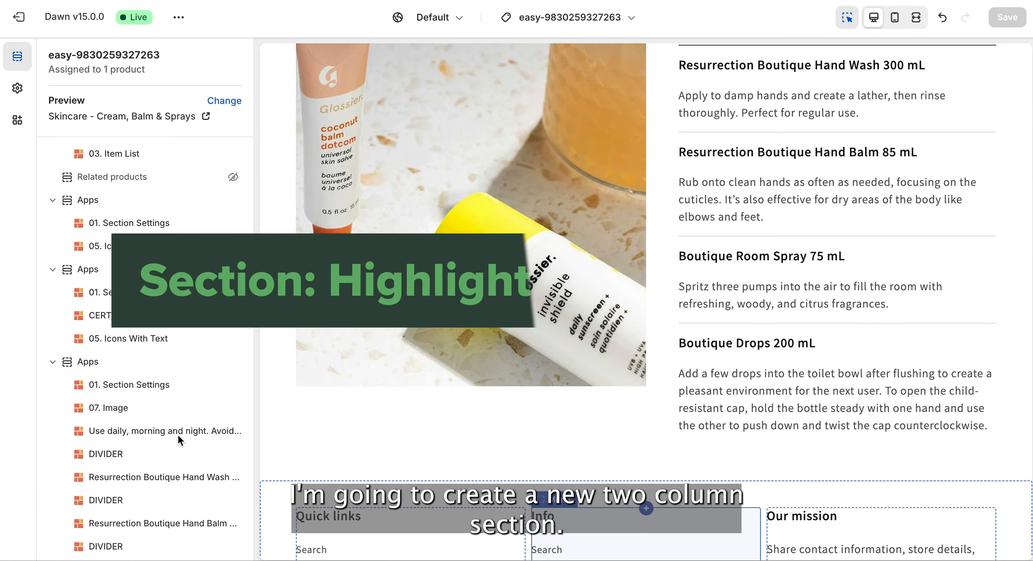
Step: Add a new app section with a Section Settings block below the "How to use" section and open its settings
scroll(178, 433, "down", 5)
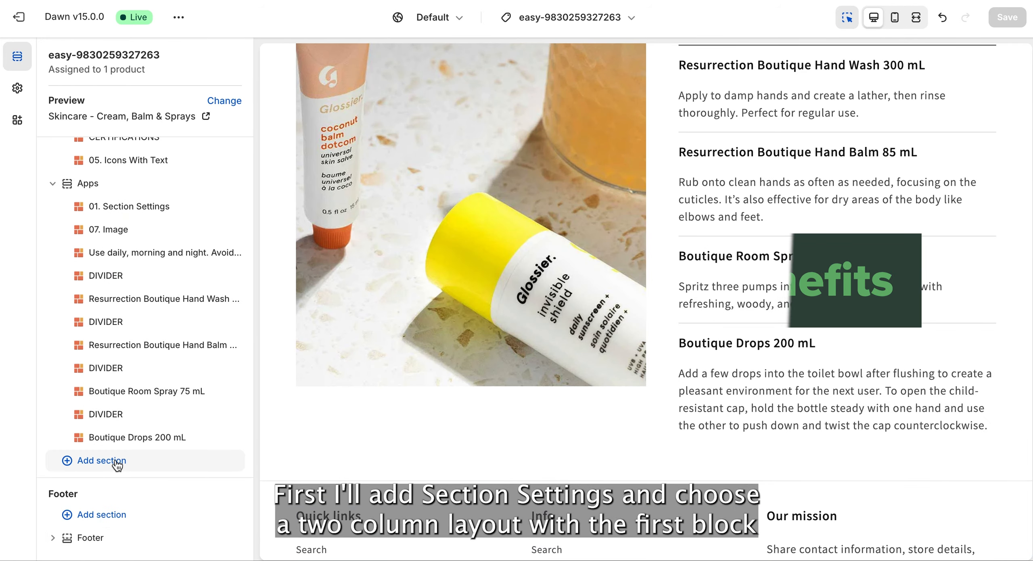
left_click(115, 460)
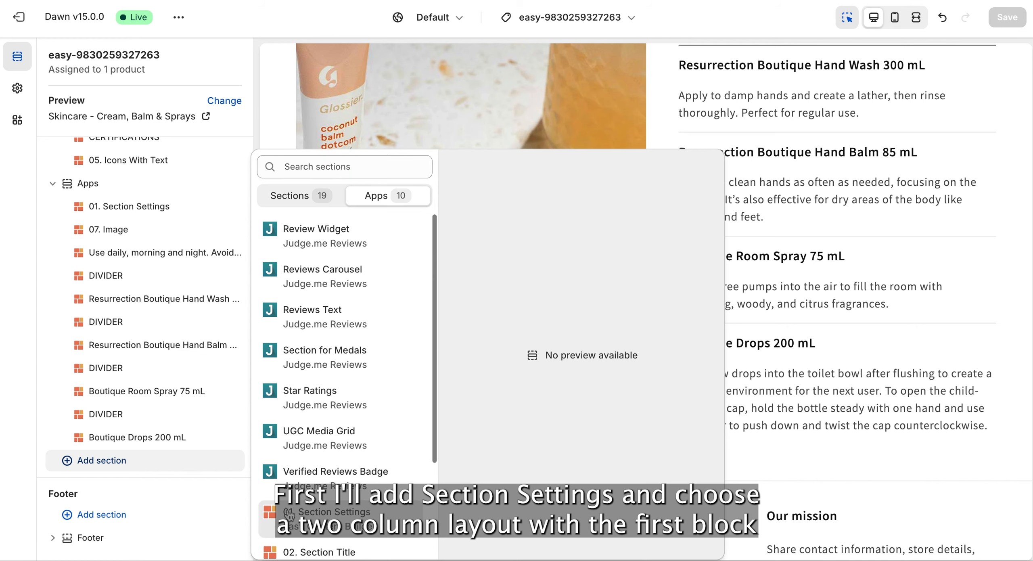
left_click(289, 514)
left_click(152, 437)
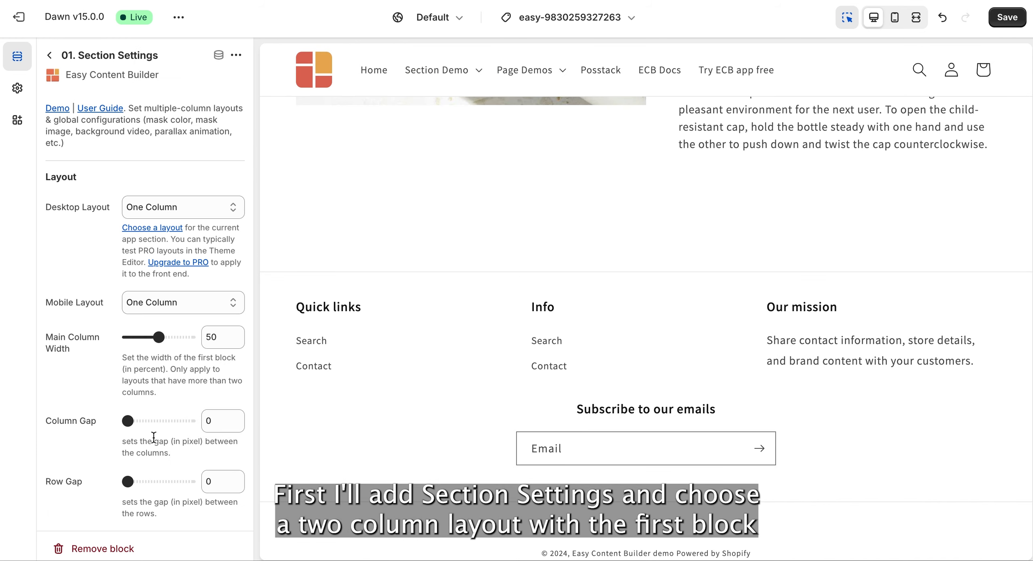
Step: Set the new section's desktop layout to two columns with the first block on the right and a column gap of 45
left_click(202, 212)
left_click(234, 256)
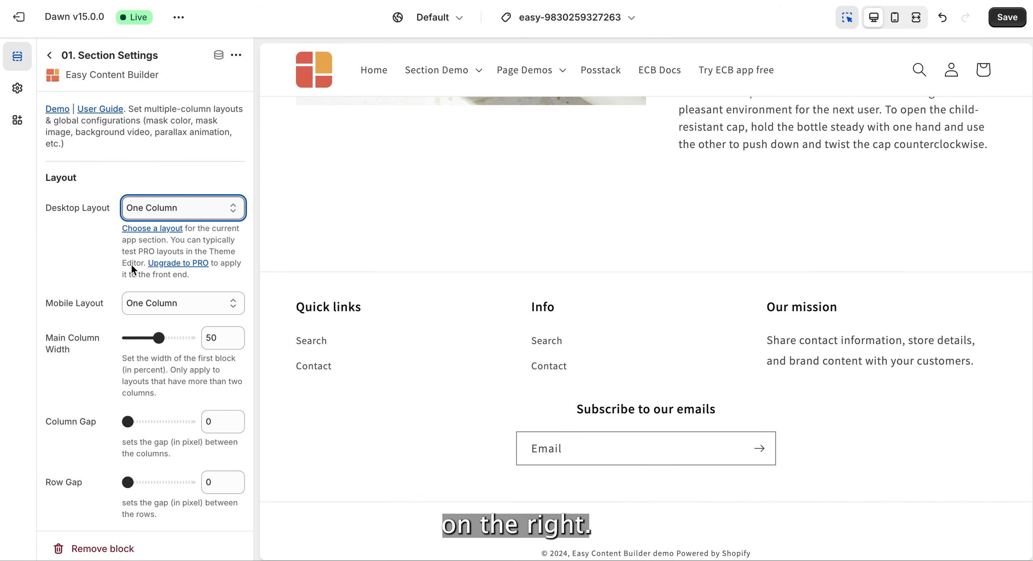
left_click_drag(153, 425, 156, 420)
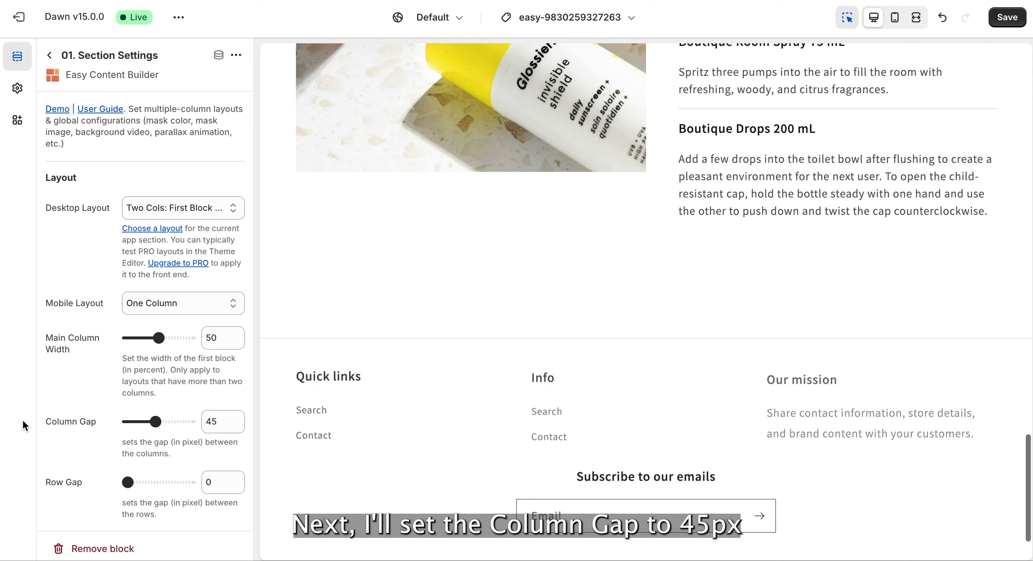
Step: Add a Before & After Slider block to the new section and open its settings
left_click(50, 55)
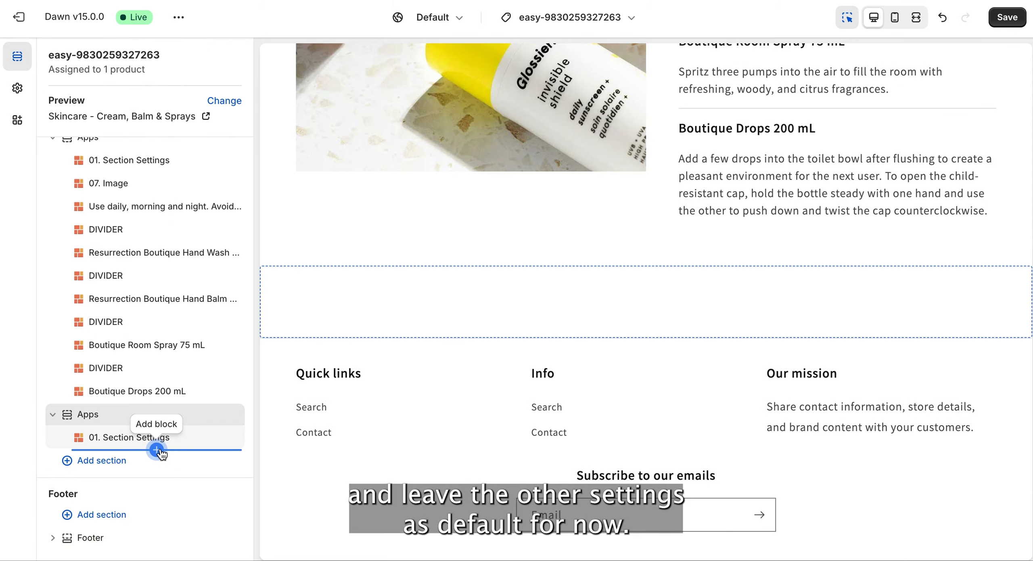
left_click(157, 450)
type("before")
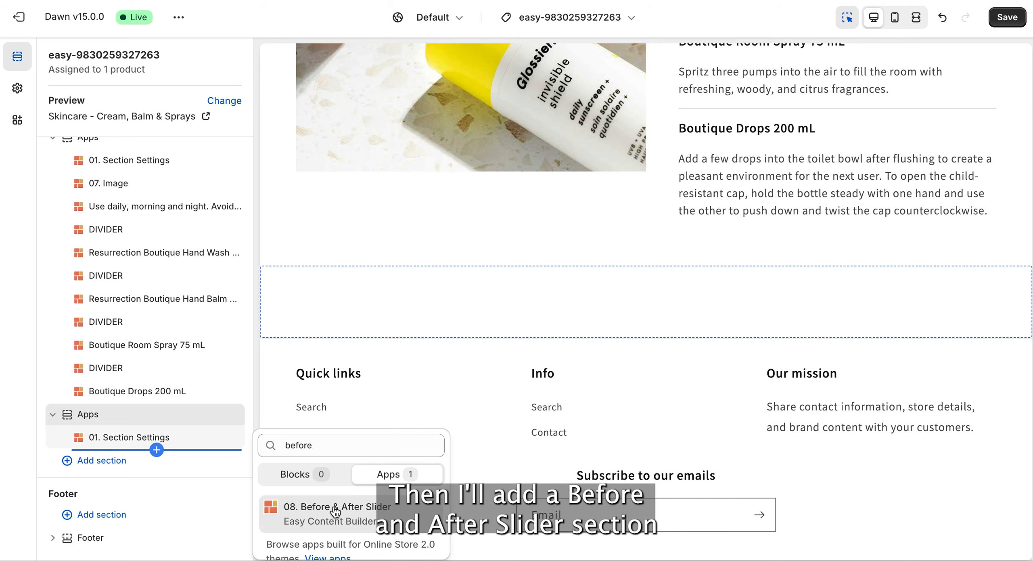
left_click(306, 503)
left_click(161, 461)
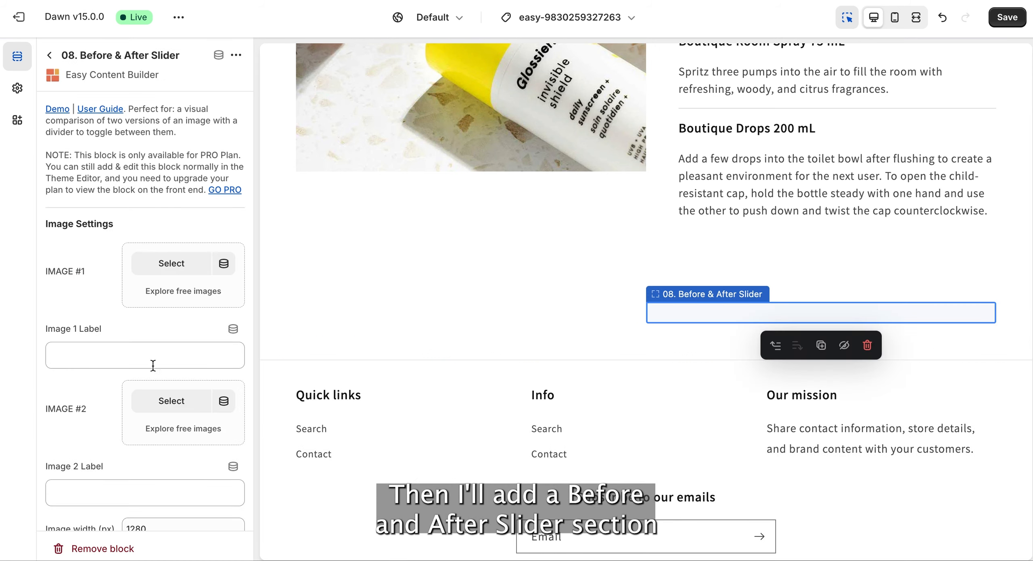
Step: Use the beauty-before2 picture as the slider's first image and label it "Before"
left_click(174, 268)
left_click(226, 307)
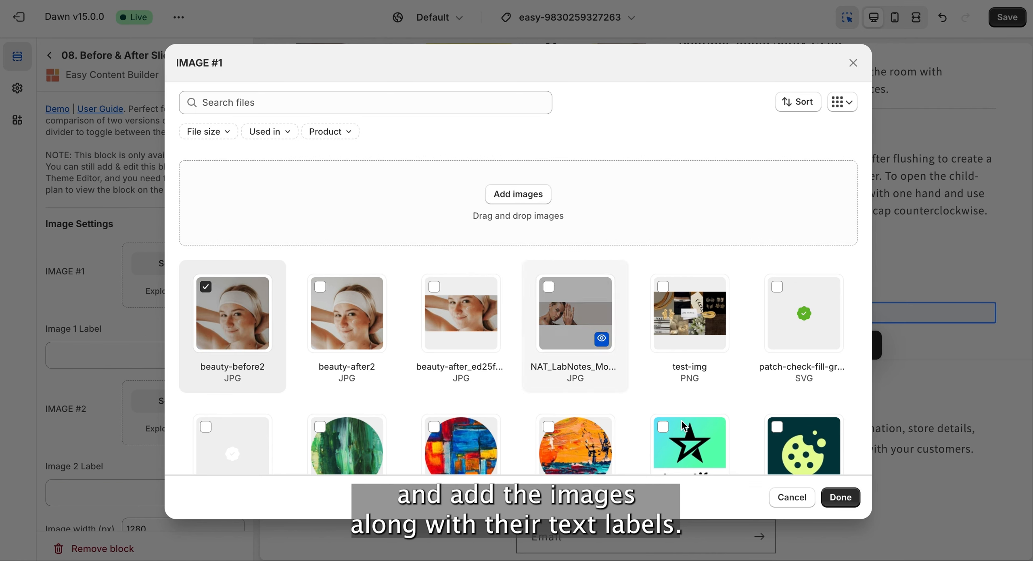
left_click(840, 497)
left_click(133, 357)
type("Before")
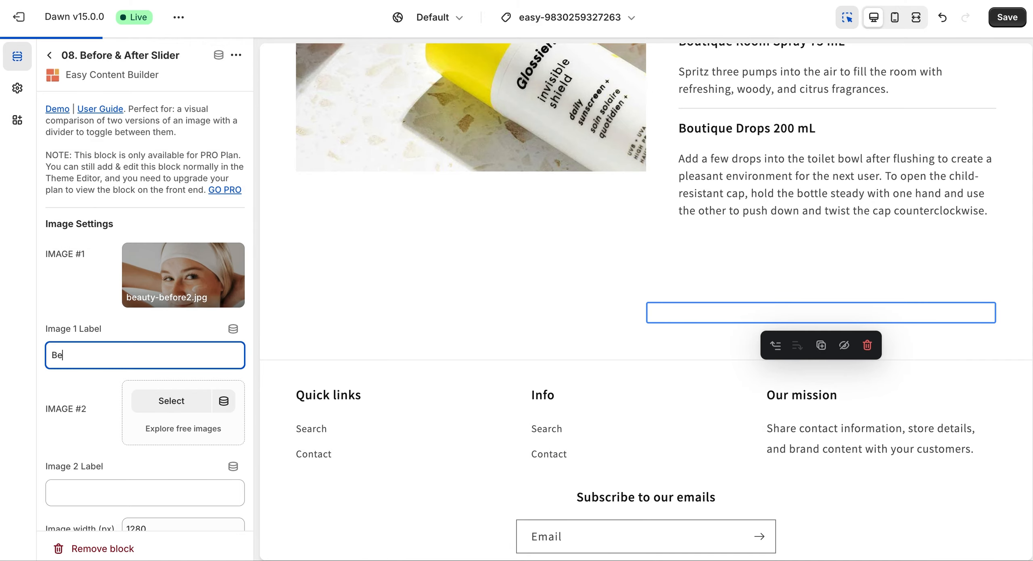
Step: Use the beauty-after2 picture as the slider's second image and label it "After"
left_click(155, 411)
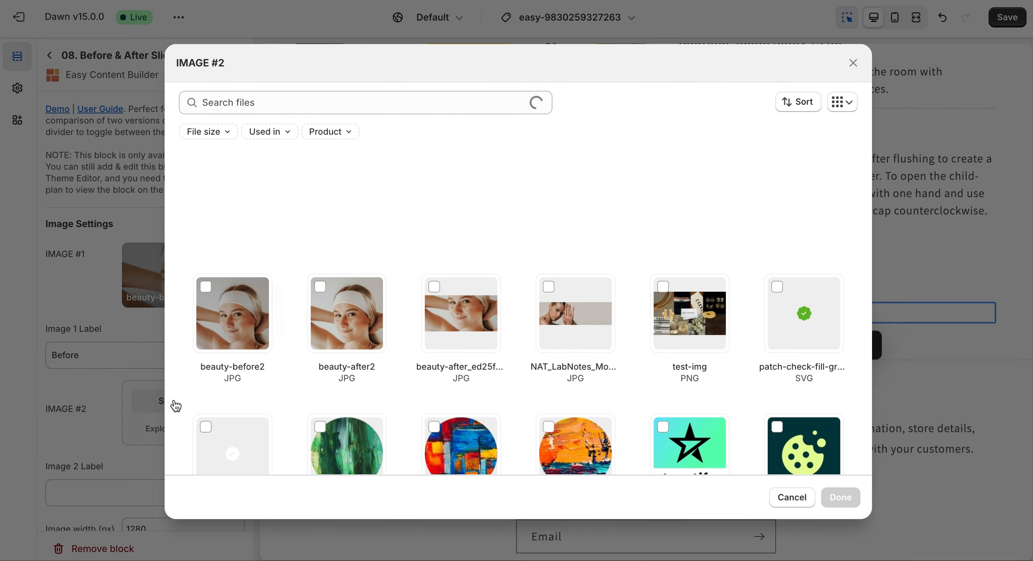
left_click(351, 311)
left_click(839, 504)
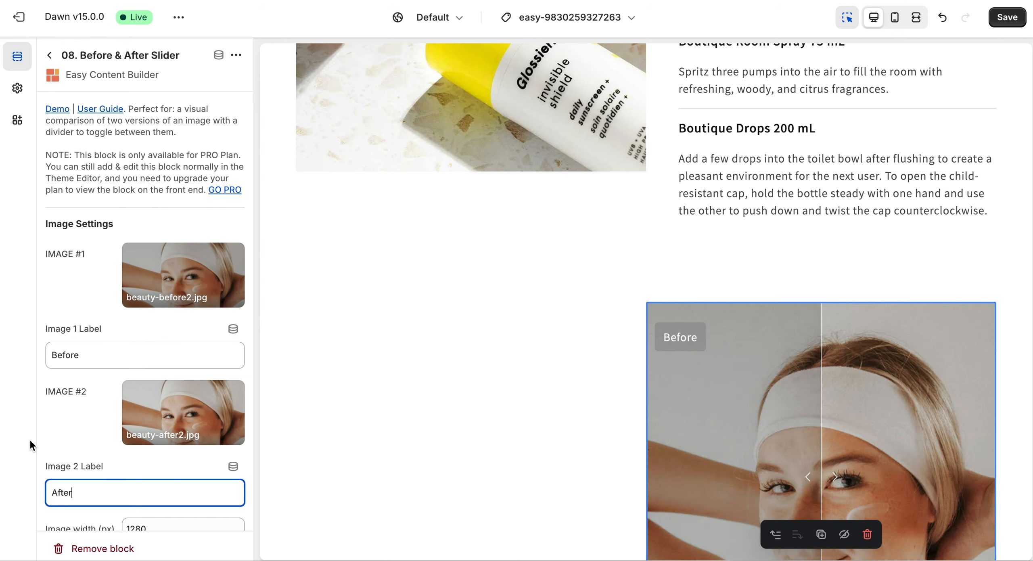
left_click(12, 438)
scroll(101, 286, "down", 6)
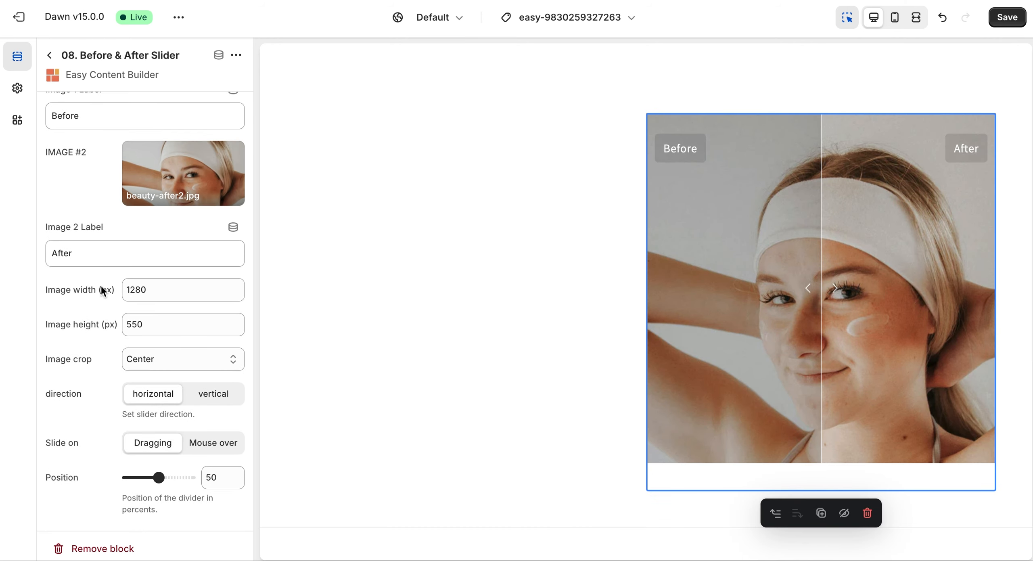
left_click(49, 55)
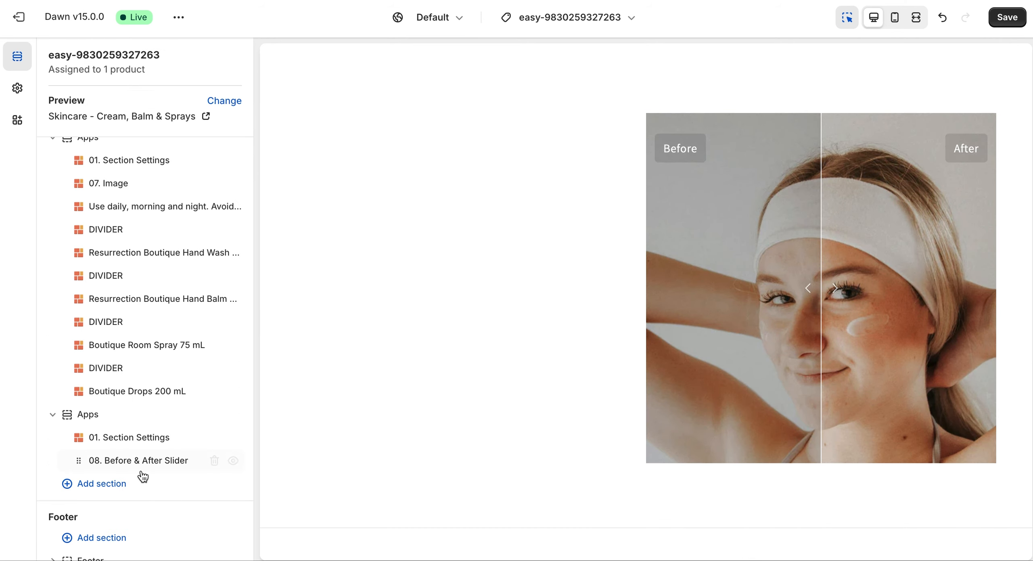
Step: Add a Section Title block below the Before & After Slider and open its settings
left_click(156, 473)
scroll(361, 472, "down", 2)
left_click(354, 457)
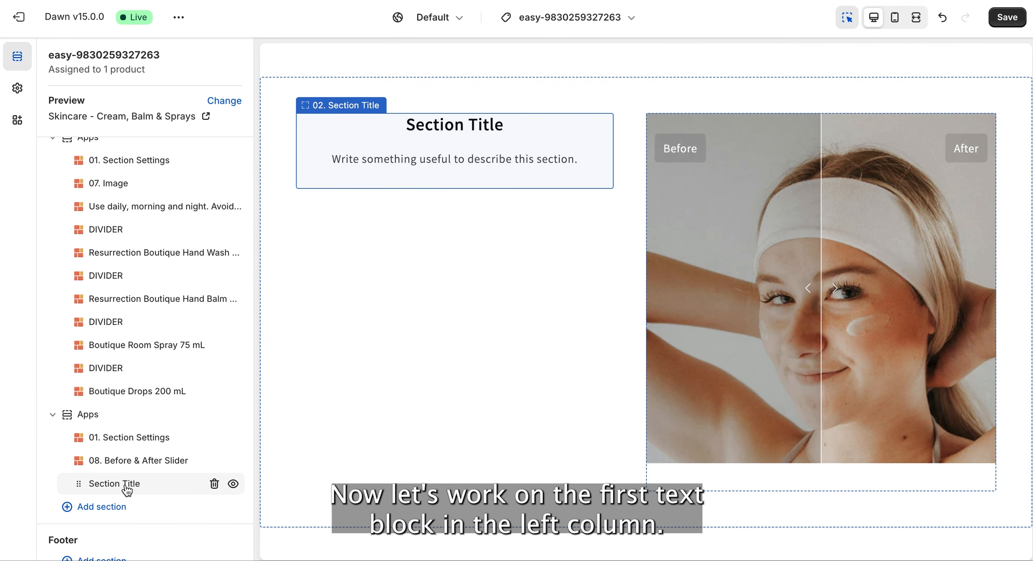
left_click(125, 484)
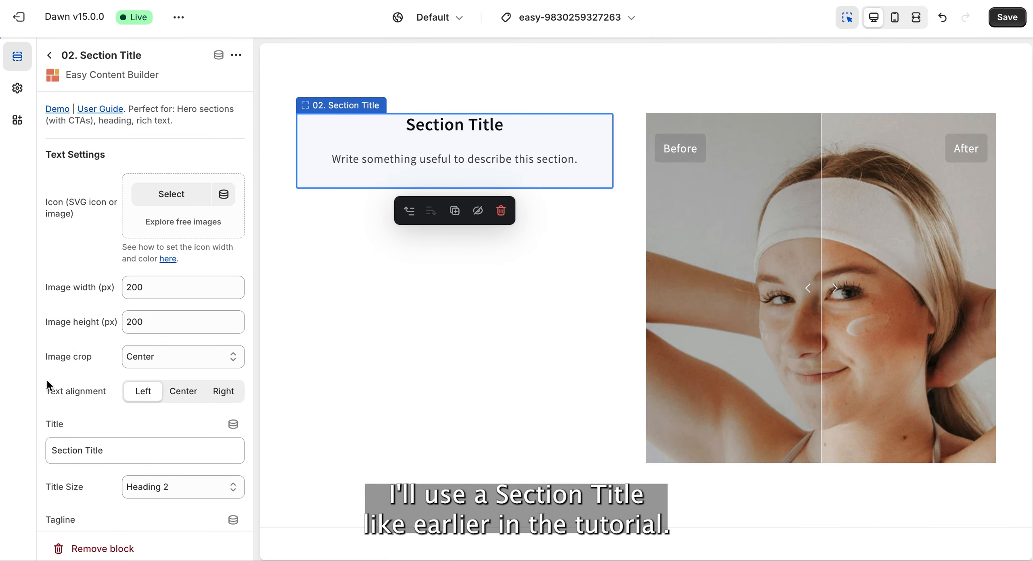
Step: Left-align the text, set the title to "The Power of The Boutique Set" and the tagline to "Boutique Set and Made for Sensitive Skin" at default size
scroll(182, 385, "down", 4)
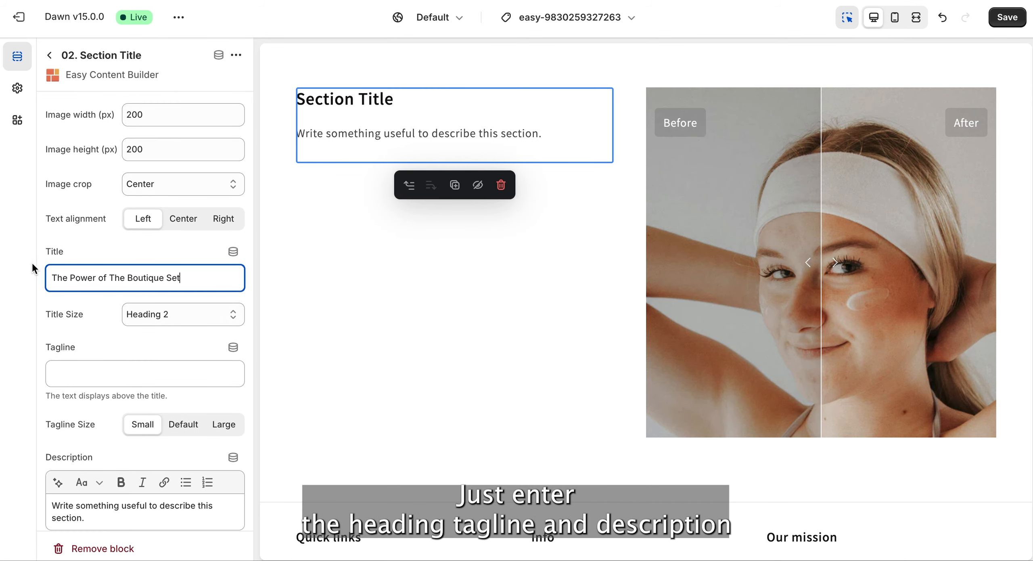
left_click(16, 271)
left_click(116, 375)
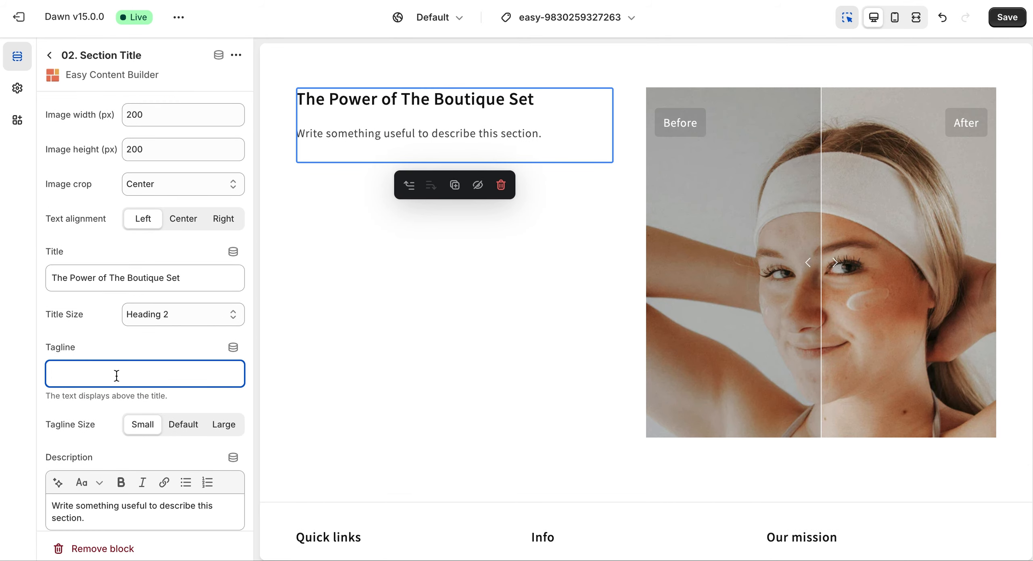
left_click(19, 397)
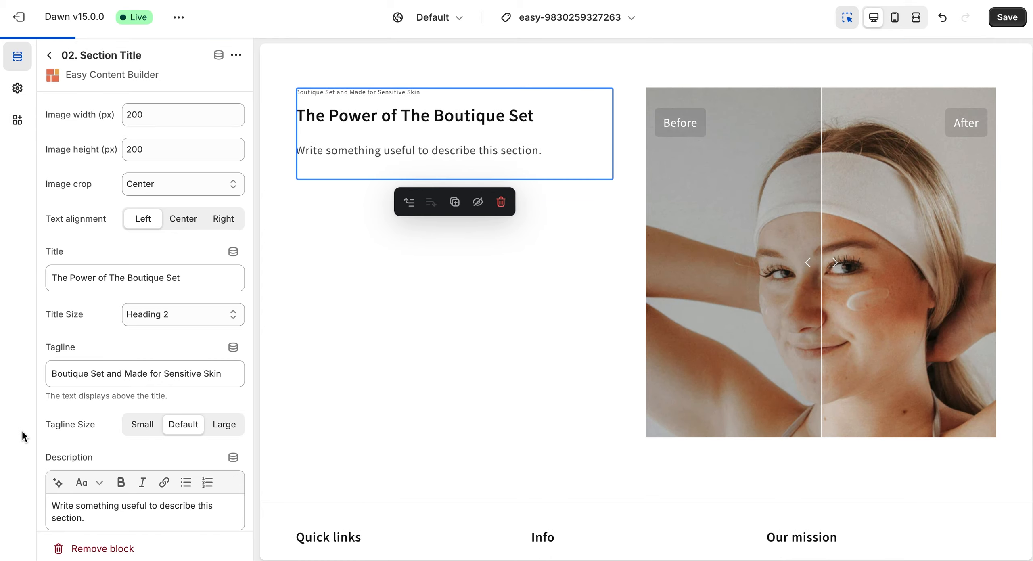
Step: Set the description to "Clinically demonstrated to enhance even the most delicate skin, making it appear healthier, more hydrated, and resilient, all without causing any irritation."
scroll(121, 444, "down", 4)
left_click_drag(101, 358, 42, 347)
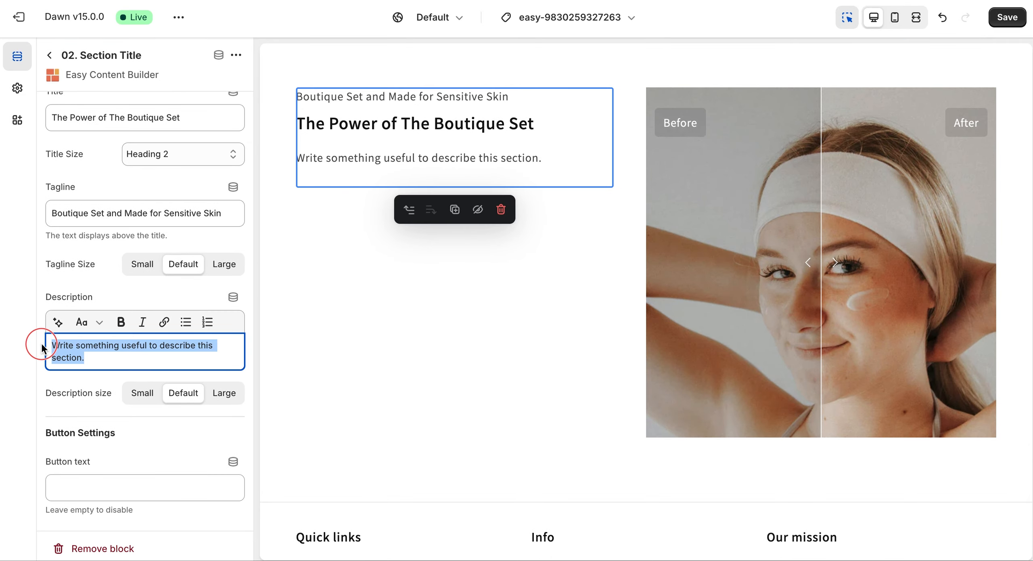
type("Clinically demonstrated to enhance even the most delicate skin, making it appear healthier, more hydrated, and resilient, all without causing any irritation.")
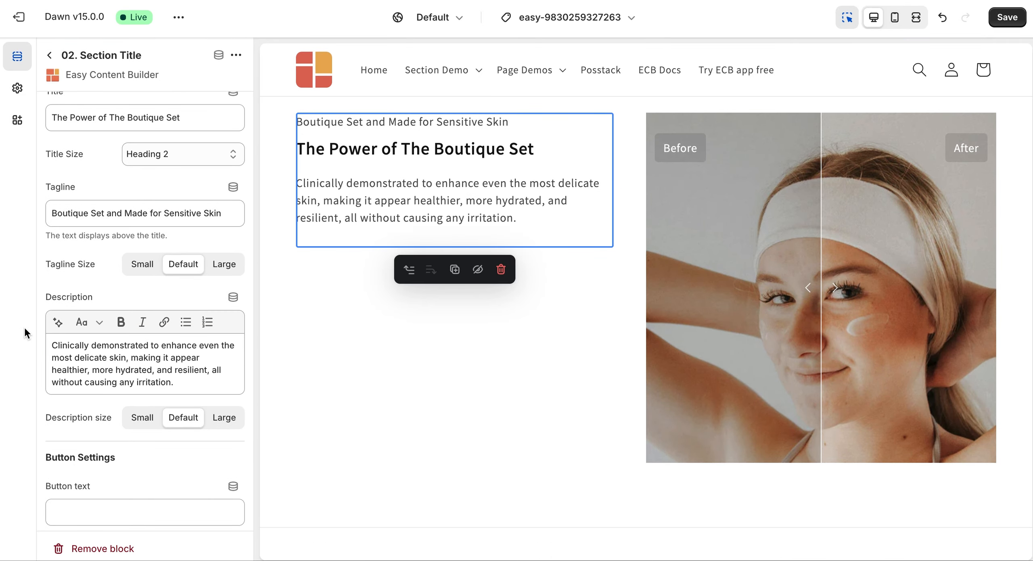
scroll(119, 496, "down", 15)
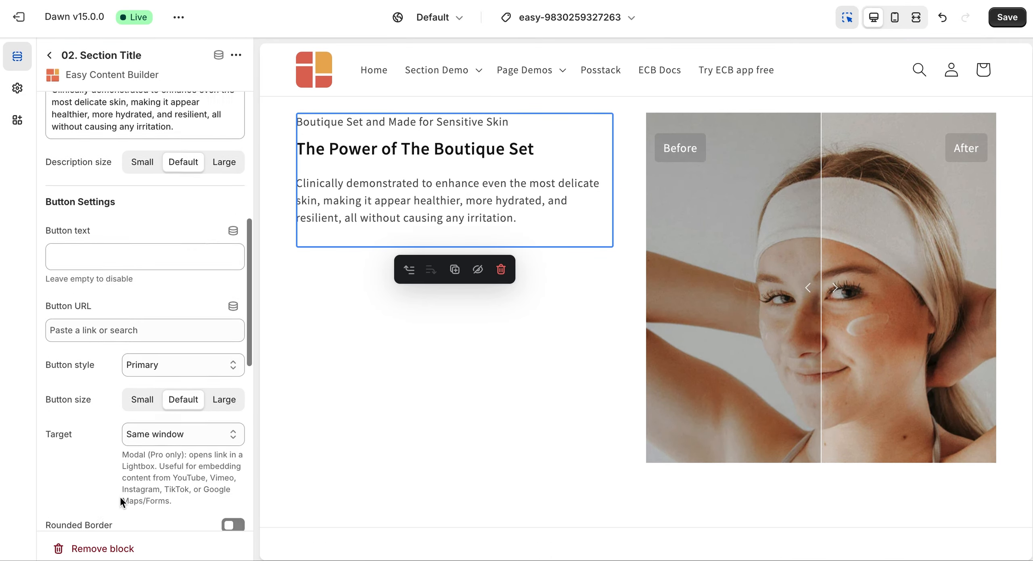
left_click(48, 56)
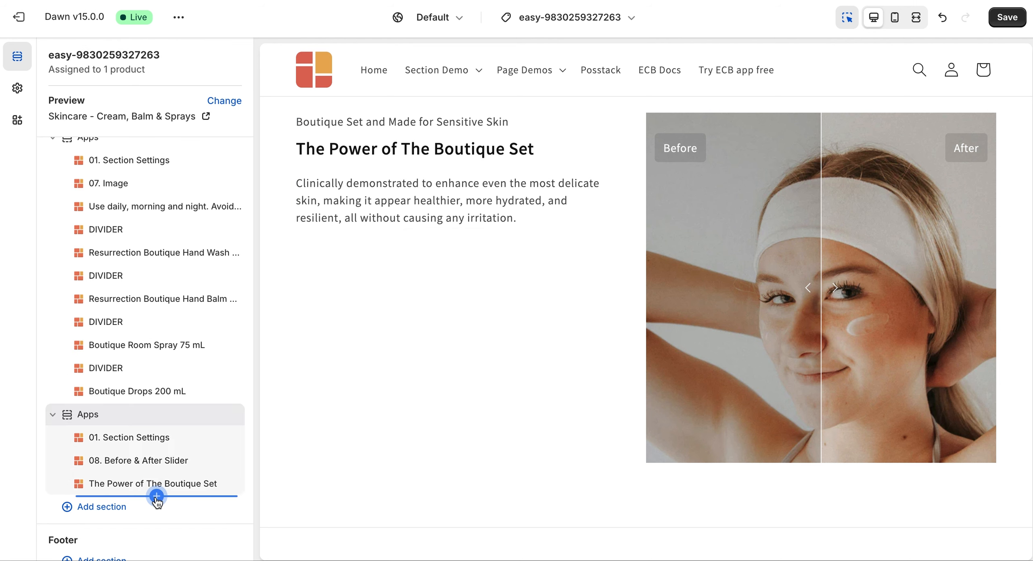
Step: Add an Icons With Text block below "The Power of The Boutique Set" and open its settings
left_click(157, 495)
type("icon")
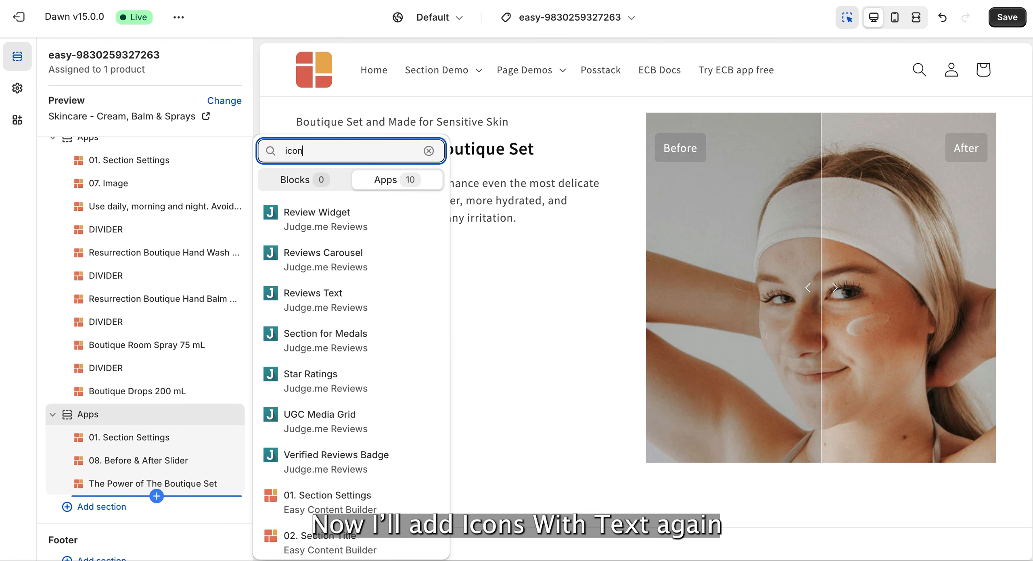
type("s")
left_click(428, 445)
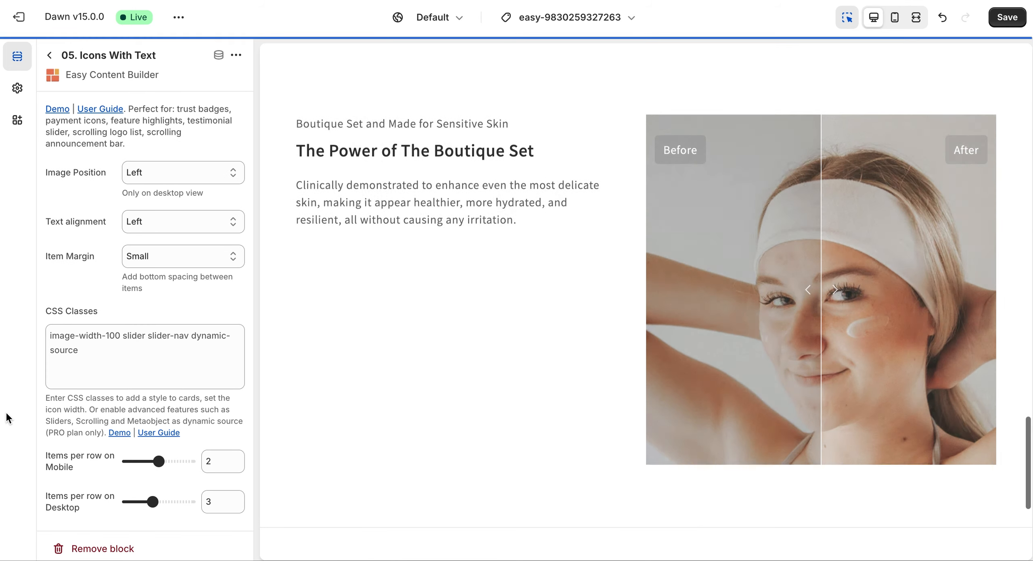
Step: Replace the icons block's CSS classes with image-width-32 and set one item per row on both mobile and desktop
left_click(154, 368)
type("i")
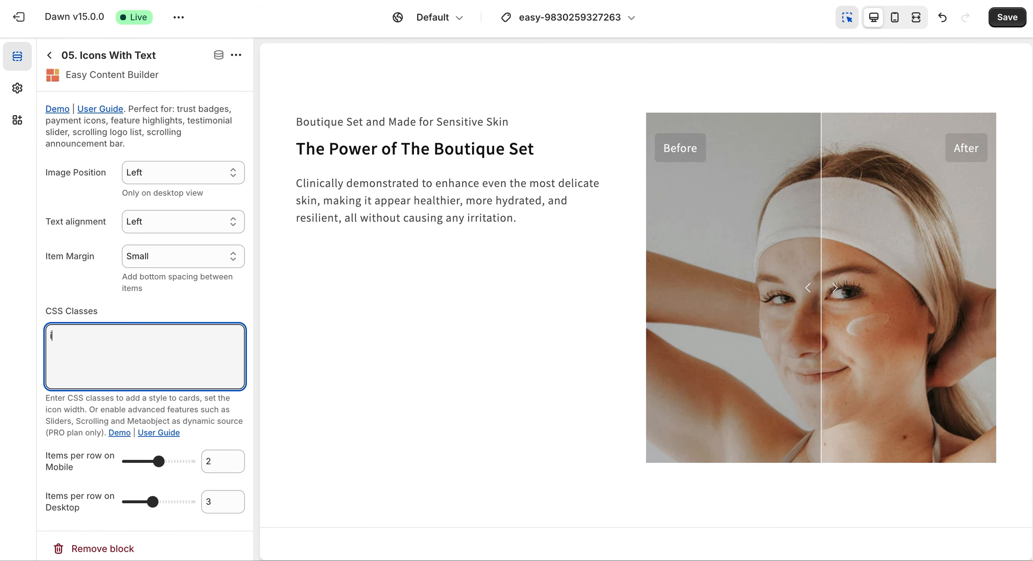
type("mage-width-3")
left_click(25, 419)
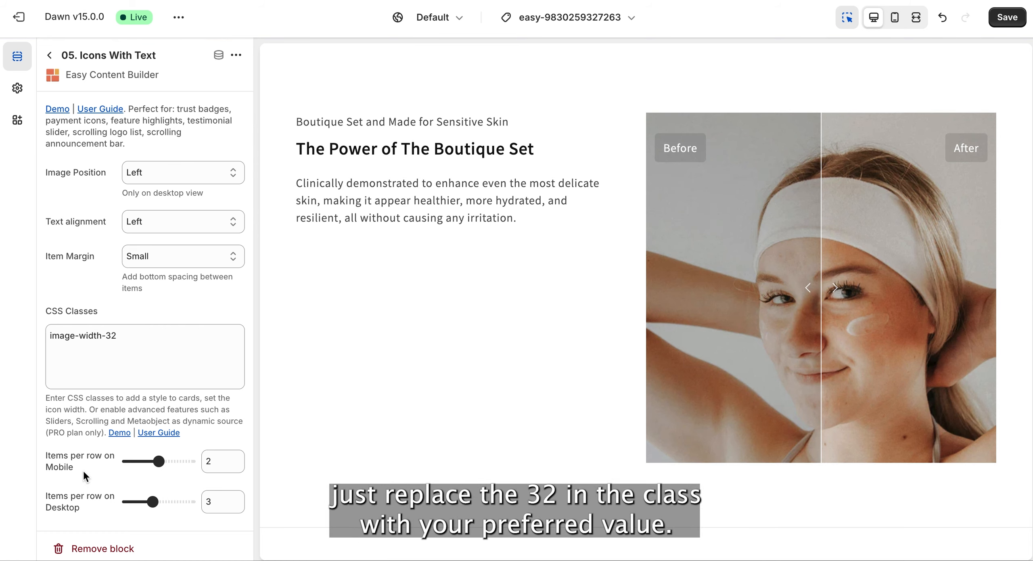
scroll(83, 470, "down", 6)
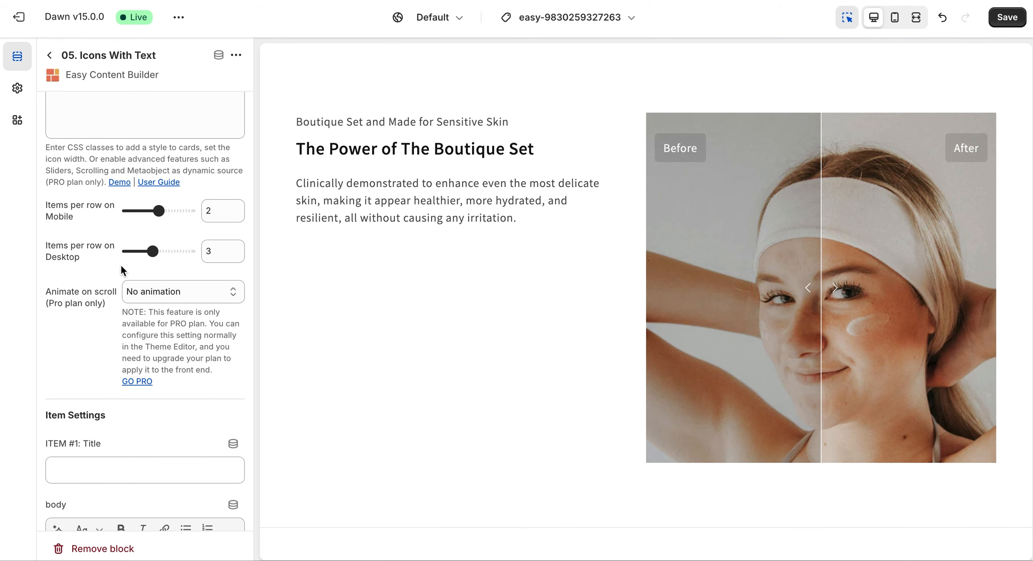
left_click(127, 210)
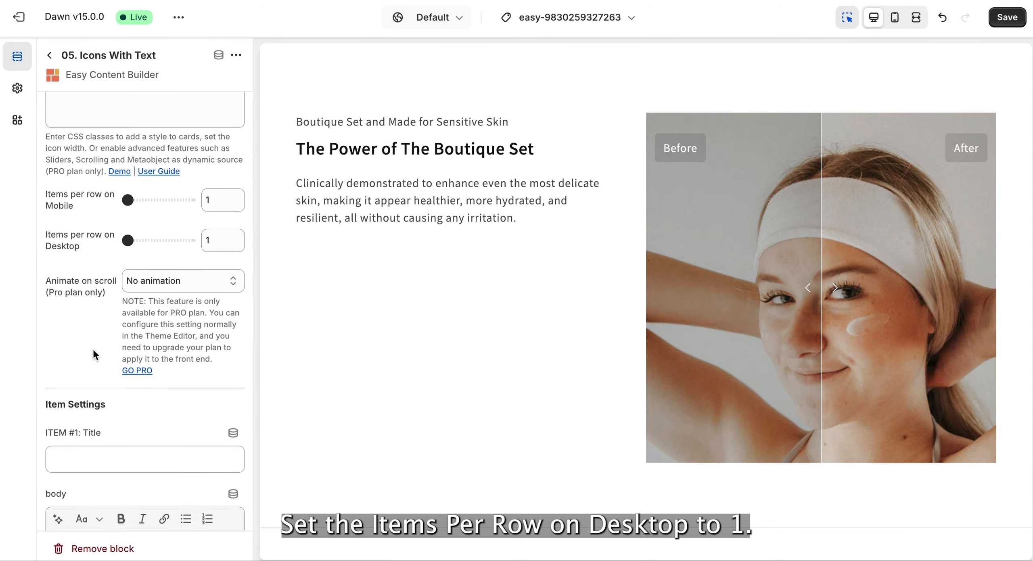
Step: Title item 1 "DAILY PROTECTION" with body "It adds an extra layer of protection against environmental factors that can cause damage to your skin."
scroll(92, 347, "down", 5)
left_click(108, 289)
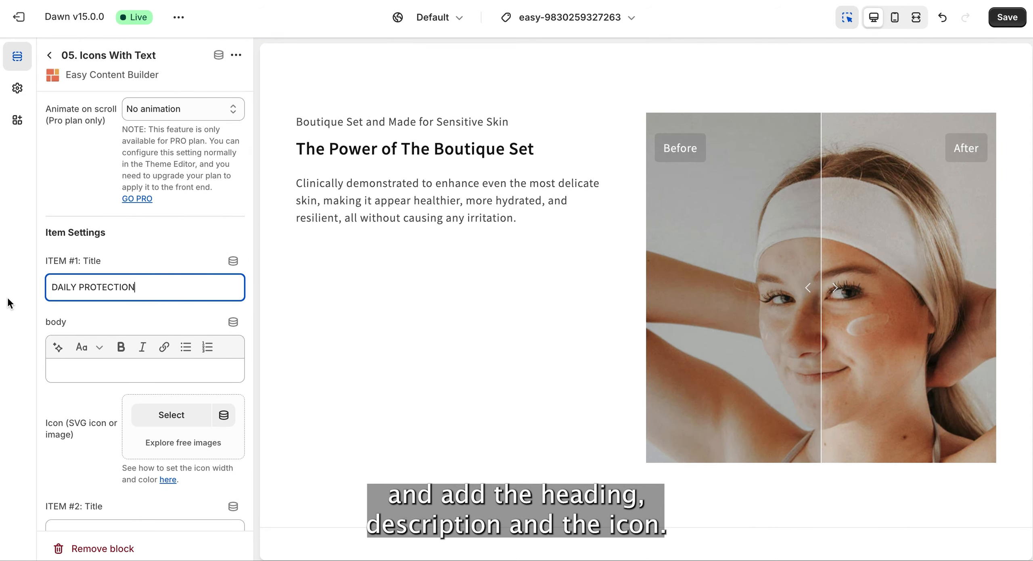
left_click(92, 372)
type("It adds an extra layer of protection against environmental factors that can cause damage to your skin.")
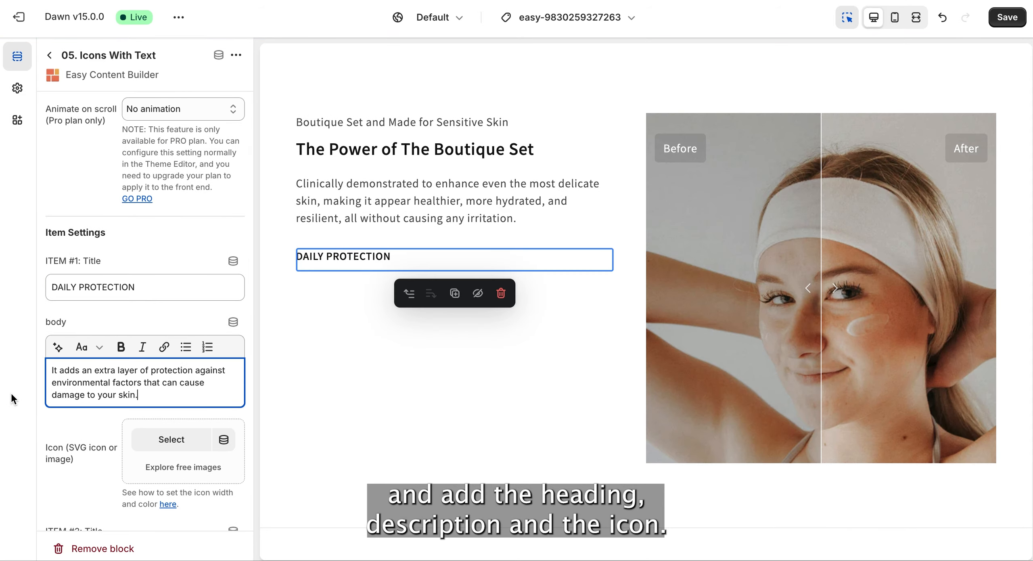
Step: Find the outlined 1-circle SVG in the files and use it as item 1's icon
left_click(186, 435)
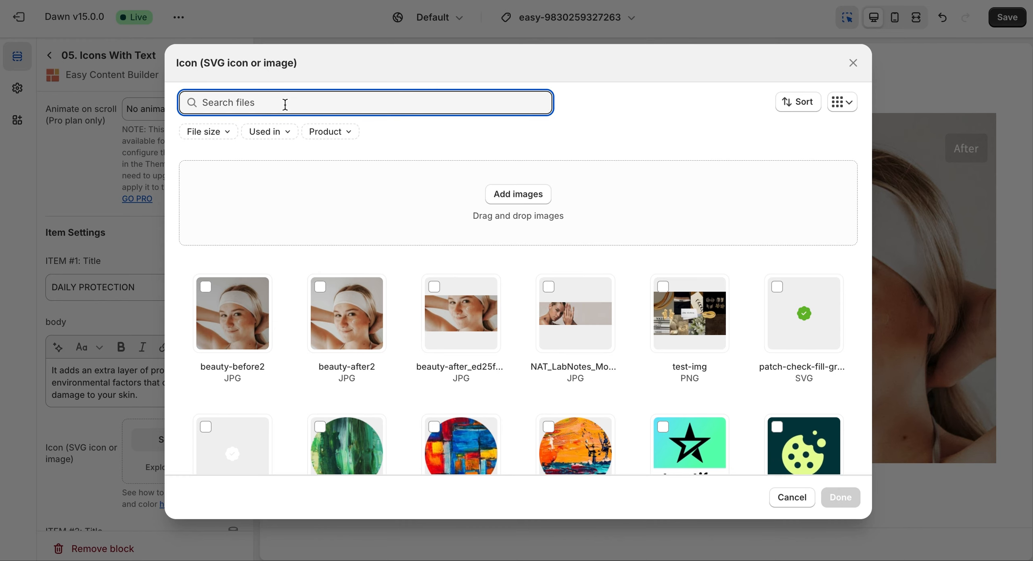
type("1-circle")
left_click(213, 305)
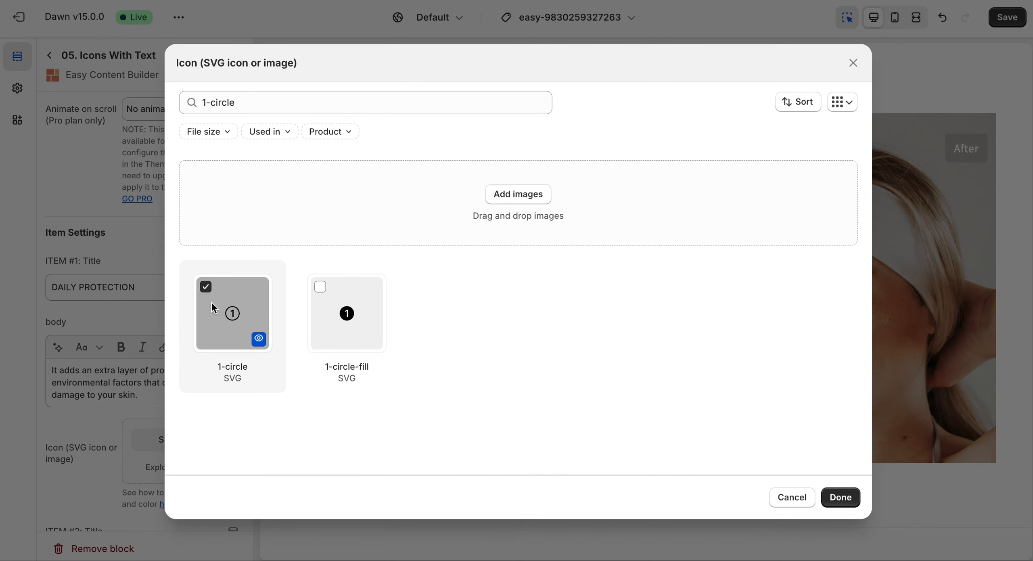
left_click(841, 497)
Step: Title item 2 "SKIN NOURISHMENT" with body "Our skin care products help moisturize and smooth fine lines and wrinkles. They keep the skin soft and smooth."
scroll(58, 452, "down", 5)
left_click(111, 322)
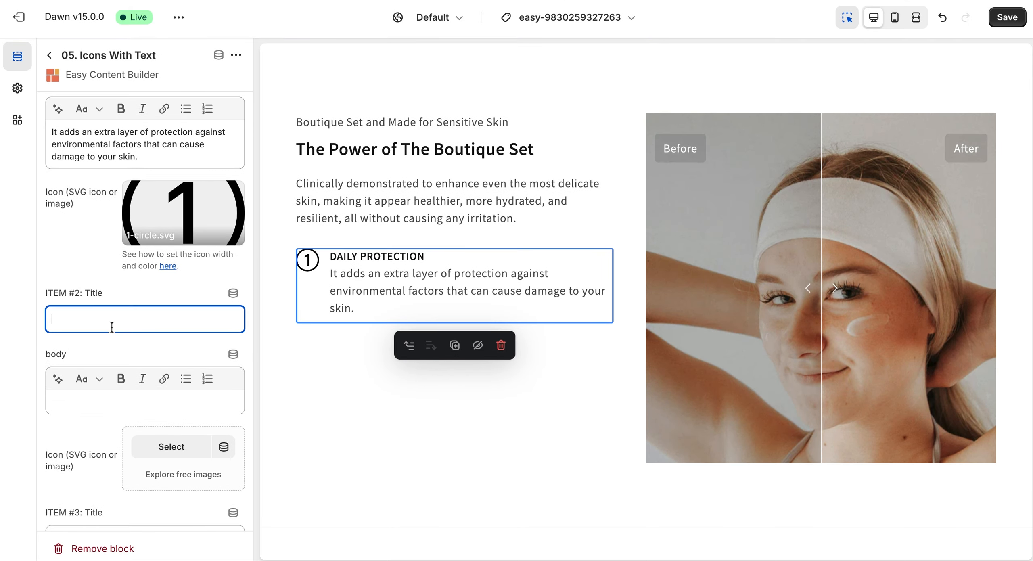
type("SKIN NOURISHMENT")
left_click(92, 404)
type("Our skin care products help moisturize and smooth fine lines and wrinkles. They keep the skin soft and smooth.")
left_click(30, 407)
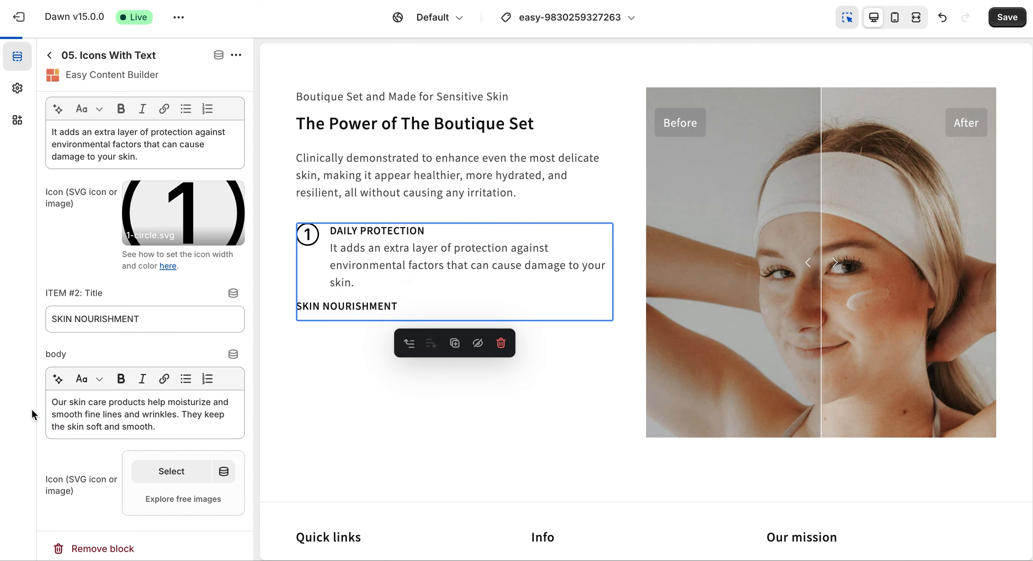
Step: Find the outlined 2-circle SVG in the files and use it as item 2's icon
left_click(179, 480)
type("2-cir")
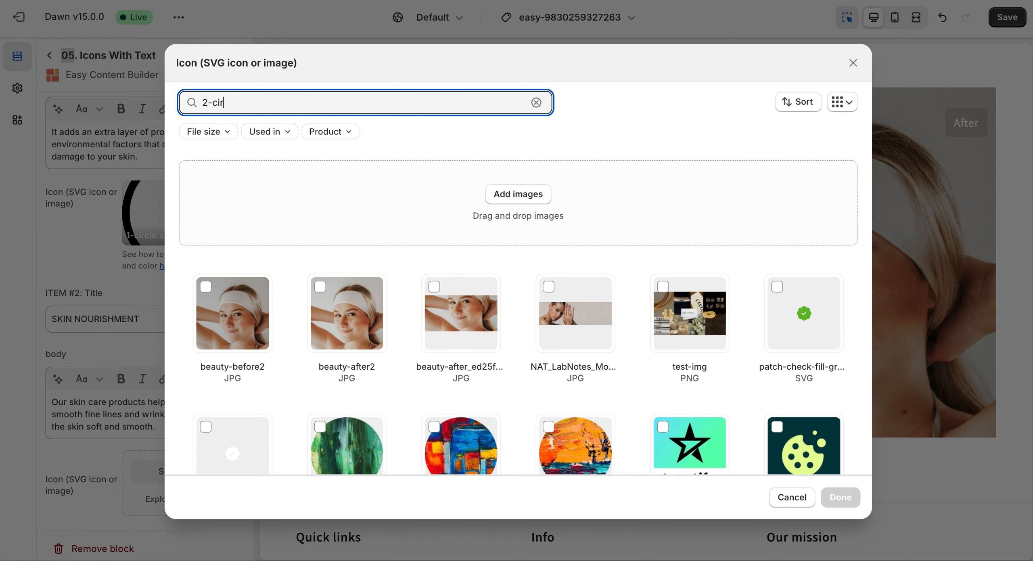
type("cle")
left_click(346, 311)
left_click(840, 497)
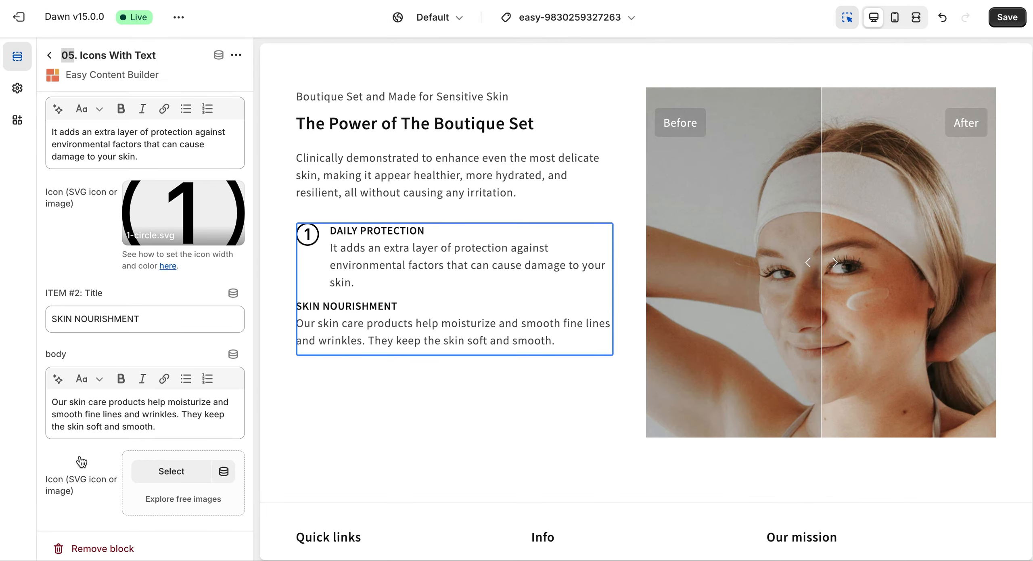
Step: Title item 3 "SATISFACTION GUARANTEE" with body "Our products are formulated for all skin types, and our plant-based ingredients are safe to use during pregnancy."
scroll(100, 423, "down", 8)
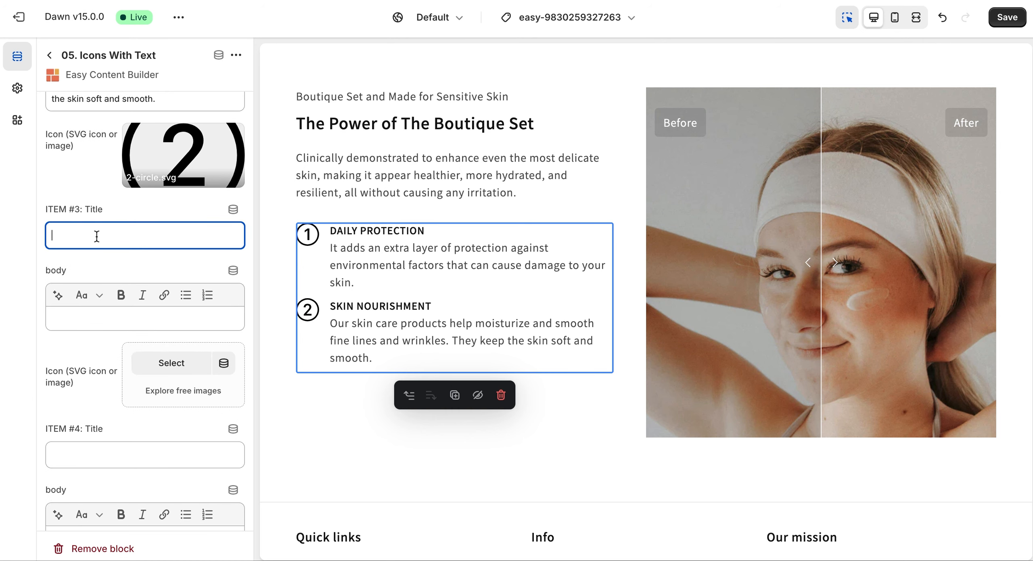
left_click(15, 264)
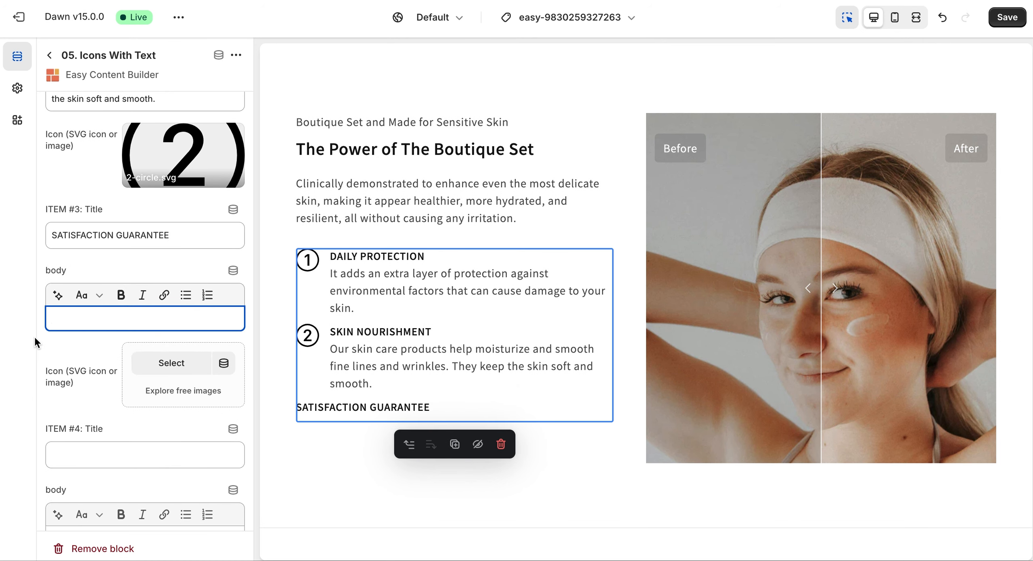
type("Our products are formulated for all skin types, and our plant-based ingredients are safe to use during pregnancy.")
Step: Find the outlined 3-circle SVG in the files and use it as item 3's icon
left_click(165, 388)
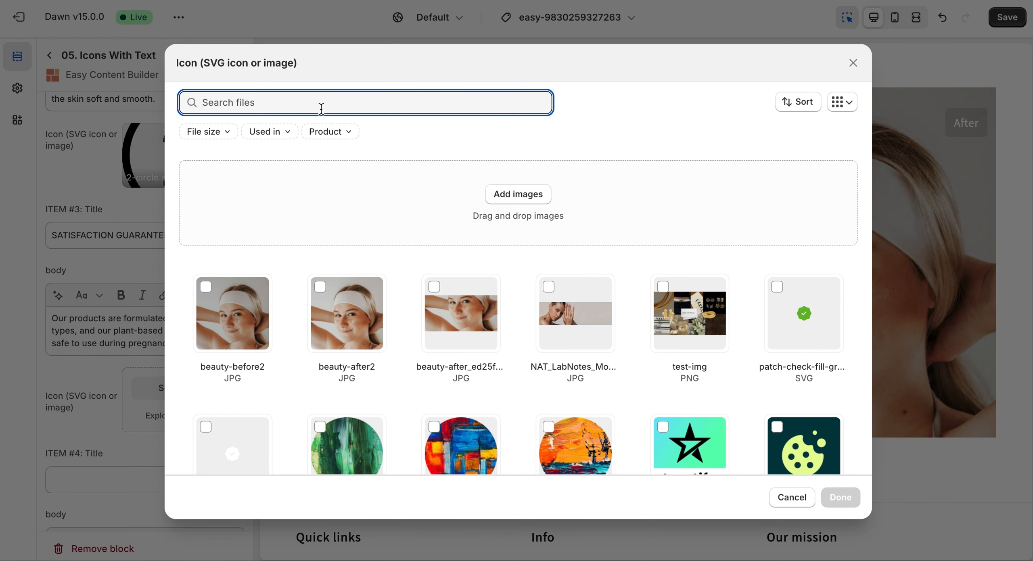
type("3-circle")
left_click(232, 314)
left_click(841, 497)
Step: Set the icons block's item margin to Medium and return to the section list
scroll(84, 436, "down", 15)
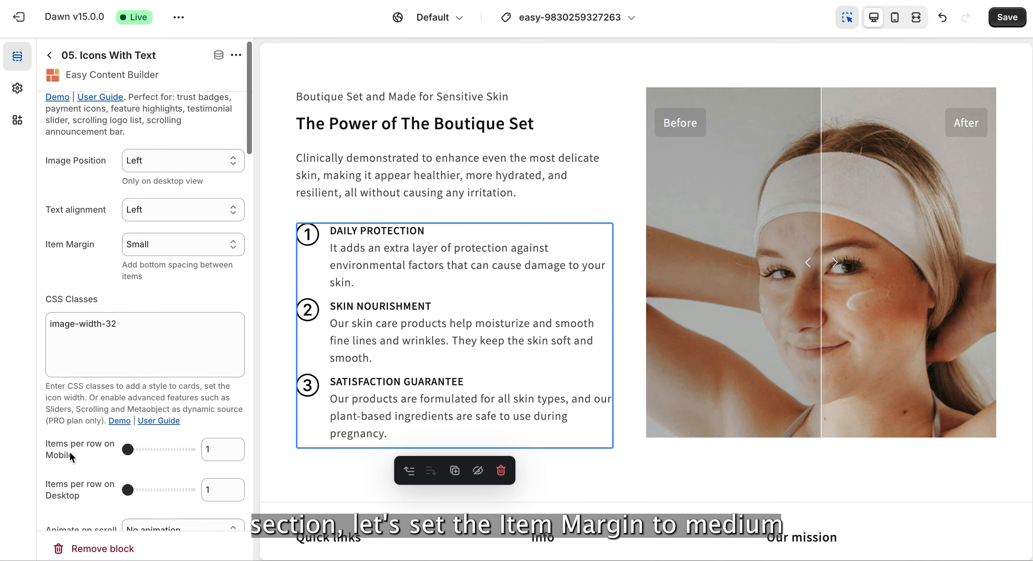
left_click(203, 260)
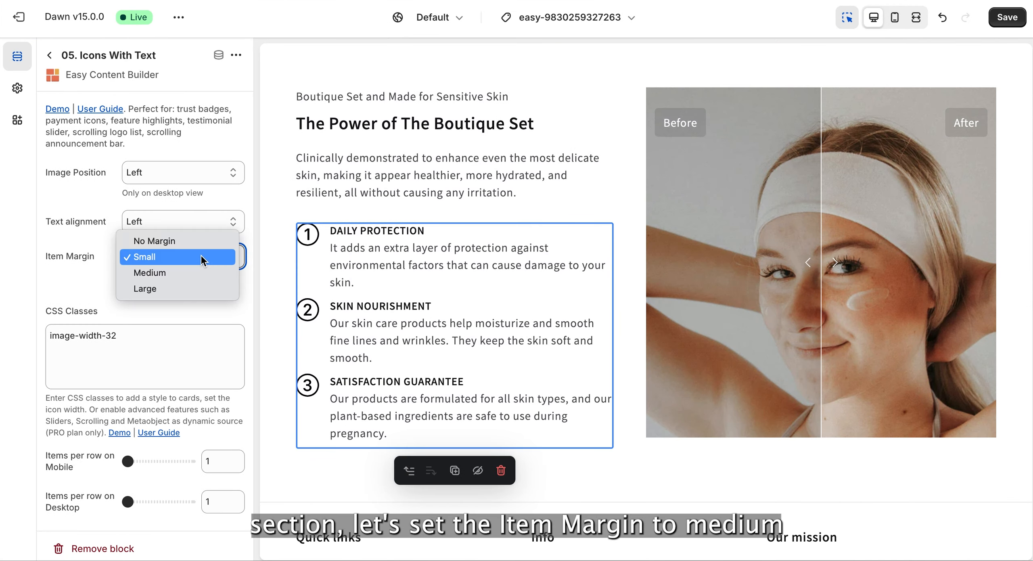
left_click(184, 273)
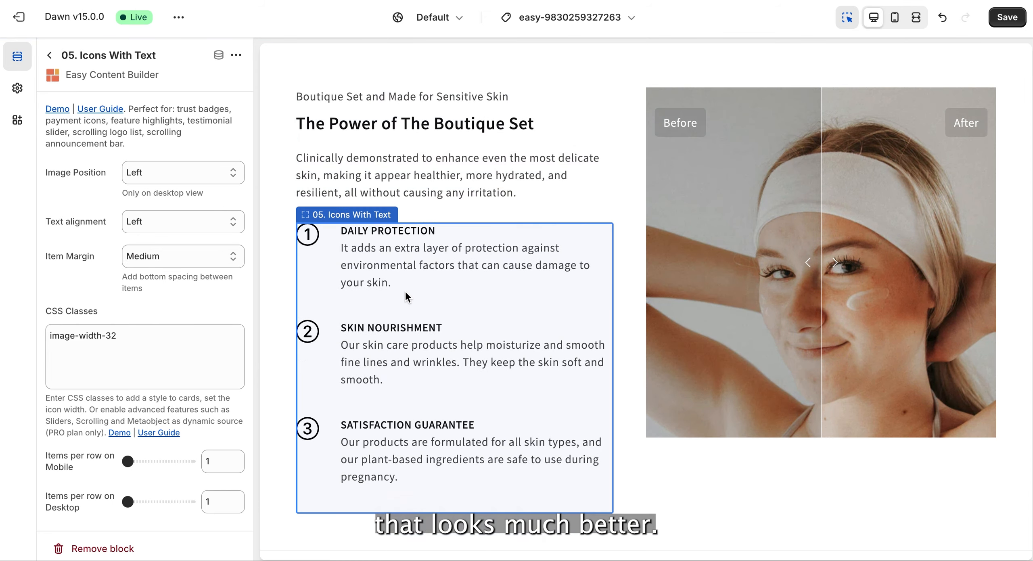
left_click(50, 55)
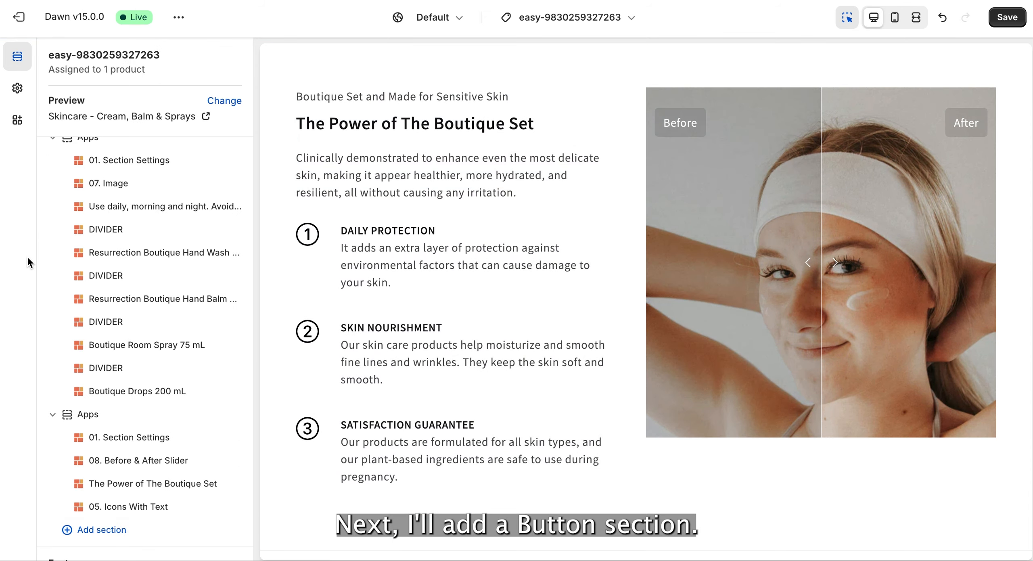
Step: Add an Easy Content Builder Buttons block below the Icons With Text block and open its settings
left_click(157, 519)
type("button")
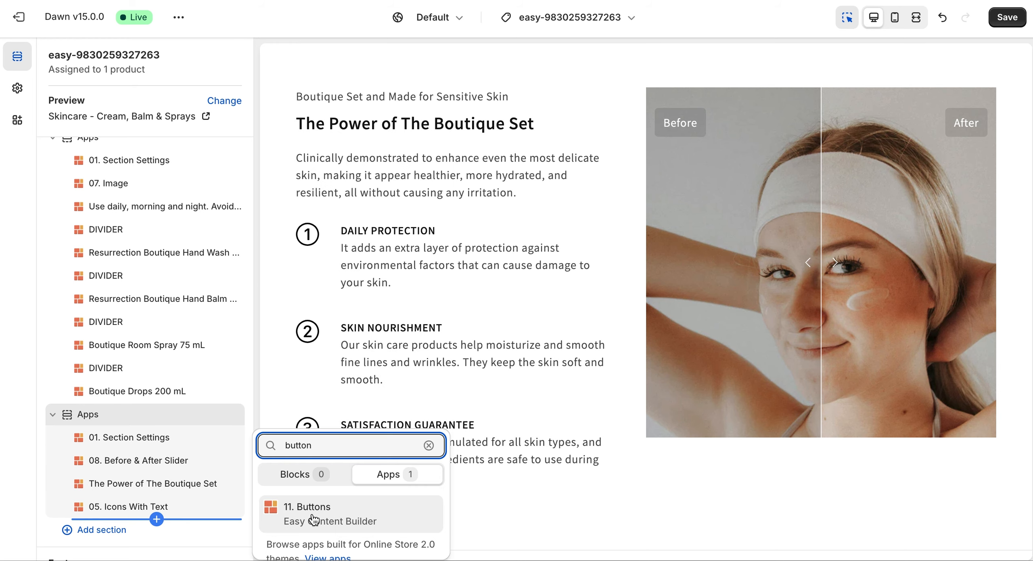
left_click(314, 520)
left_click(93, 530)
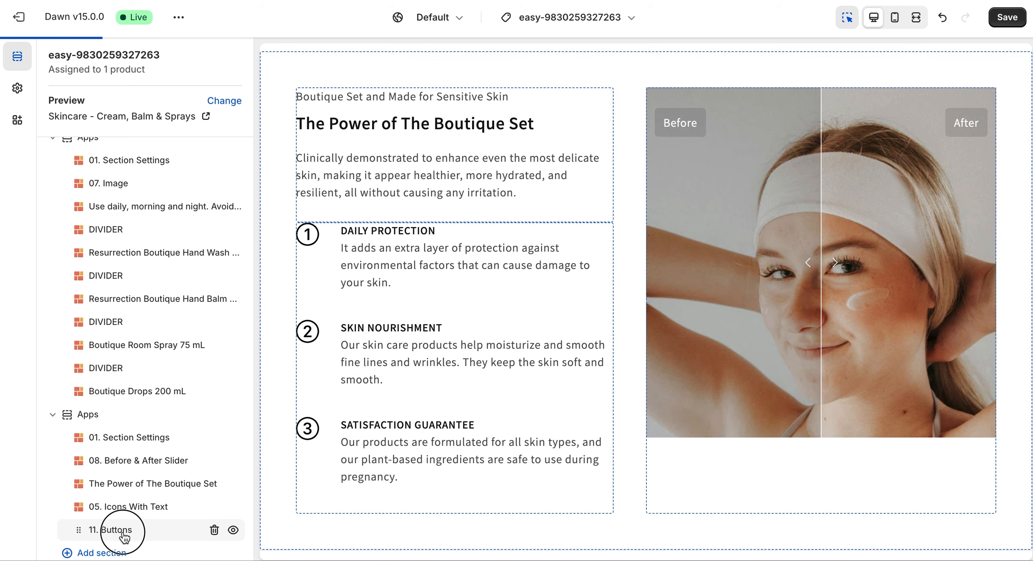
Step: Set the first button's text to "More info", its URL to "#" and its style to Secondary
scroll(82, 409, "down", 4)
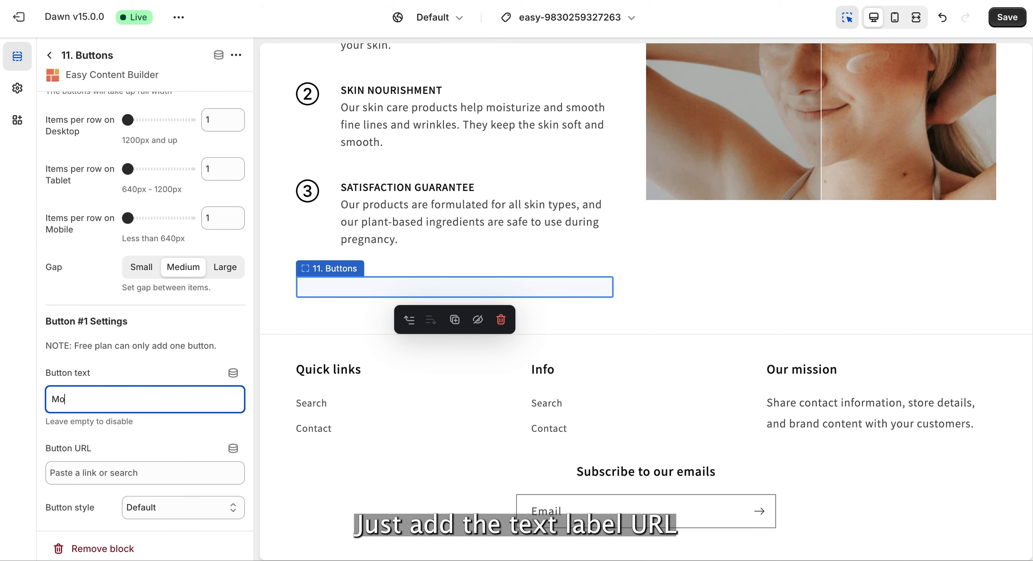
left_click(116, 472)
type("#")
left_click(86, 405)
left_click(167, 517)
left_click(155, 539)
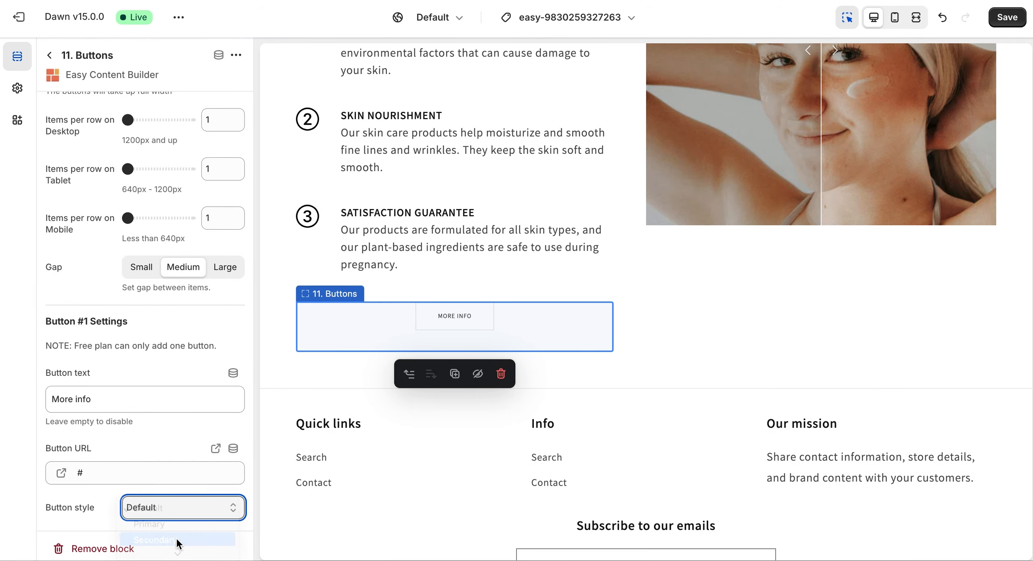
Step: Align the button to the left, save the template and return to the section list
scroll(160, 289, "up", 4)
left_click(143, 161)
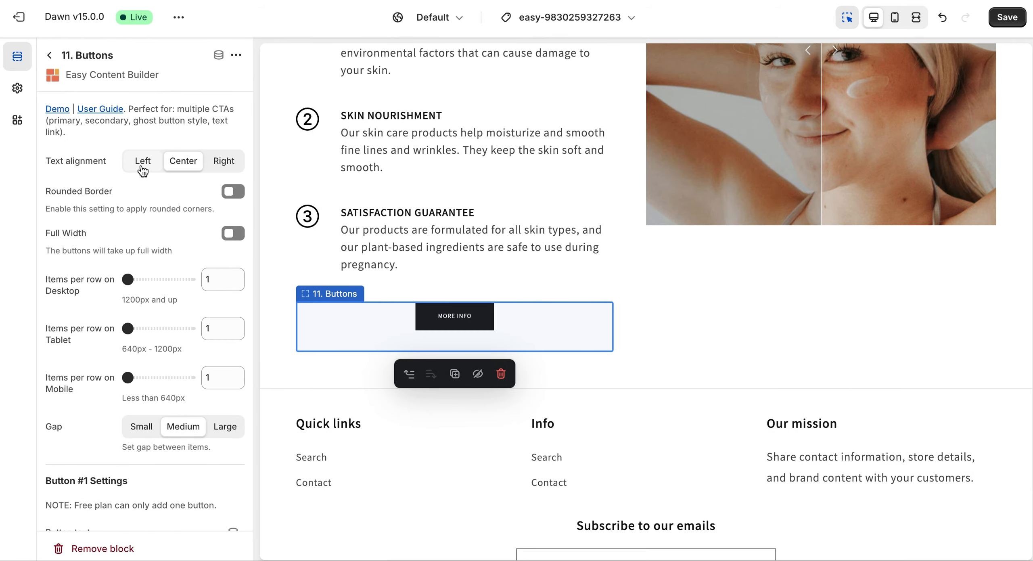
scroll(858, 189, "up", 2)
scroll(858, 190, "up", 6)
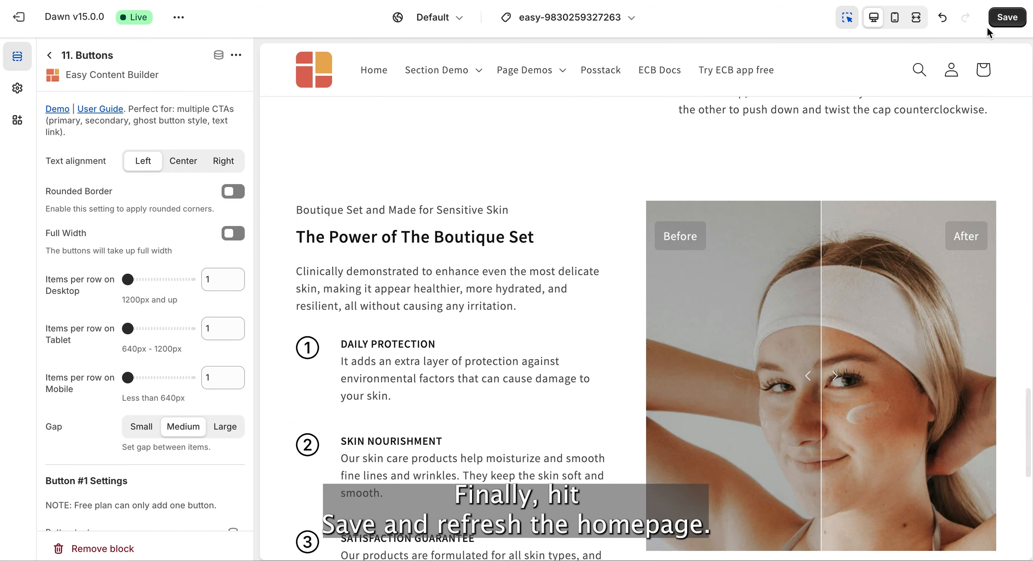
left_click(1004, 19)
left_click(50, 56)
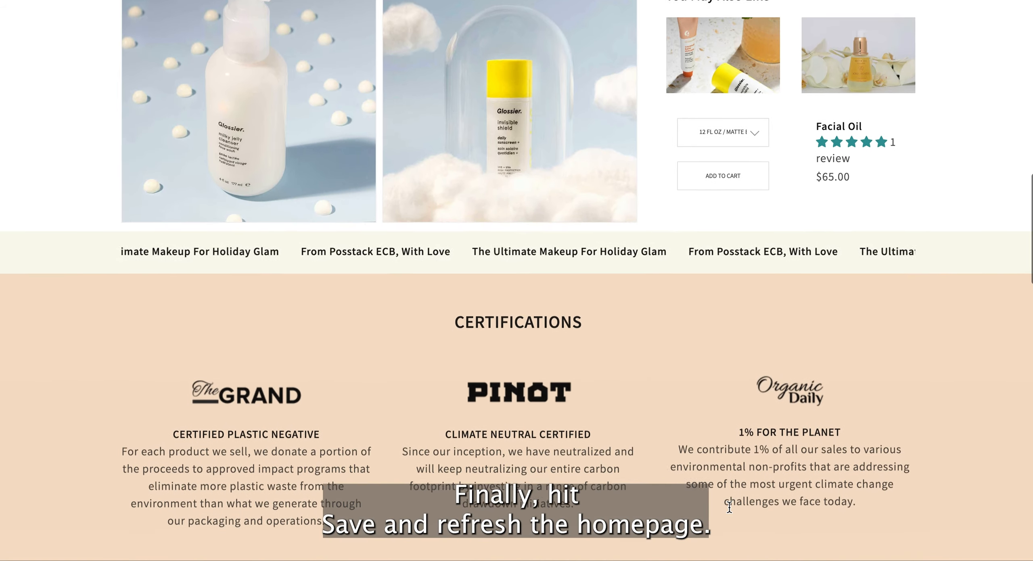
Step: Review the live product page down to the highlight benefits section and try out its before-and-after slider
scroll(729, 506, "down", 15)
scroll(727, 505, "up", 1)
scroll(728, 505, "down", 10)
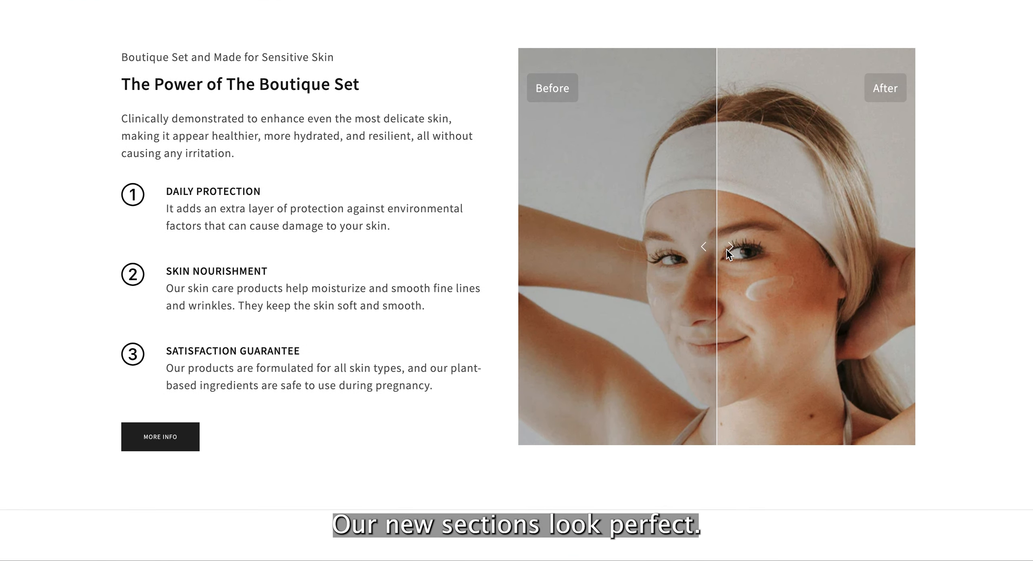
left_click_drag(726, 254, 685, 236)
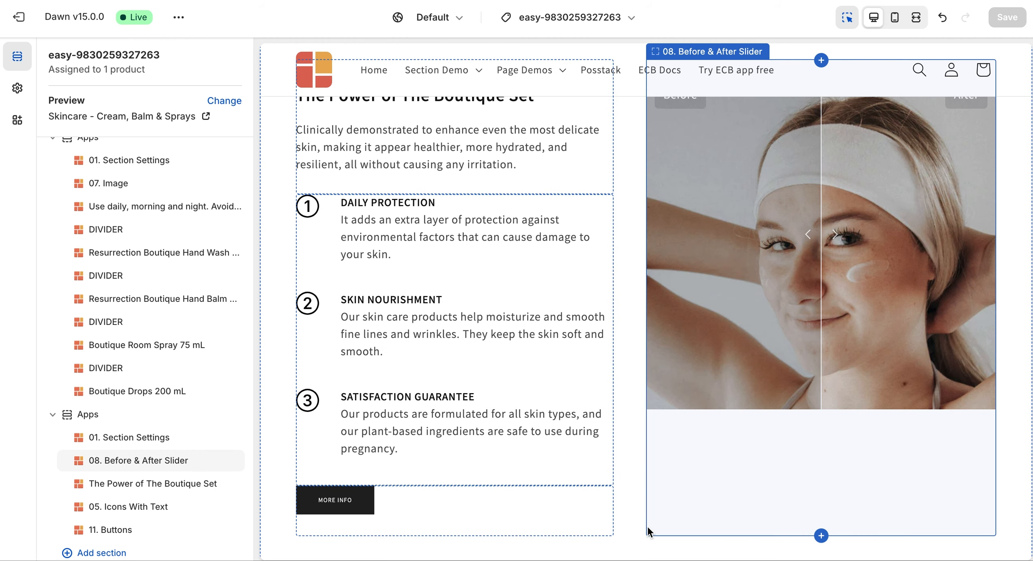
Step: Add a new Section Settings app section below the highlight benefits section
scroll(162, 494, "down", 3)
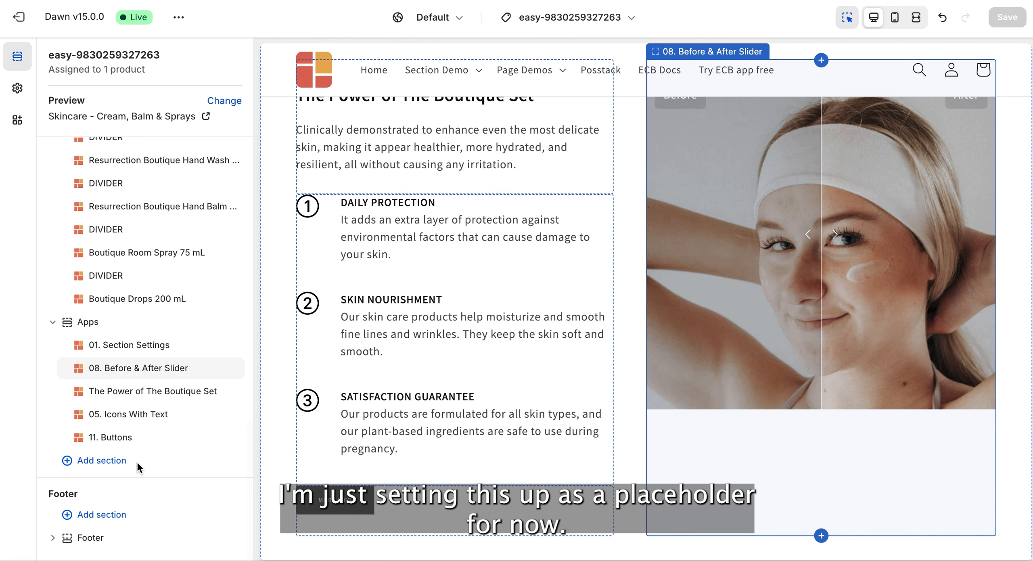
left_click(110, 462)
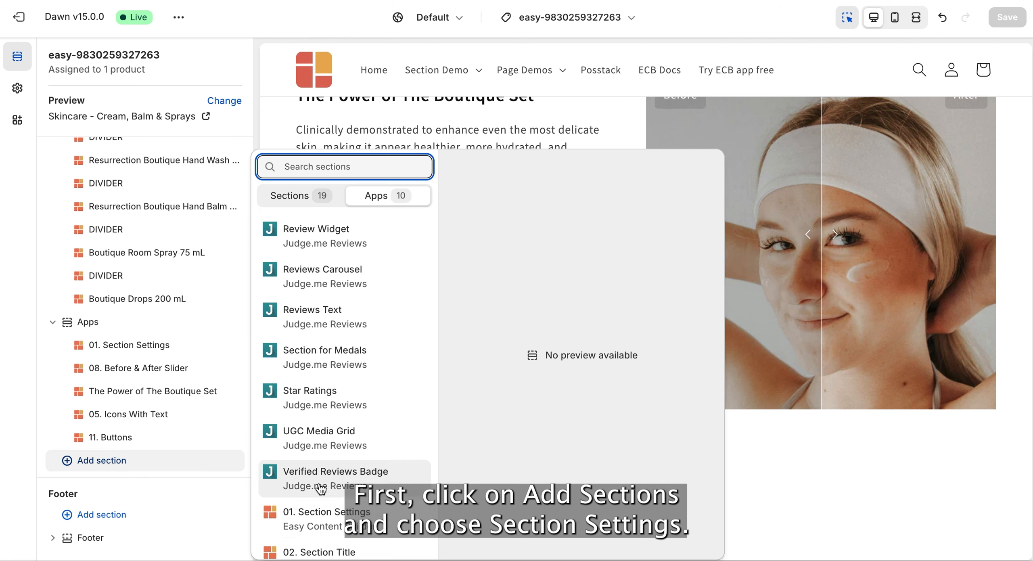
left_click(314, 519)
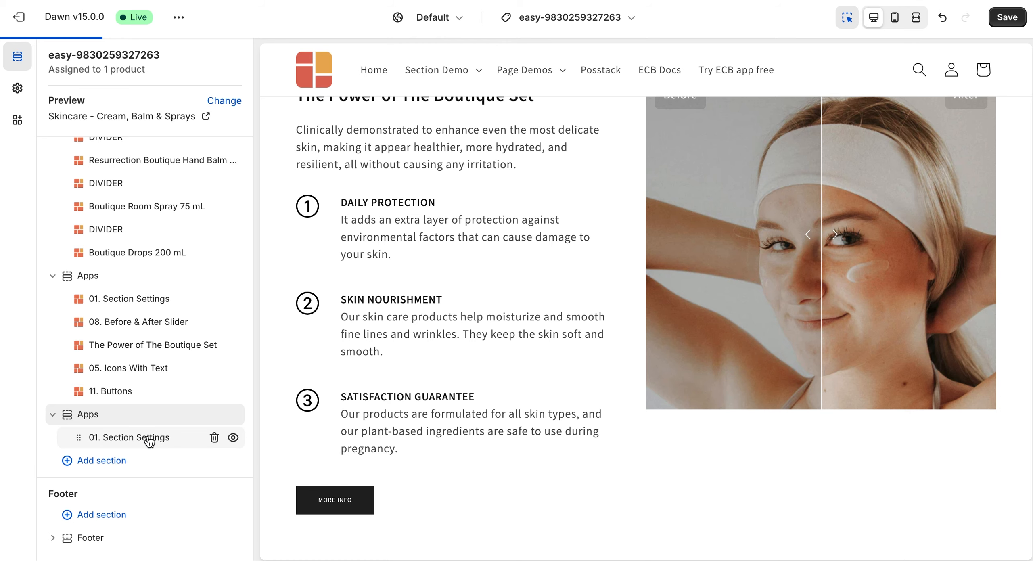
Step: Set the new section's background color to the CSS value #fcfaf5 and return to the section list
scroll(91, 413, "down", 10)
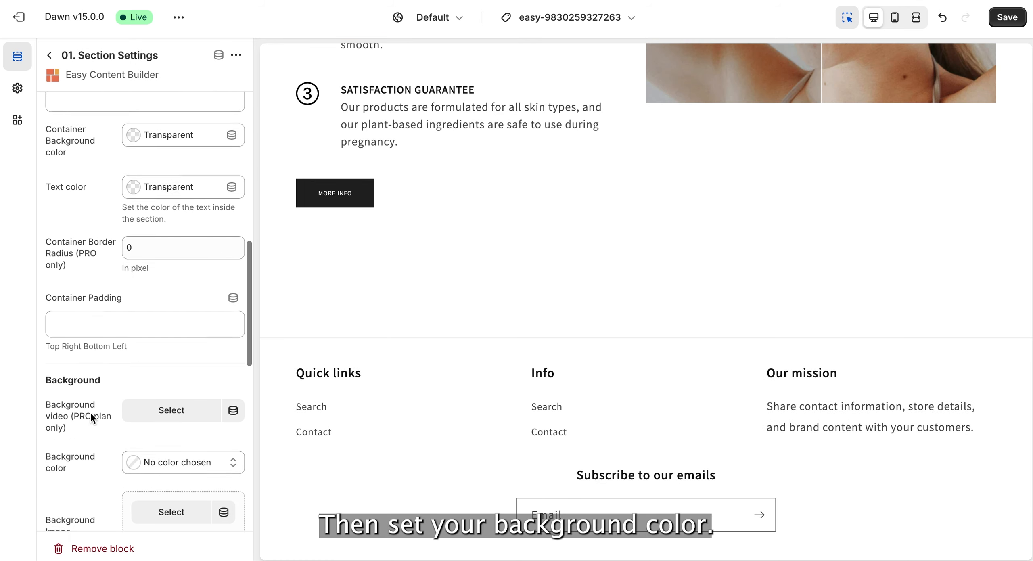
left_click(180, 394)
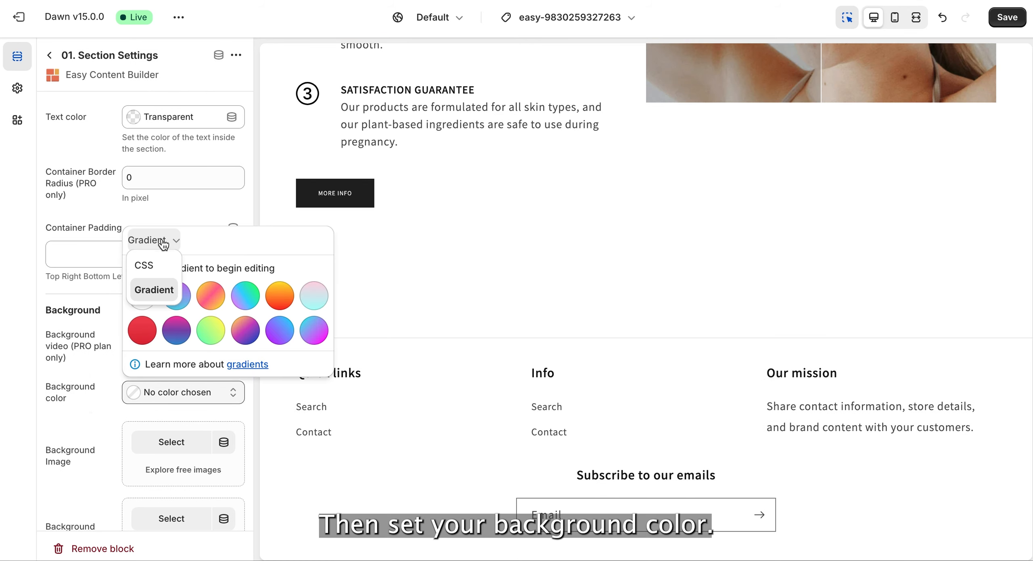
left_click(146, 265)
left_click(167, 392)
type("#fcfaf5")
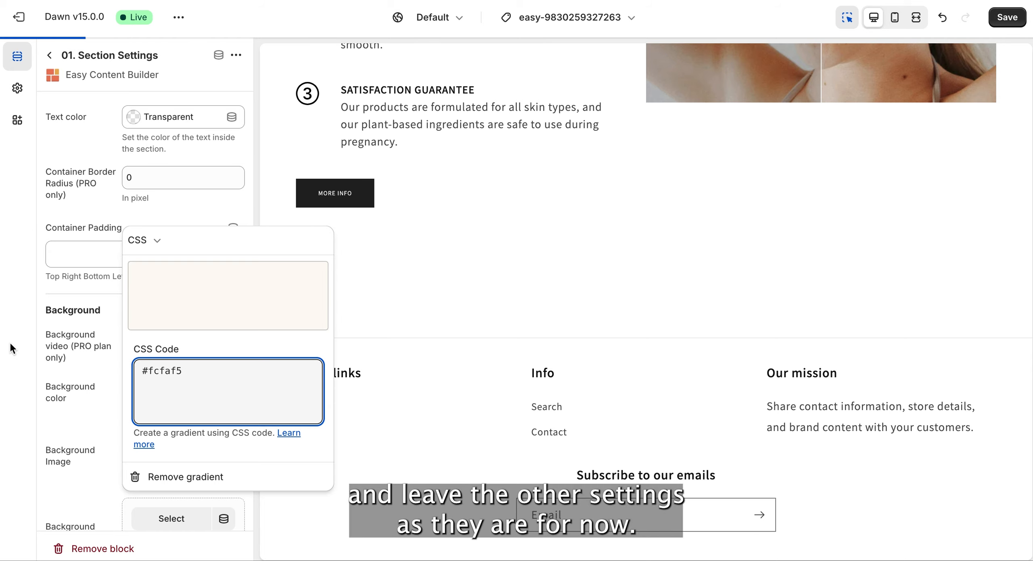
left_click(11, 348)
left_click(48, 58)
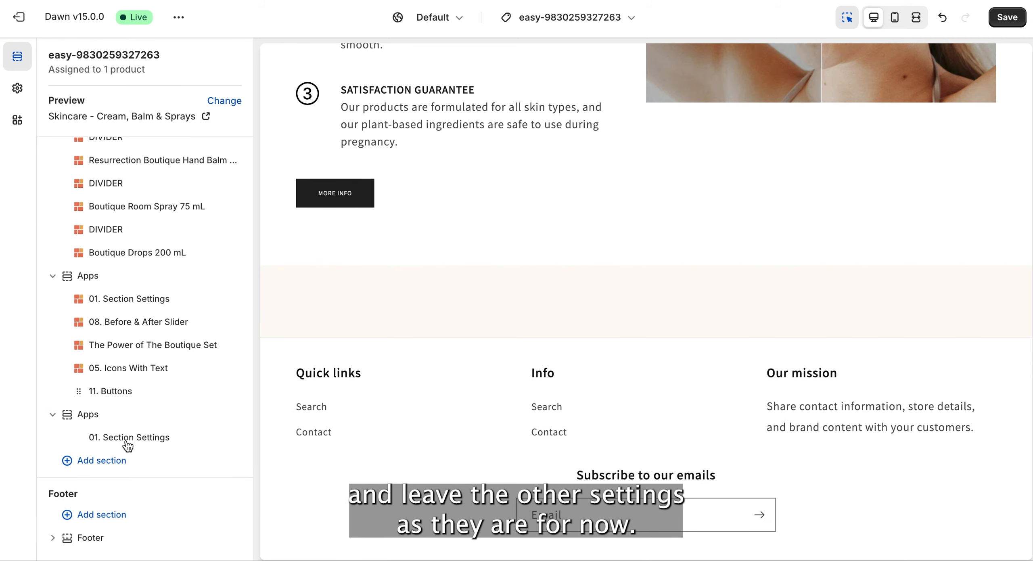
Step: Add a Section Title block to the new section, title it "Customer Reviews" and clear its description
left_click(157, 449)
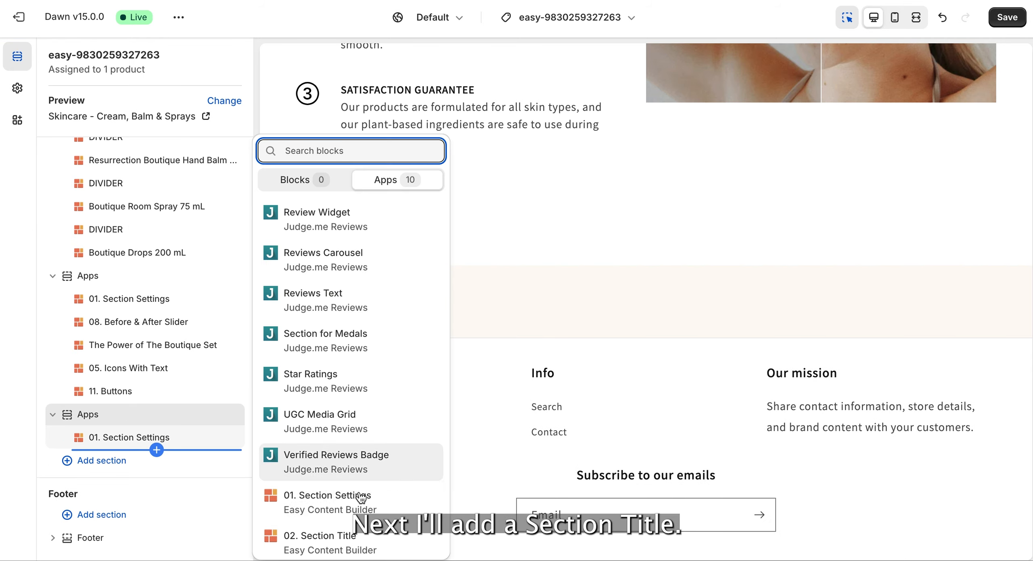
left_click(343, 539)
left_click(125, 462)
scroll(114, 410, "down", 5)
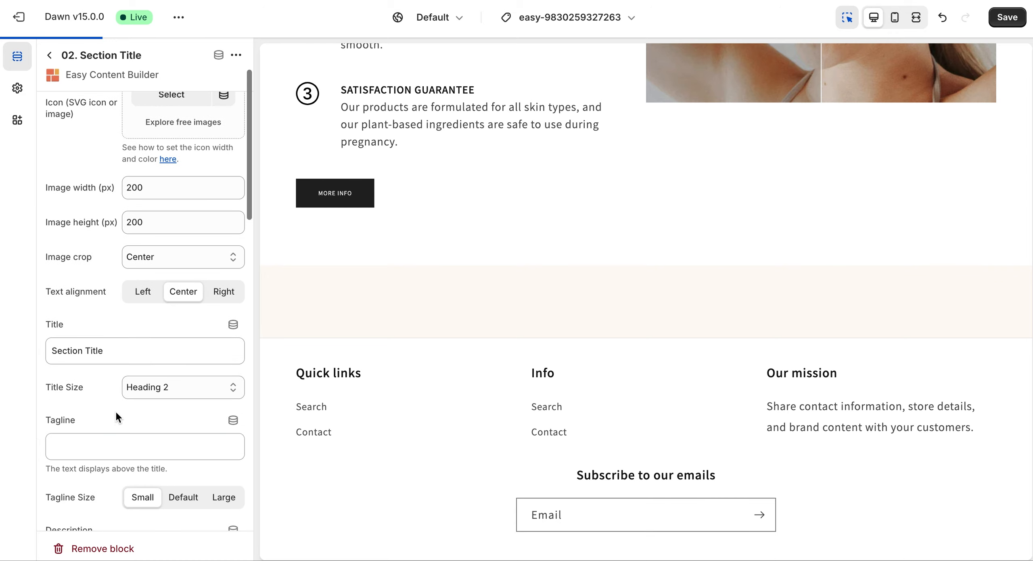
left_click_drag(115, 278, 53, 279)
type("Customer Reviews")
left_click_drag(84, 520, 52, 504)
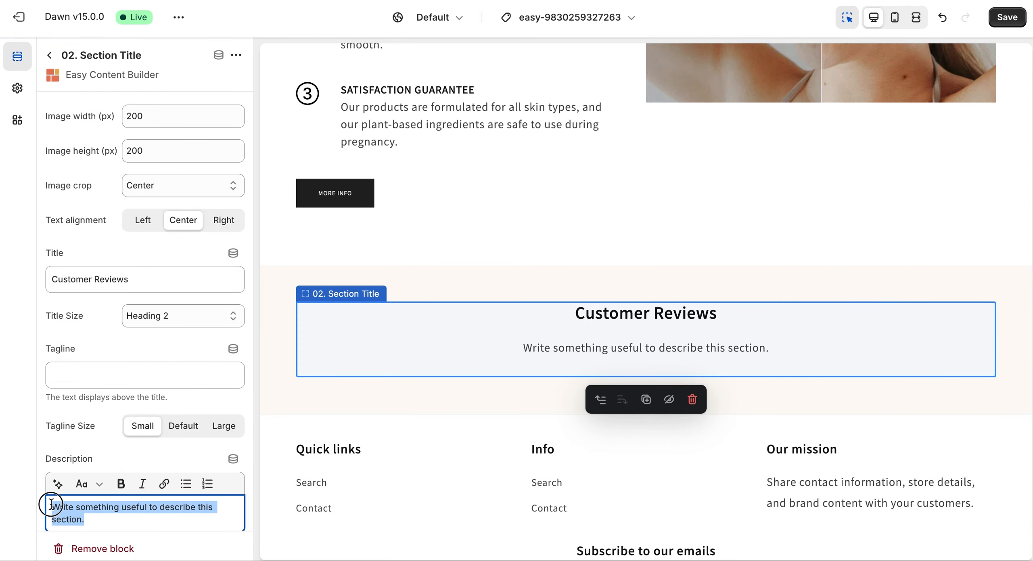
Step: Set the Customer Reviews title block's margin to No Margin and return to the section list
scroll(86, 425, "down", 10)
left_click(176, 388)
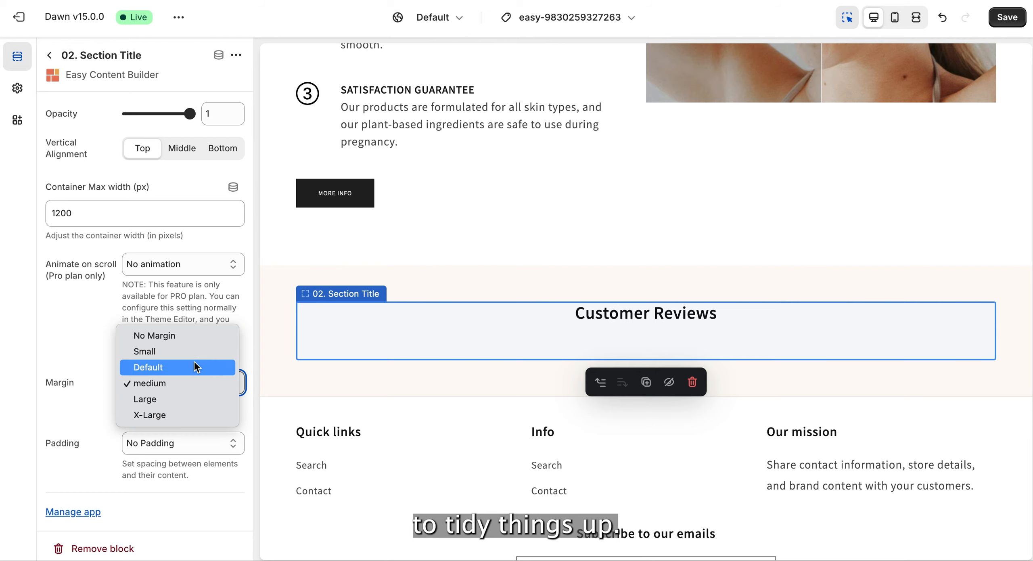
left_click(196, 336)
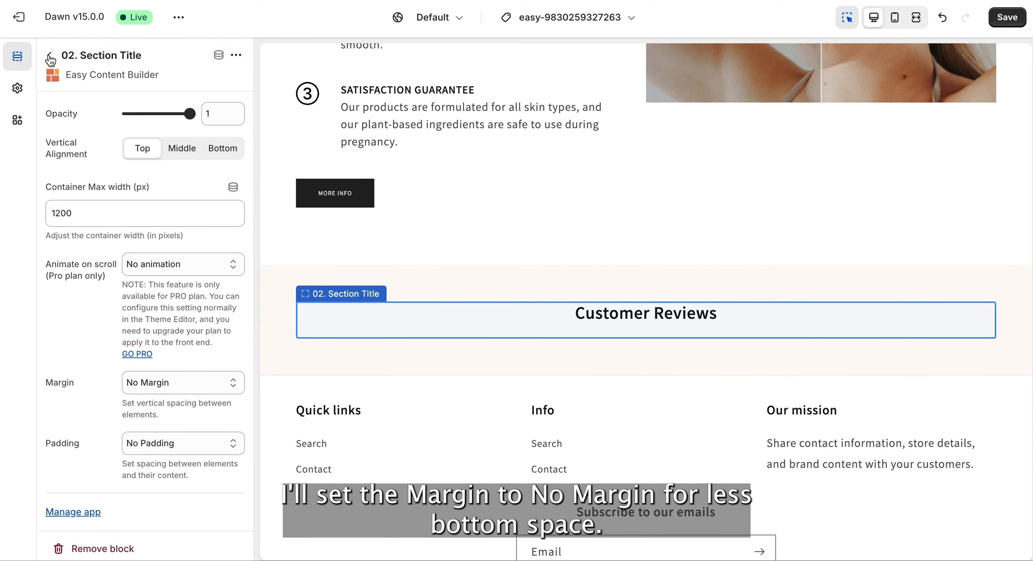
left_click(49, 55)
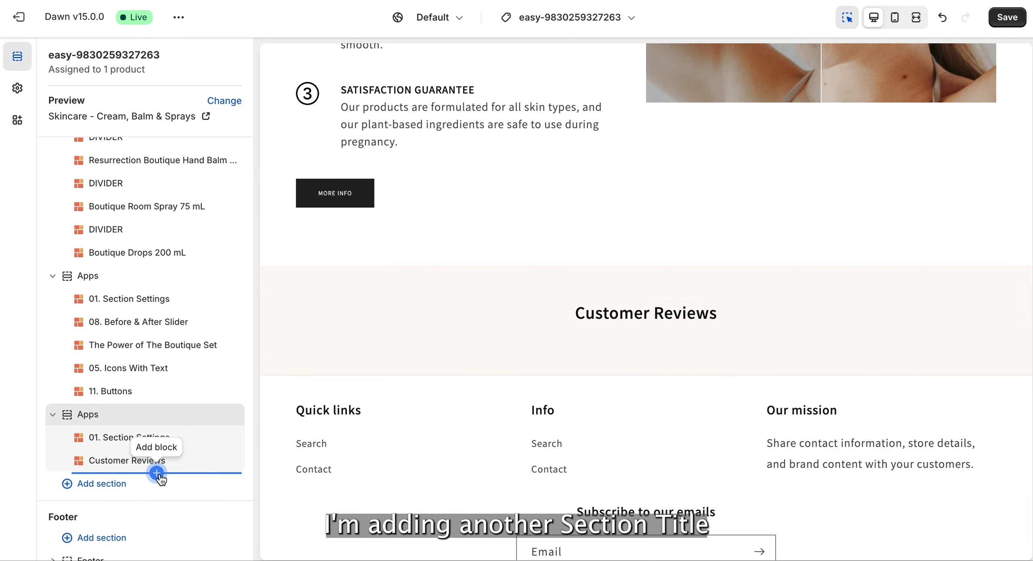
Step: Add a second Section Title block below the Customer Reviews title and open its settings
left_click(155, 472)
left_click(351, 535)
left_click(130, 487)
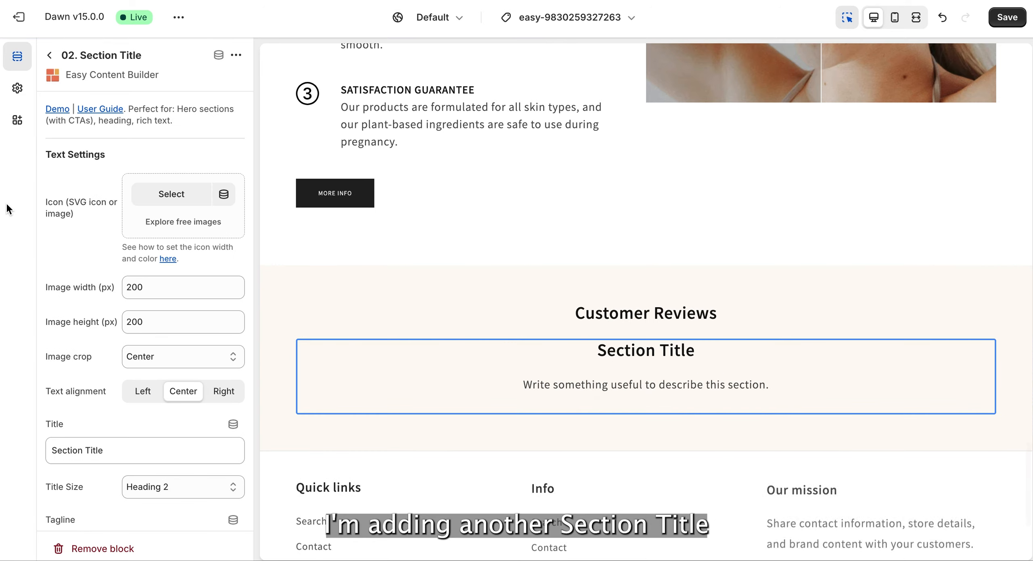
Step: Empty the second block's title and set its description to "Be the first to write a review."
scroll(119, 282, "down", 2)
left_click(120, 342)
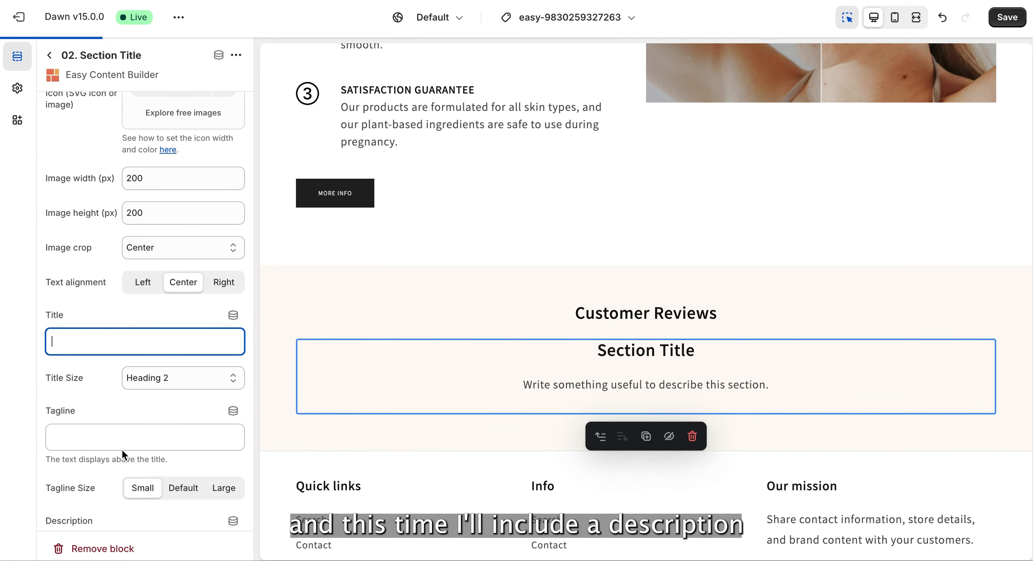
scroll(121, 449, "down", 5)
left_click_drag(85, 401, 34, 380)
type("Be the first to write a review.")
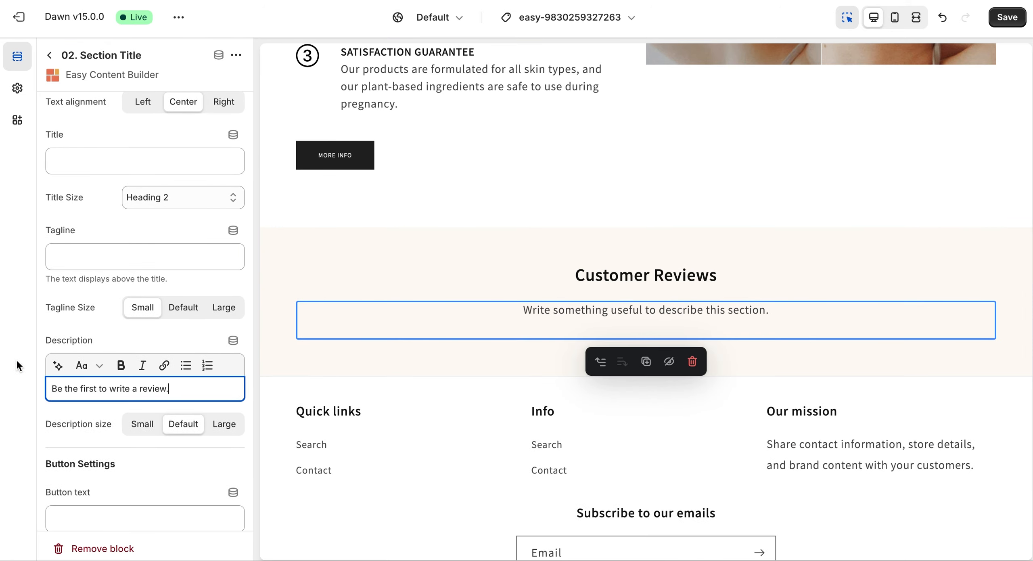
Step: Find the plain quote SVG in the image files and use it as the block's icon
scroll(129, 258, "up", 7)
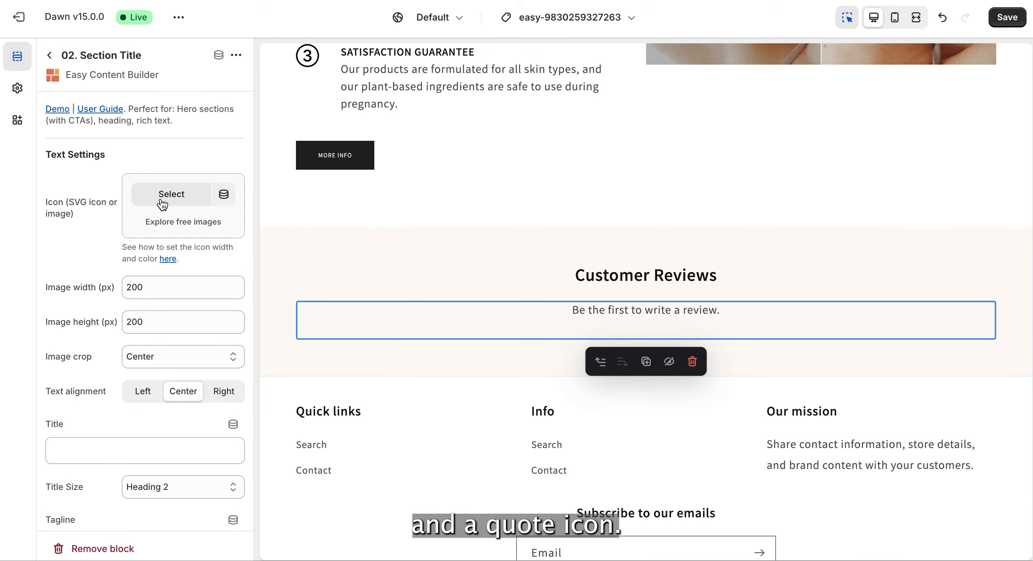
left_click(159, 200)
type("quote")
left_click(597, 323)
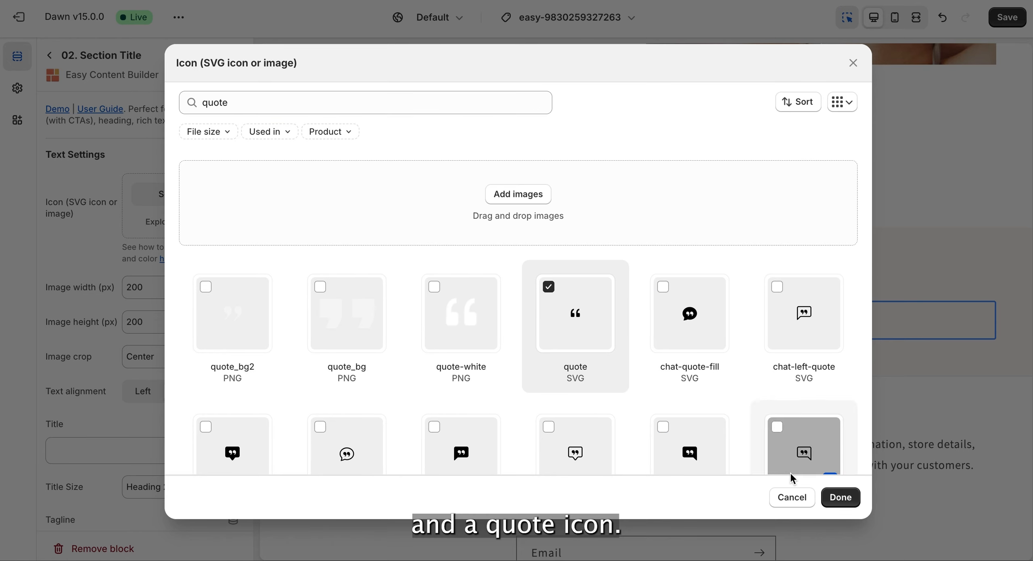
left_click(840, 497)
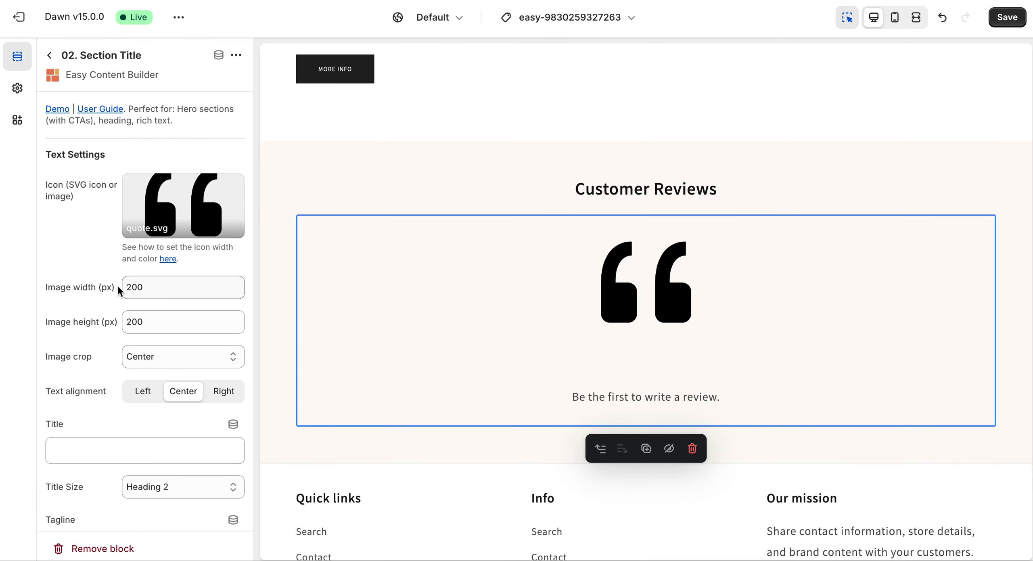
Step: Set the quote icon's image width and height to 120 px and return to the section list
double_click(135, 286)
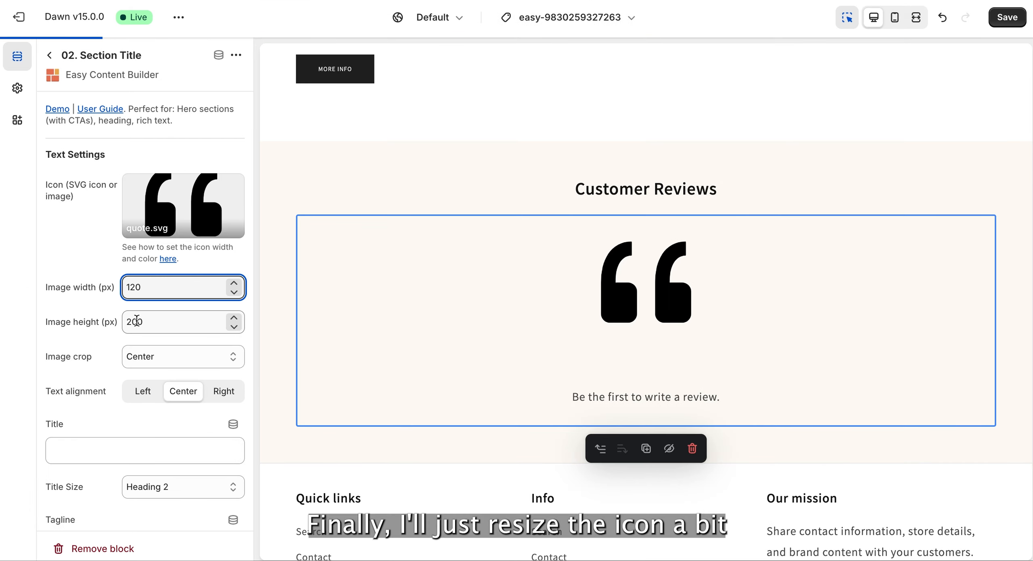
type("120")
left_click(18, 326)
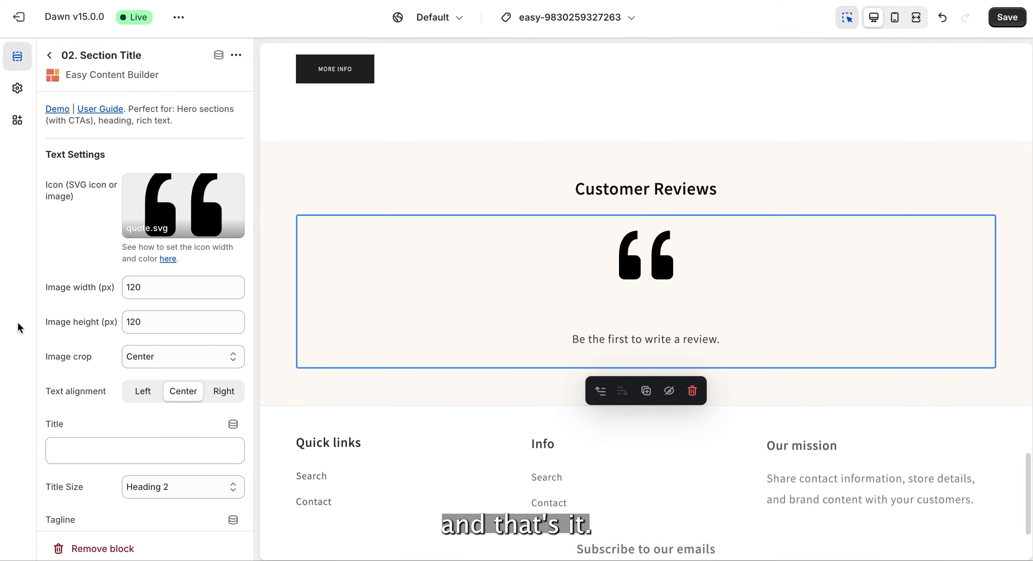
left_click(50, 55)
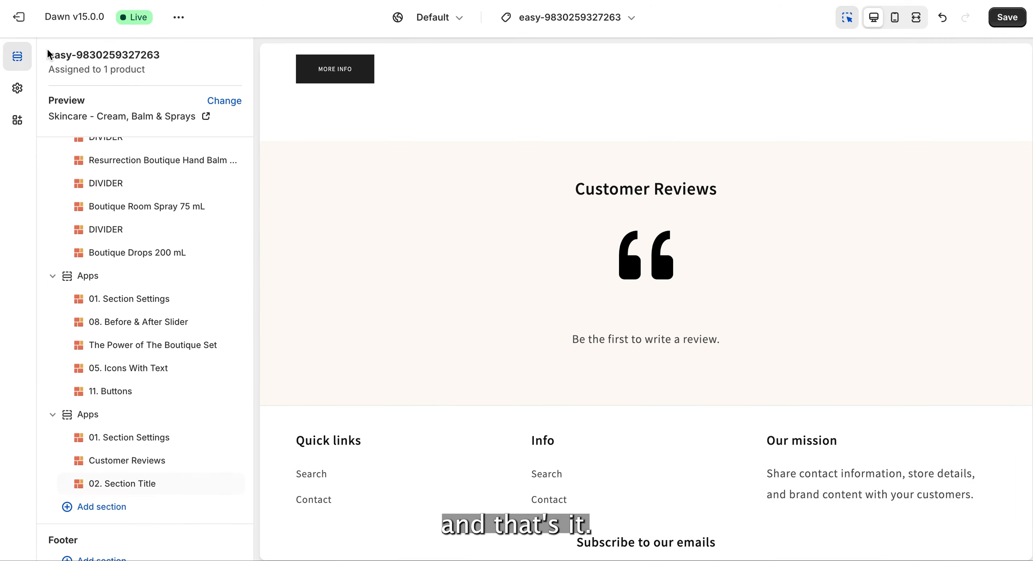
Step: Add another Section Settings section below the reviews section, insert a Video Slider block in it and open the block's settings
left_click(118, 506)
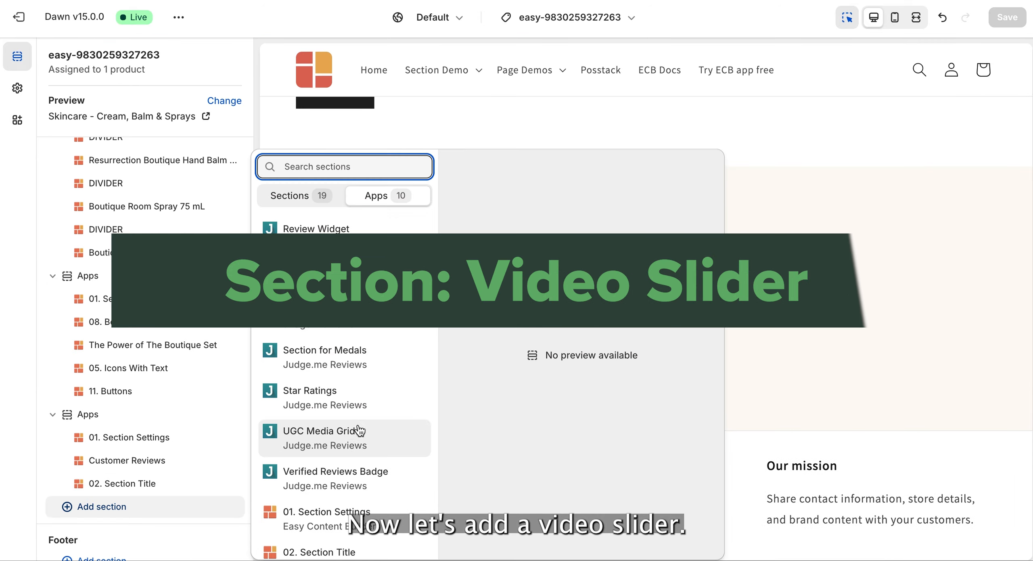
left_click(345, 512)
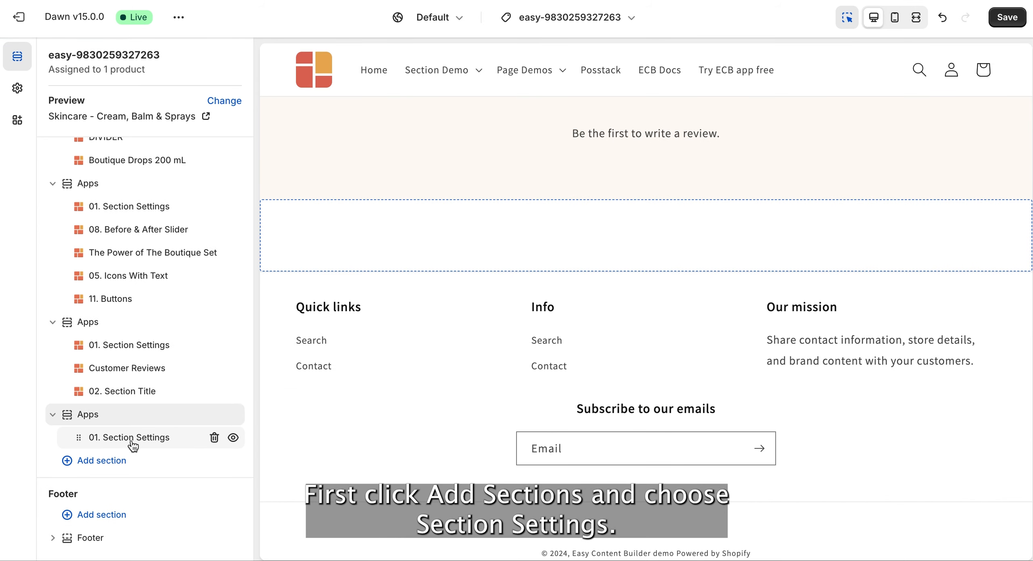
left_click(157, 449)
type("video")
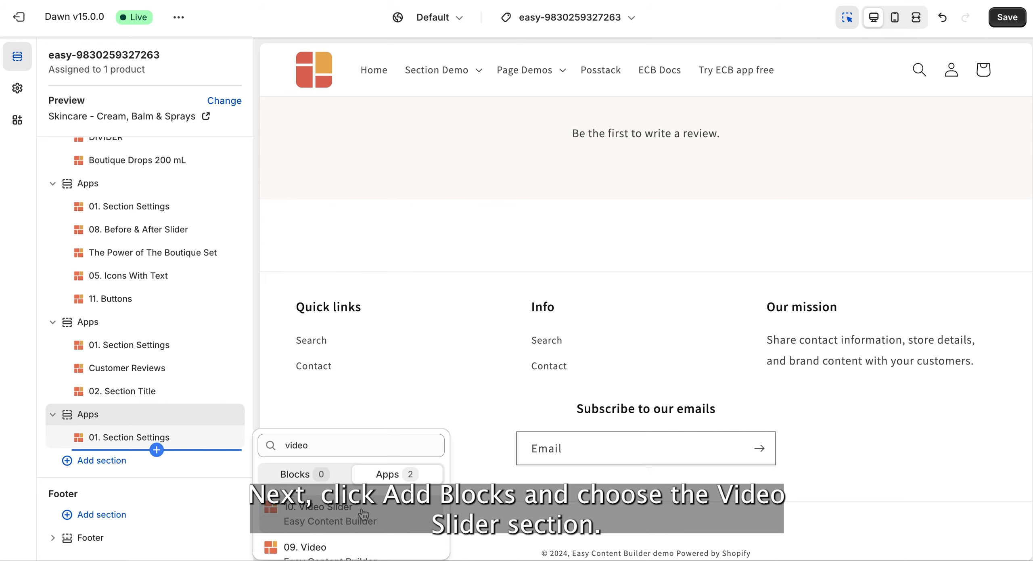
left_click(363, 513)
left_click(142, 464)
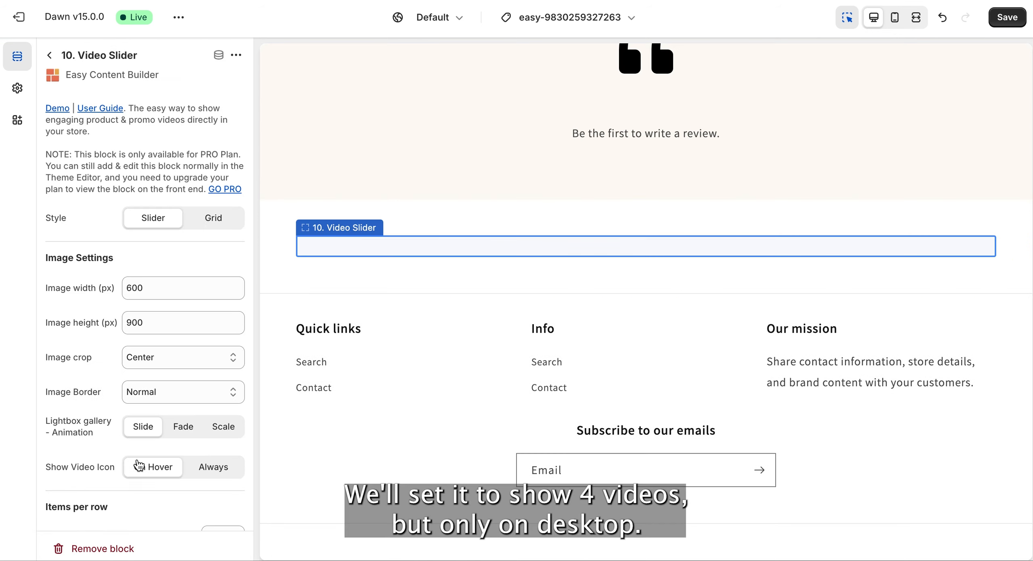
Step: Set the video slider to 4 items per row on desktop and choose cosmetic-vid-demo5 as Video 1
scroll(73, 447, "down", 5)
scroll(72, 447, "down", 3)
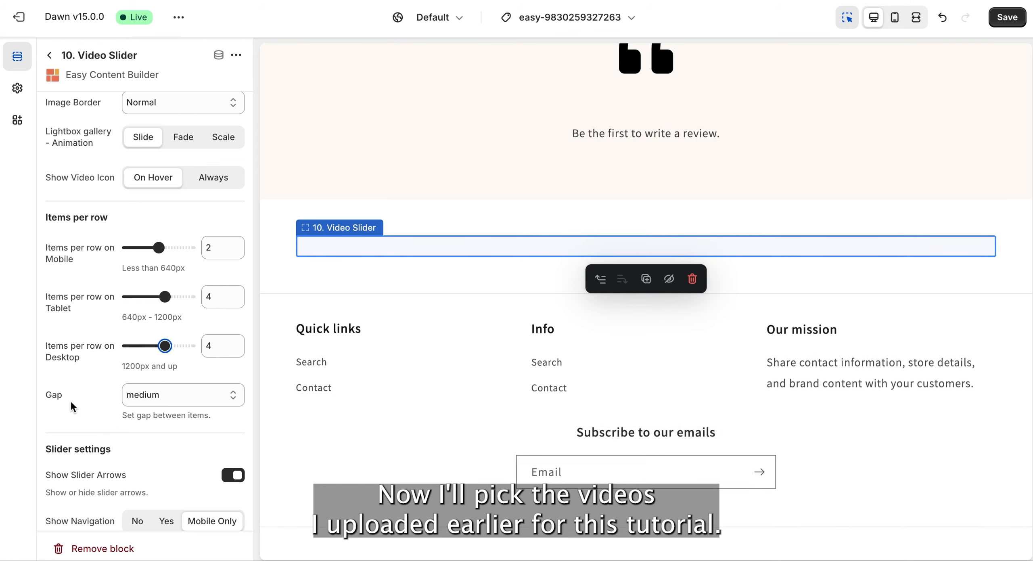
scroll(79, 409, "down", 9)
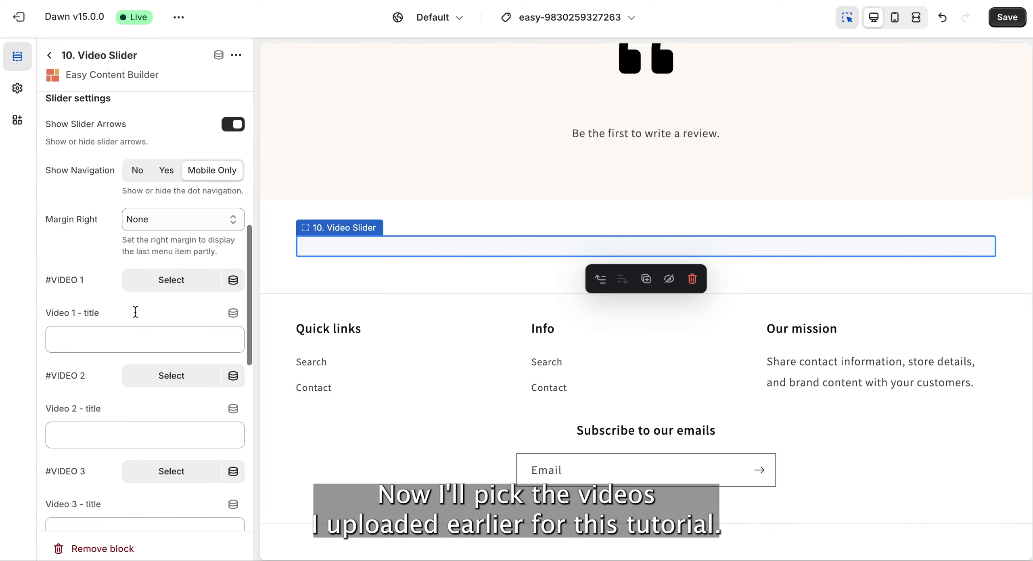
left_click(174, 280)
left_click(218, 283)
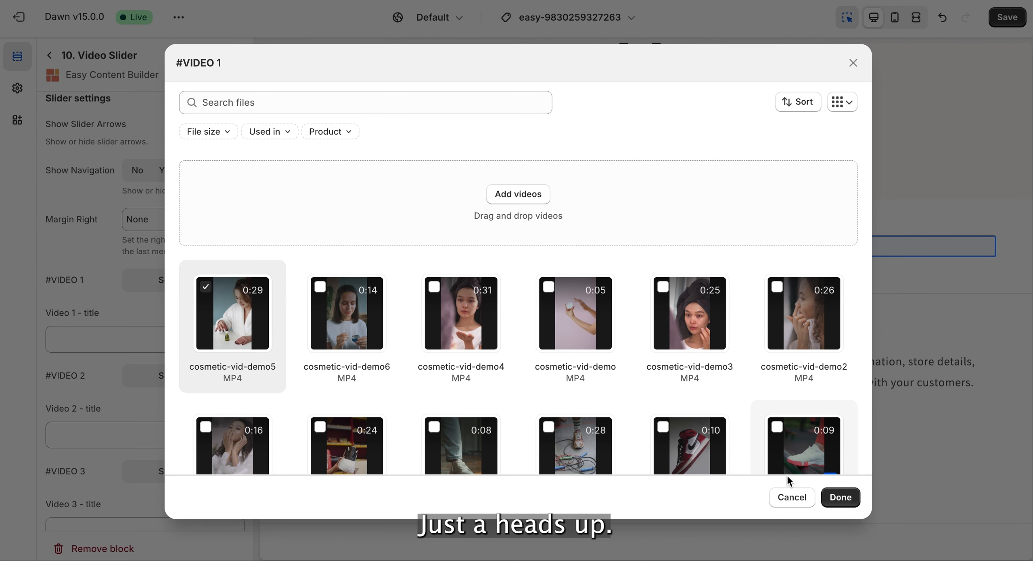
left_click(840, 496)
Step: Choose cosmetic-vid-demo4 as Video 2 and cosmetic-vid-demo3 as Video 3 of the slider
left_click(168, 418)
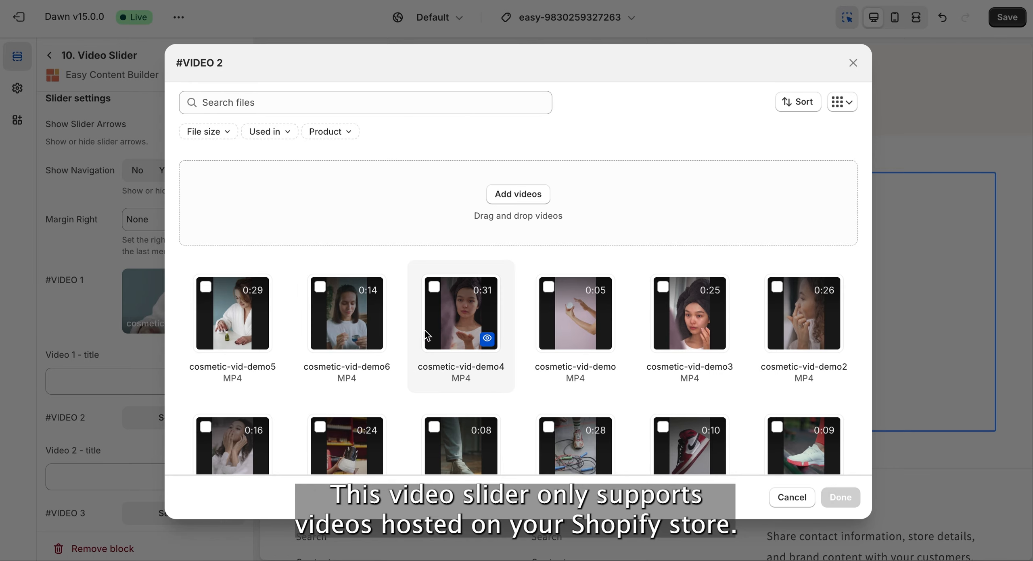
left_click(458, 337)
left_click(840, 496)
scroll(102, 454, "down", 5)
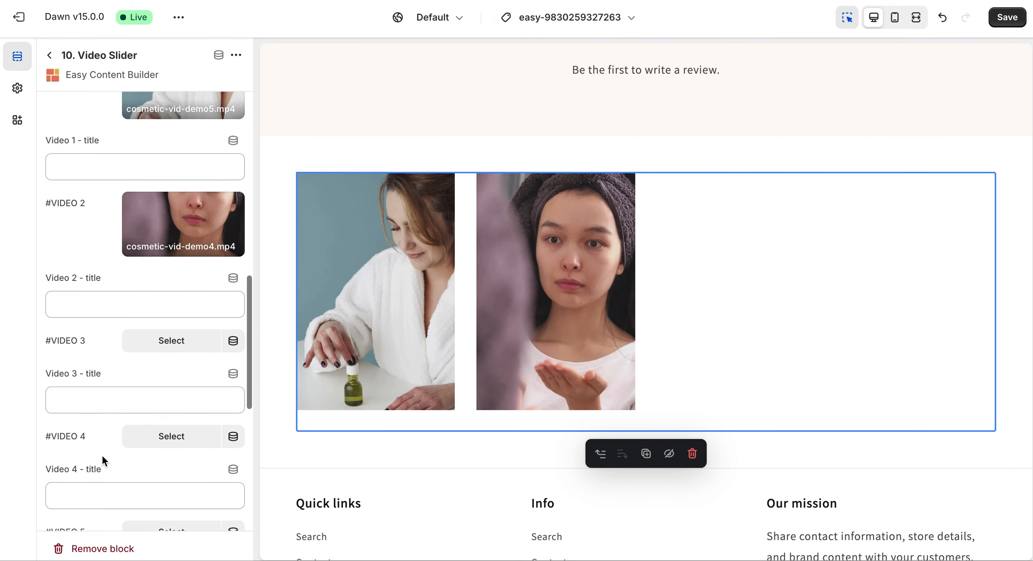
scroll(102, 454, "down", 2)
left_click(182, 297)
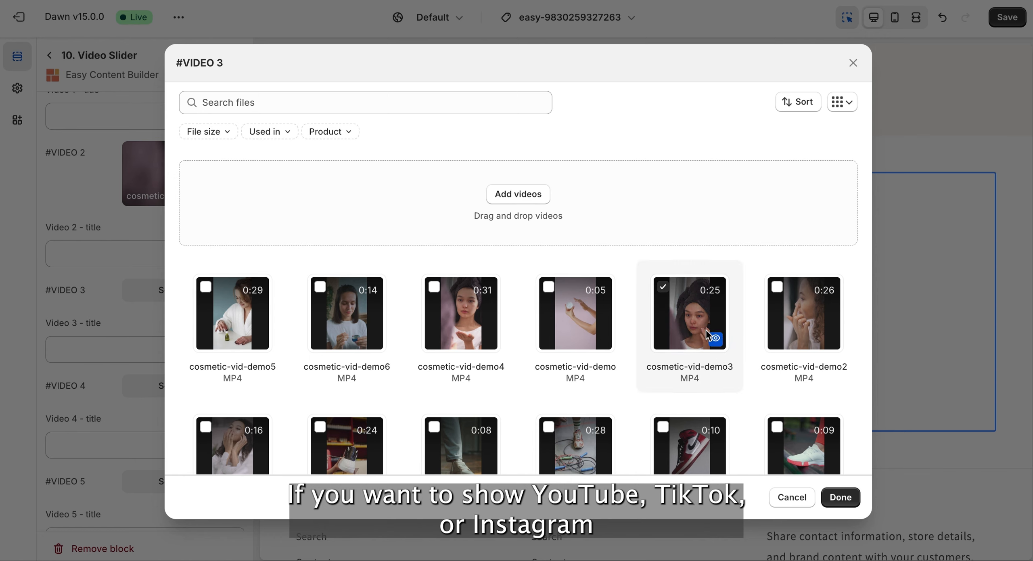
left_click(841, 497)
Step: Choose cosmetic-vid-demo2 as Video 4 and cosmetic-vid-demo1 as Video 5 of the slider
left_click(171, 427)
left_click(811, 331)
left_click(840, 495)
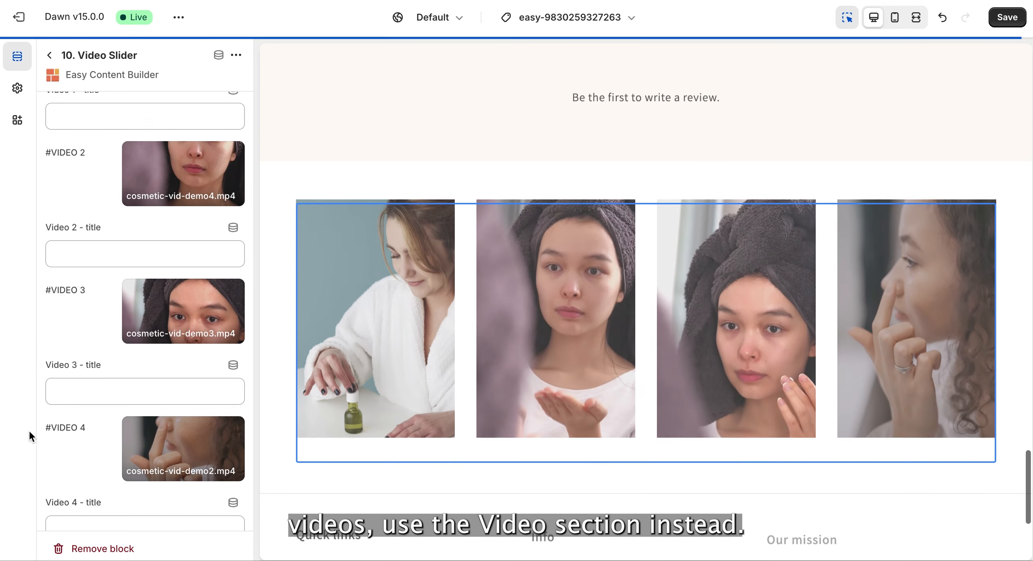
scroll(98, 434, "down", 5)
left_click(171, 341)
left_click(238, 451)
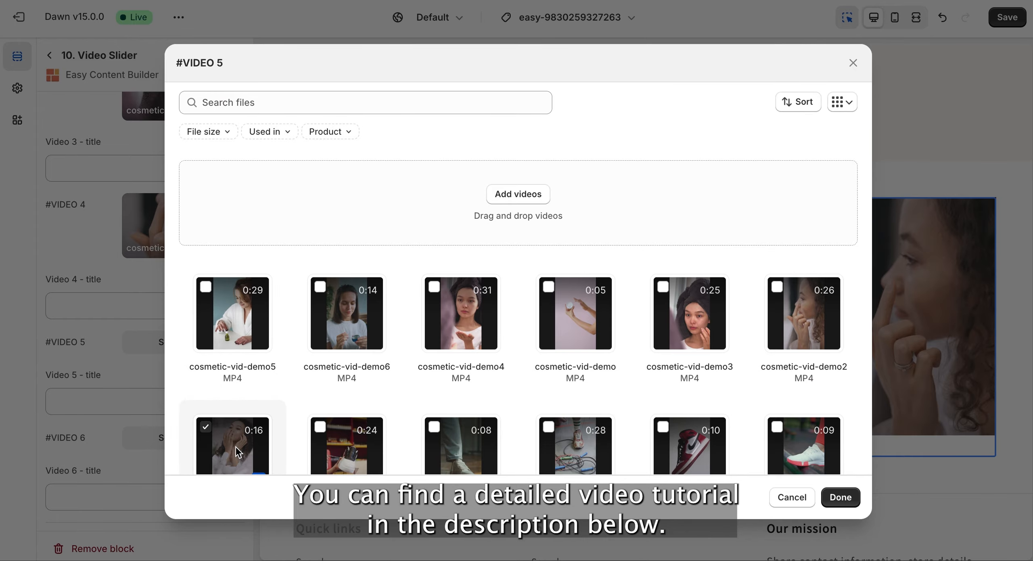
left_click(840, 497)
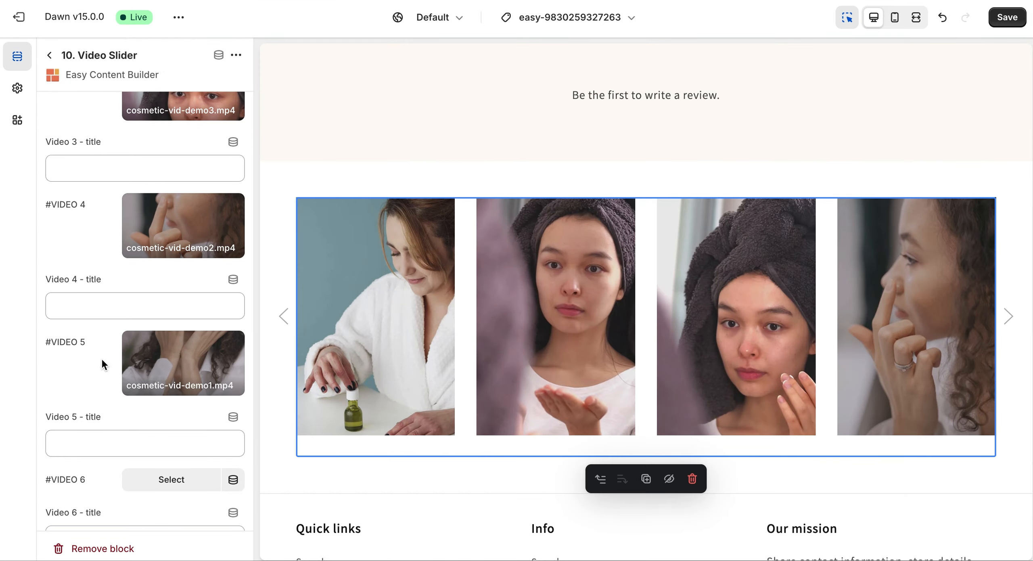
Step: Set the slider's video icon to show always and save the template
scroll(141, 355, "down", 10)
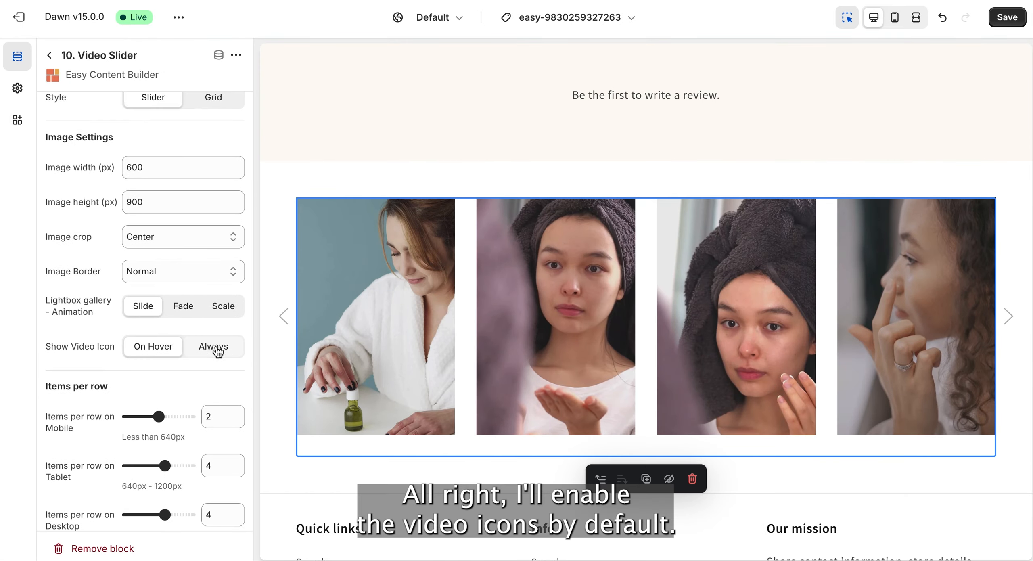
left_click(213, 346)
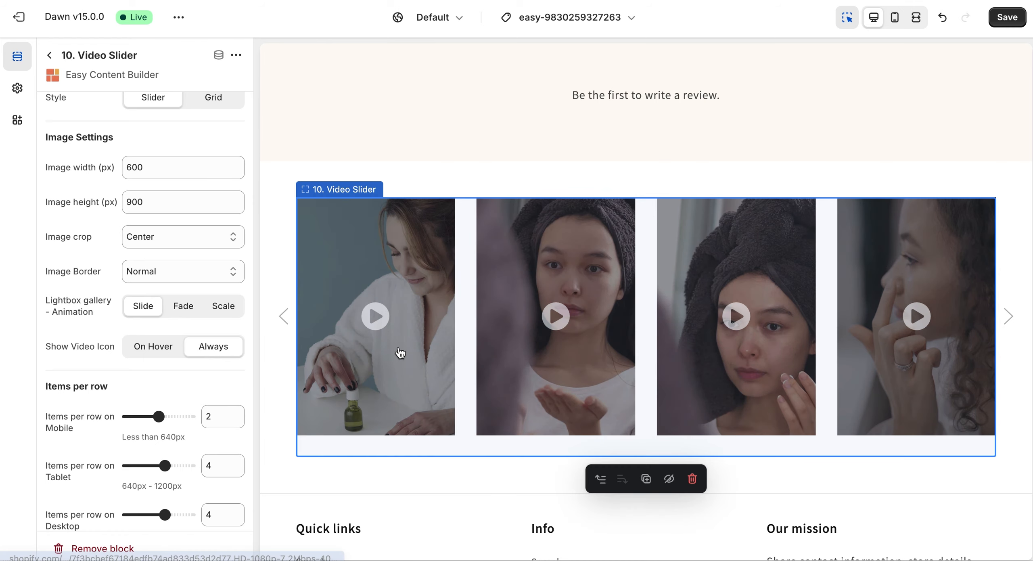
left_click(1007, 17)
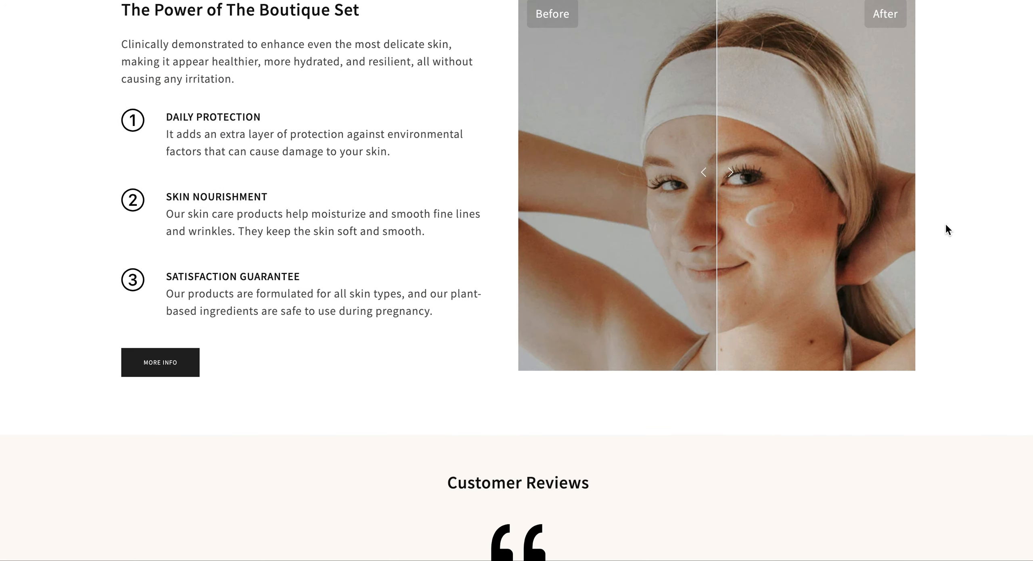
Step: Check the video slider on the storefront page by advancing it one slide and opening the towel-wrapped woman's video in the second position
scroll(945, 223, "down", 5)
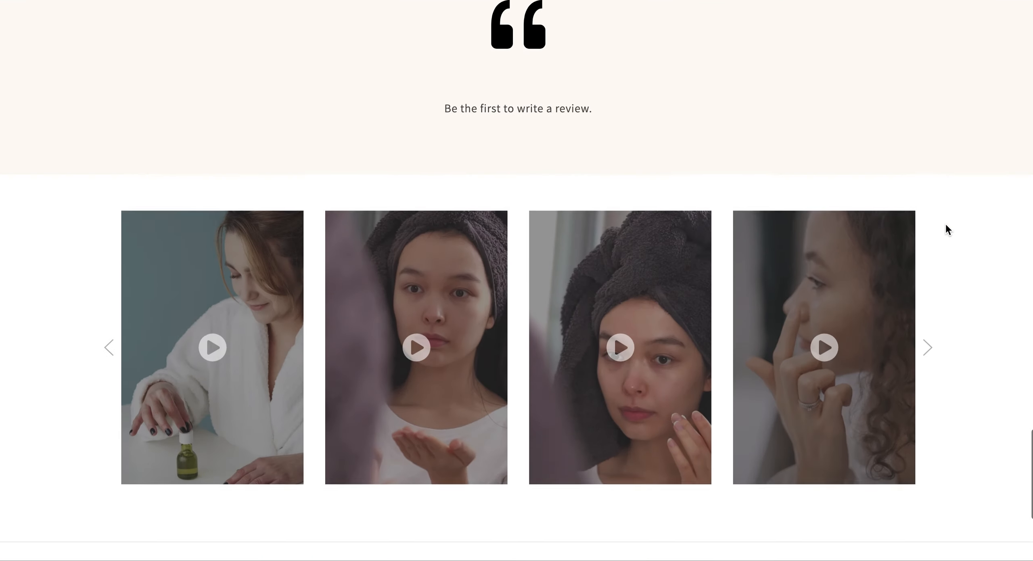
scroll(945, 262, "down", 2)
left_click(927, 271)
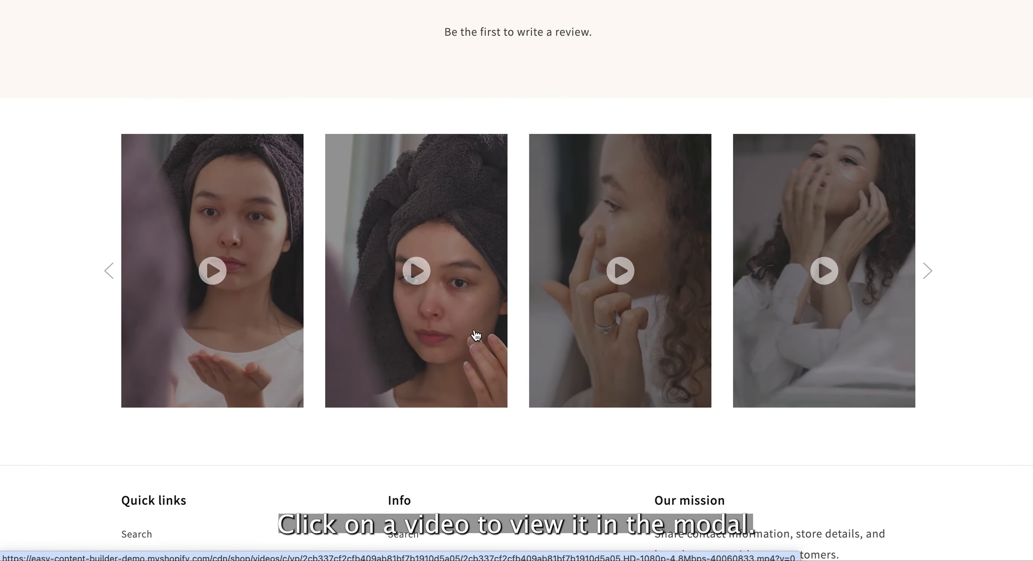
left_click(476, 335)
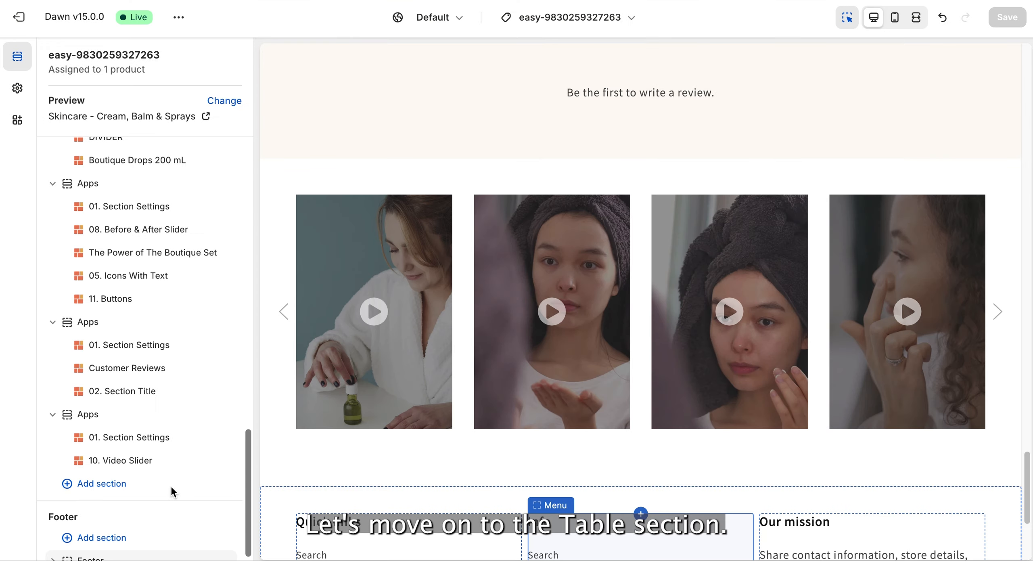
Step: Add a Section Settings section below the video slider, insert a Section Title block in it and open the block's settings
left_click(127, 483)
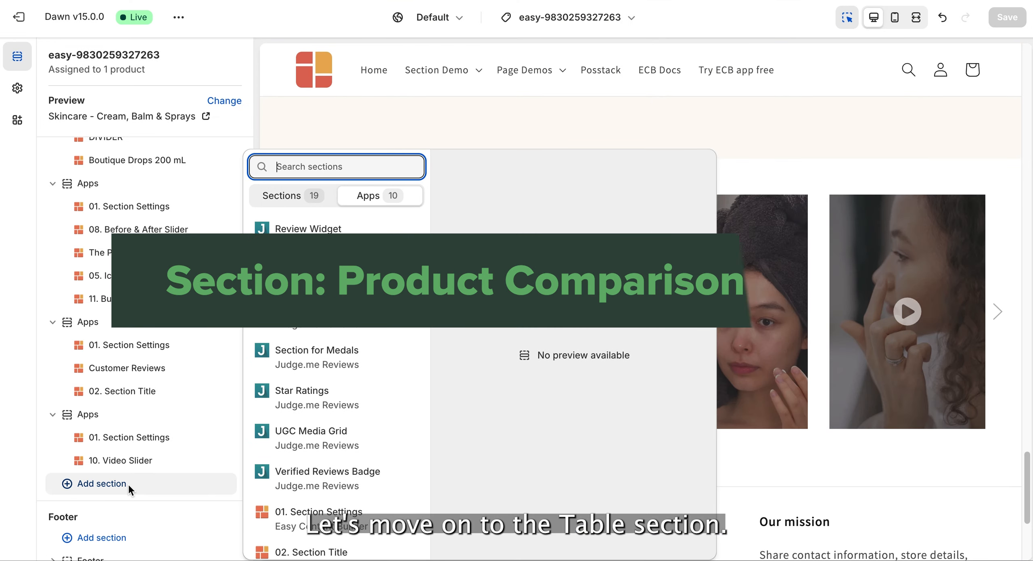
left_click(317, 518)
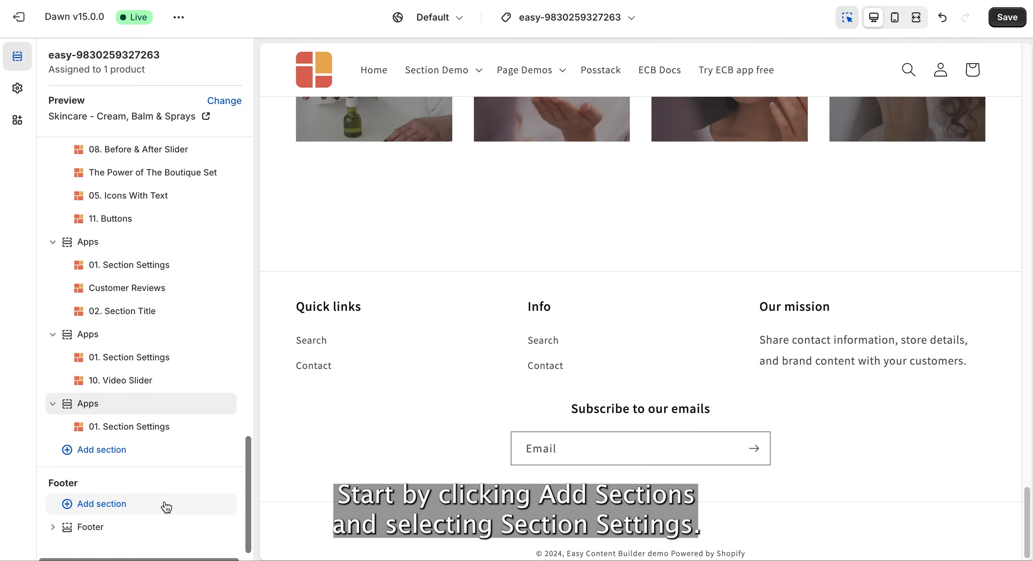
left_click(153, 439)
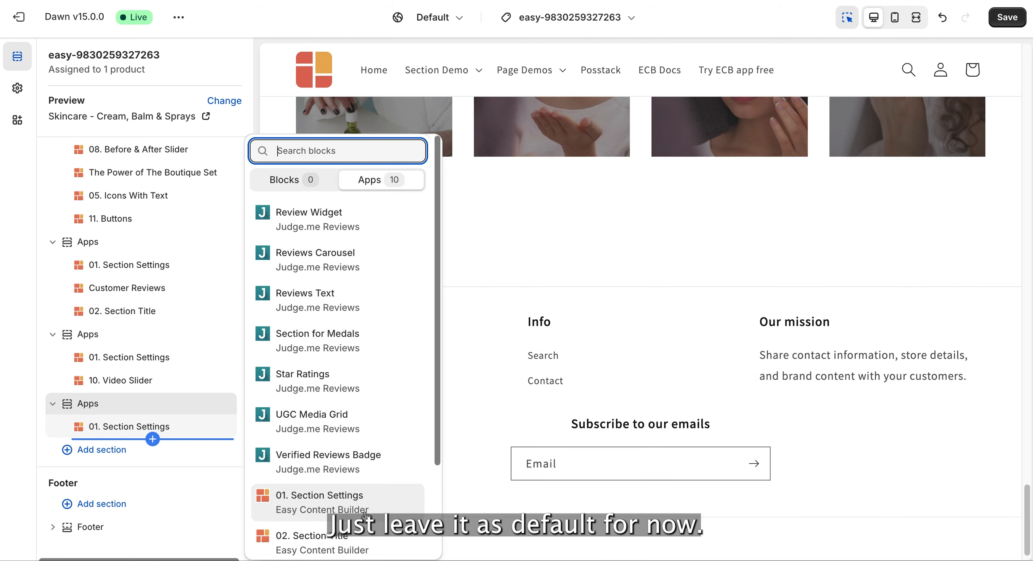
left_click(348, 547)
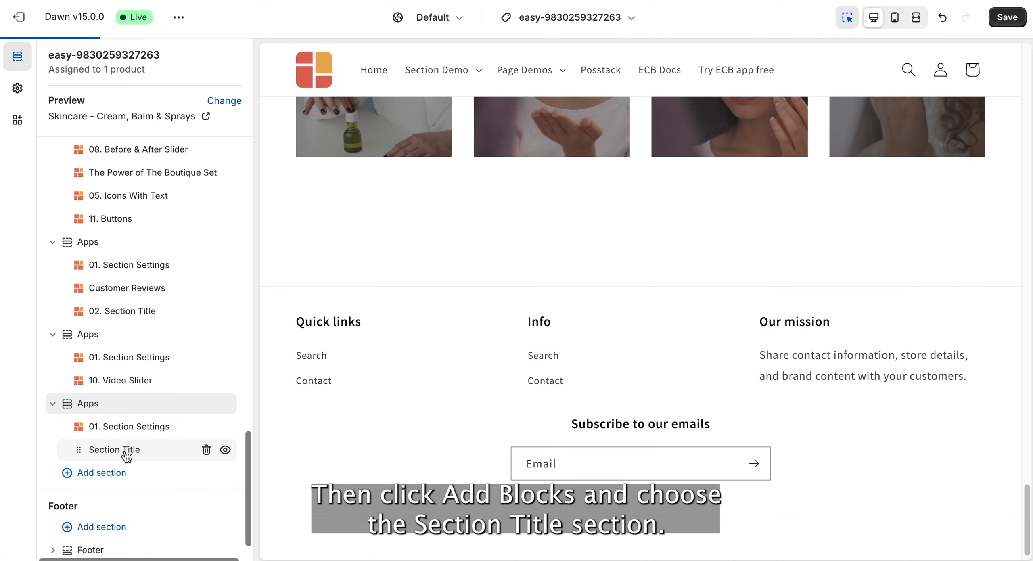
left_click(127, 451)
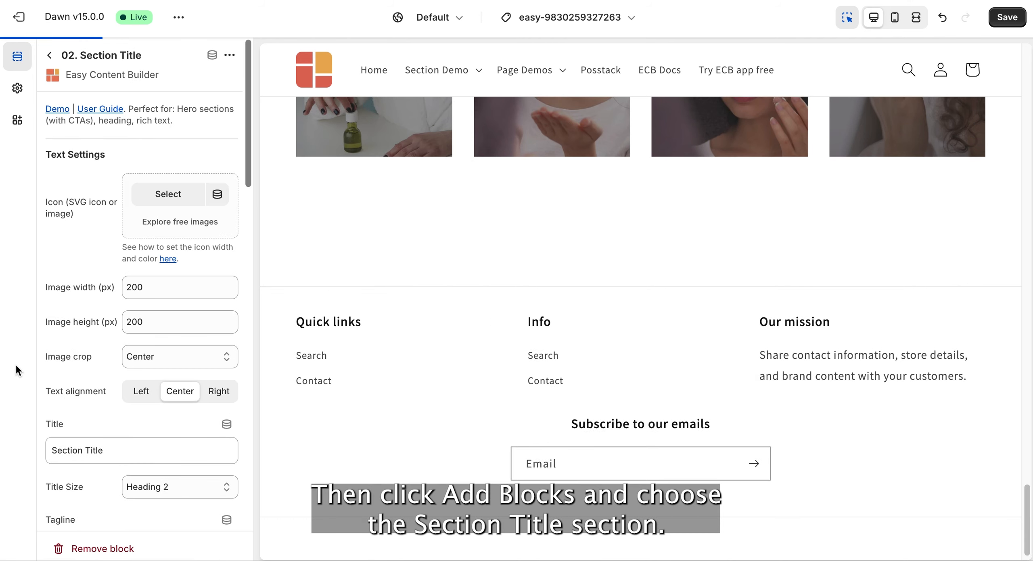
Step: Title the block "Compare Our Skincare Products" and describe it as exploring Boutique Set, serums, toners and other clinically proven products for hydration and skin barrier
scroll(201, 418, "down", 3)
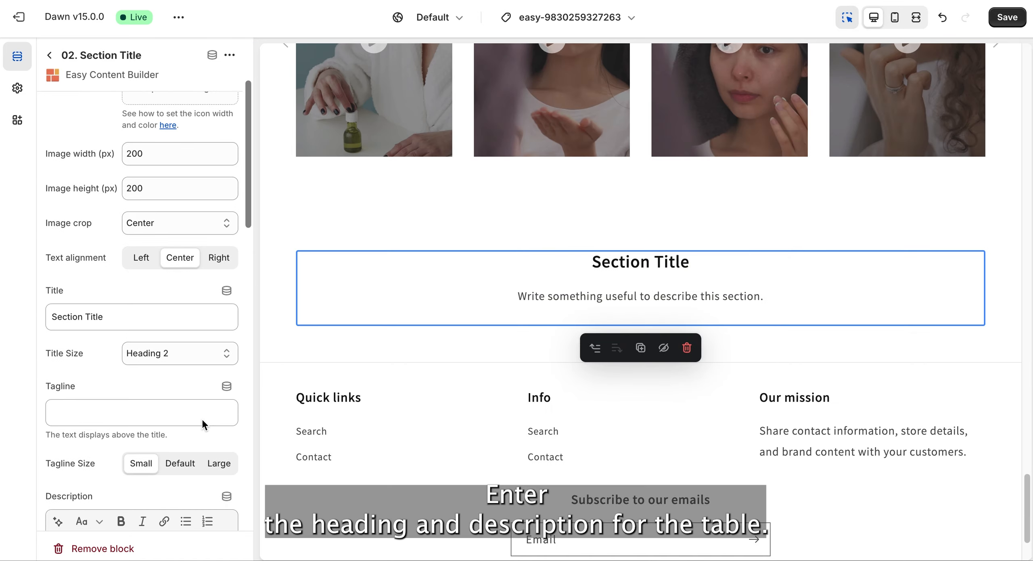
left_click(103, 315)
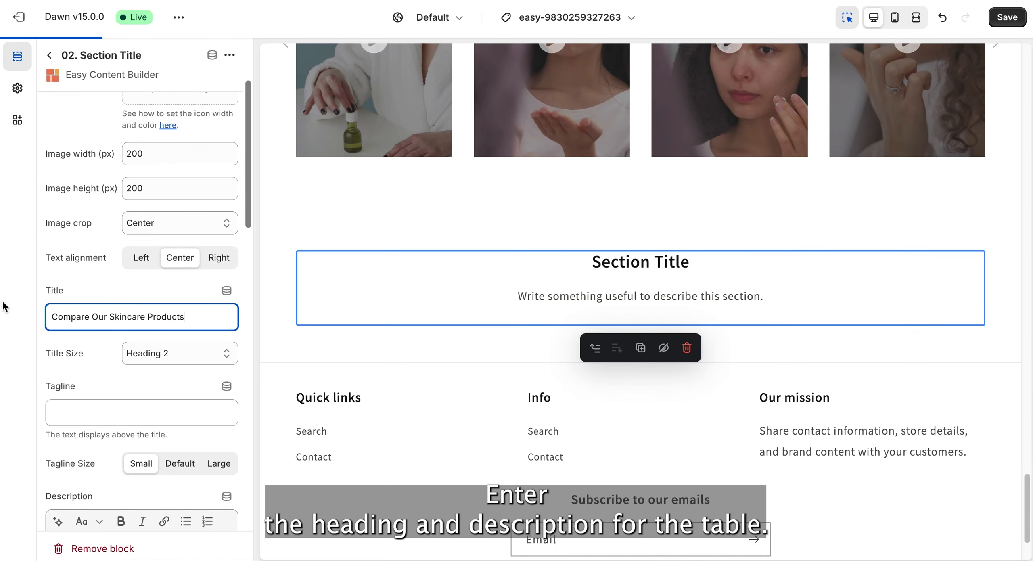
scroll(154, 391, "down", 4)
left_click(105, 411)
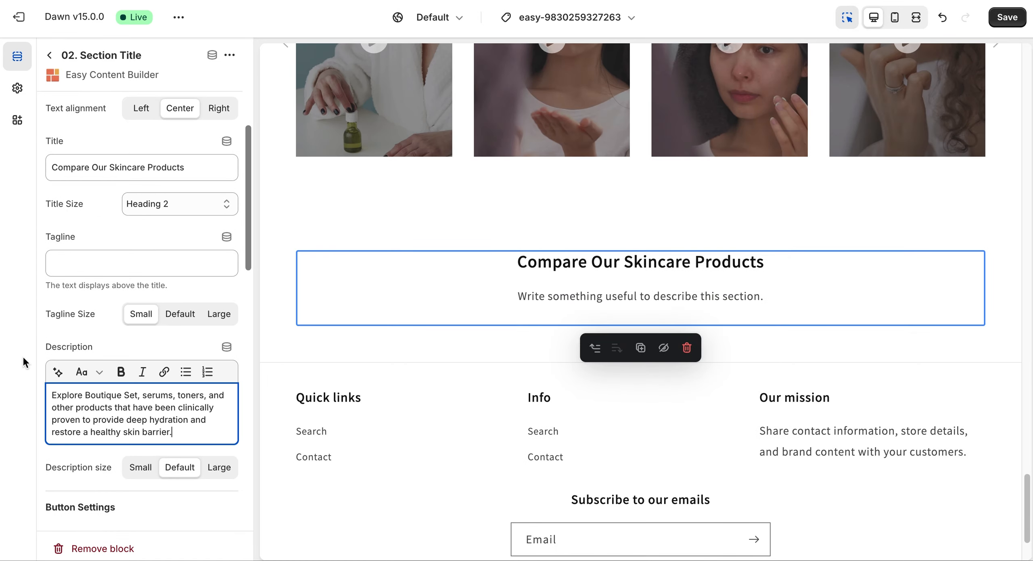
left_click(23, 358)
Step: Set the title block's container max width to 700 px and its margin to Large, and return to the section list
scroll(145, 276, "down", 10)
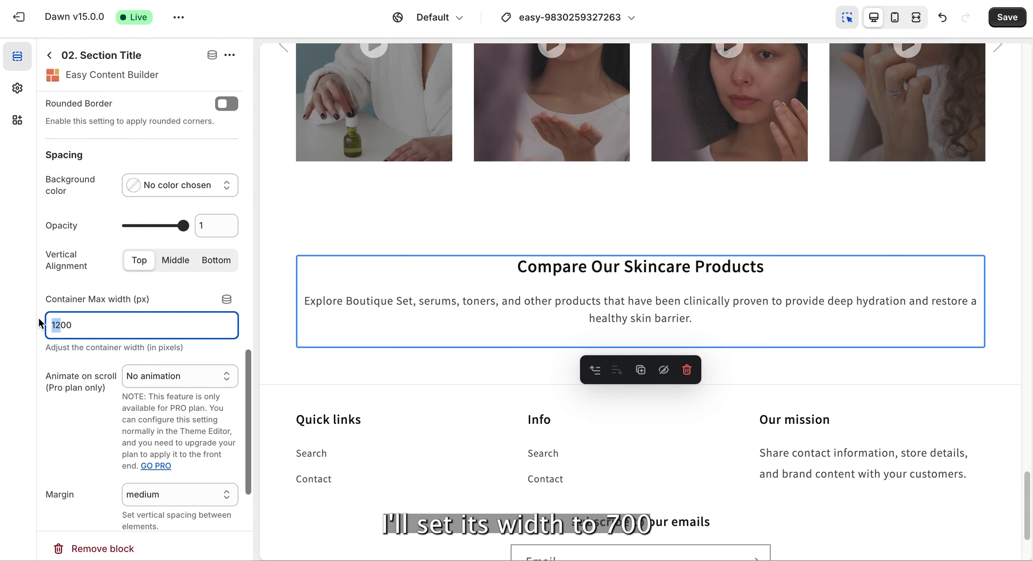
type("700")
scroll(155, 500, "down", 3)
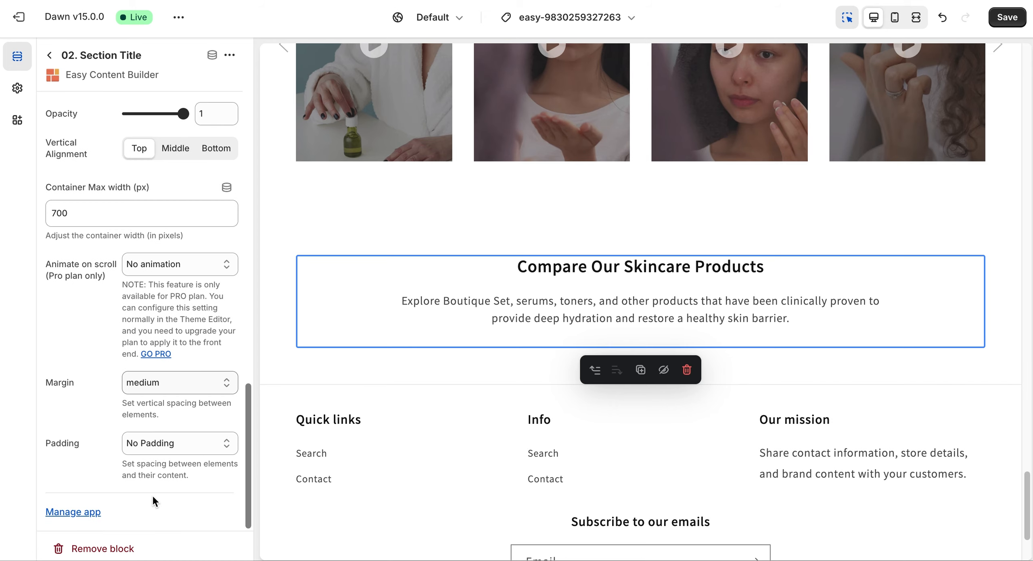
left_click(192, 383)
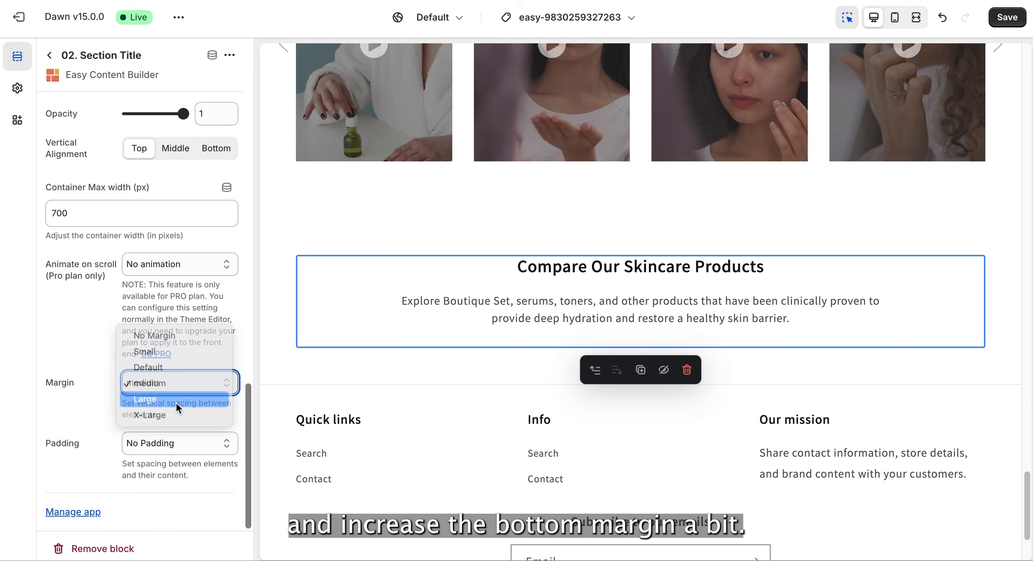
left_click(176, 401)
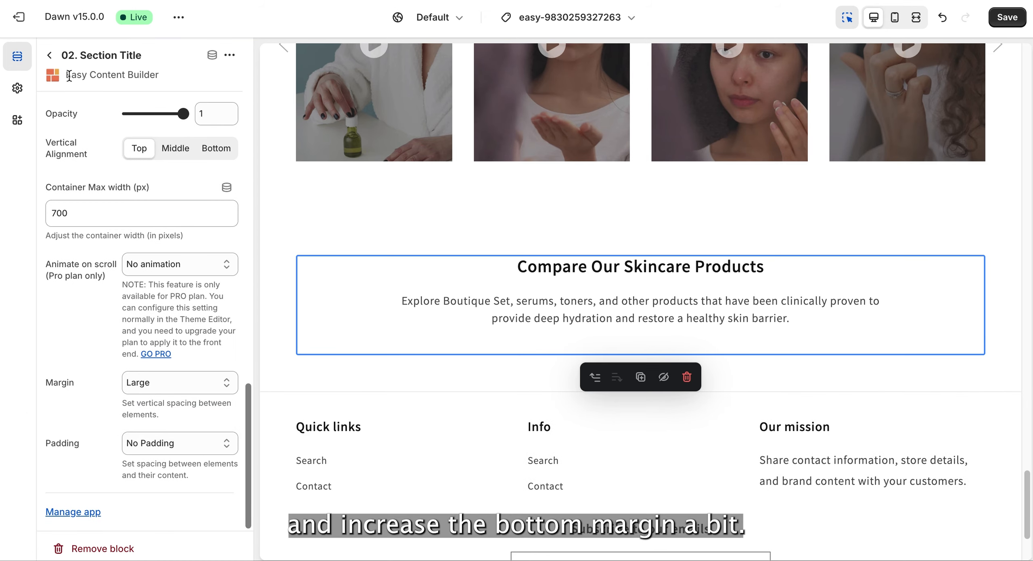
left_click(50, 55)
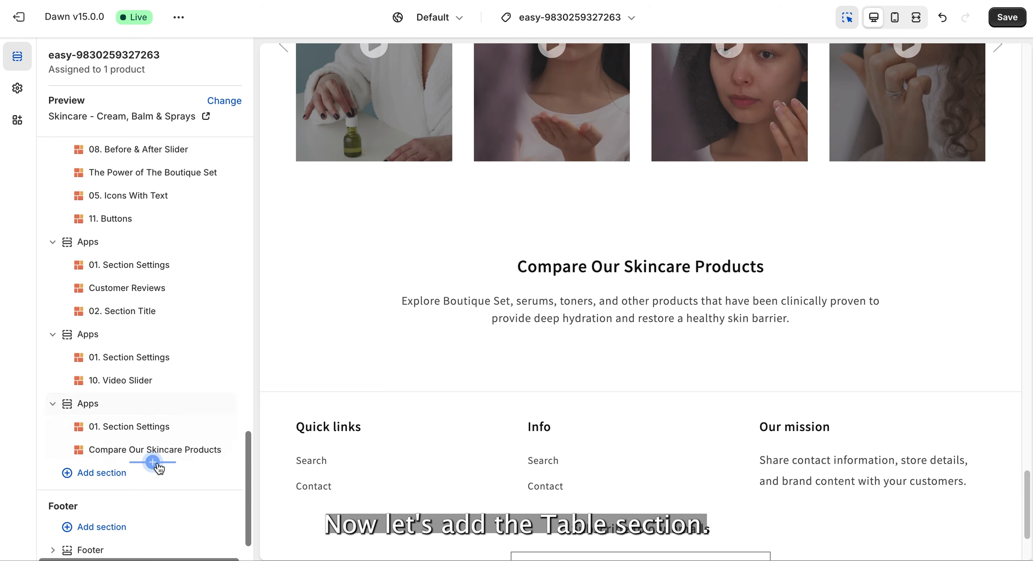
Step: Insert a Table block below the Compare Our Skincare Products title and open its settings
left_click(154, 462)
type("table")
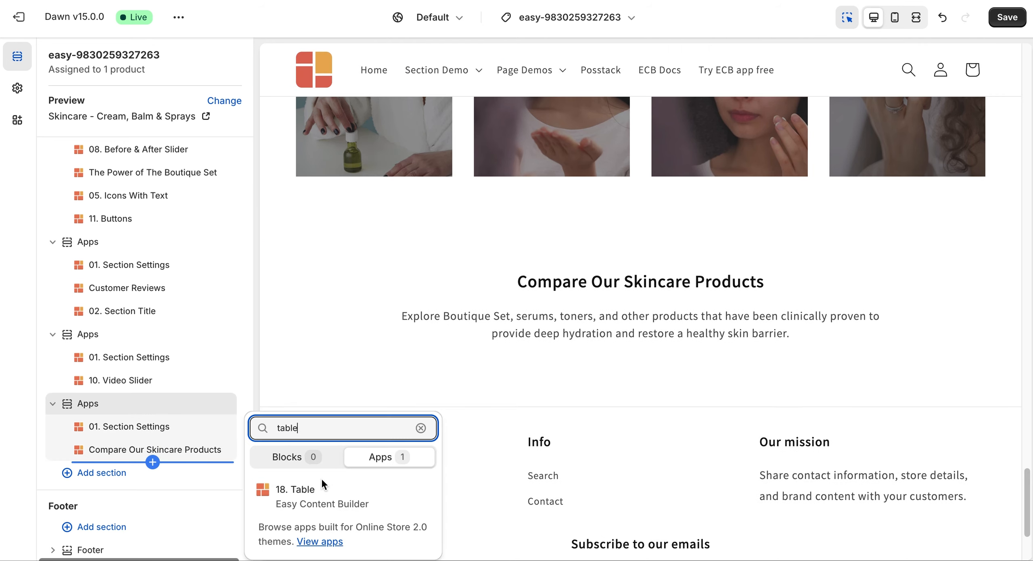
left_click(340, 500)
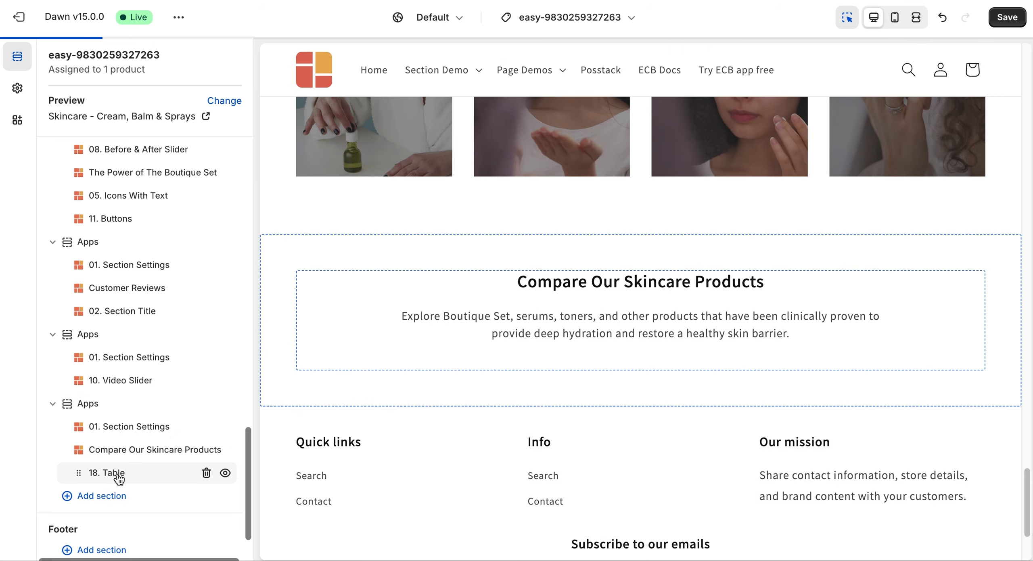
left_click(136, 474)
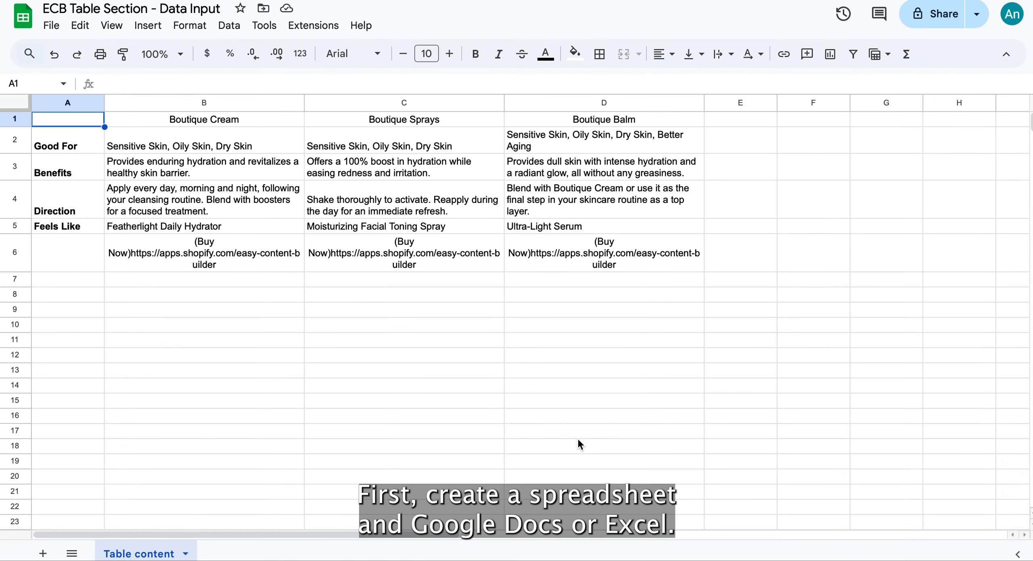
Step: Examine the spreadsheet's comparison layout: the product headings in row 1 and the Buy Now link format in cell B6
left_click(359, 368)
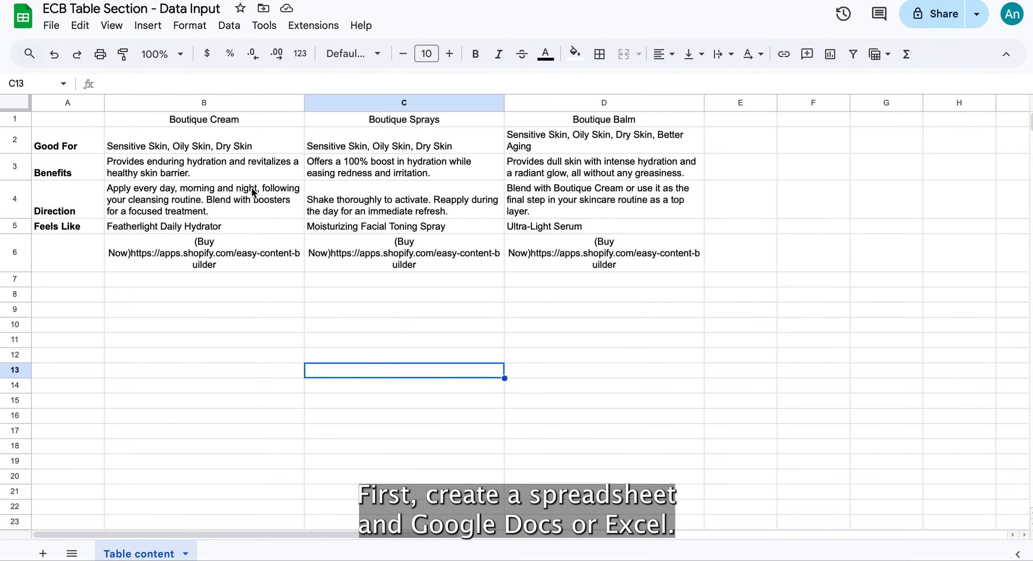
left_click(258, 122)
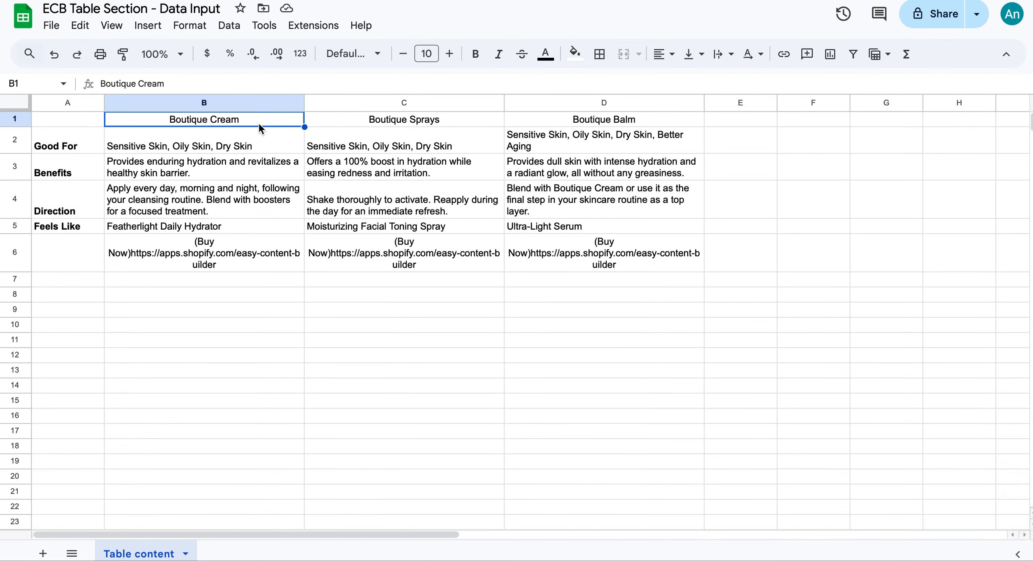
left_click(380, 122)
left_click(530, 118)
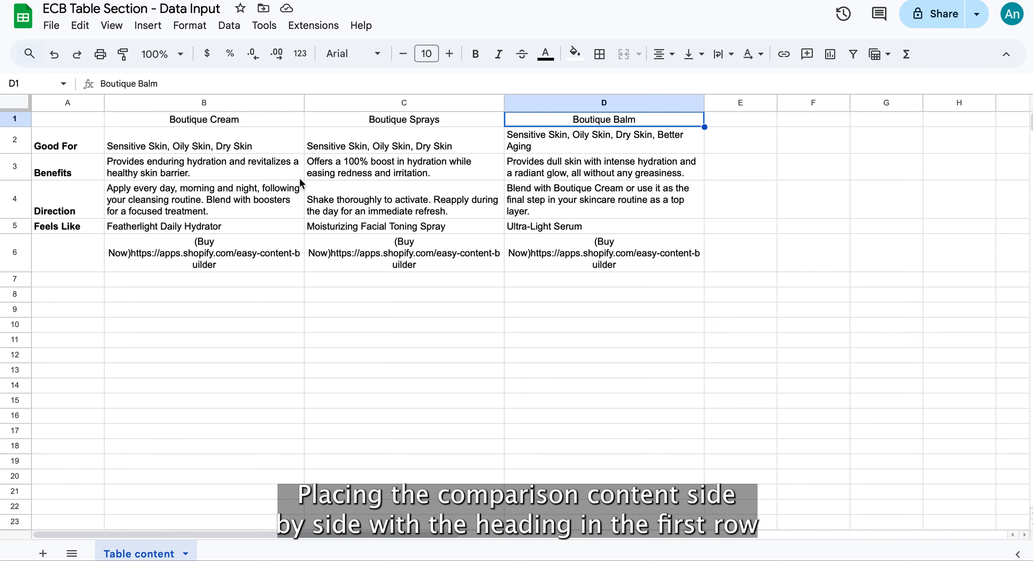
double_click(239, 255)
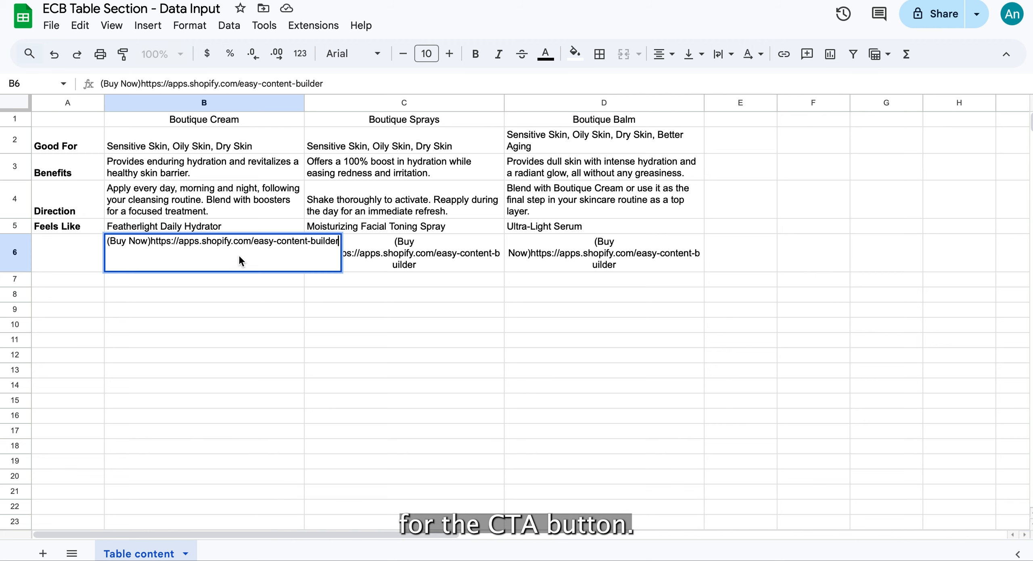
key("Return")
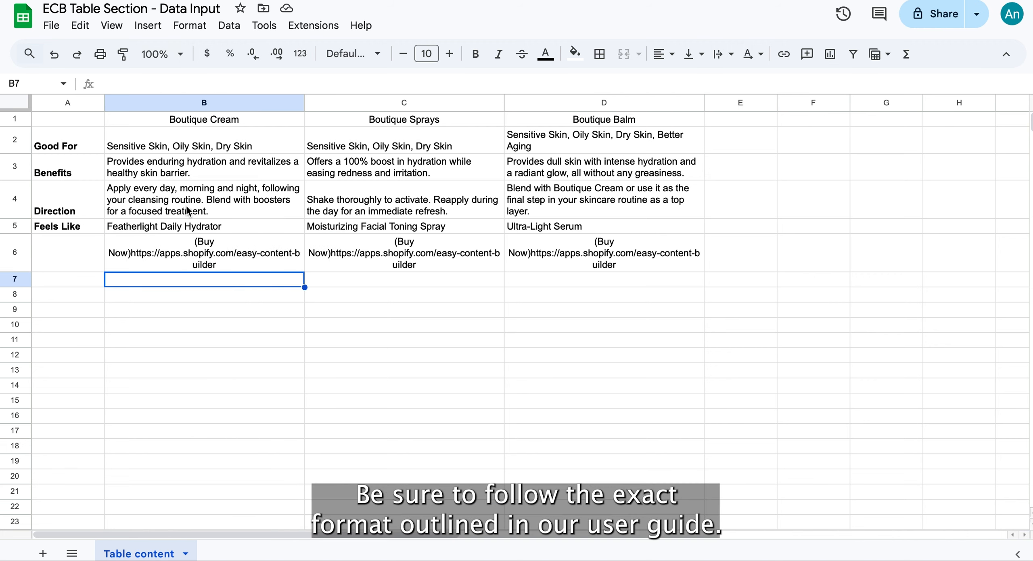
Step: Download the Table content sheet as a comma-separated values (.csv) file
left_click(51, 26)
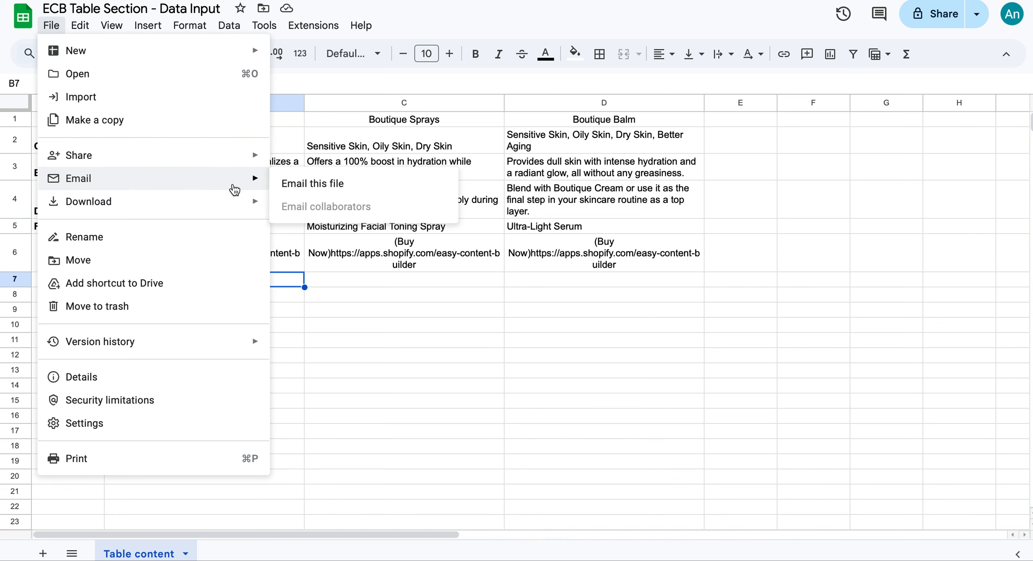
mouse_move(240, 207)
left_click(355, 299)
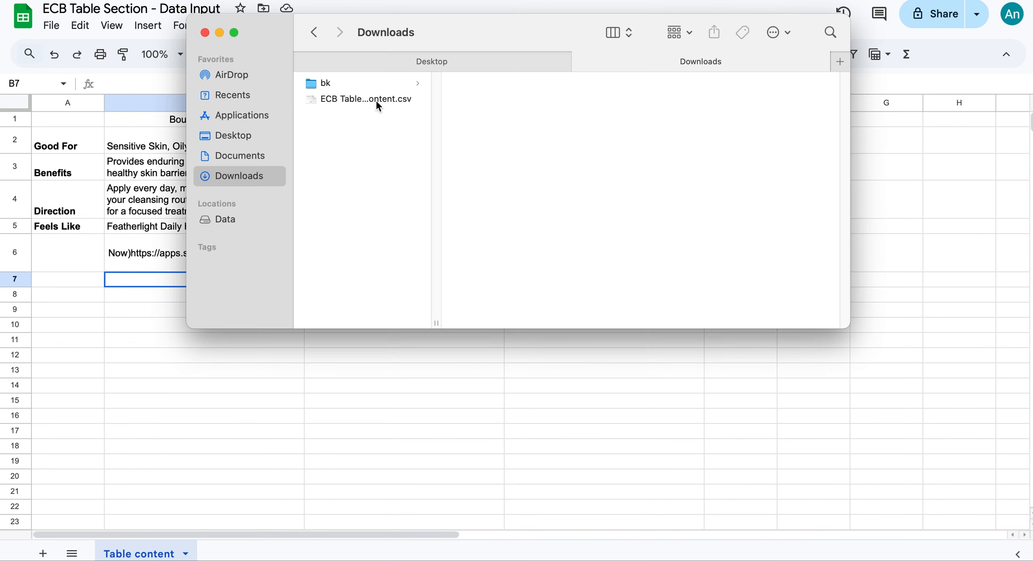
Step: Open the downloaded "ECB Table Section - Data Input - Table content.csv" in Sublime Text and copy all of its content
left_click(378, 99)
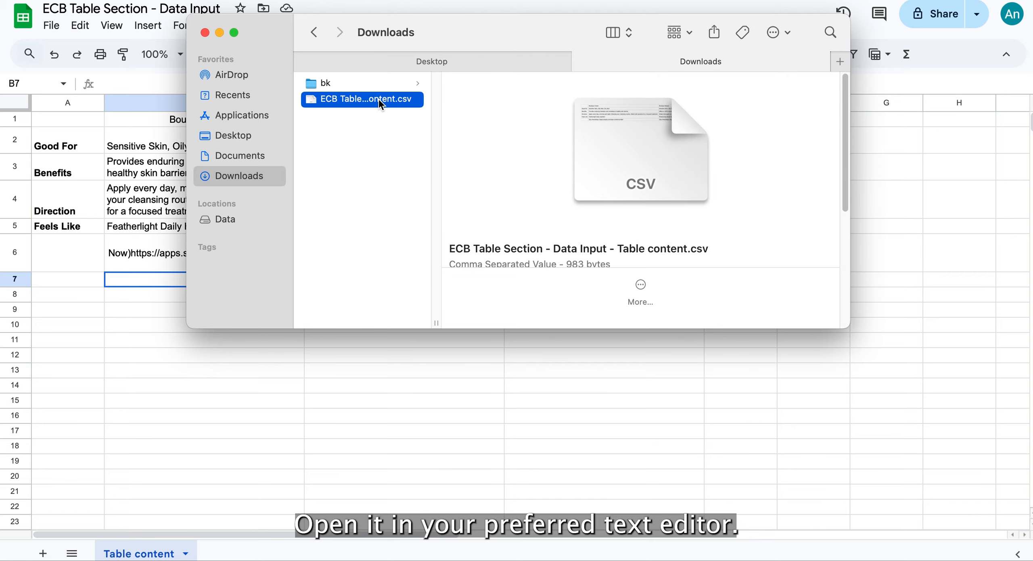
right_click(378, 99)
mouse_move(605, 118)
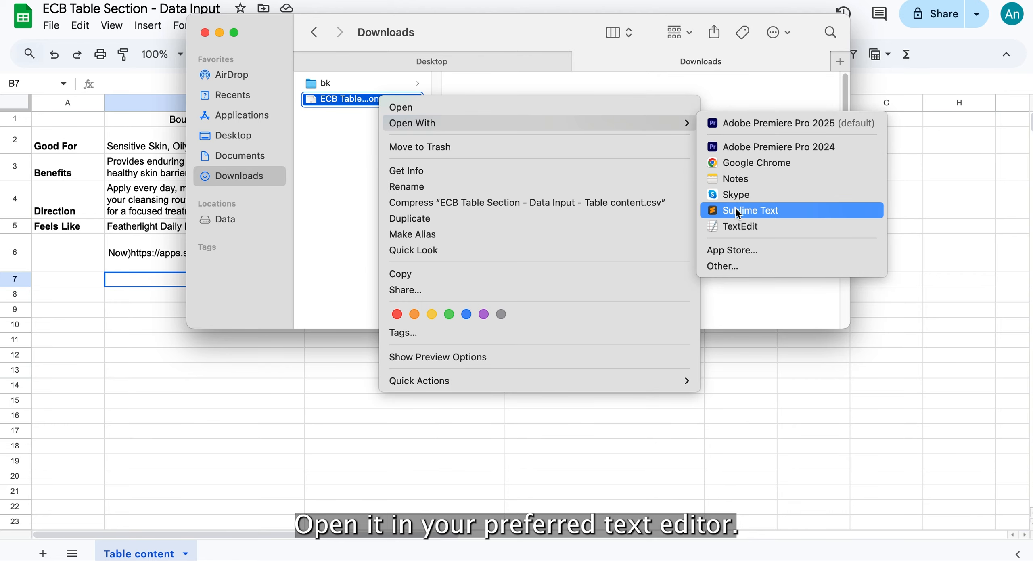
left_click(738, 208)
key("super+a")
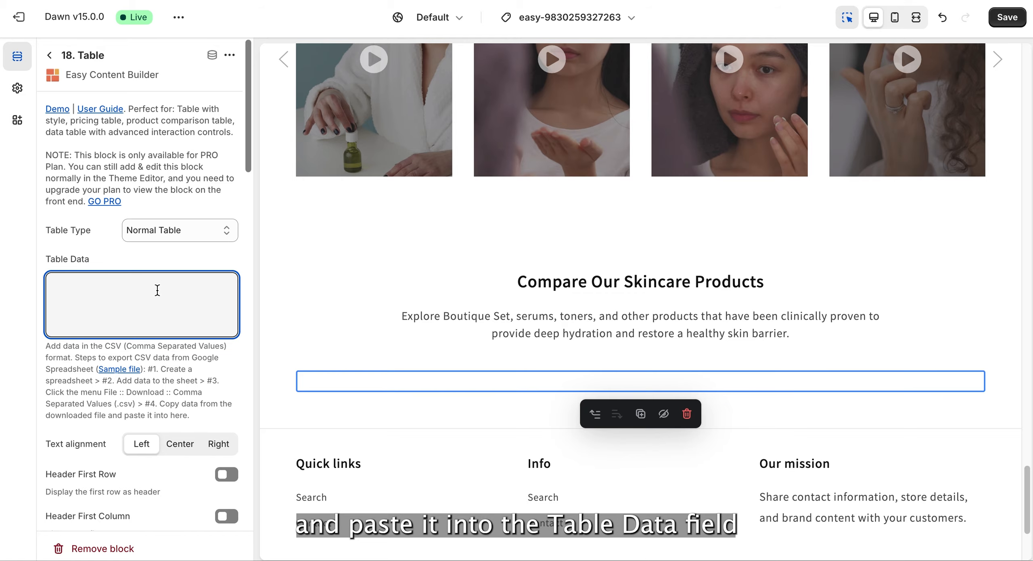
Step: Paste the CSV content into the Table block's Table Data and set its Table / Card style to "uk-table-divider uk-card-small"
key("super+v")
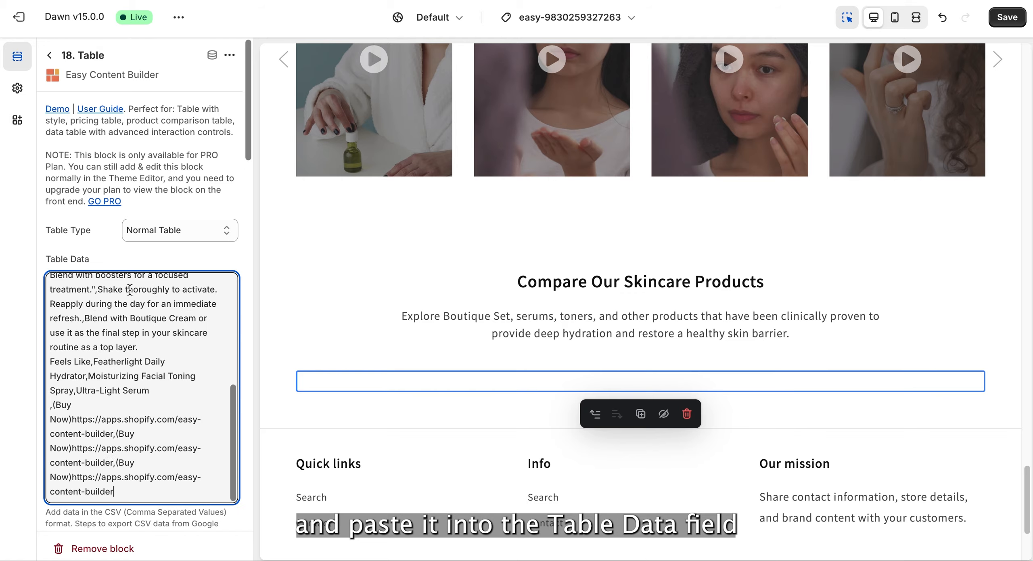
left_click(21, 309)
scroll(452, 379, "down", 8)
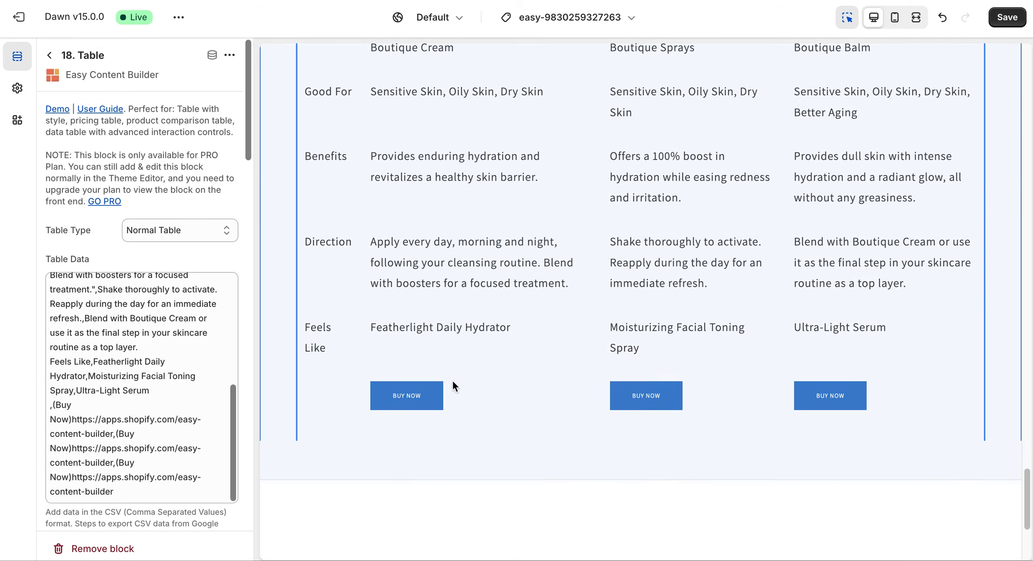
scroll(131, 395, "down", 10)
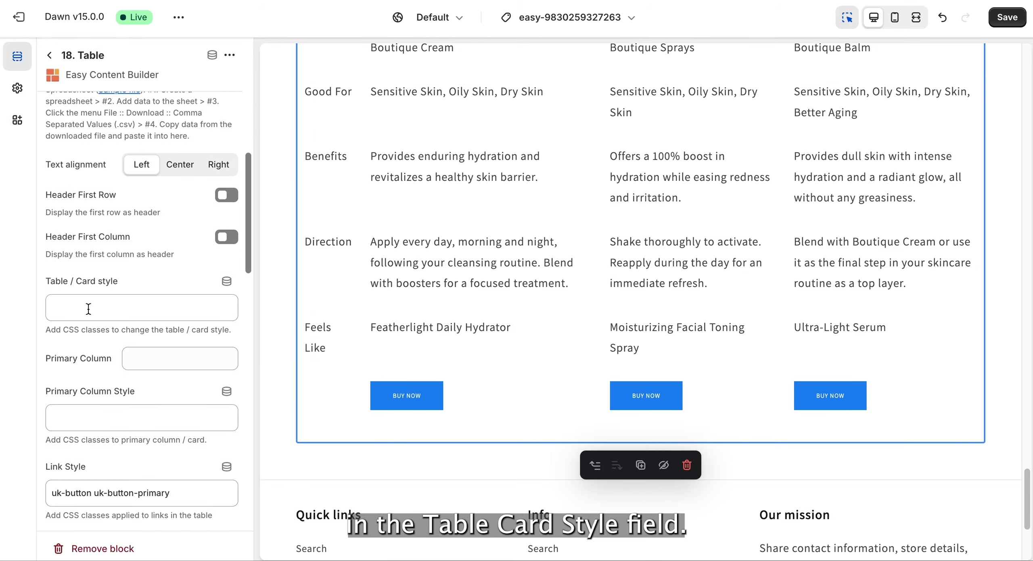
left_click(22, 315)
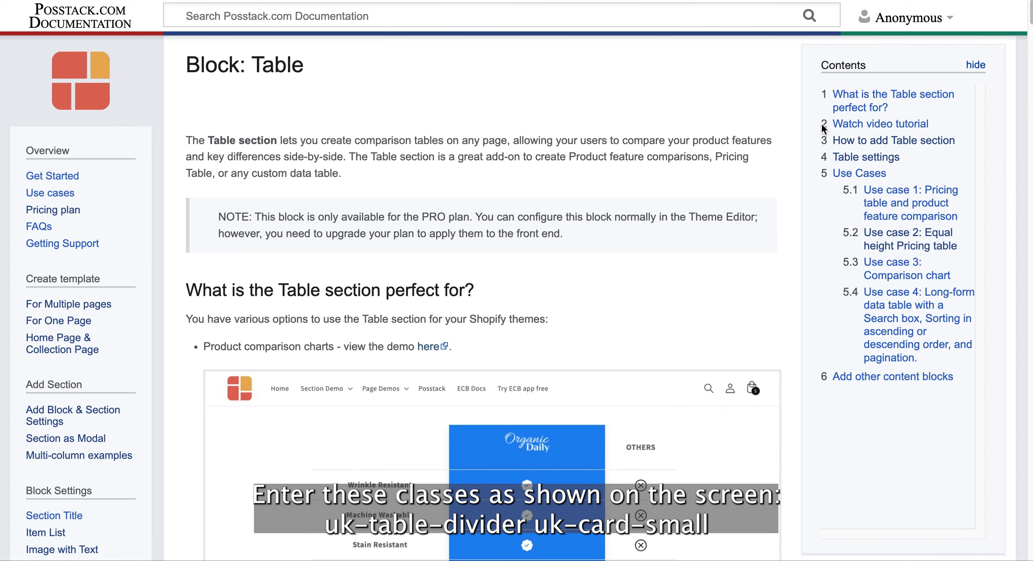
Step: Look up the Table settings in the Posstack documentation and read which CSS classes are available for table, primary column and link styling
left_click(866, 157)
scroll(634, 271, "down", 15)
scroll(636, 278, "down", 10)
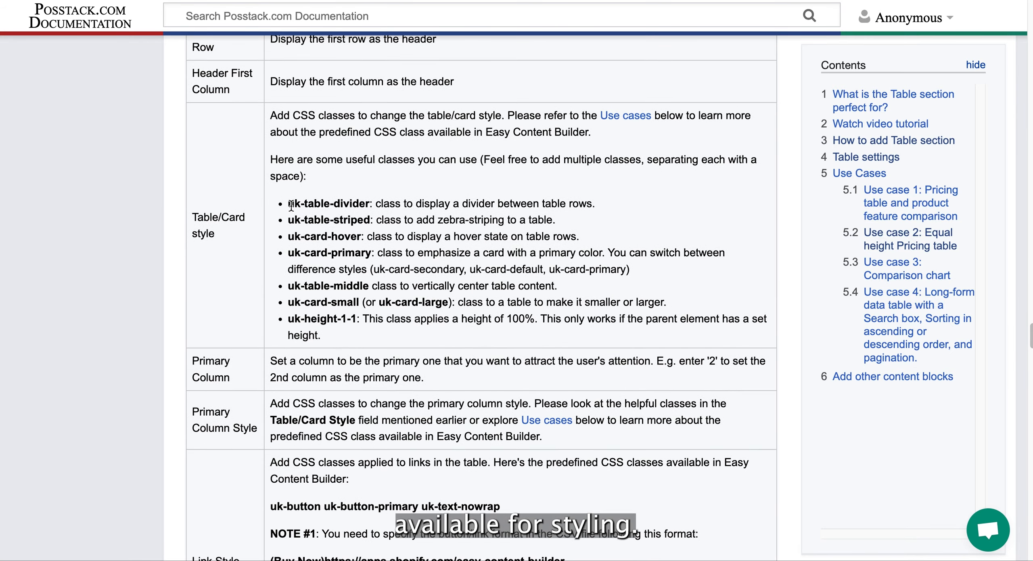
left_click(467, 215)
scroll(466, 216, "down", 3)
left_click_drag(278, 384, 546, 381)
left_click(545, 377)
Step: Make column 3 the table's primary column and style it with "uk-card-hover uk-card-default uk-height-1-1"
scroll(111, 369, "down", 1)
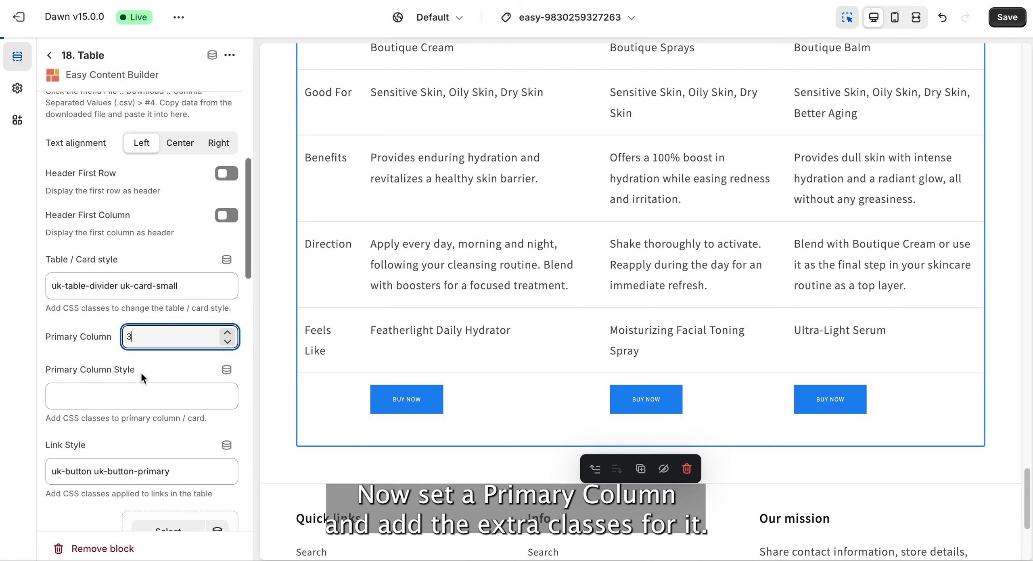
left_click(124, 394)
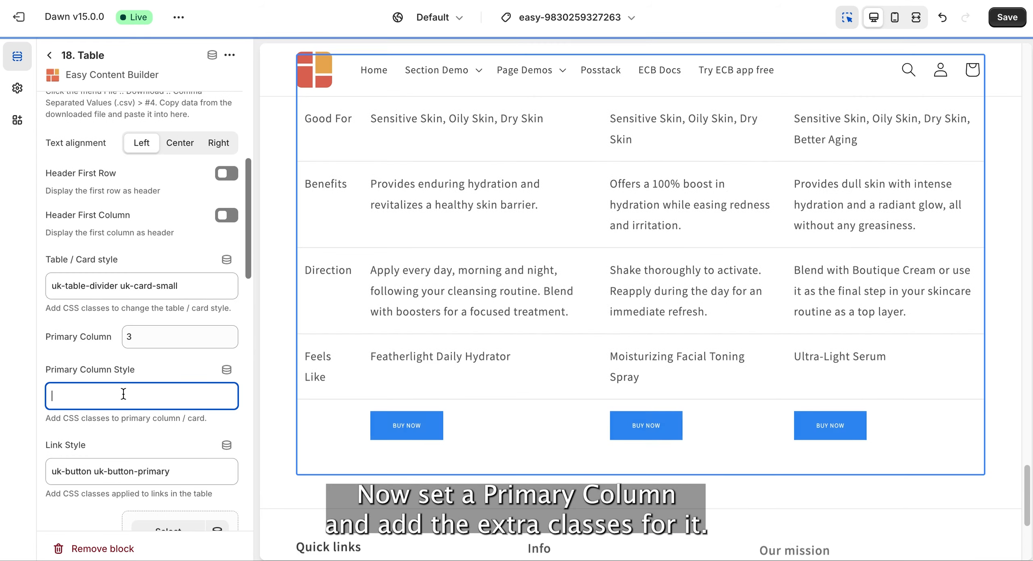
type("uk-card-hover uk-card-default uk-height-1-1")
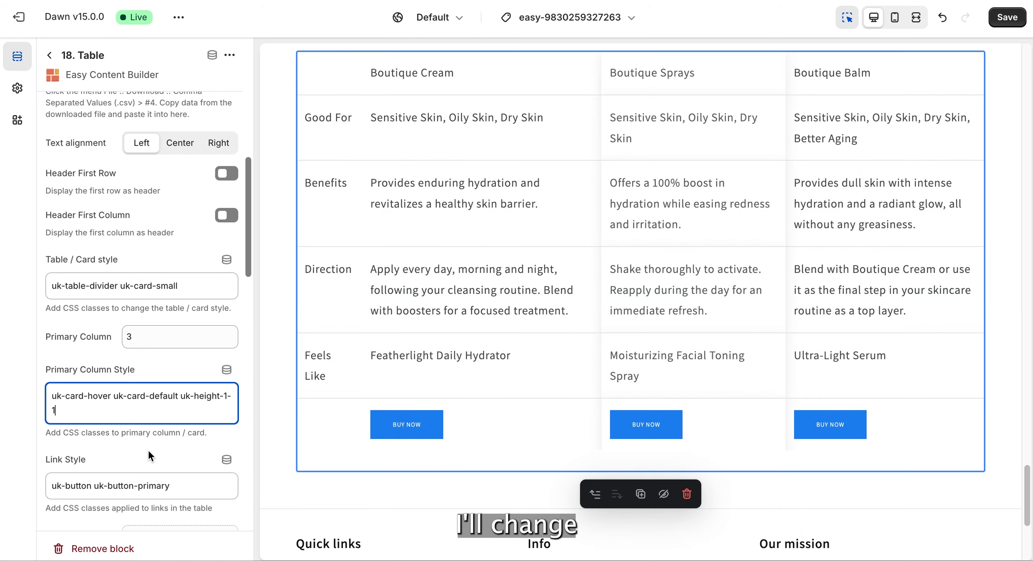
Step: Change the table's Link Style classes to "uk-button uk-button-secondary uk-text-nowrap"
scroll(148, 449, "down", 4)
double_click(154, 322)
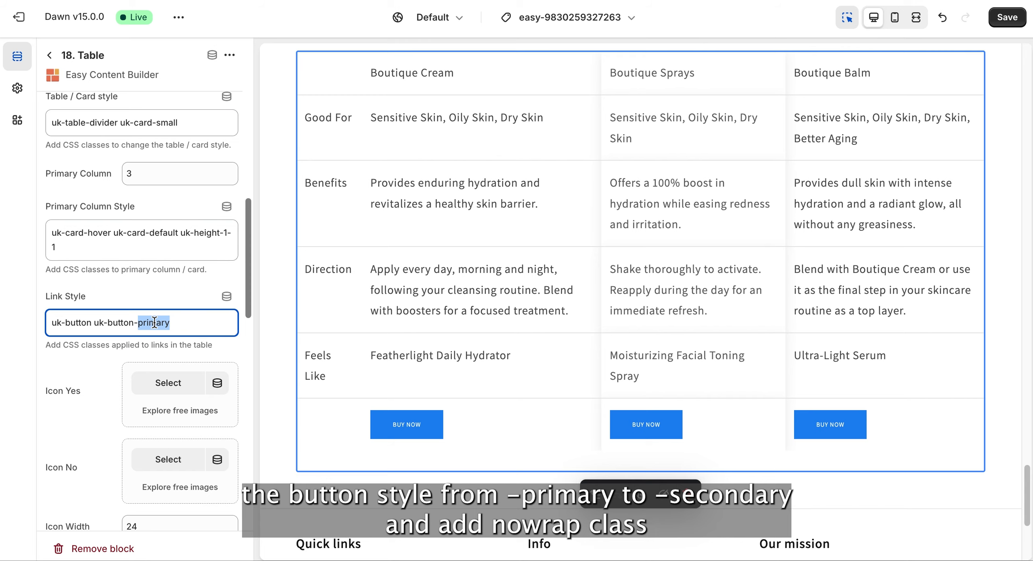
type("secondaryuk-text-nowrap")
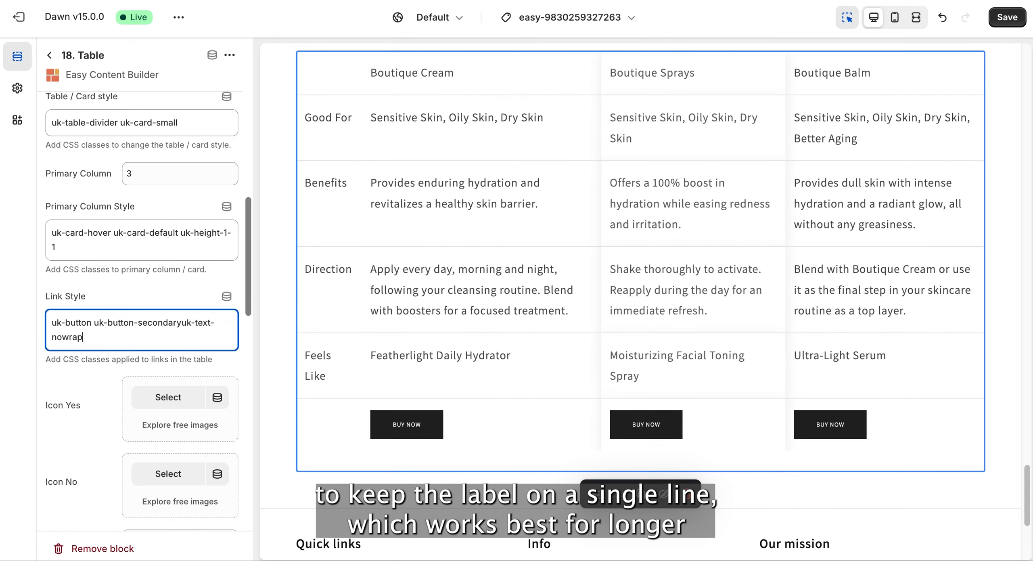
left_click(181, 322)
left_click(418, 353)
scroll(418, 353, "down", 2)
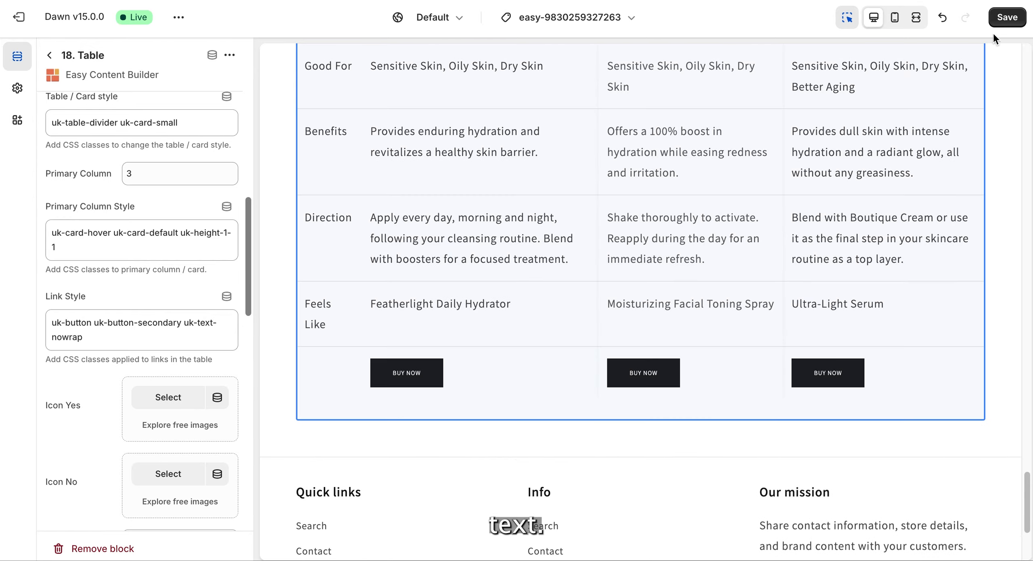
Step: Check the comparison table and its horizontal scrolling in the mobile preview, and return to the desktop preview
left_click(895, 17)
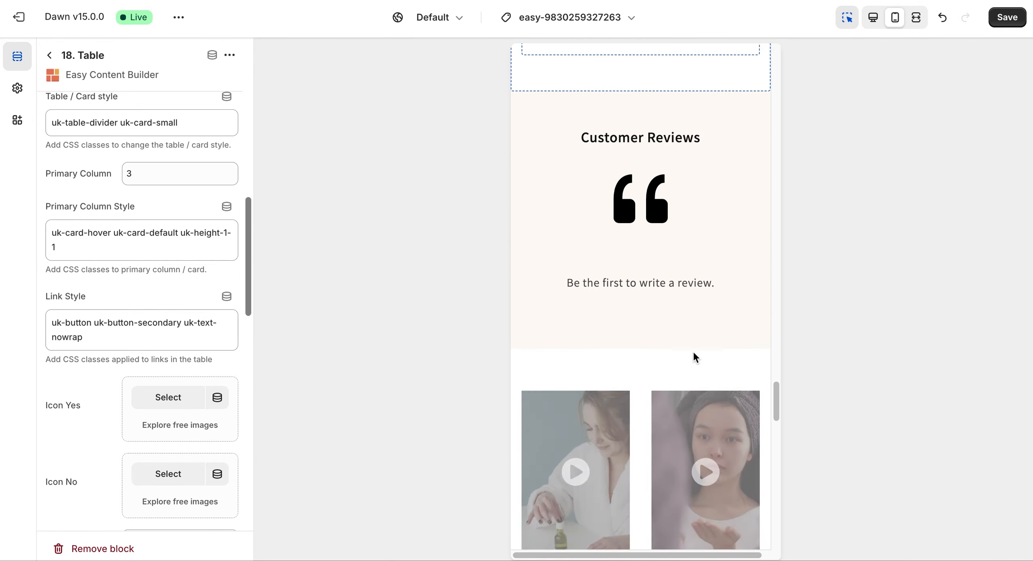
scroll(692, 351, "down", 10)
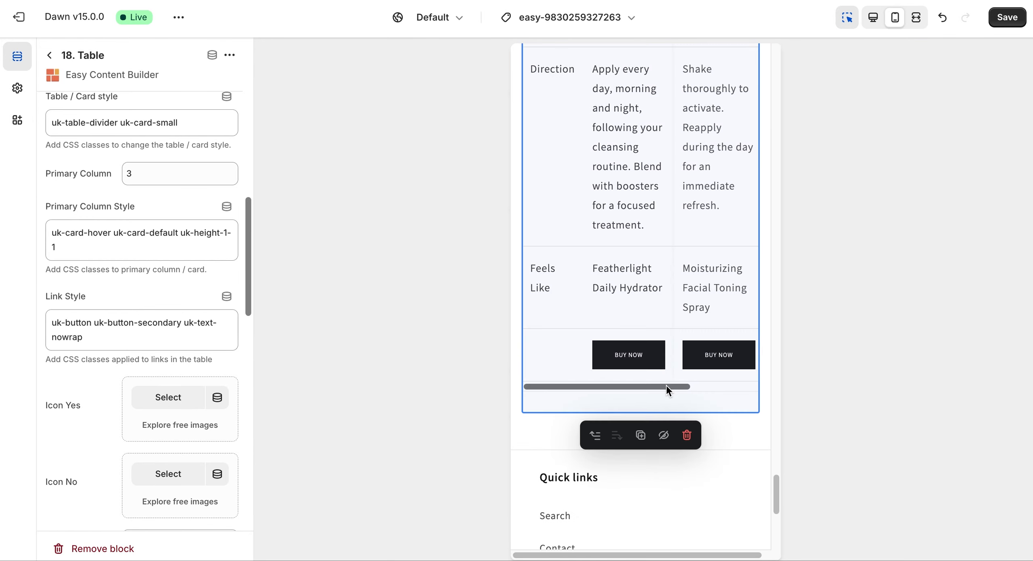
left_click_drag(667, 386, 615, 386)
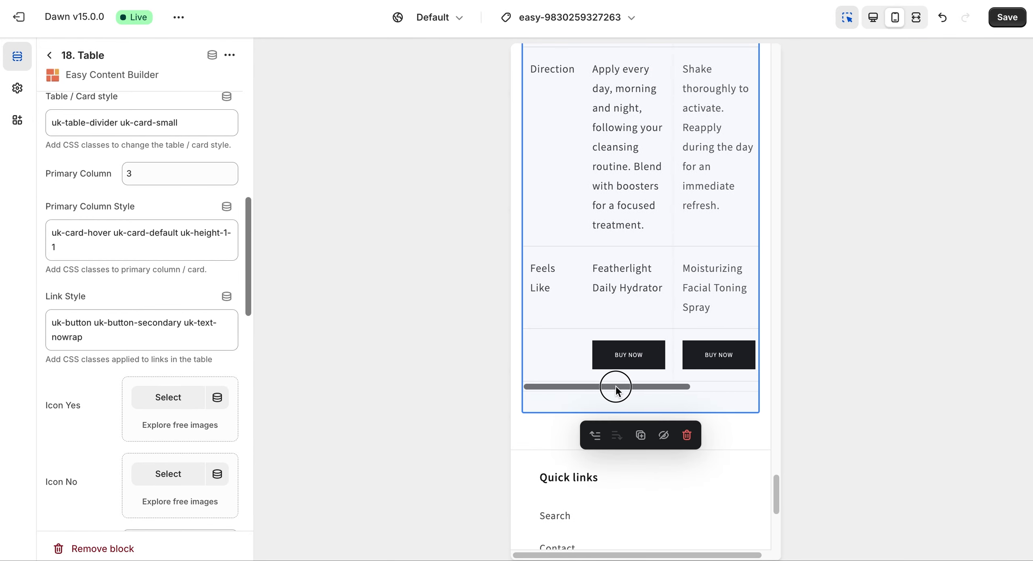
left_click(877, 21)
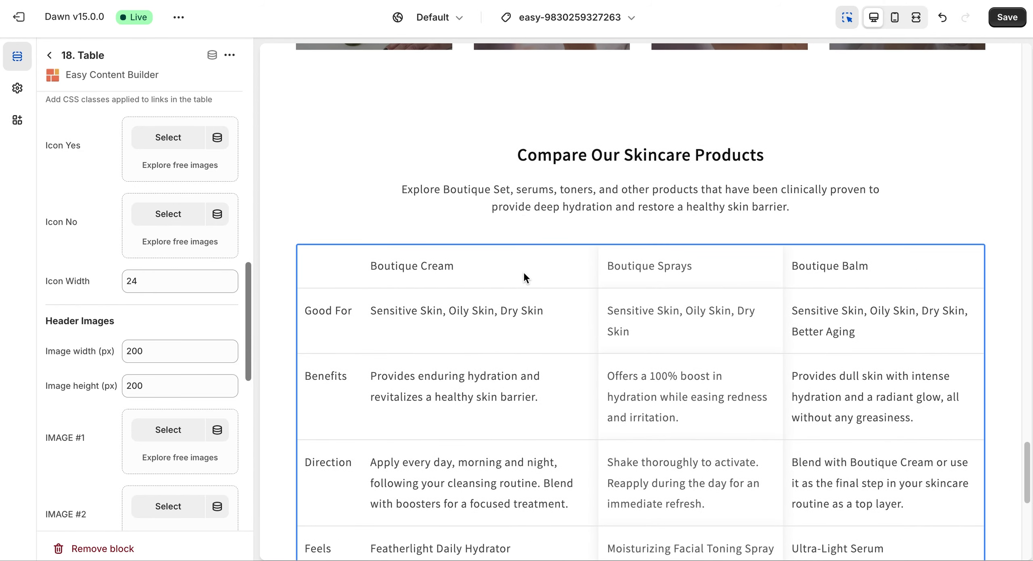
Step: Assign skincare_step1.png as header IMAGE #2 for the Boutique Cream column, leaving IMAGE #1 empty
scroll(138, 463, "down", 6)
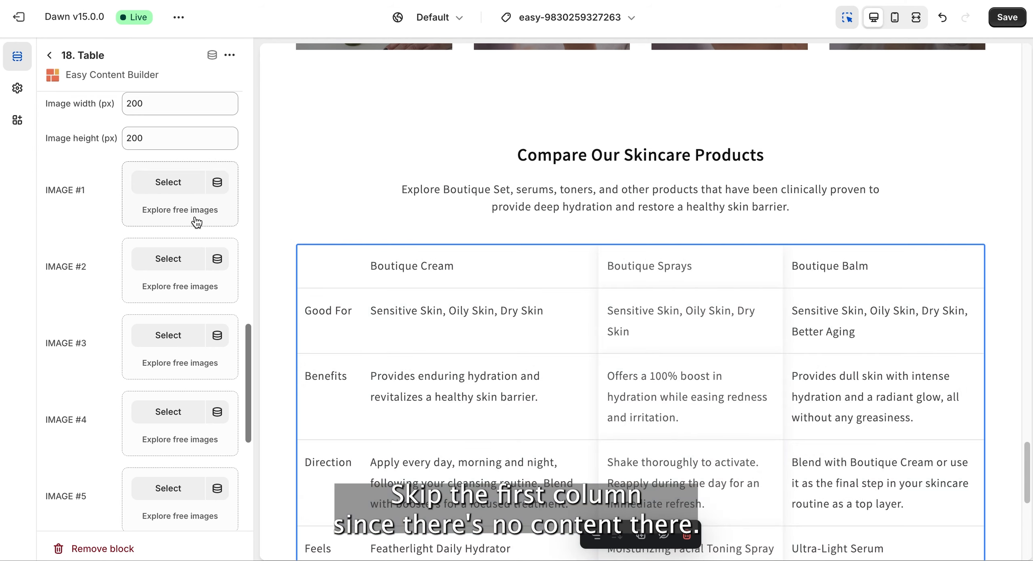
left_click(150, 255)
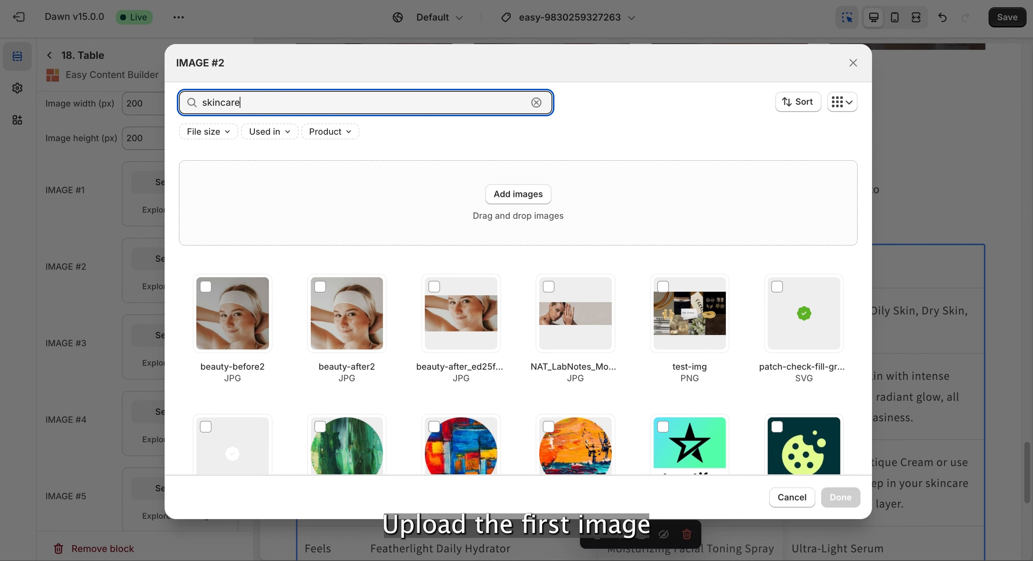
left_click(549, 239)
left_click(839, 497)
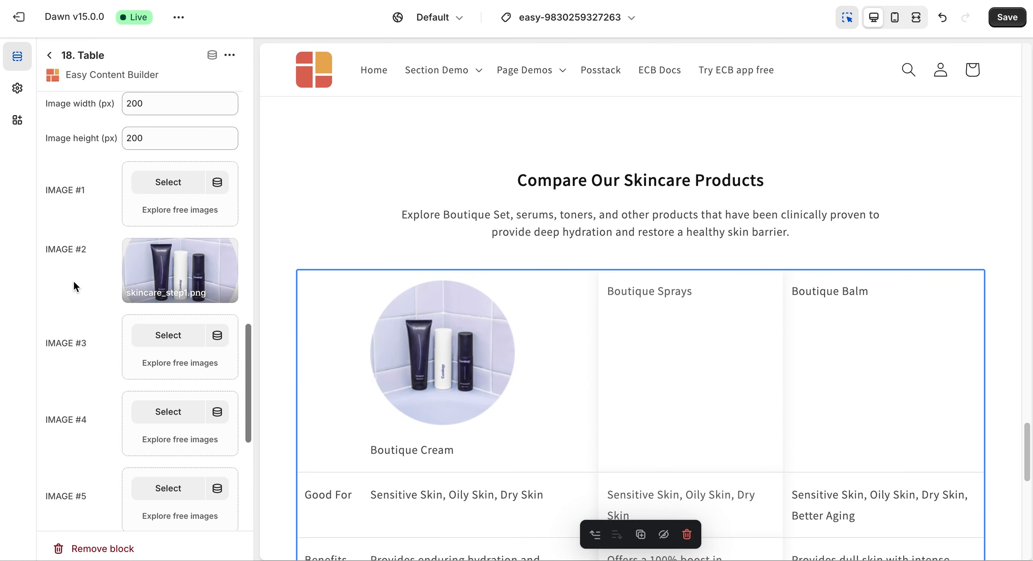
Step: Set the table's header image width and height to 100 px each
scroll(73, 279, "up", 4)
left_click(129, 244)
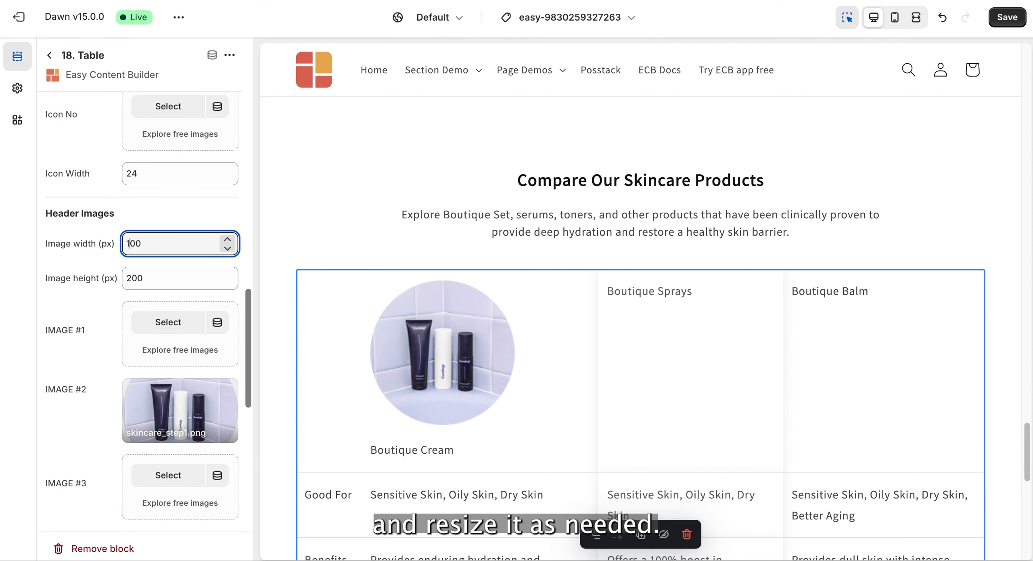
left_click(132, 277)
key("BackSpace")
type("1")
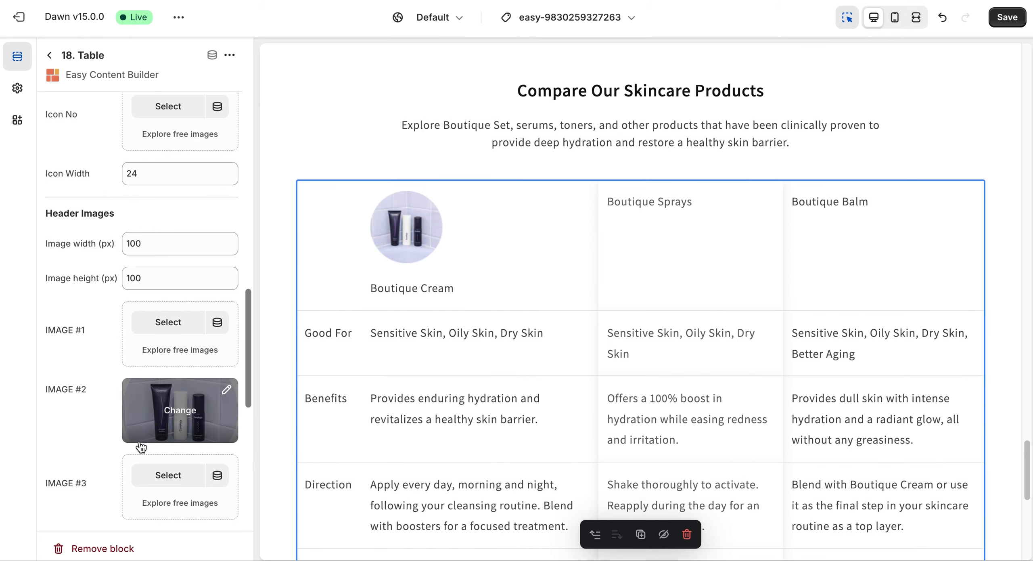
Step: Find the skincare-step images and assign skincare_step2 as header IMAGE #3 for the Boutique Sprays column
scroll(144, 464, "down", 5)
left_click(169, 253)
type("skincare-step")
left_click(233, 312)
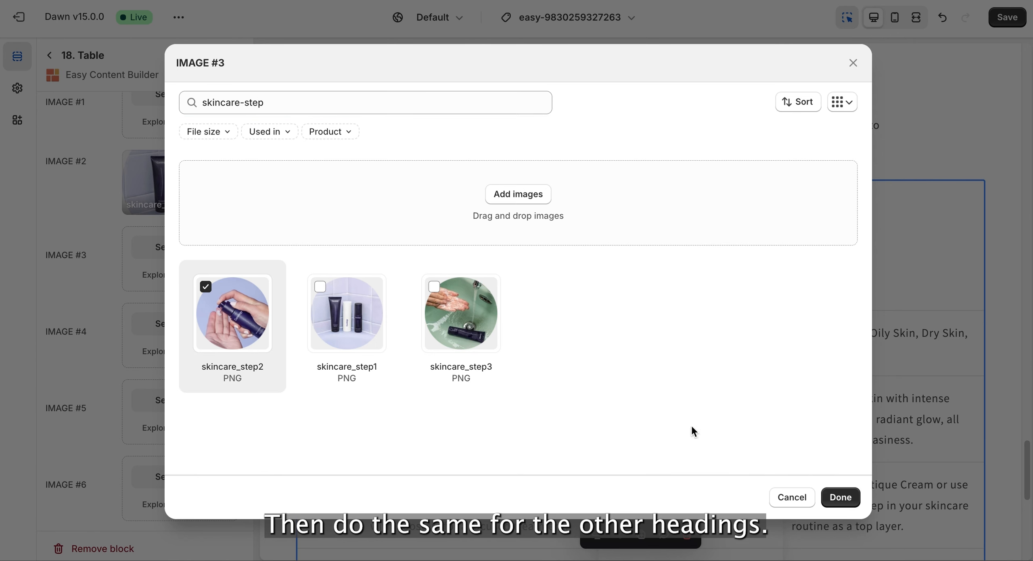
left_click(848, 502)
Step: Assign skincare_step3 from the skincare-step images as header IMAGE #4 for the Boutique Balm column
left_click(177, 329)
type("skincare-step")
left_click(461, 313)
left_click(841, 497)
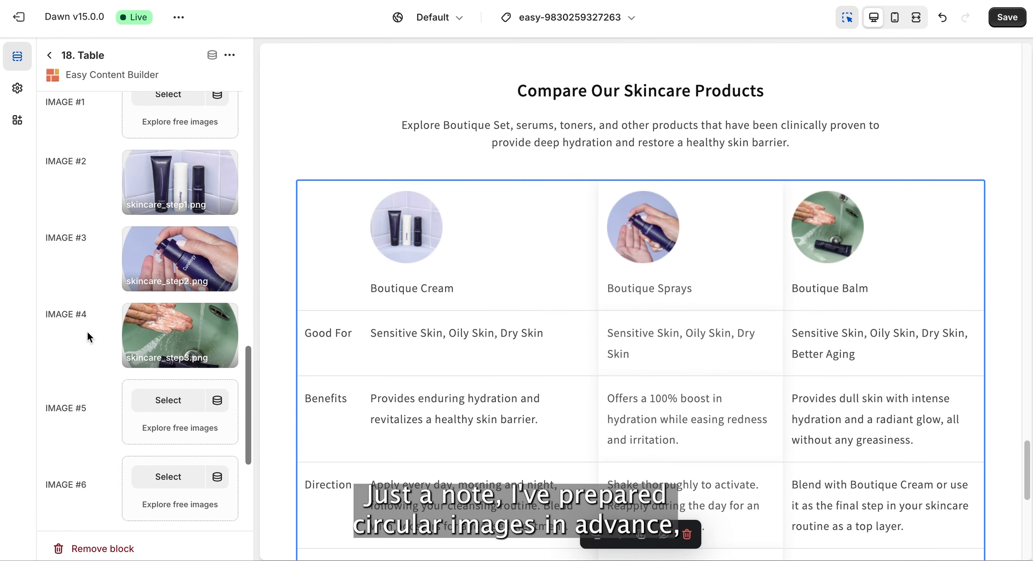
Step: Enable Header First Row and Header First Column for the comparison table
scroll(91, 413, "down", 4)
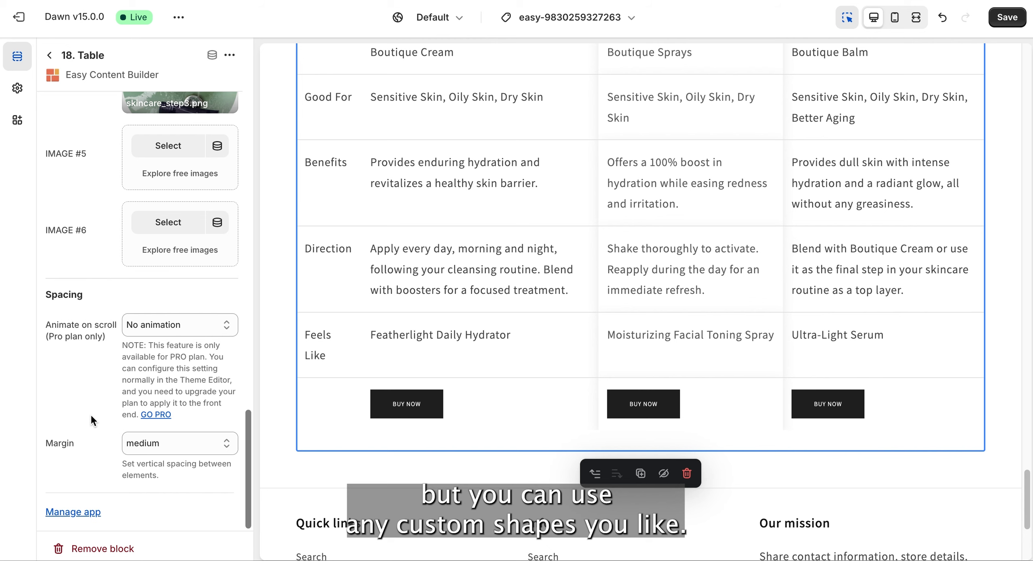
scroll(91, 414, "up", 10)
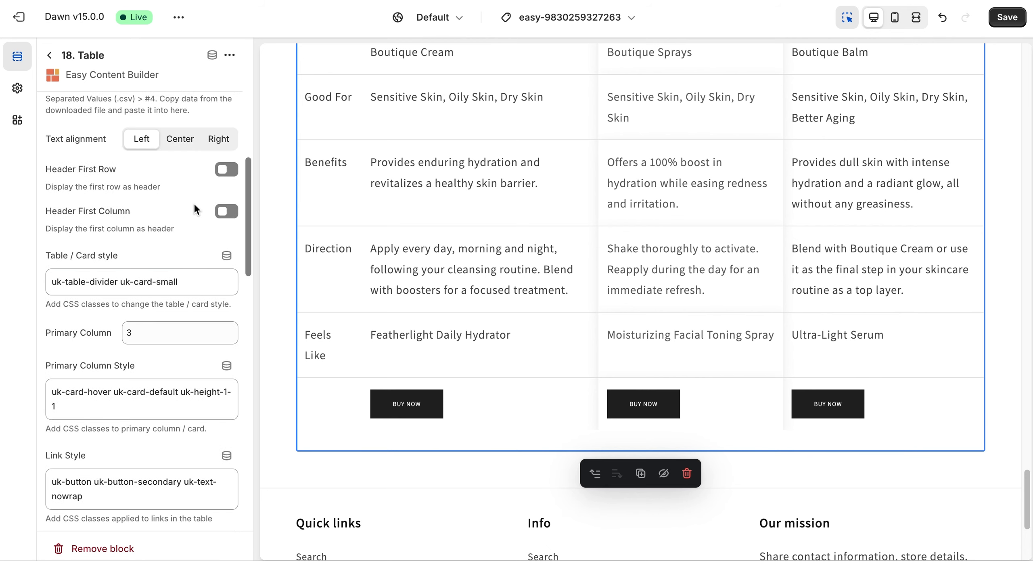
left_click(228, 171)
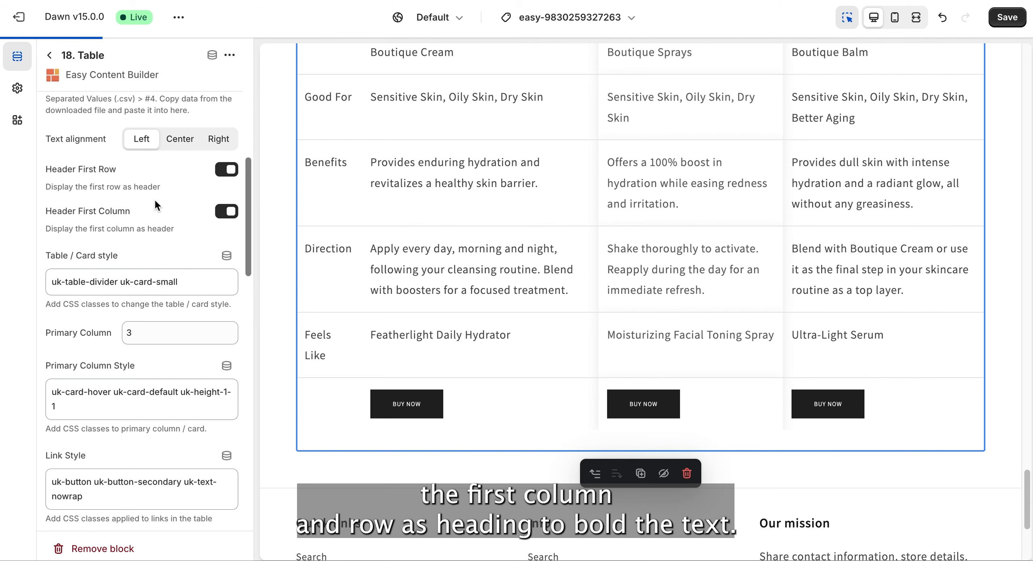
Step: Save the table changes and check the comparison table on the storefront product page
left_click(1007, 18)
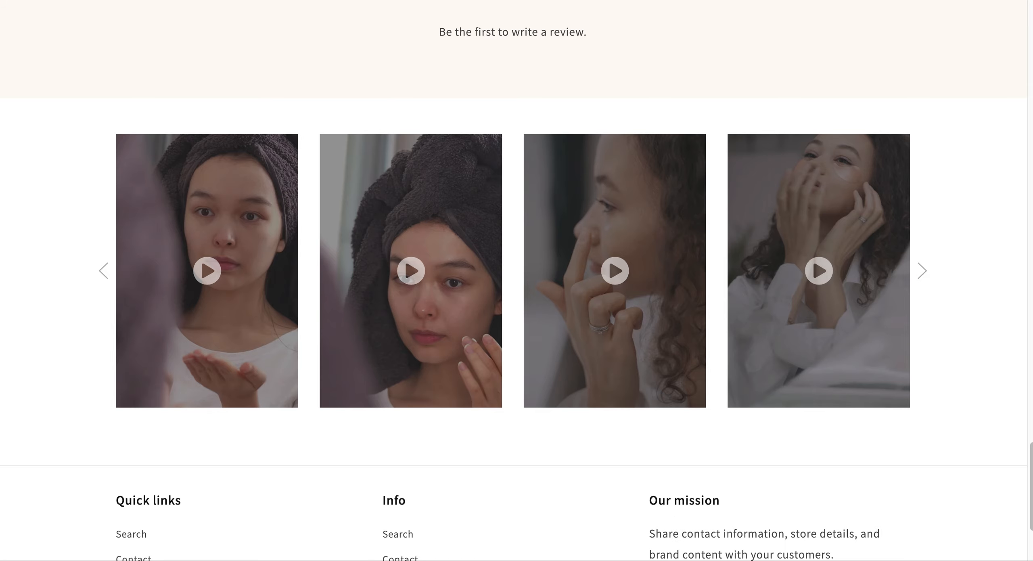
scroll(955, 273, "down", 10)
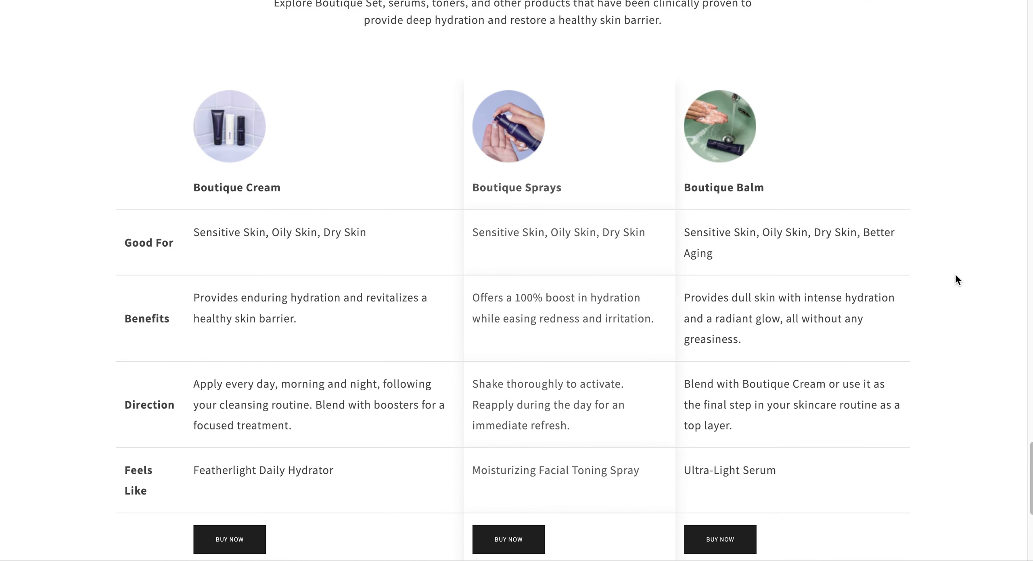
scroll(591, 410, "down", 3)
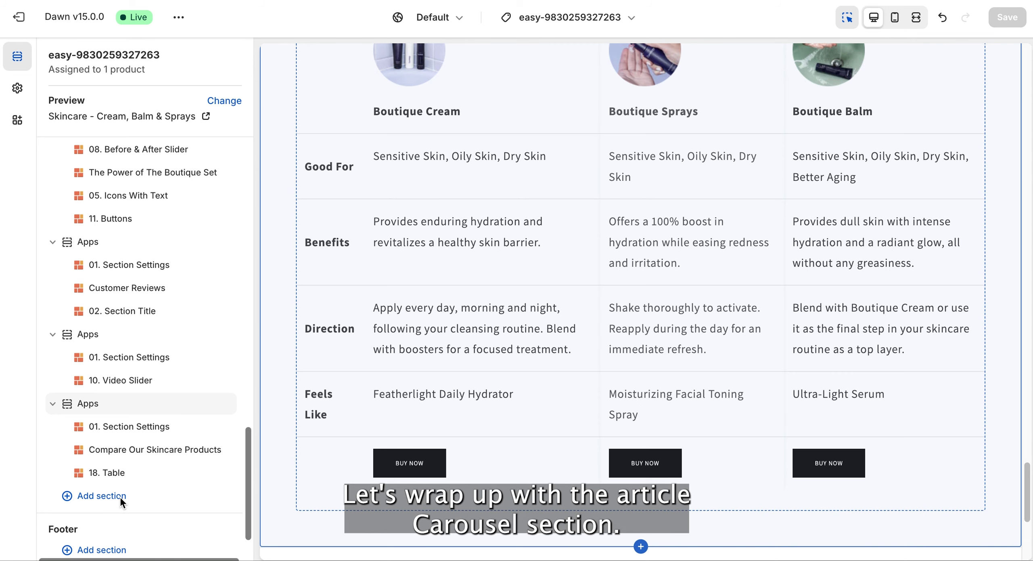
Step: Add a 01. Section Settings app section below the comparison table and set its background to the CSS color #fcfaf5
left_click(120, 497)
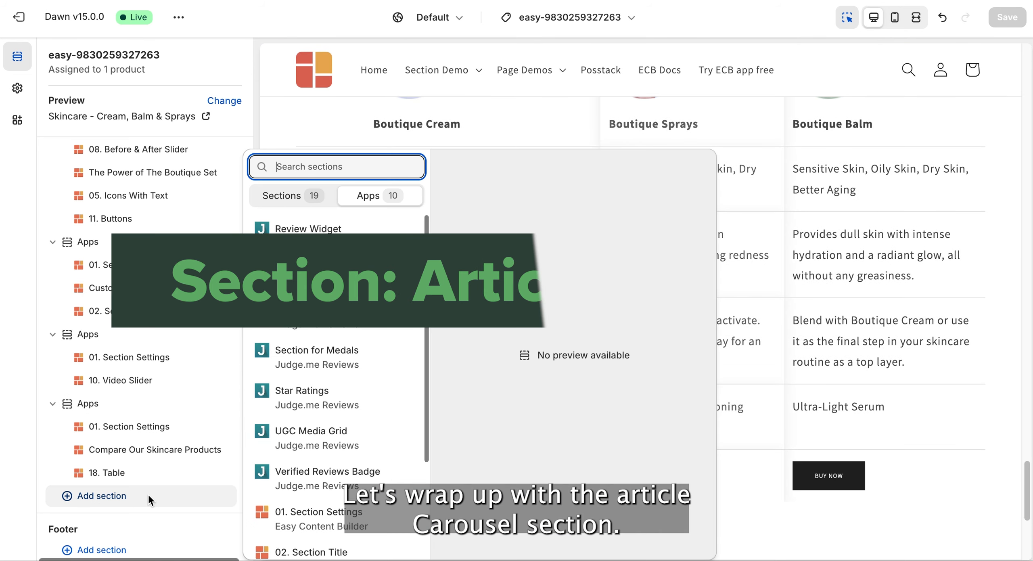
left_click(305, 520)
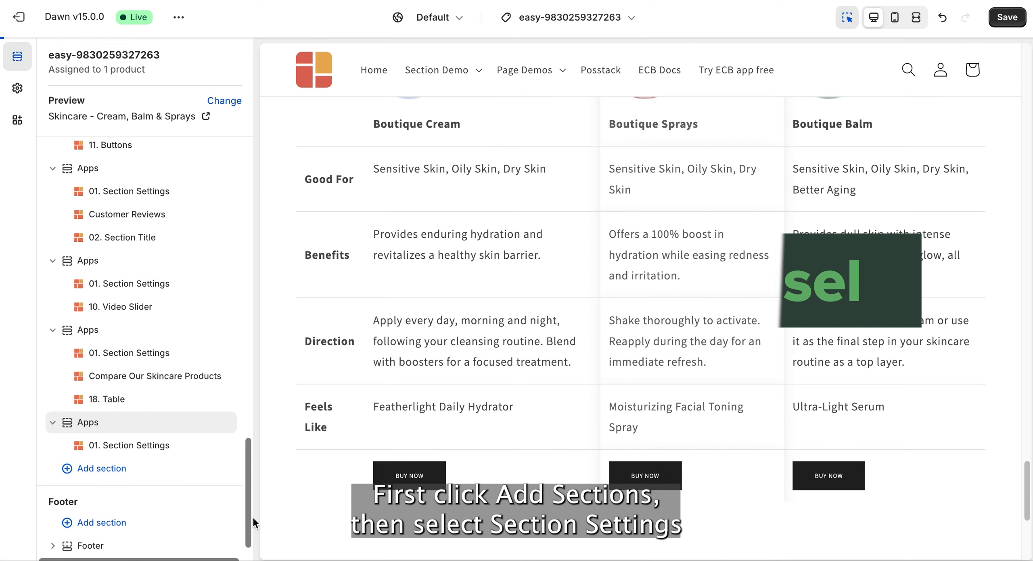
left_click(144, 428)
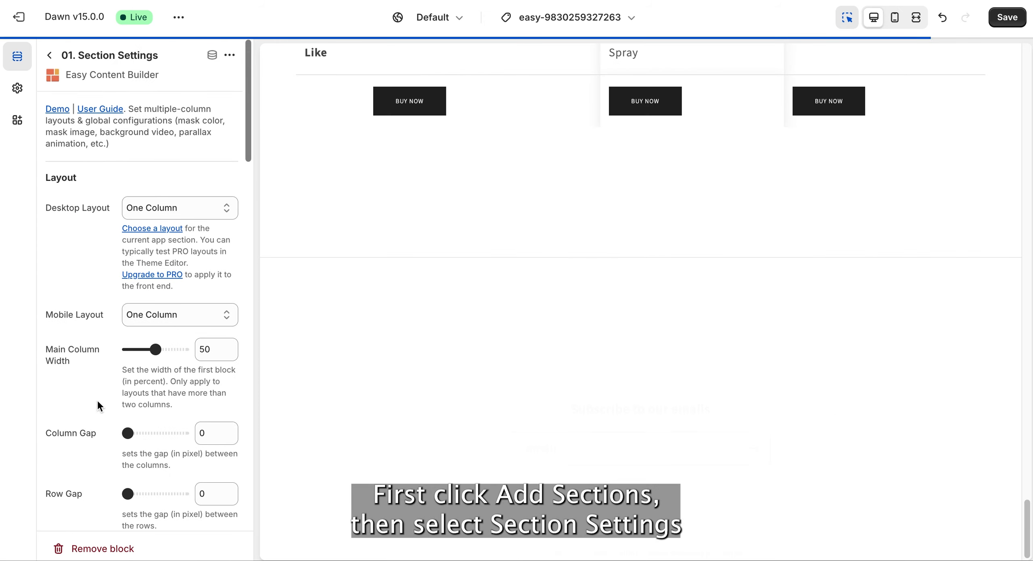
scroll(97, 398, "down", 8)
scroll(97, 400, "down", 2)
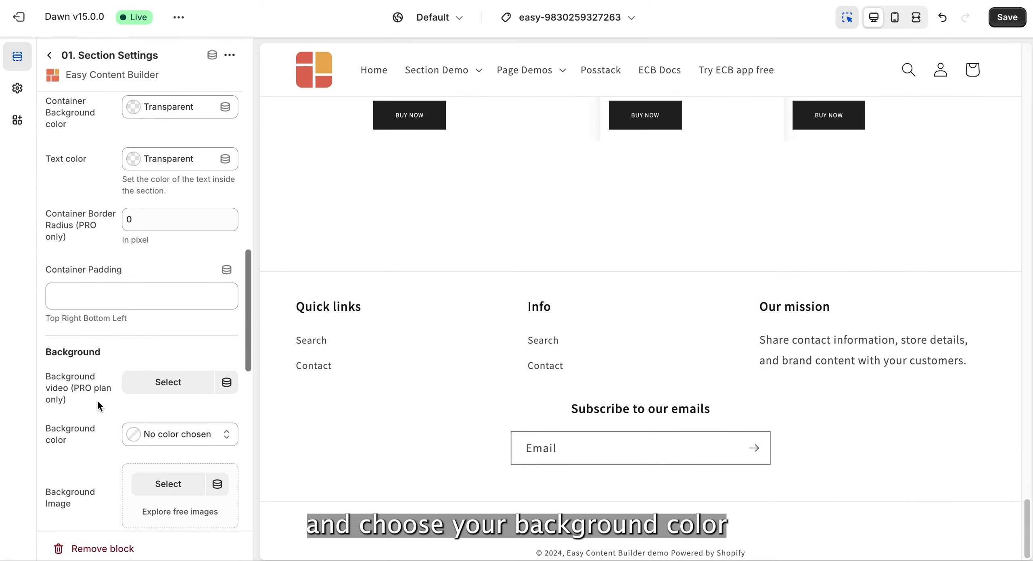
left_click(165, 386)
left_click(164, 236)
left_click(156, 262)
type("#fcf7f3")
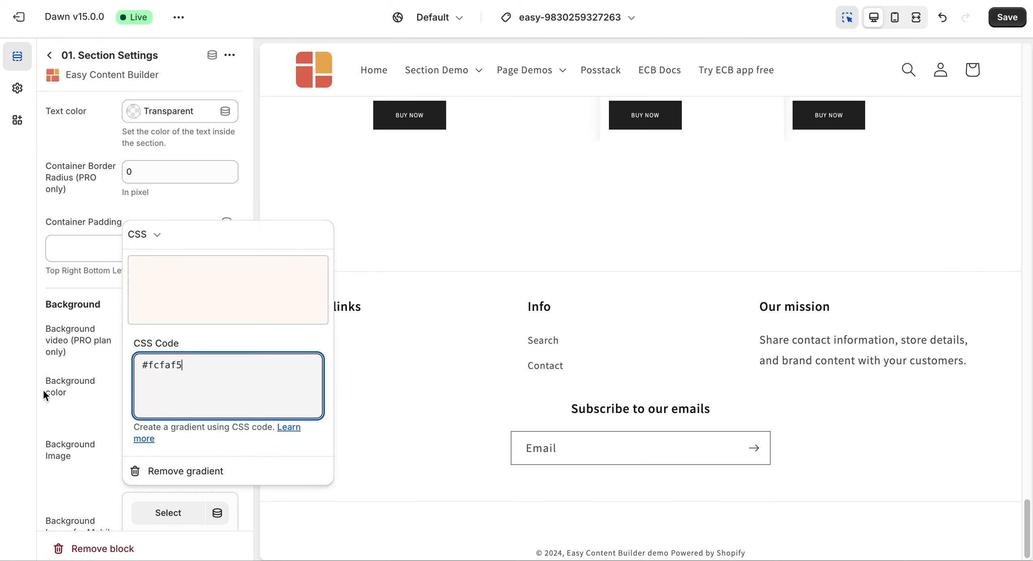
left_click(23, 343)
left_click(51, 55)
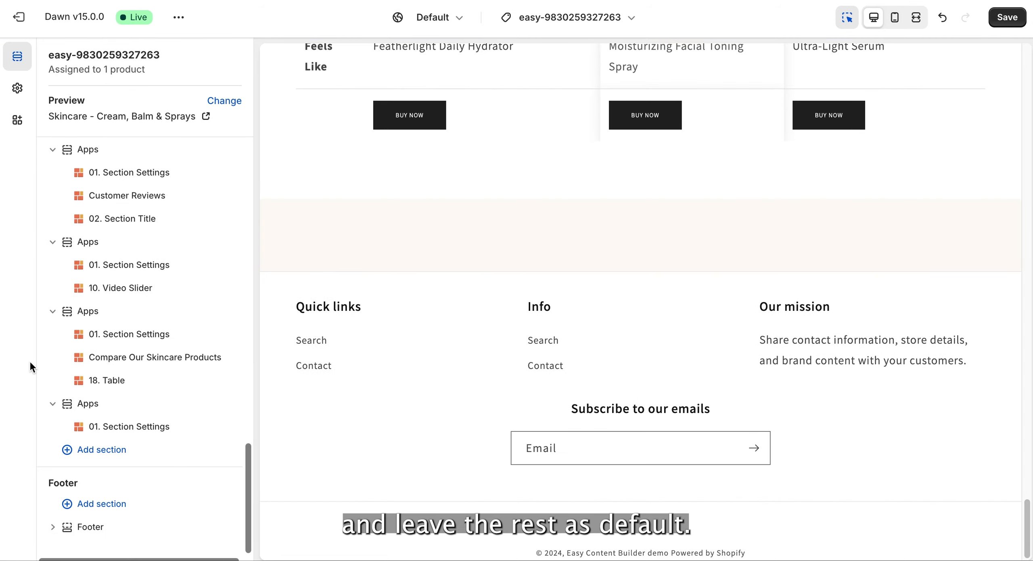
Step: Add a Section Title block to the new section, titled "Get personalized advice", with an empty description
left_click(137, 444)
left_click(315, 536)
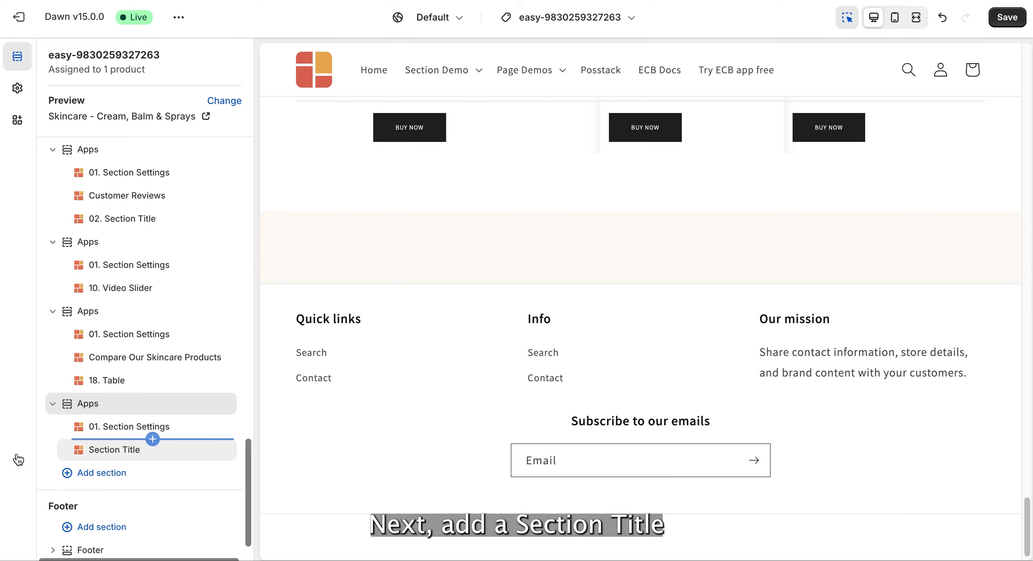
left_click(93, 450)
left_click(115, 448)
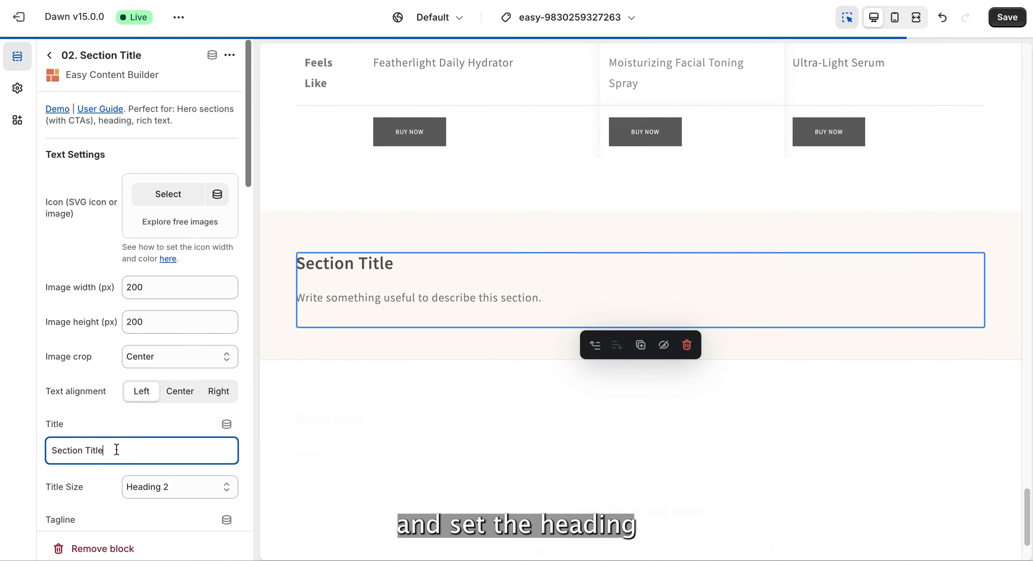
left_click_drag(115, 447, 25, 450)
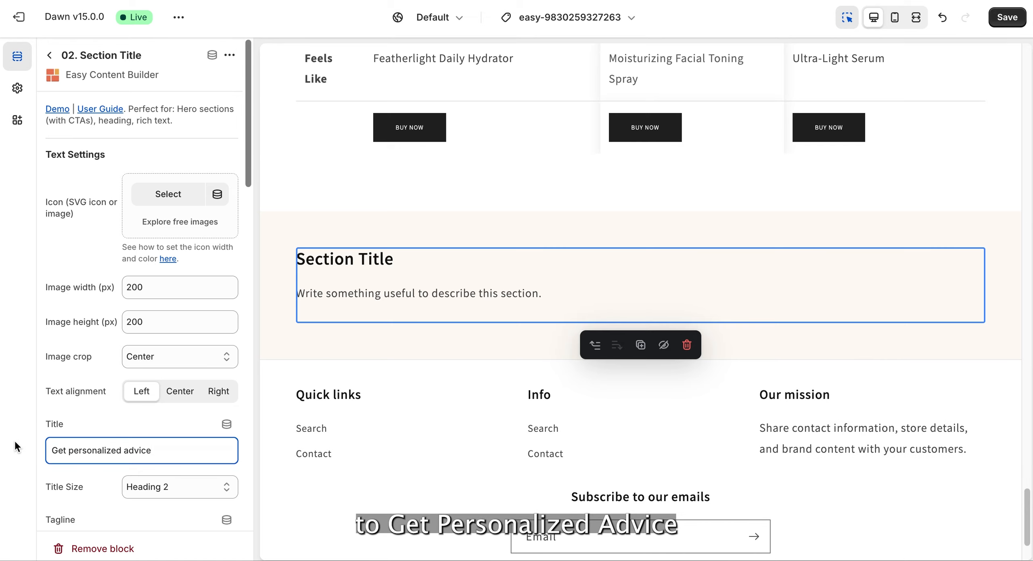
scroll(100, 425, "down", 6)
left_click_drag(94, 418, 38, 402)
key("BackSpace")
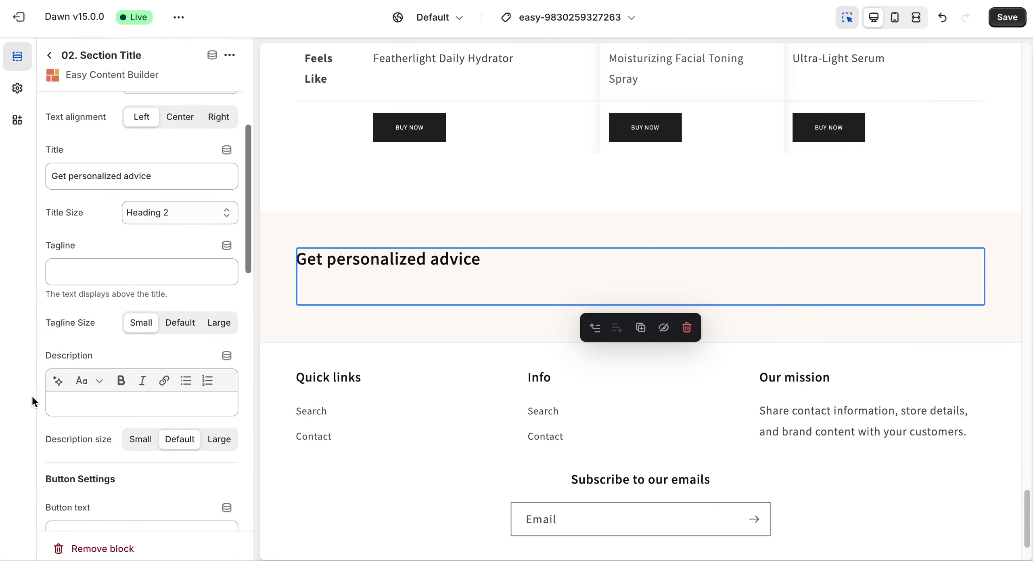
left_click(49, 56)
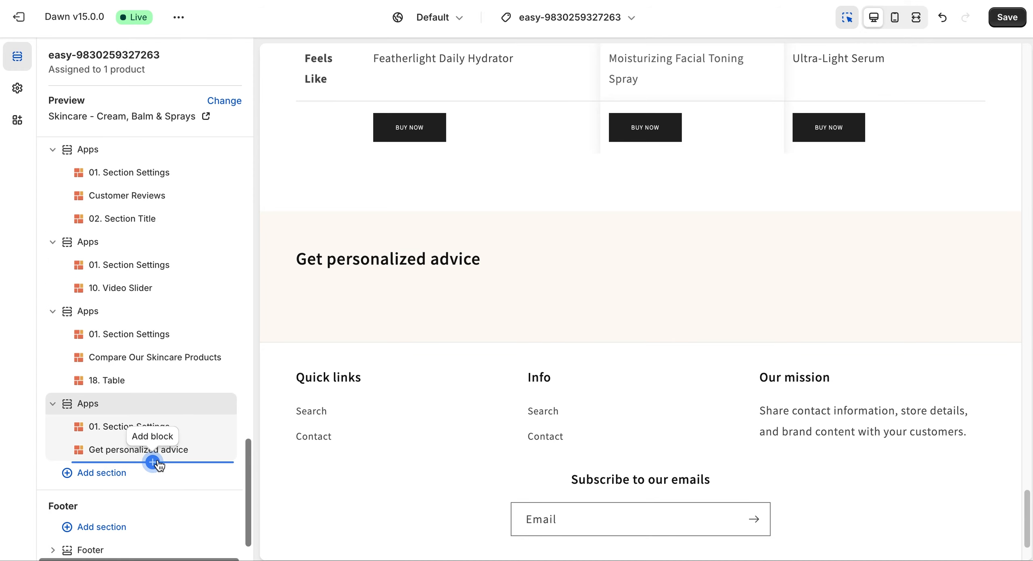
Step: Add a 03. Item List block below the title, showing Random Articles with a limit of 14 items
left_click(152, 462)
scroll(339, 511, "down", 4)
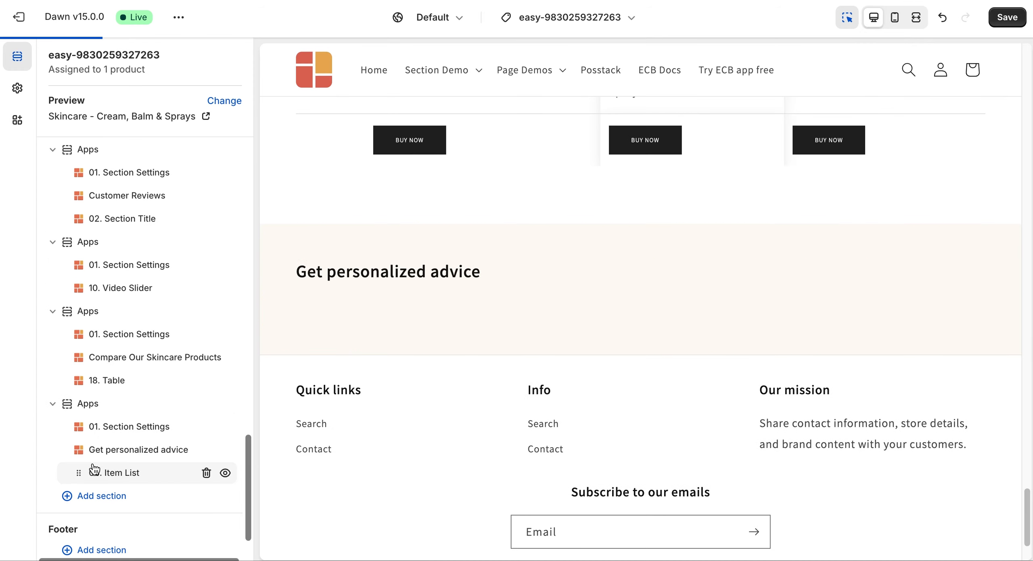
left_click(107, 474)
left_click(168, 232)
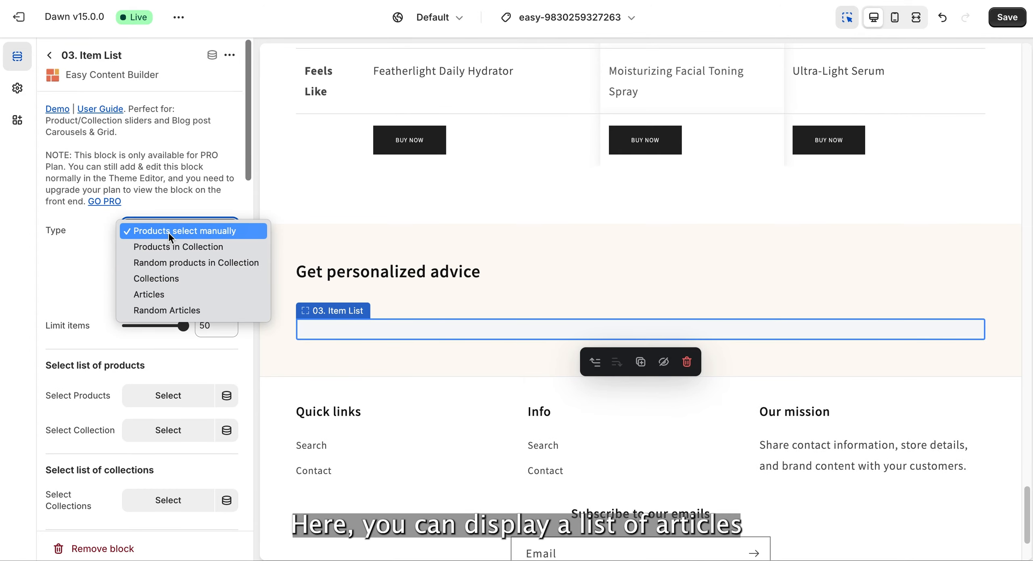
left_click(203, 309)
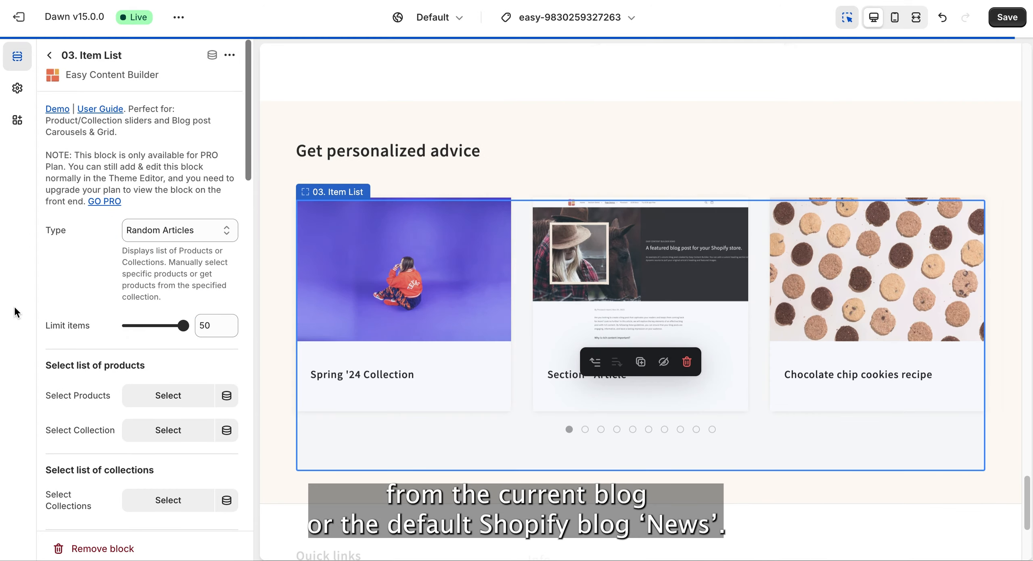
left_click(142, 325)
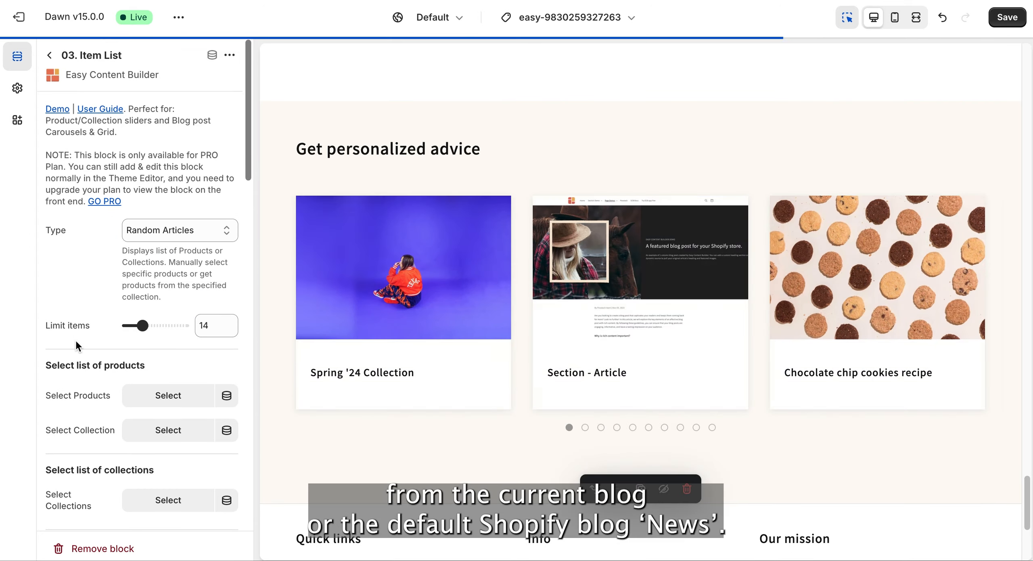
Step: Review the Item List's card and slider settings and save the template
scroll(75, 339, "down", 8)
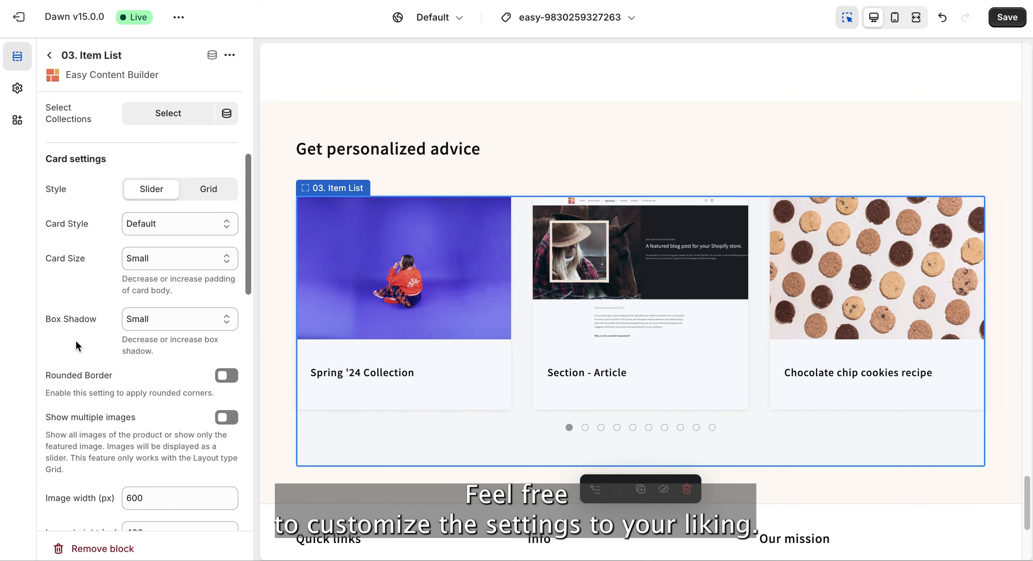
scroll(76, 341, "down", 10)
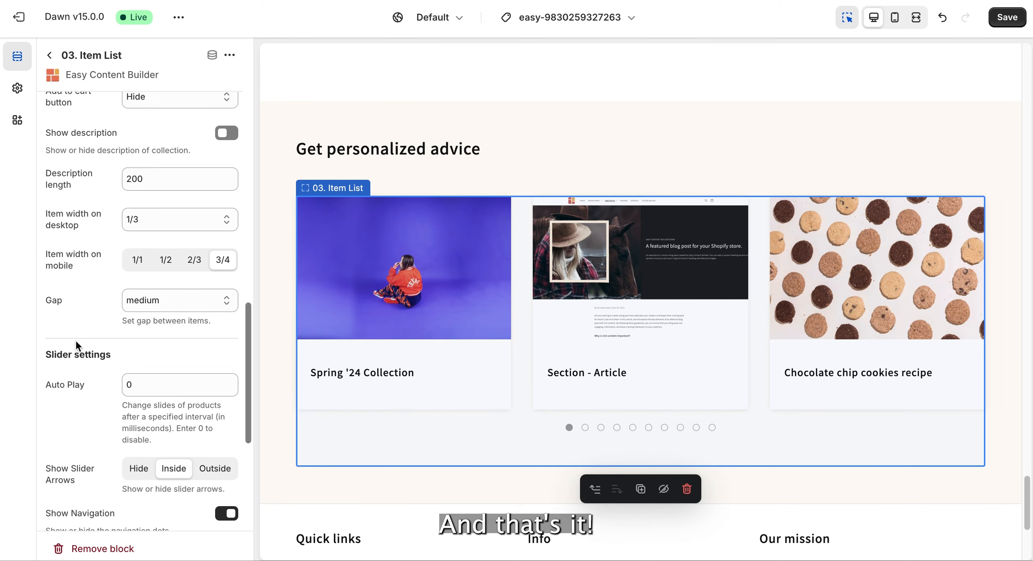
scroll(75, 339, "up", 20)
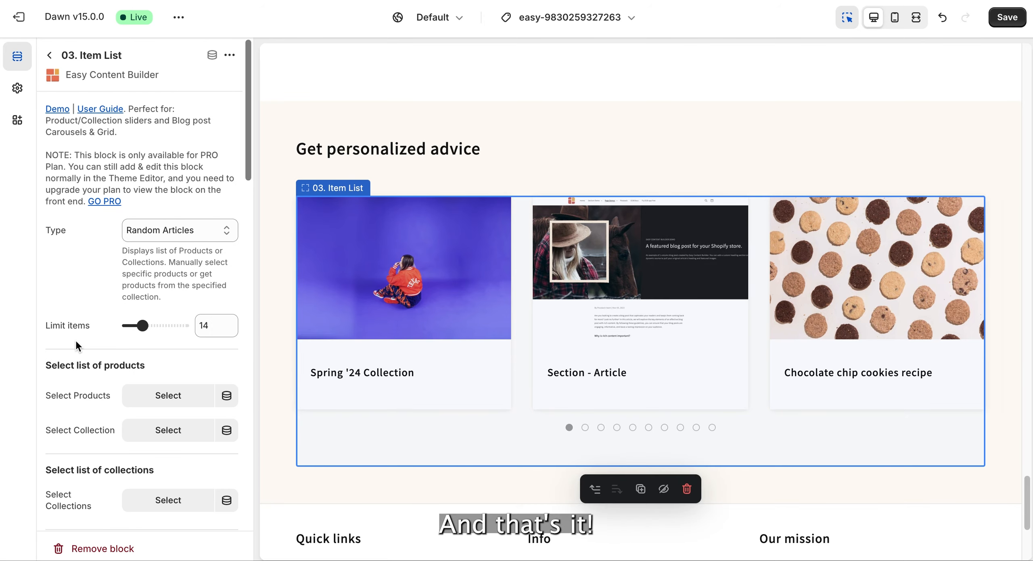
left_click(49, 55)
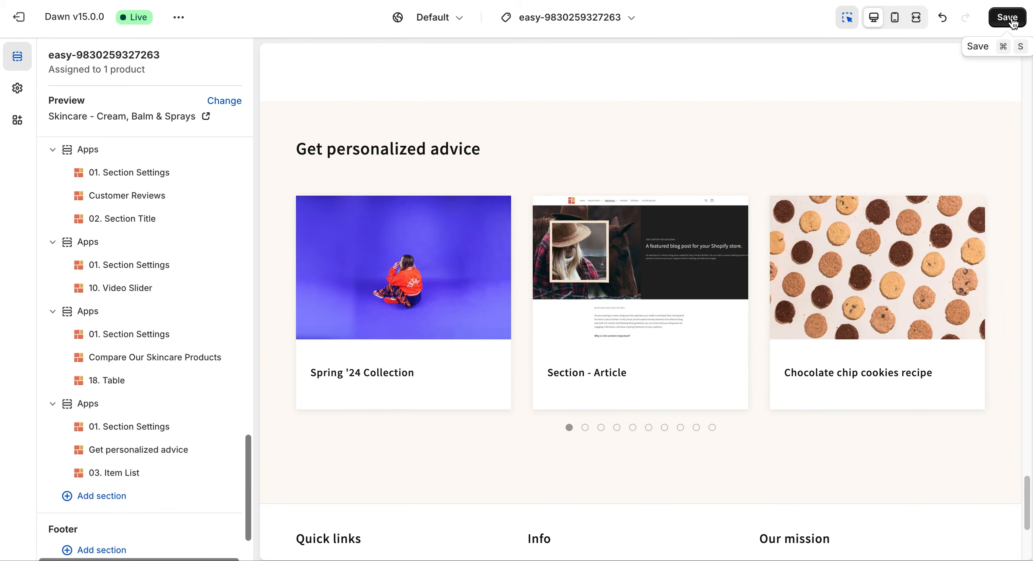
left_click(1012, 20)
Step: Preview the page from its beginning in mobile view with the inspector deactivated, down to the "See it in action" videos
scroll(854, 136, "up", 5)
scroll(854, 136, "up", 20)
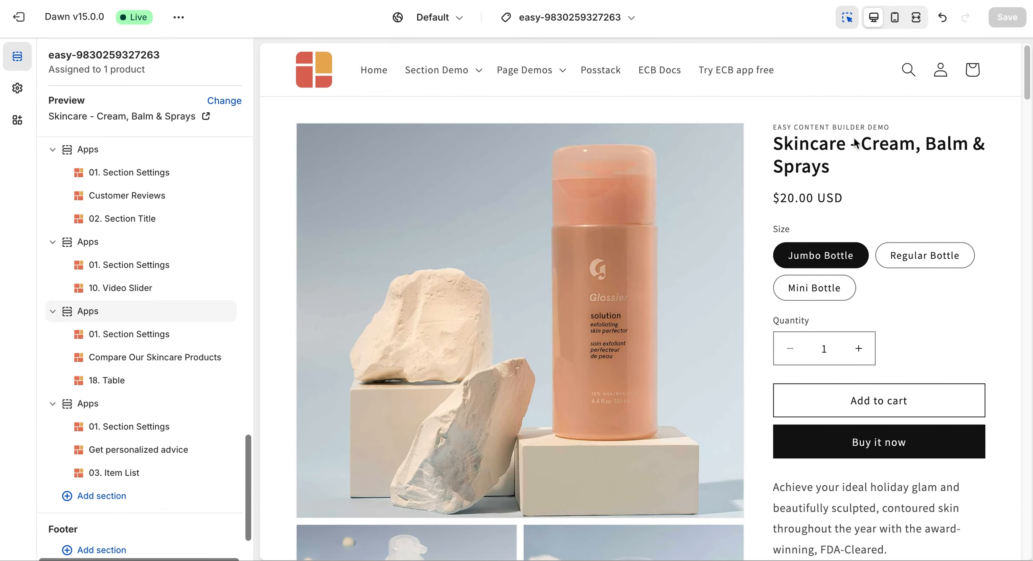
left_click(895, 17)
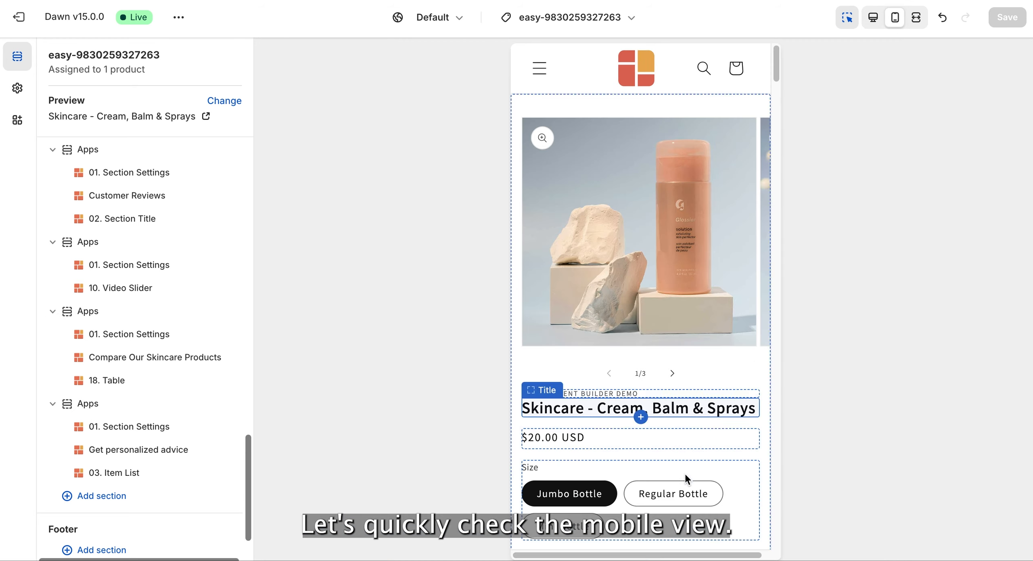
scroll(684, 473, "down", 9)
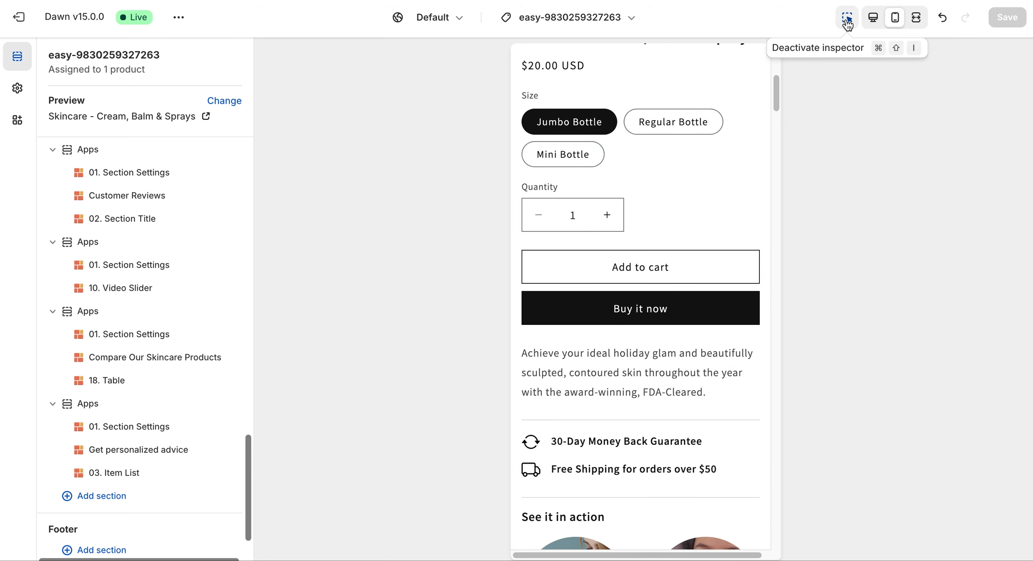
scroll(717, 174, "down", 9)
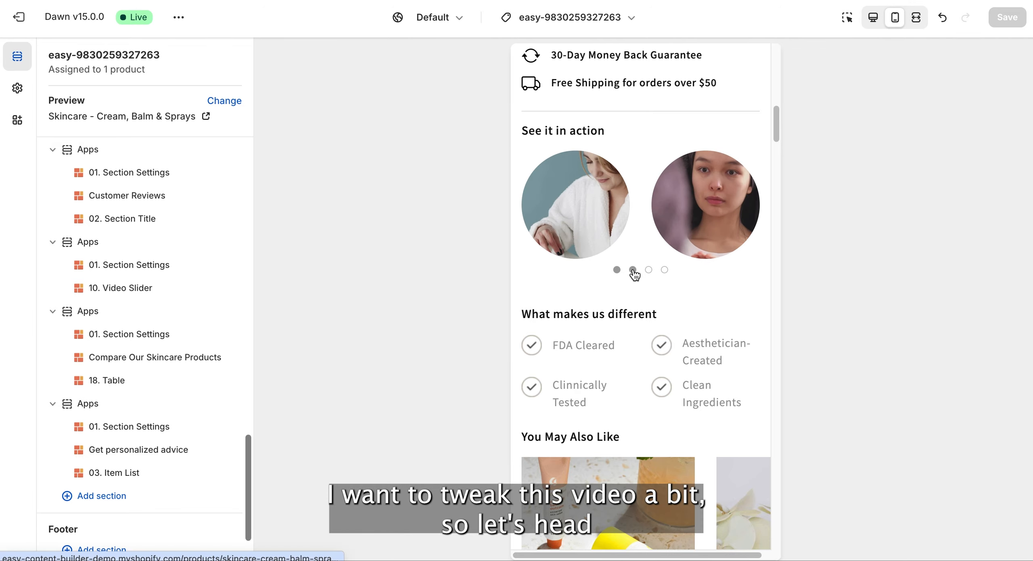
Step: Set the "See it in action" Video Slider to 3 items per row on mobile and save
scroll(154, 323, "up", 15)
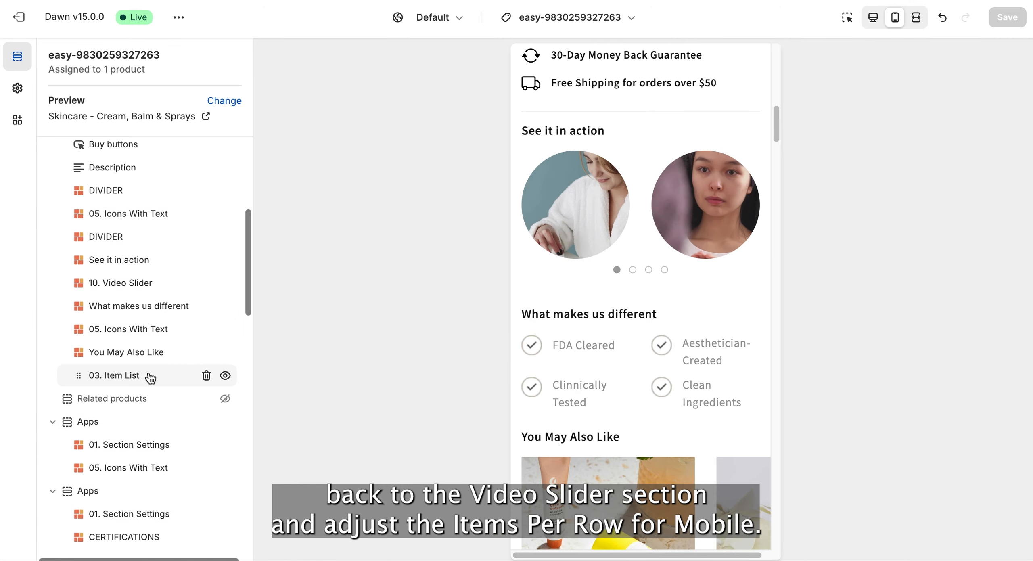
left_click(133, 285)
scroll(134, 286, "down", 3)
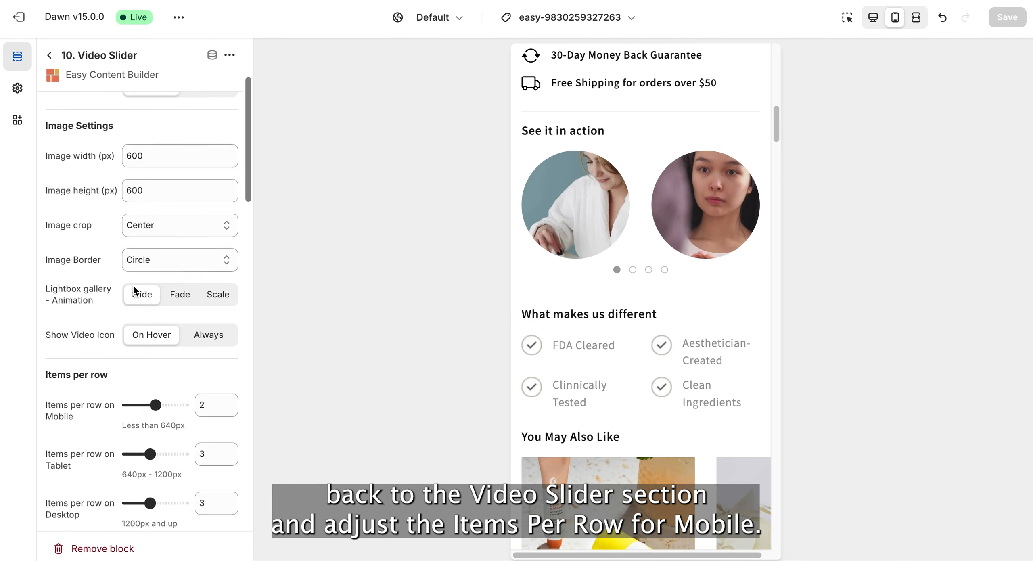
scroll(133, 286, "down", 1)
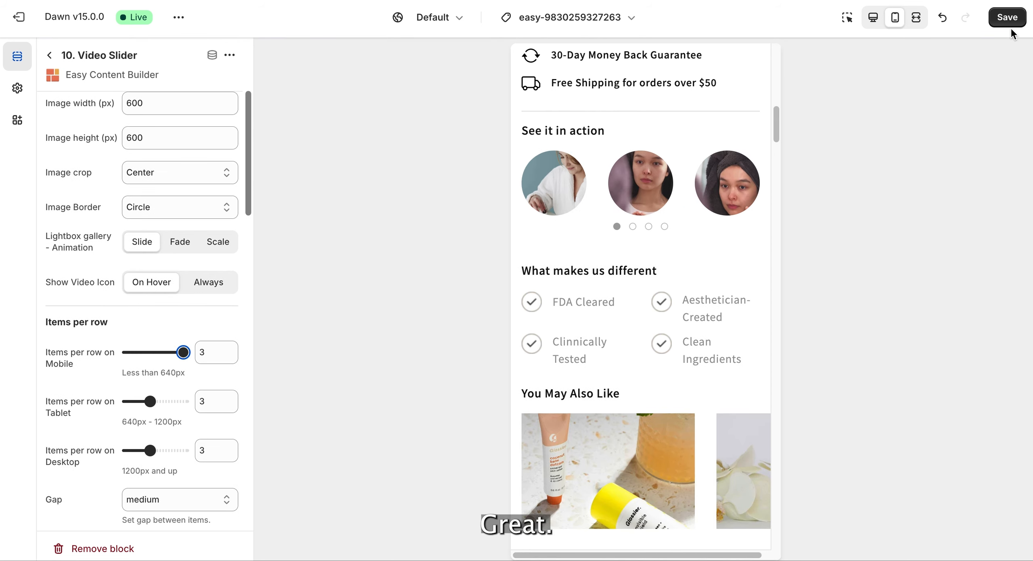
left_click(1011, 18)
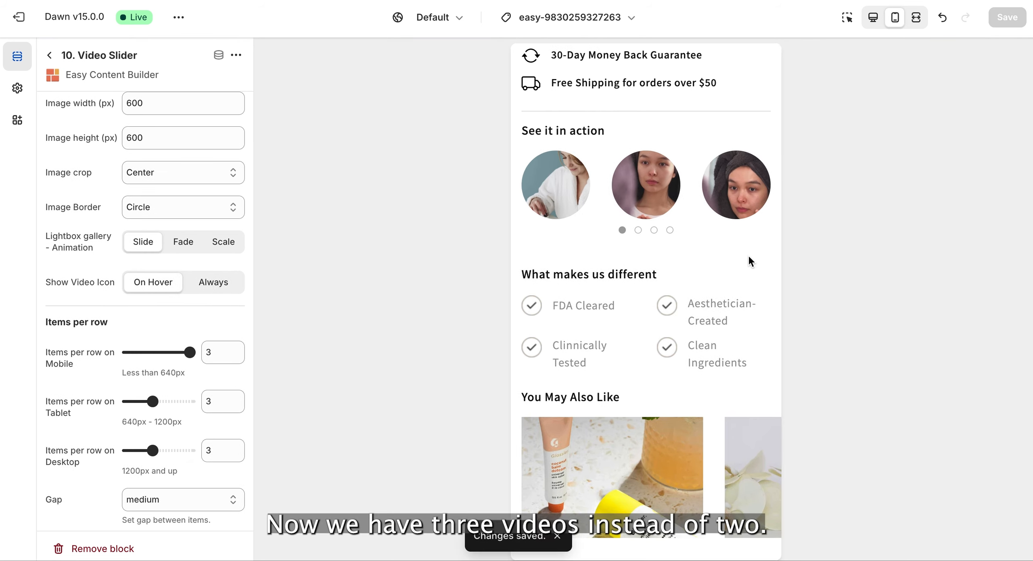
Step: Check the "What makes us different" icons and swipe through the "You May Also Like" carousel in mobile view
scroll(747, 254, "down", 3)
scroll(710, 208, "down", 5)
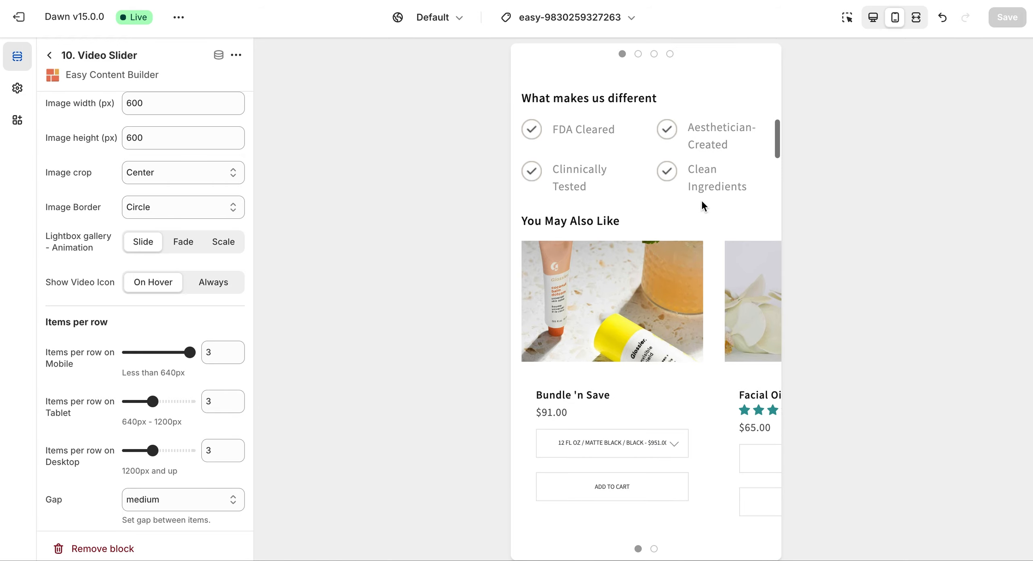
scroll(704, 207, "down", 3)
left_click_drag(746, 246, 614, 247)
scroll(615, 247, "down", 5)
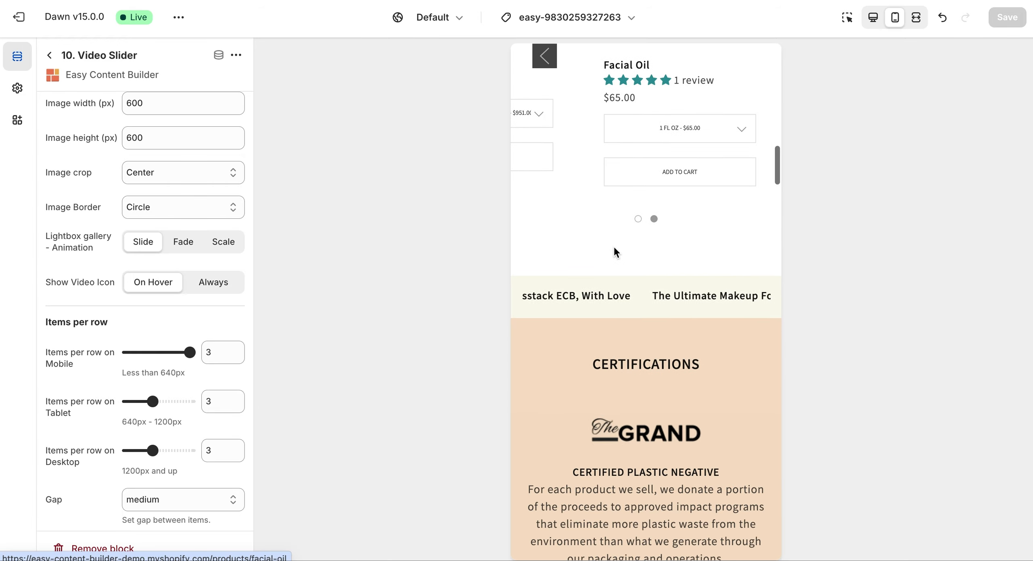
Step: Review the mobile layout from the certifications section through the comparison table, including the table's sideways scrolling
scroll(613, 248, "down", 3)
scroll(714, 271, "down", 10)
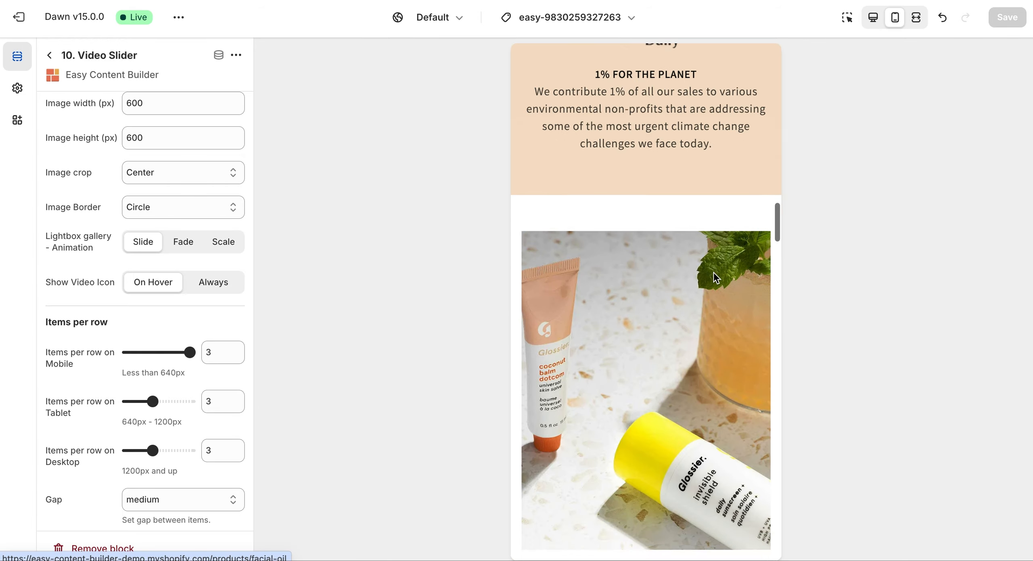
scroll(713, 272, "down", 15)
scroll(713, 271, "down", 15)
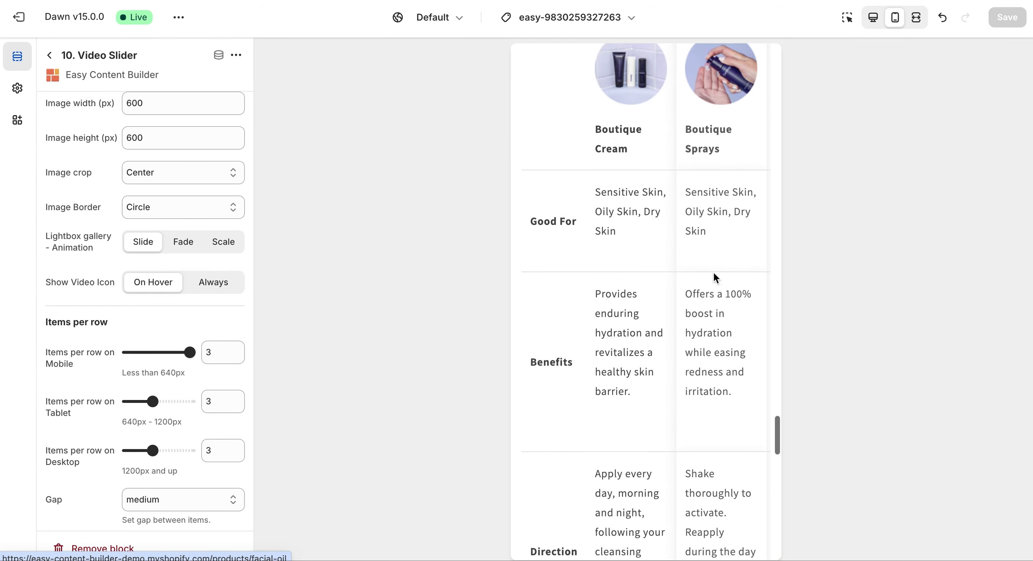
scroll(713, 271, "down", 5)
scroll(703, 264, "right", 2)
scroll(703, 265, "down", 5)
Step: Advance the "Get personalized advice" article carousel five slides and check the page down to the footer in mobile view
scroll(708, 262, "down", 2)
left_click(749, 221)
left_click(748, 220)
left_click(748, 220)
left_click(749, 221)
left_click(748, 220)
scroll(751, 225, "down", 3)
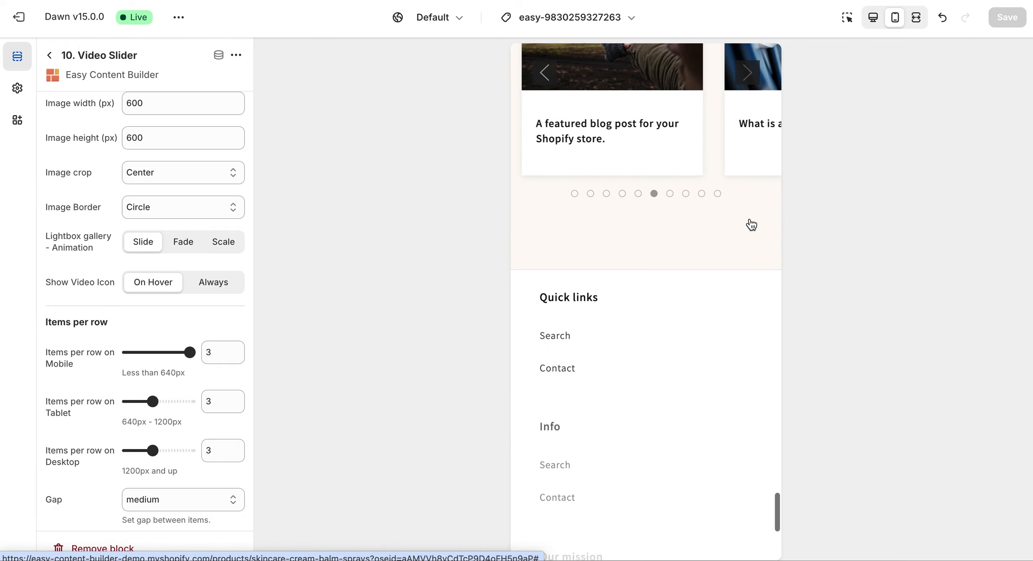
Step: On the live product page, advance the "See it in action" slider one slide, preview its middle video, and close the lightbox
scroll(750, 218, "up", 20)
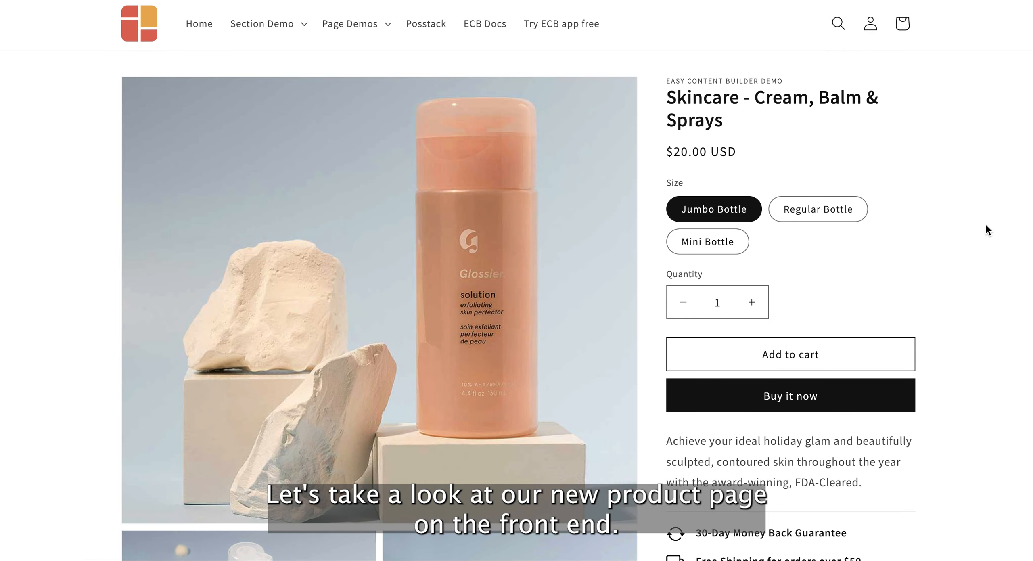
scroll(984, 222, "down", 5)
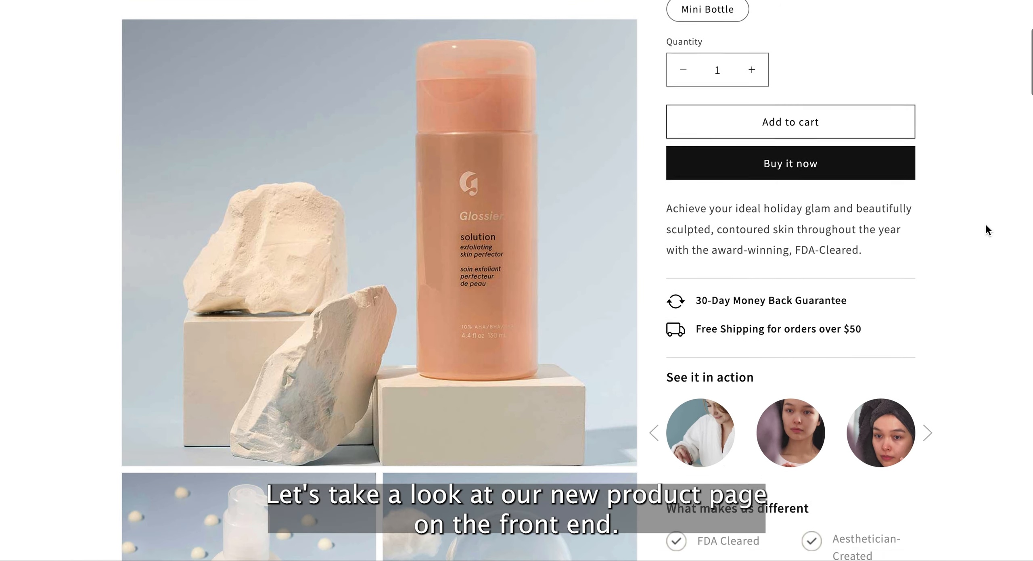
scroll(987, 230, "down", 4)
left_click(928, 284)
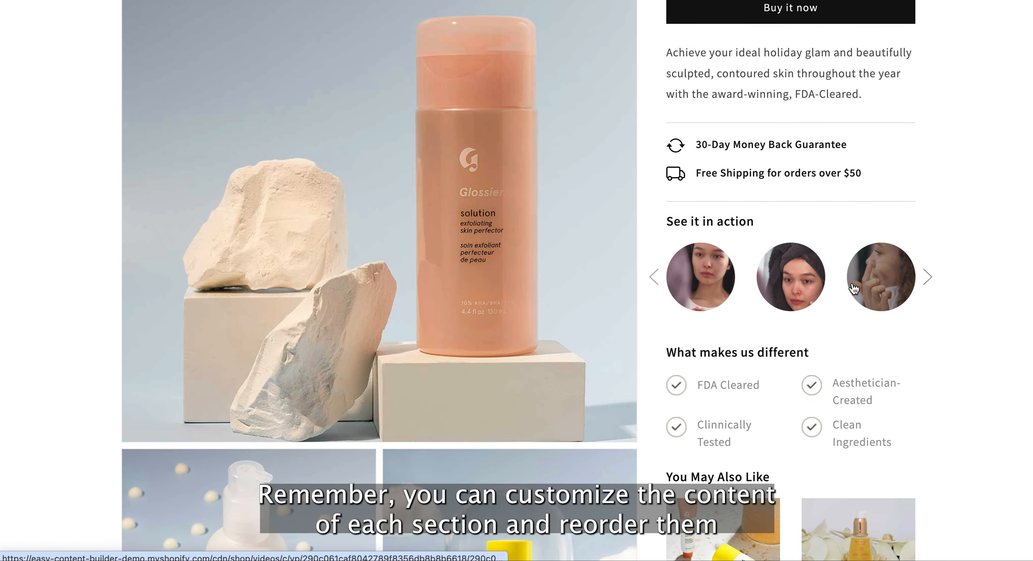
left_click(803, 277)
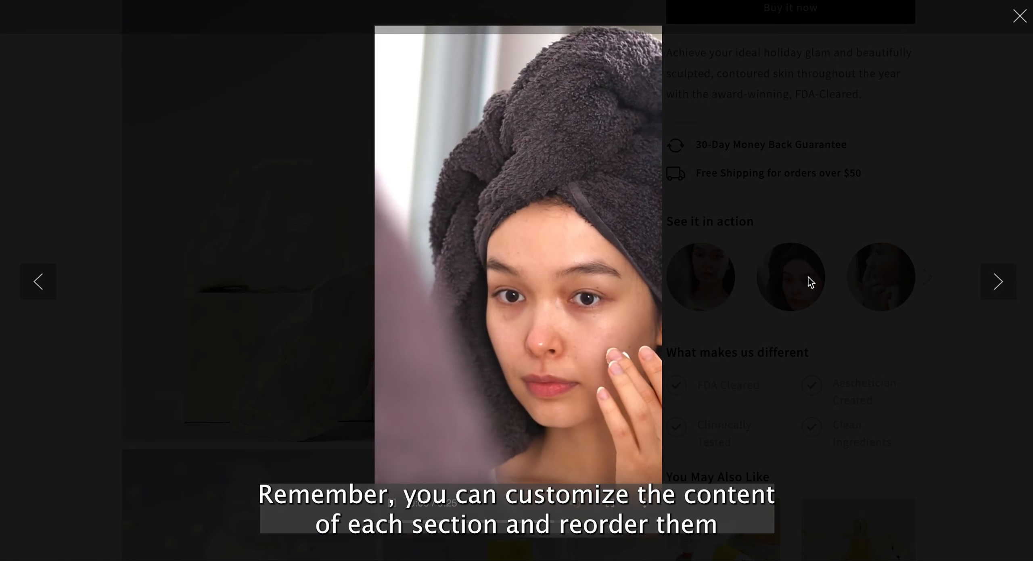
left_click(1019, 16)
Step: Check the "You May Also Like" products, including the variant selector and add-to-cart option on the Facial Oil card
scroll(1016, 339, "down", 5)
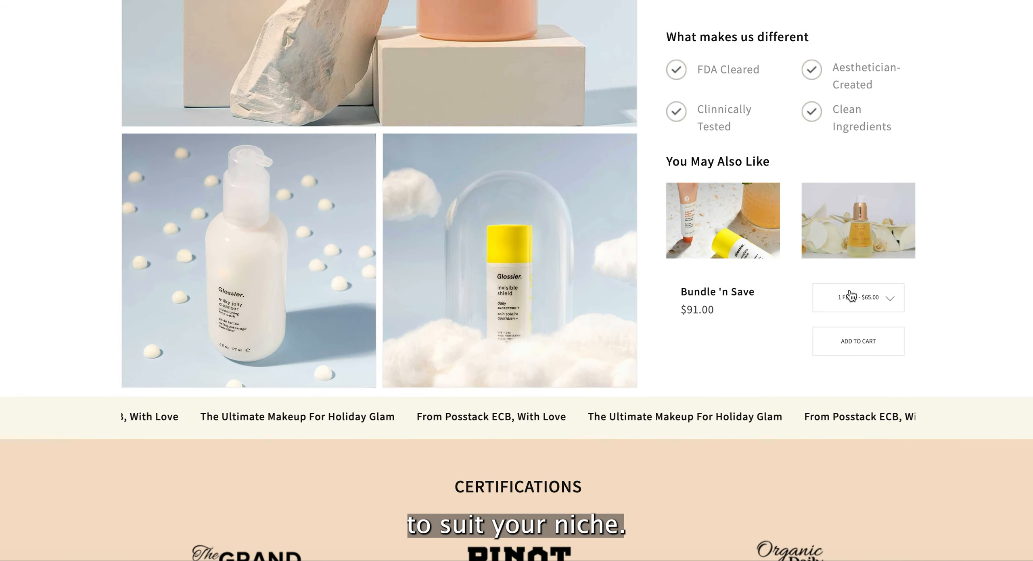
left_click(852, 295)
left_click(872, 314)
left_click(858, 341)
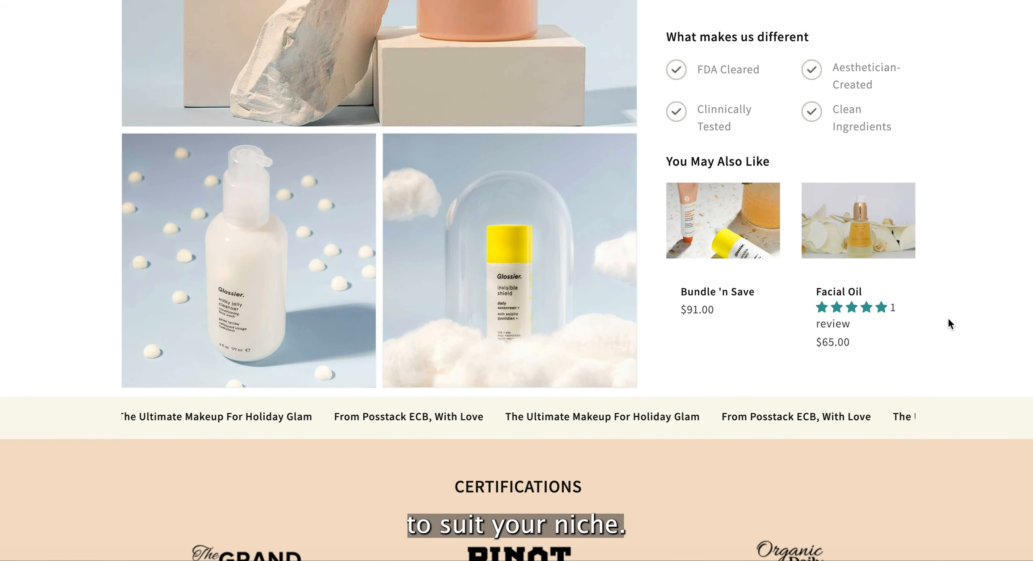
left_click(1019, 20)
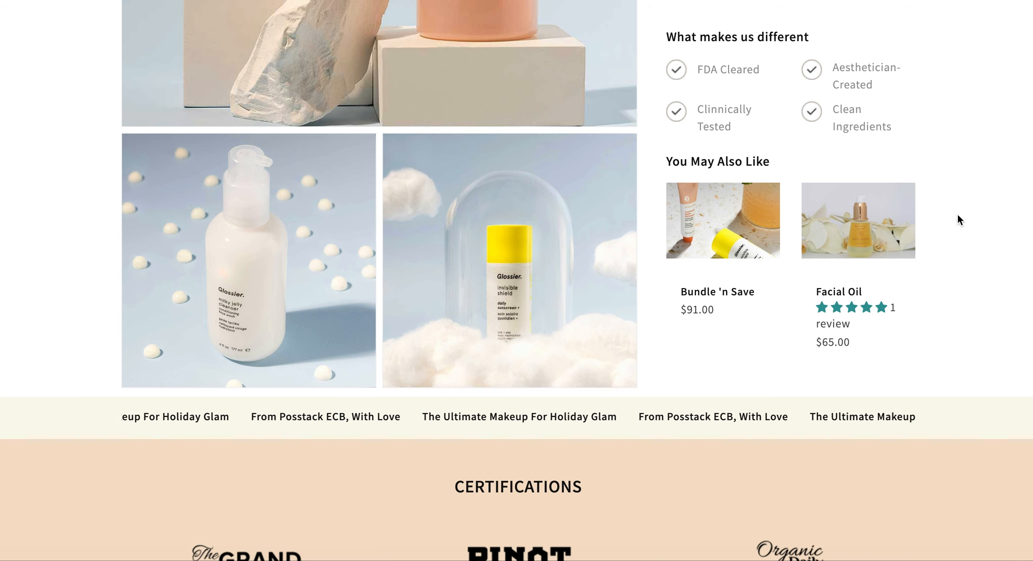
Step: Review the live page from the certifications section through the usage instructions and customer reviews to the large video slider
scroll(957, 256, "down", 5)
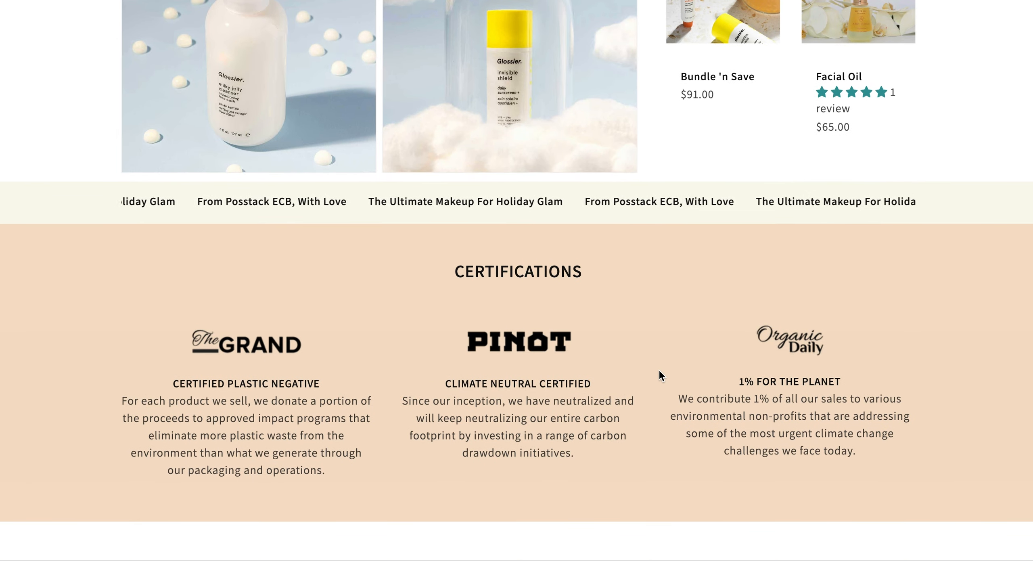
scroll(658, 369, "down", 10)
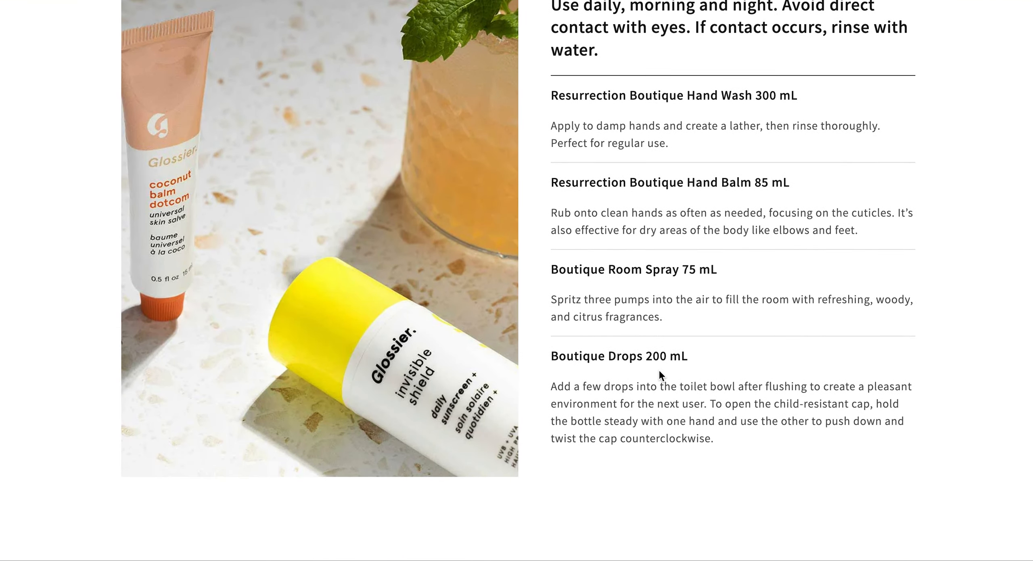
scroll(659, 370, "down", 10)
mouse_move(694, 356)
left_mouse_down()
mouse_move(633, 344)
mouse_move(699, 359)
left_mouse_up()
scroll(699, 359, "down", 17)
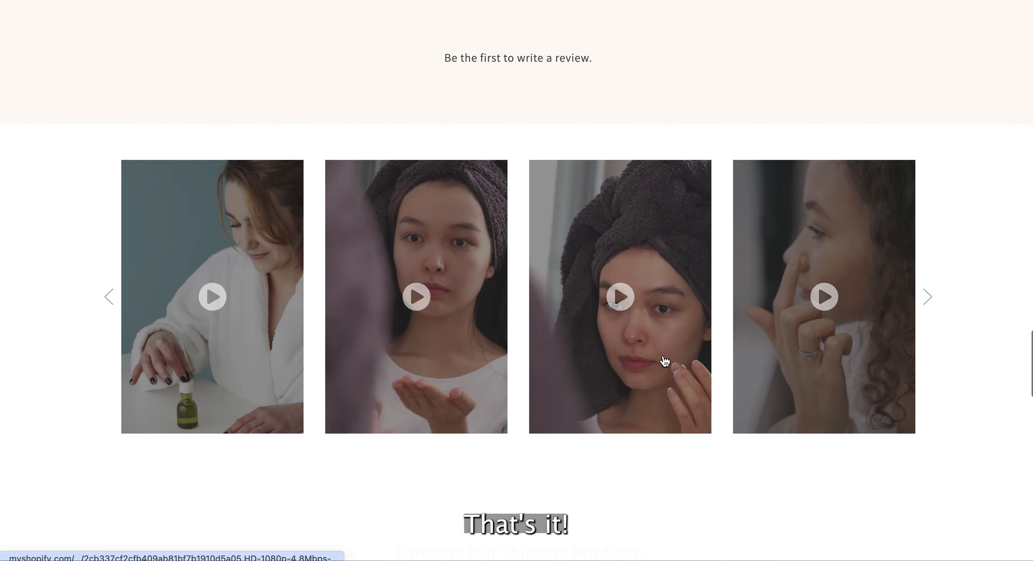
Step: Advance the large video slider below the reviews, preview the last visible video, and close the lightbox
left_click(927, 301)
left_click(846, 352)
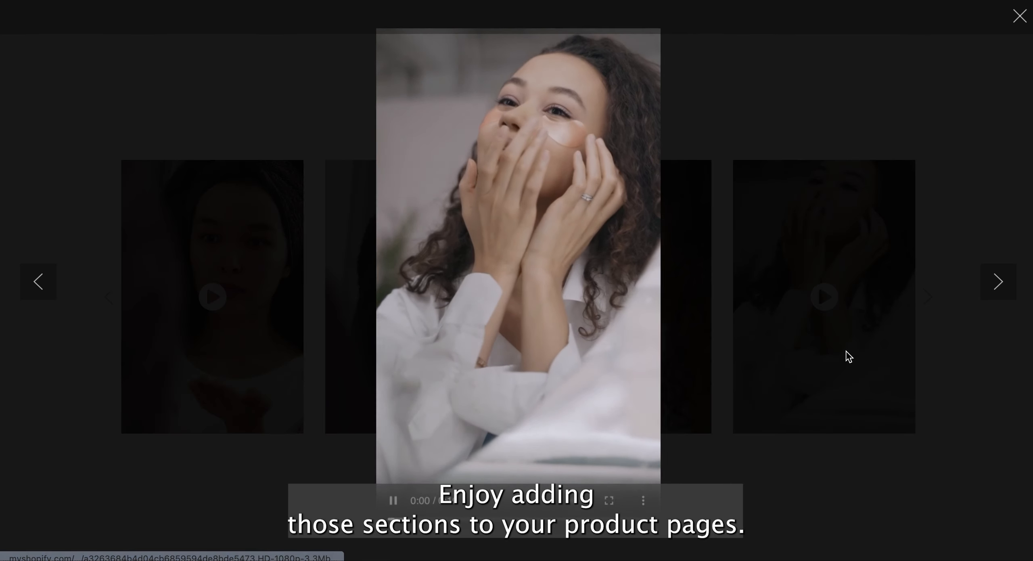
left_click(1018, 17)
Step: Review the product comparison table and advance the "Get personalized advice" article carousel one slide on the live page
scroll(931, 315, "down", 15)
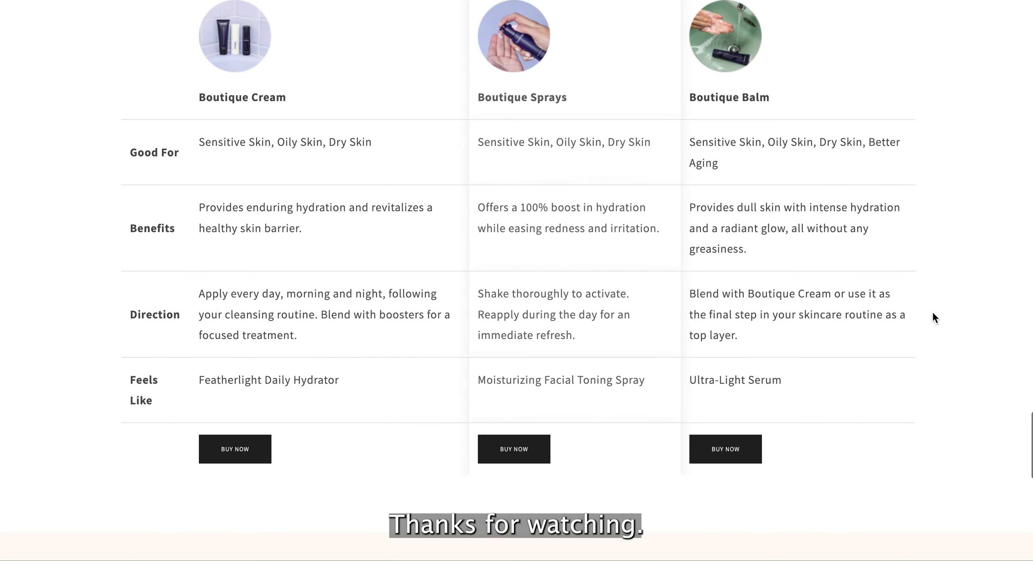
scroll(600, 390, "down", 10)
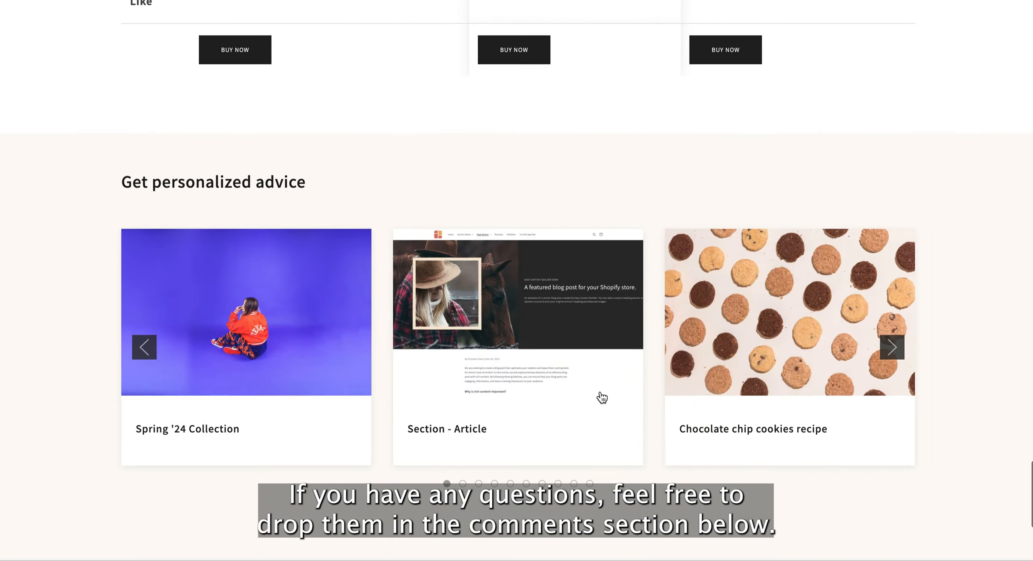
left_click(892, 278)
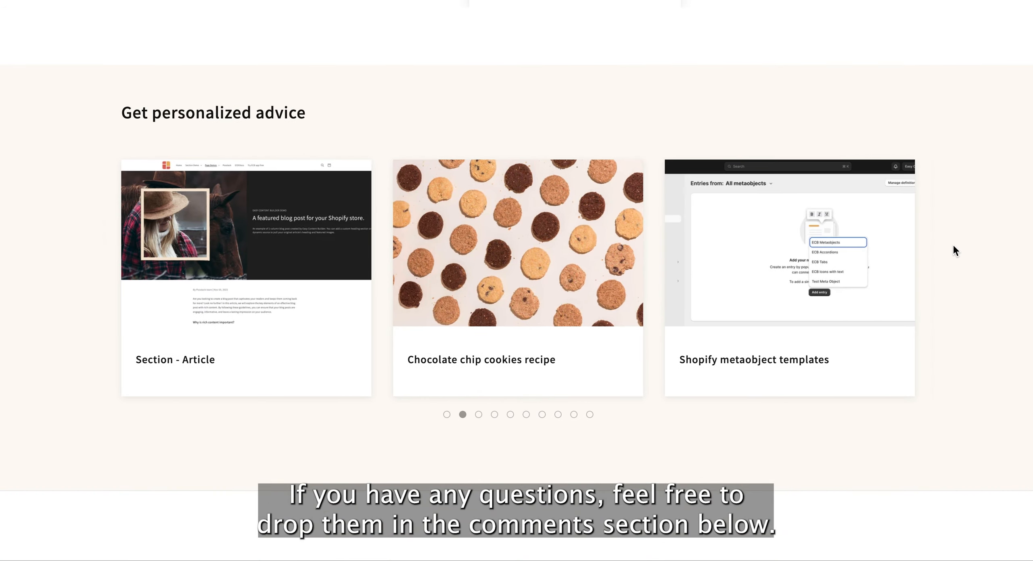
scroll(952, 249, "up", 20)
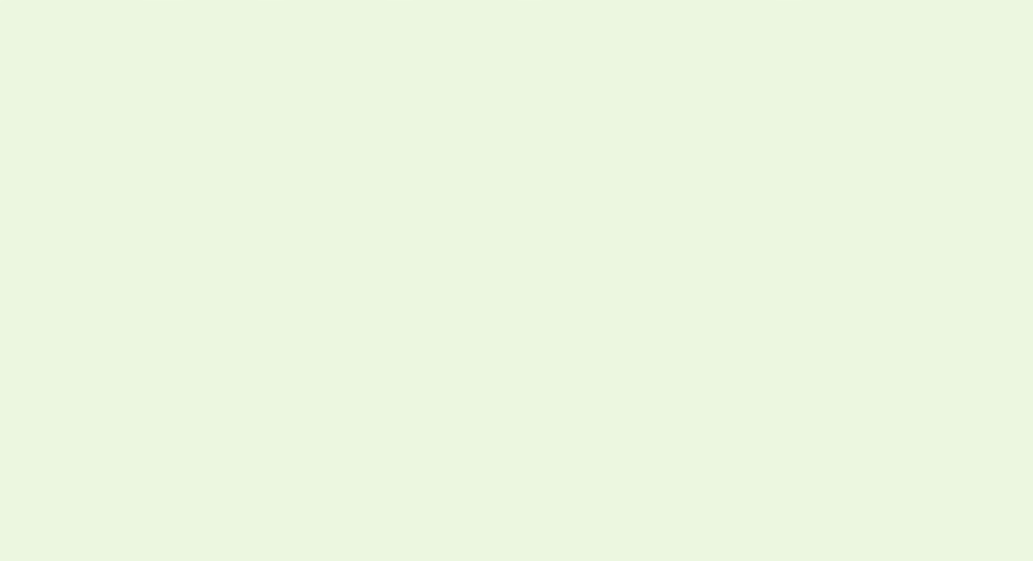